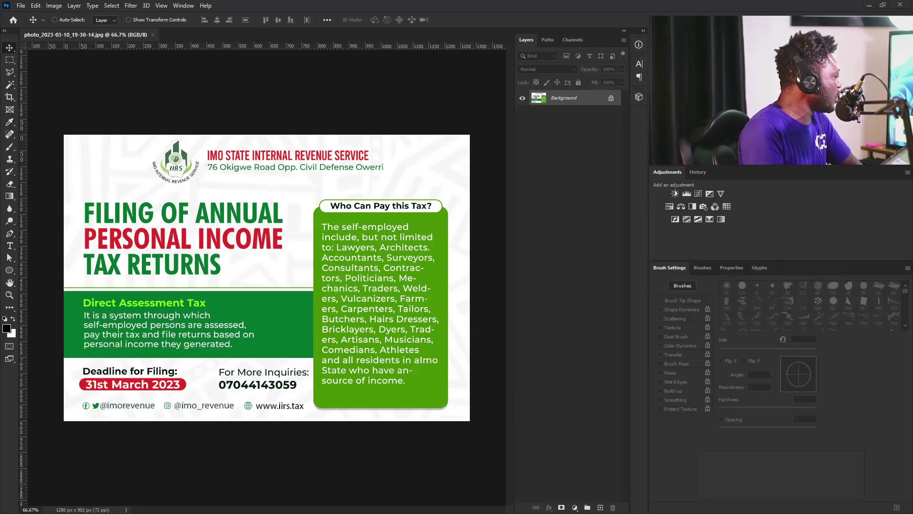
Create a new document named Flyer from the A5 print preset, 148 × 210 mm portrait at 300 ppi
click(21, 5)
click(29, 16)
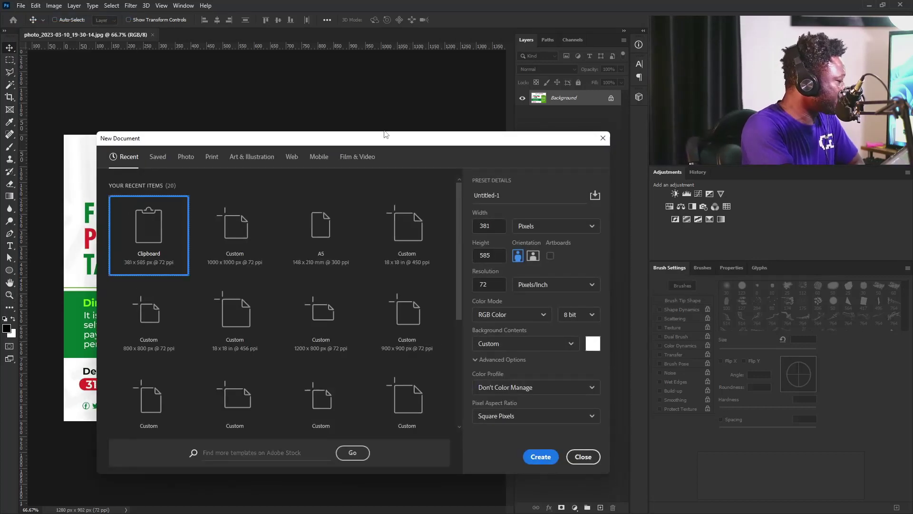
drag(398, 119, 420, 87)
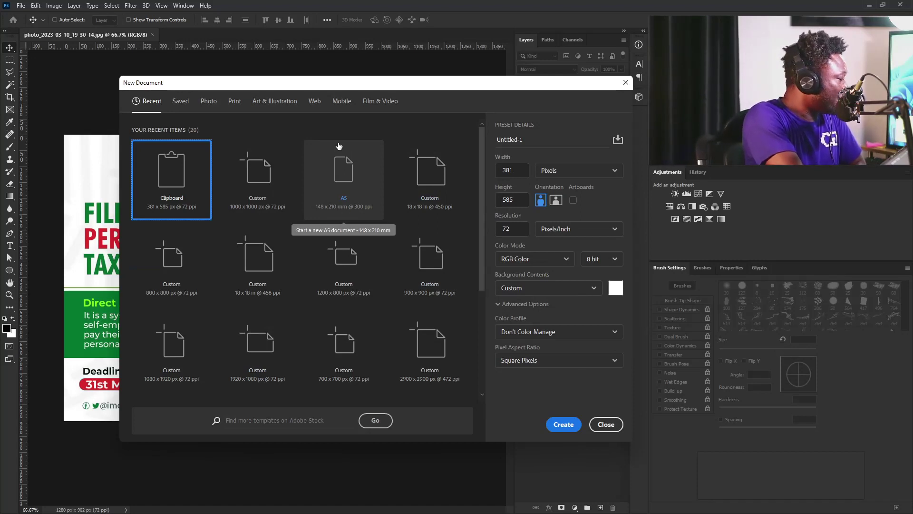
click(234, 102)
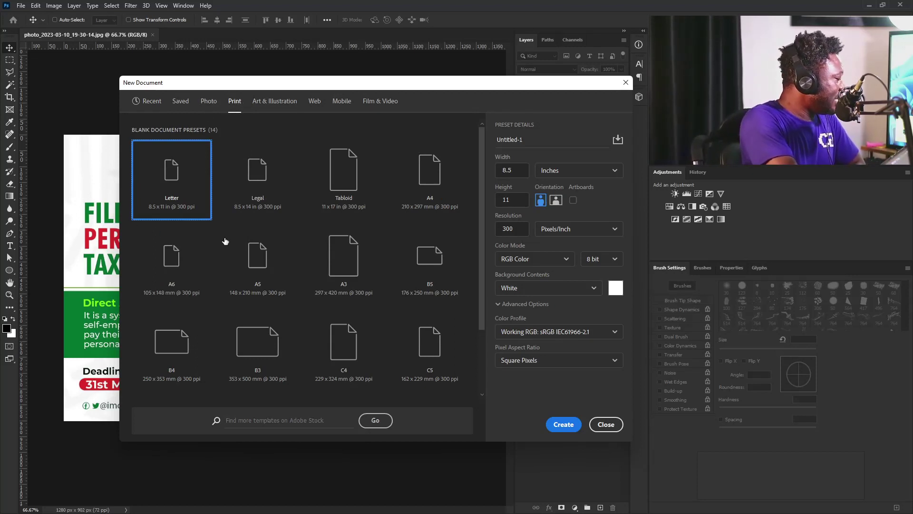
click(256, 257)
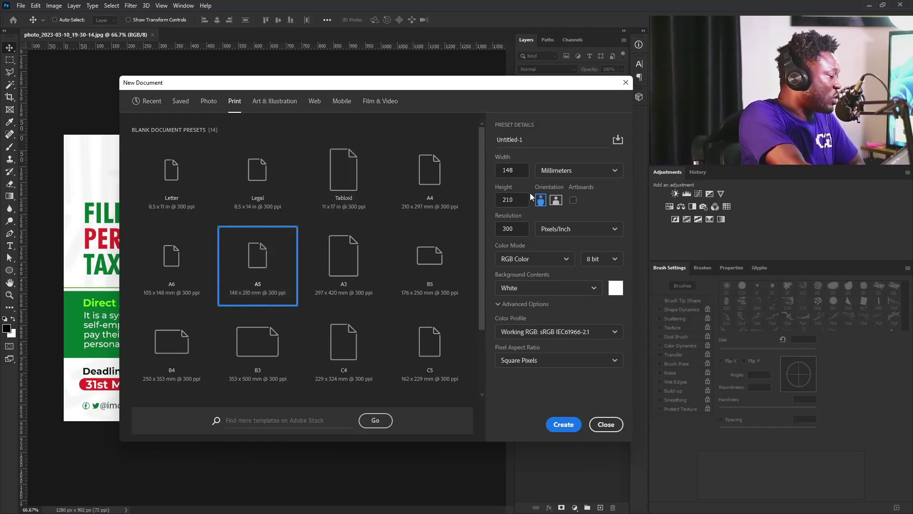
click(510, 139)
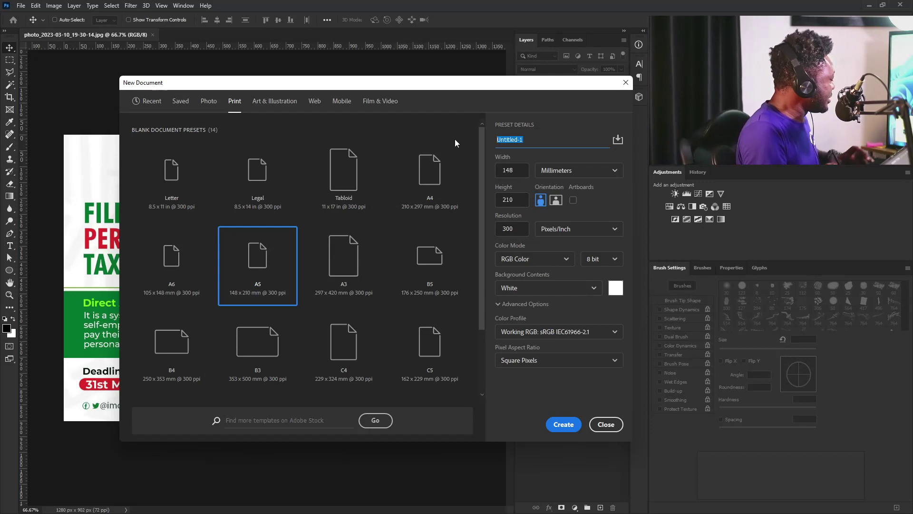
text(Flyer)
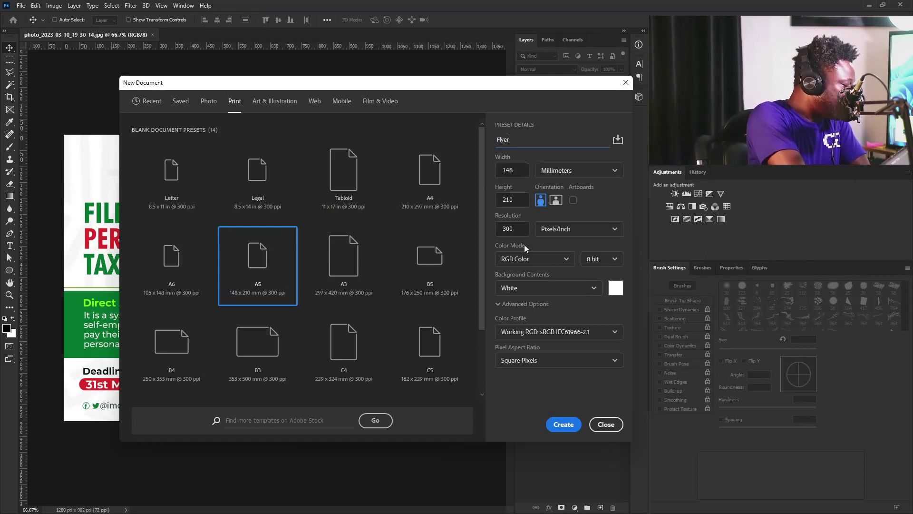
click(564, 424)
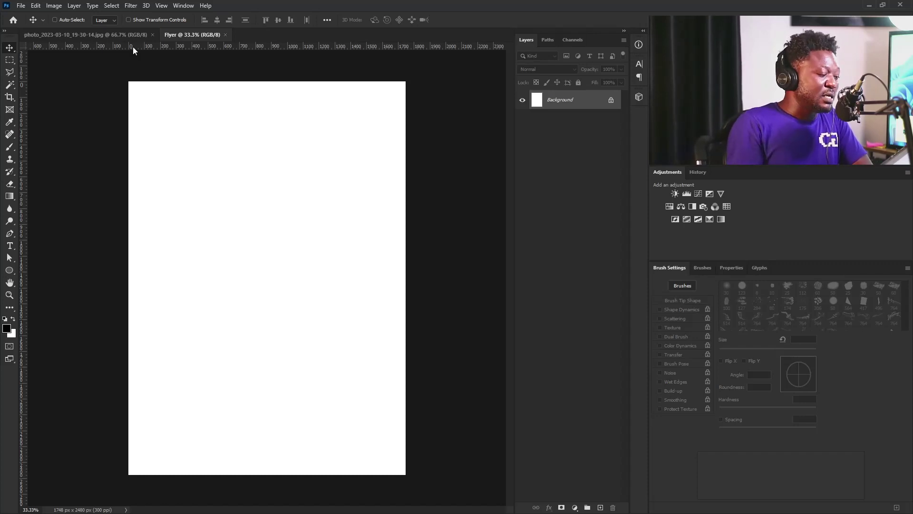
Check the reference tax flyer, and add a guide layout to the Flyer document with 5 columns, 35 px gutter and 95 px margins
click(110, 35)
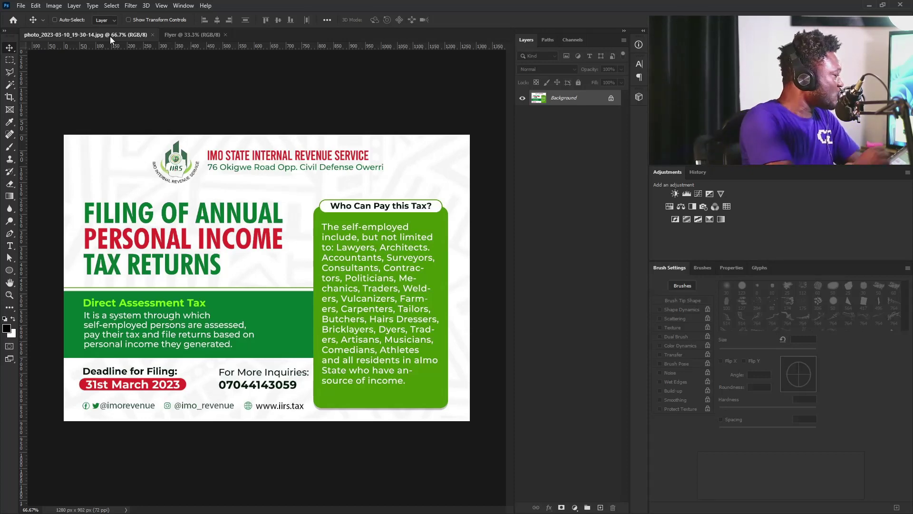
click(187, 34)
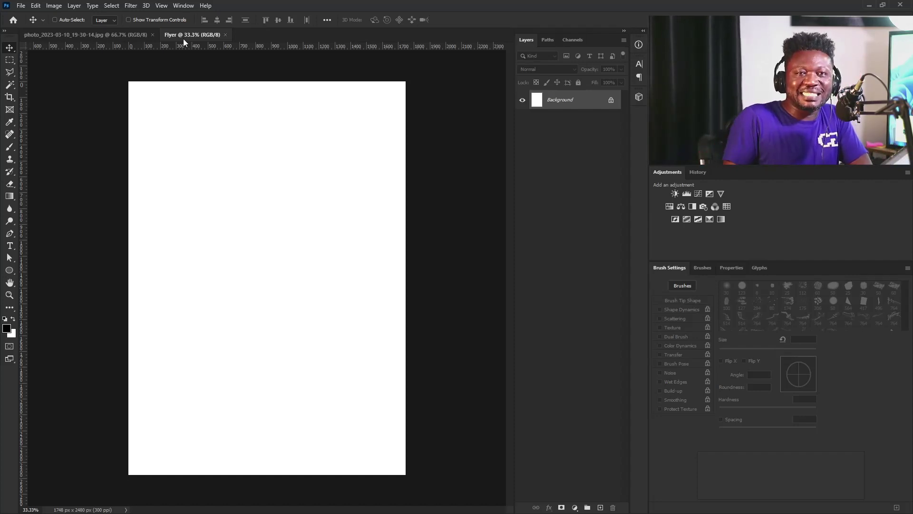
click(162, 6)
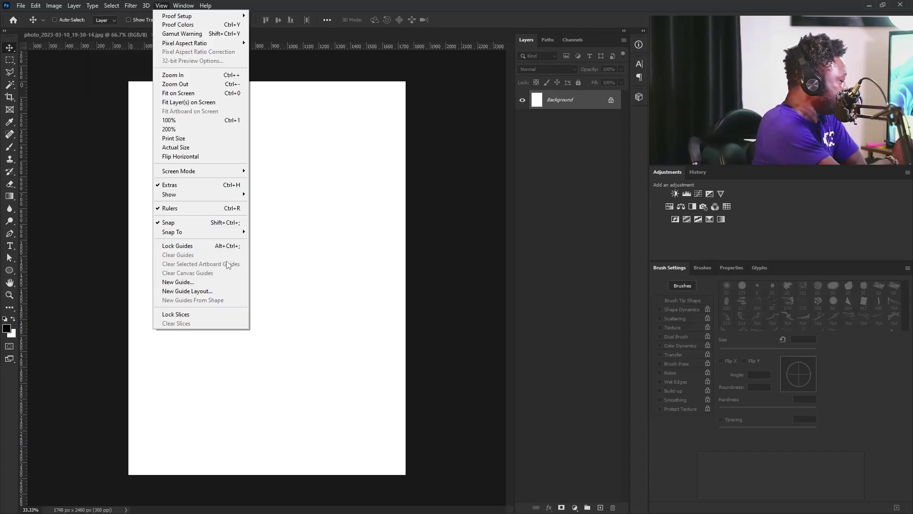
click(218, 291)
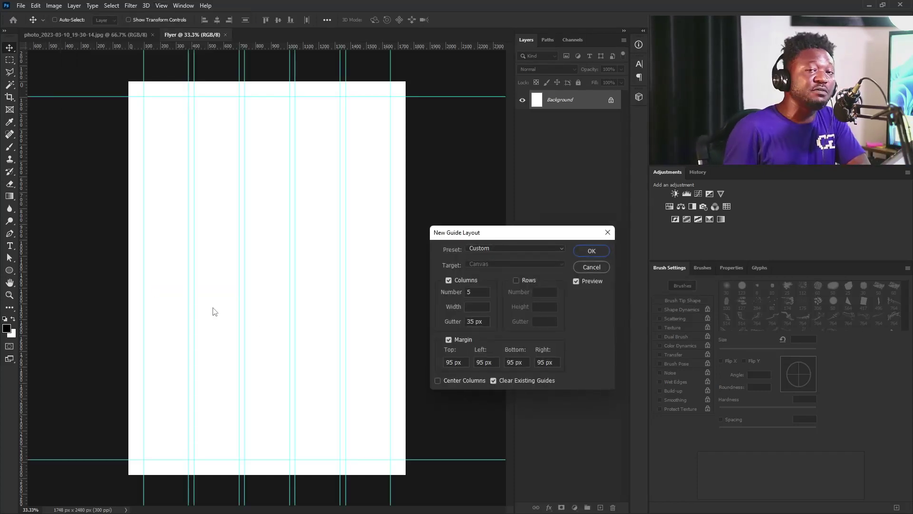
double_click(470, 292)
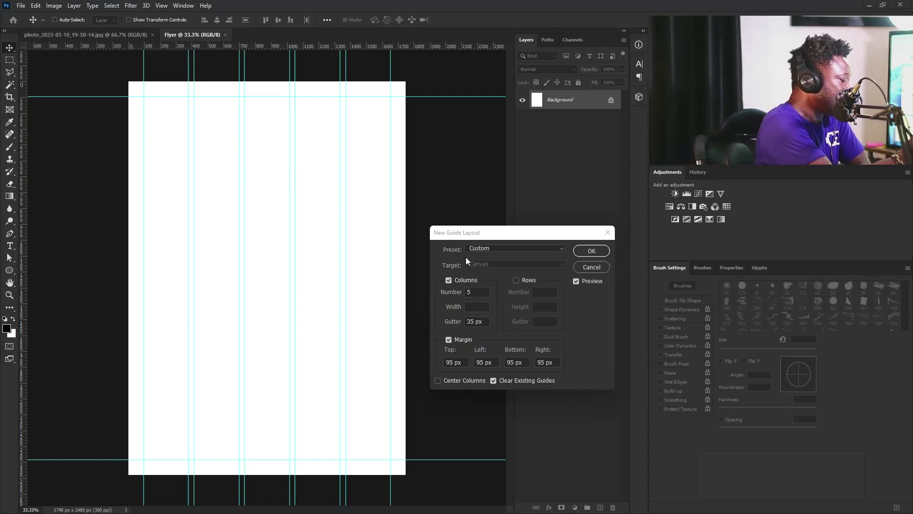
click(477, 292)
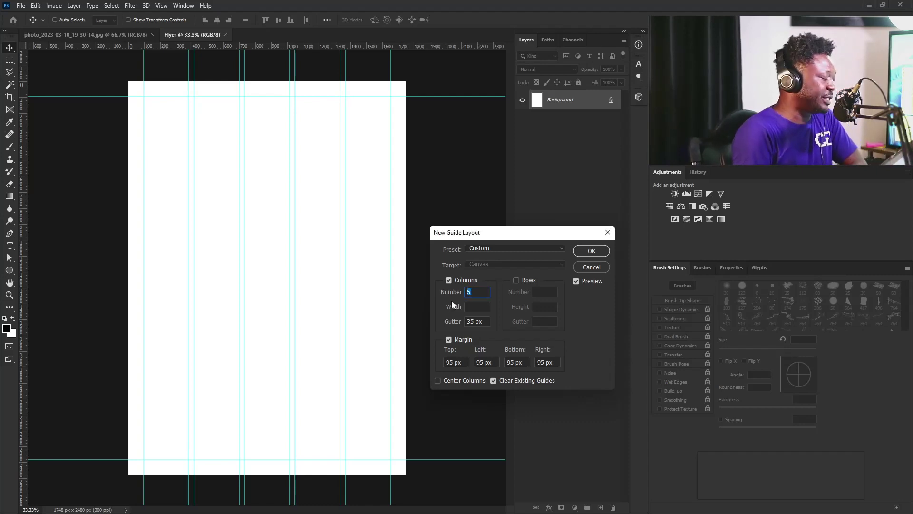
click(472, 325)
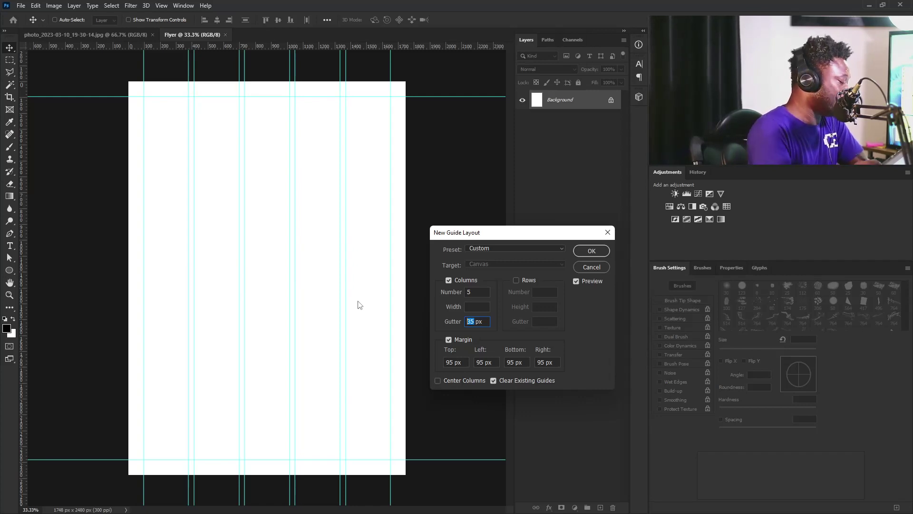
click(172, 346)
click(467, 323)
double_click(471, 322)
drag(504, 418, 509, 440)
drag(543, 417, 528, 441)
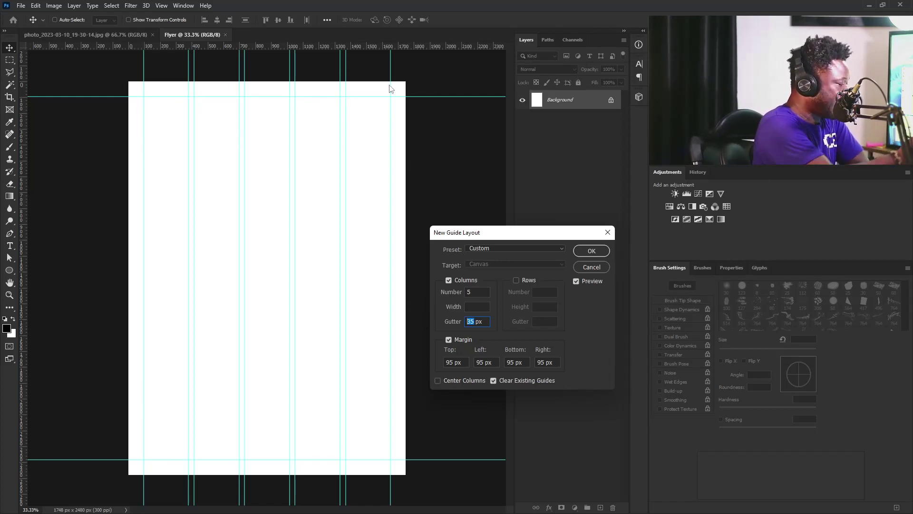
double_click(452, 363)
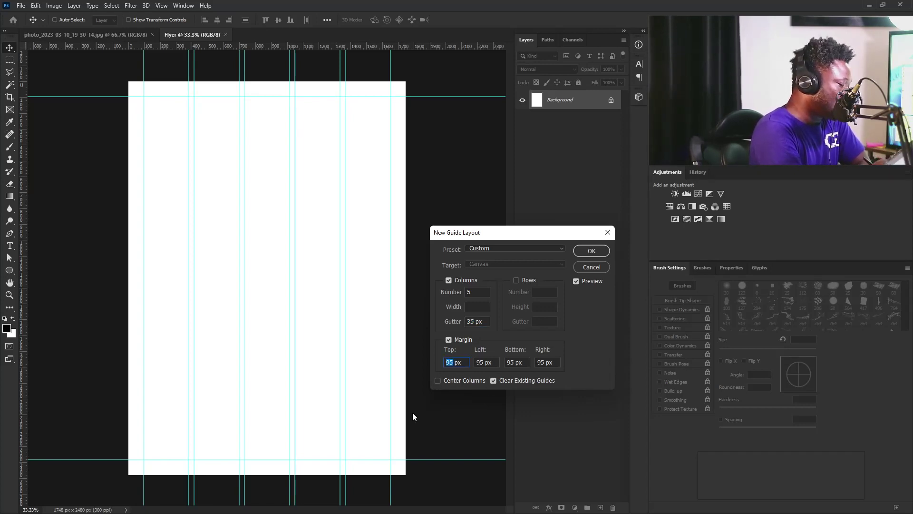
right_click(413, 415)
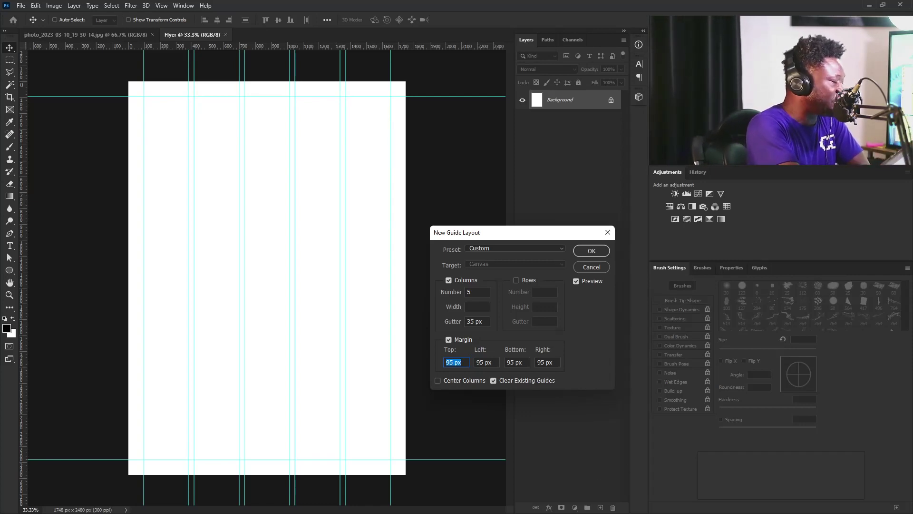
click(590, 251)
click(589, 250)
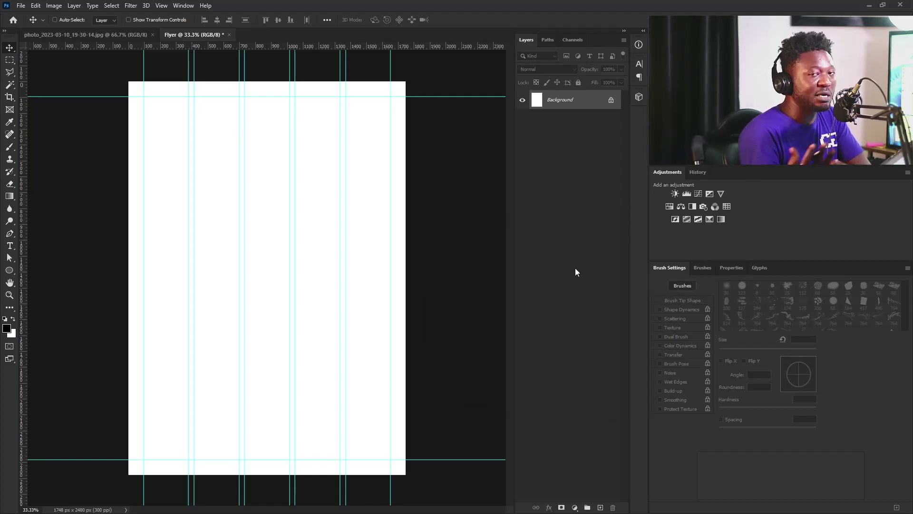
Draw a black rectangle about 1766 × 955 px across the full page width, just below the header area
click(601, 507)
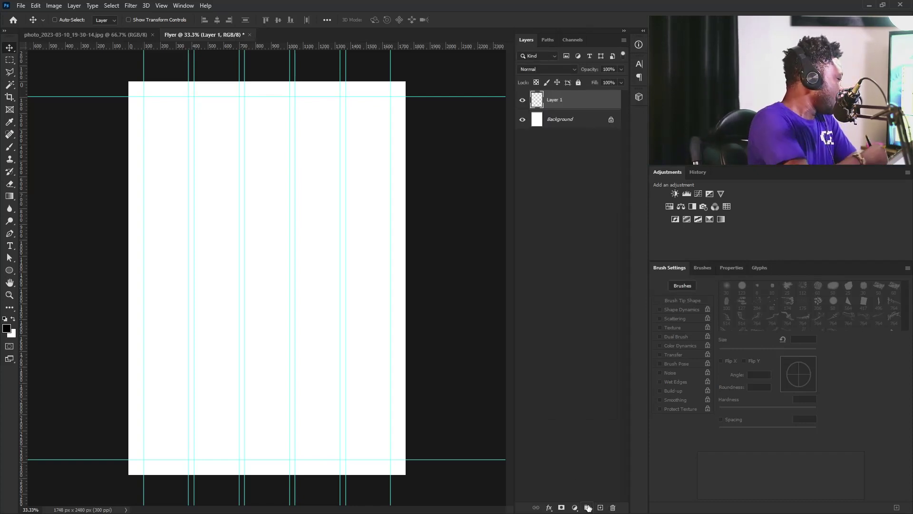
drag(12, 273, 49, 274)
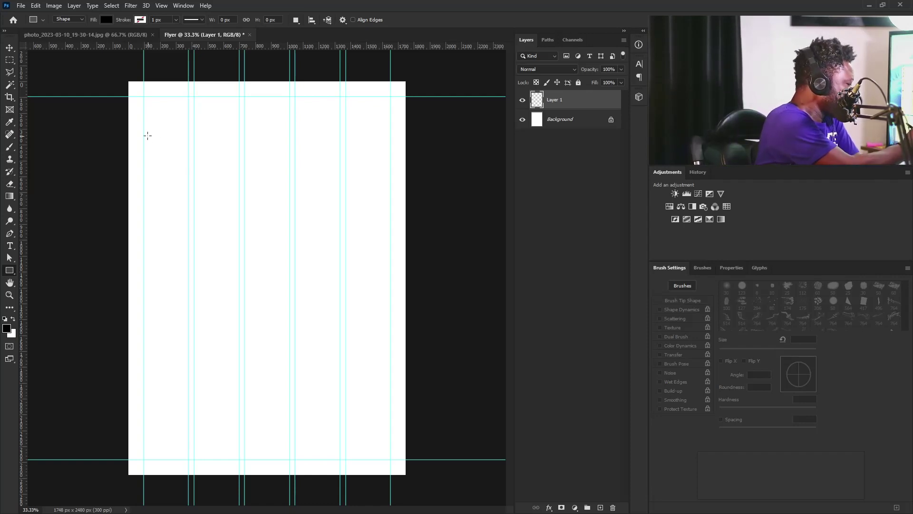
mouse_move(125, 127)
mouse_down()
mouse_move(380, 214)
mouse_move(405, 283)
mouse_move(126, 128)
mouse_up()
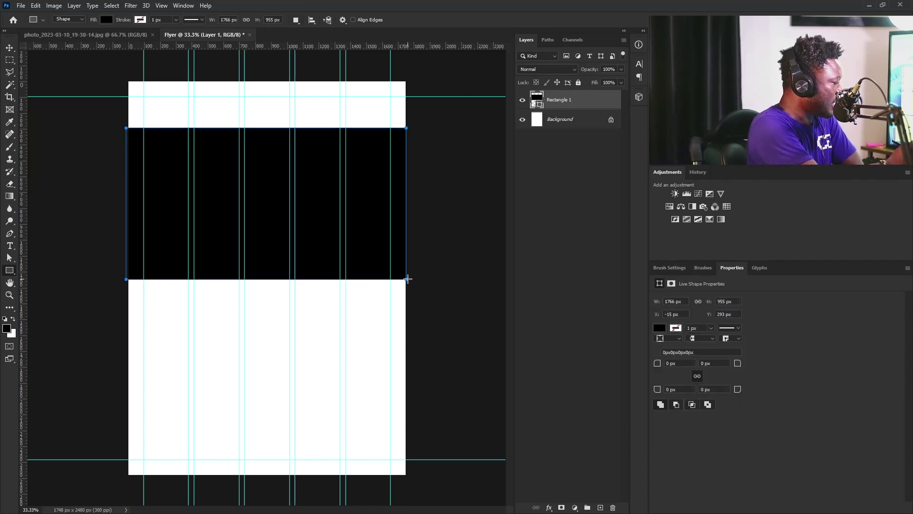
drag(408, 279, 409, 280)
click(11, 51)
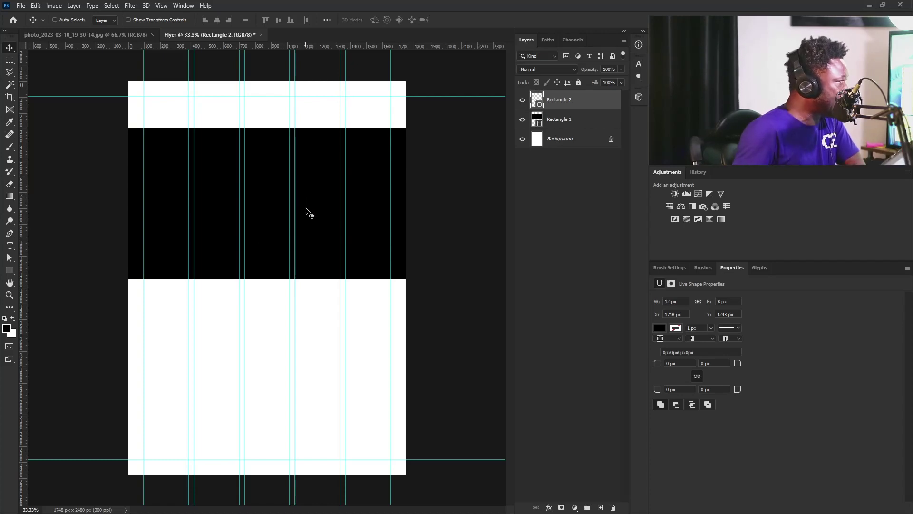
drag(363, 195, 383, 200)
drag(570, 103, 613, 508)
click(461, 192)
drag(575, 103, 612, 507)
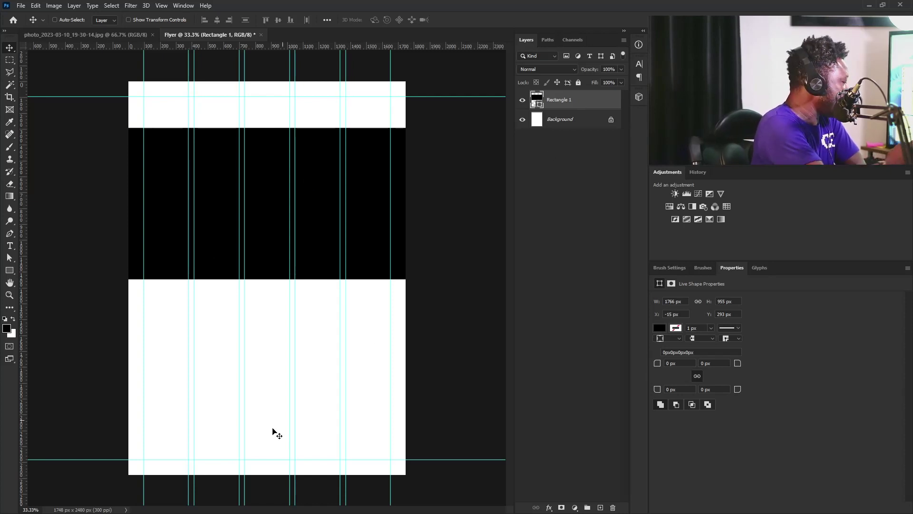
Draw a second rectangle about 547 px high below the full-width band and stretch it to about 1239 px wide, spanning columns two to five
click(9, 269)
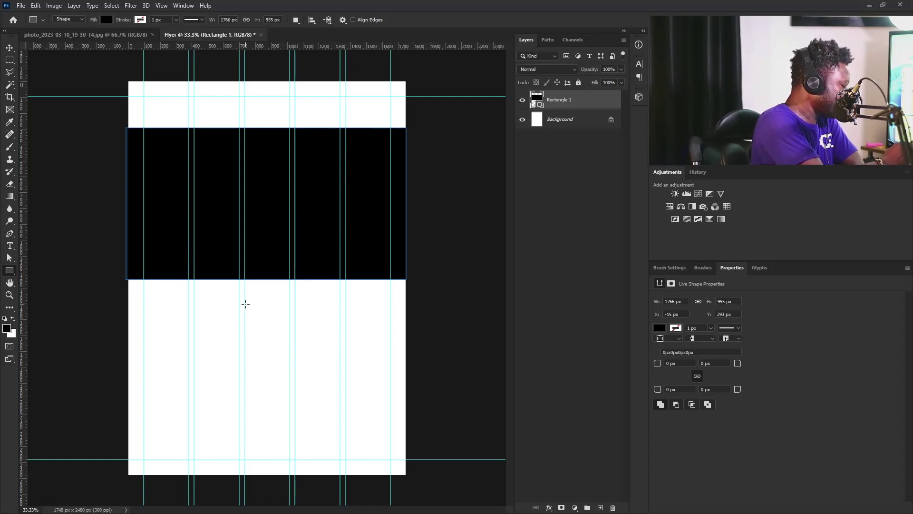
drag(245, 296, 388, 382)
key(v)
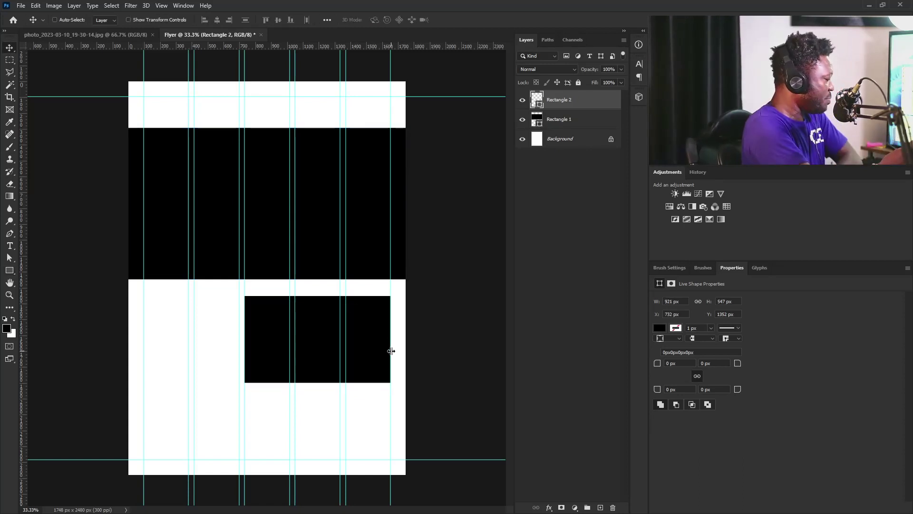
key(ctrl+t)
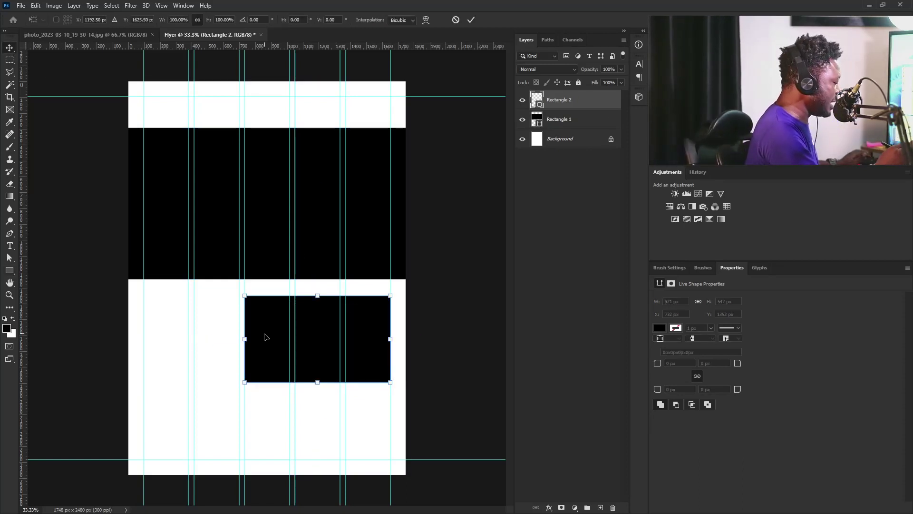
drag(245, 339, 194, 346)
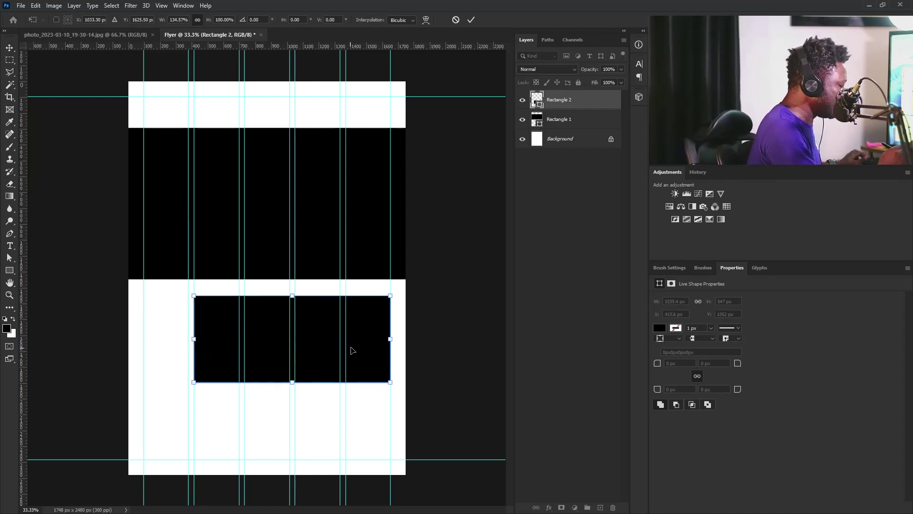
key(Return)
Shift the full-width band up slightly, shorten it from below, and move the second rectangle up to about Y 1240 px, leaving a narrow gap
drag(370, 329, 367, 324)
ctrl+shift+click(390, 246)
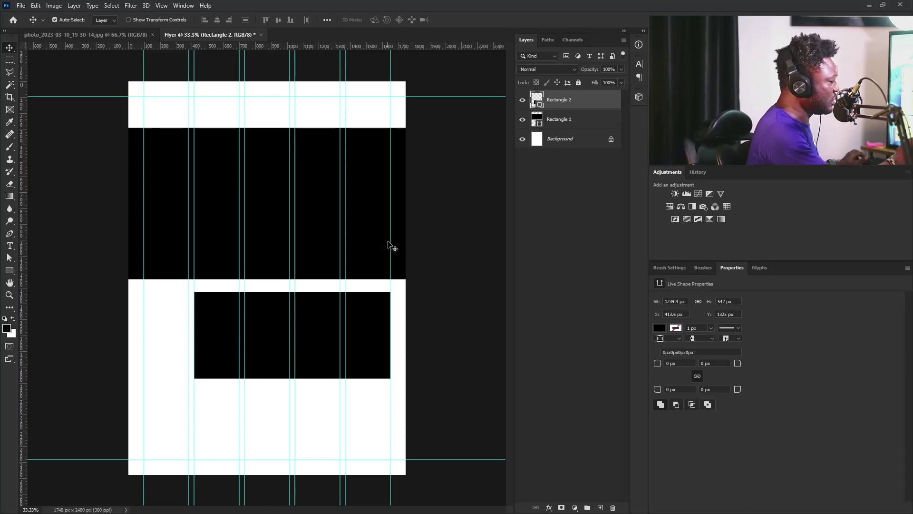
drag(385, 247, 386, 244)
click(554, 119)
key(ctrl+t)
drag(266, 275, 266, 269)
key(Return)
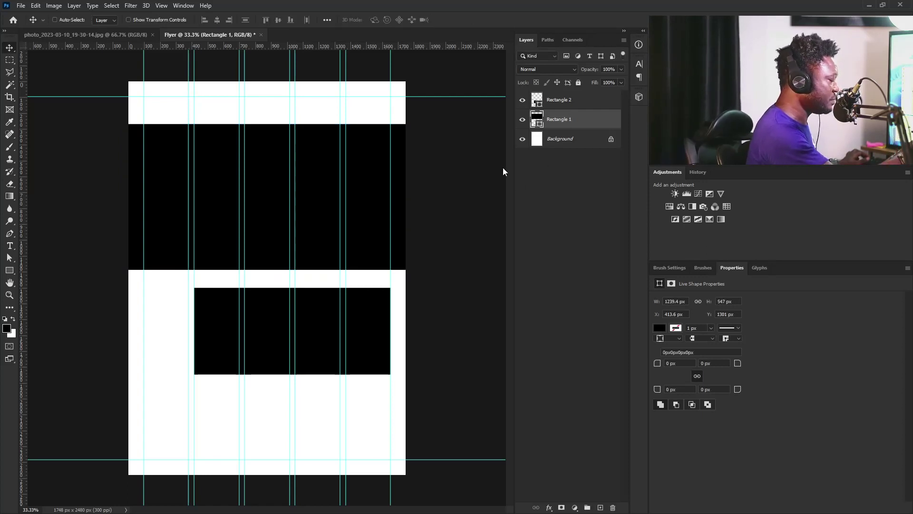
click(568, 101)
drag(372, 307, 374, 292)
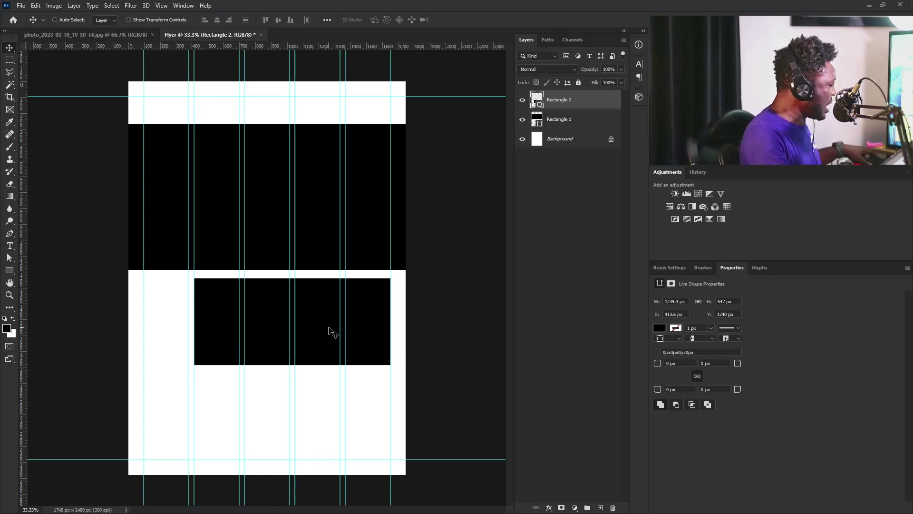
Duplicate the second rectangle, place the copy directly beneath it, and reduce the copy's height from its lower edge
drag(562, 101, 600, 507)
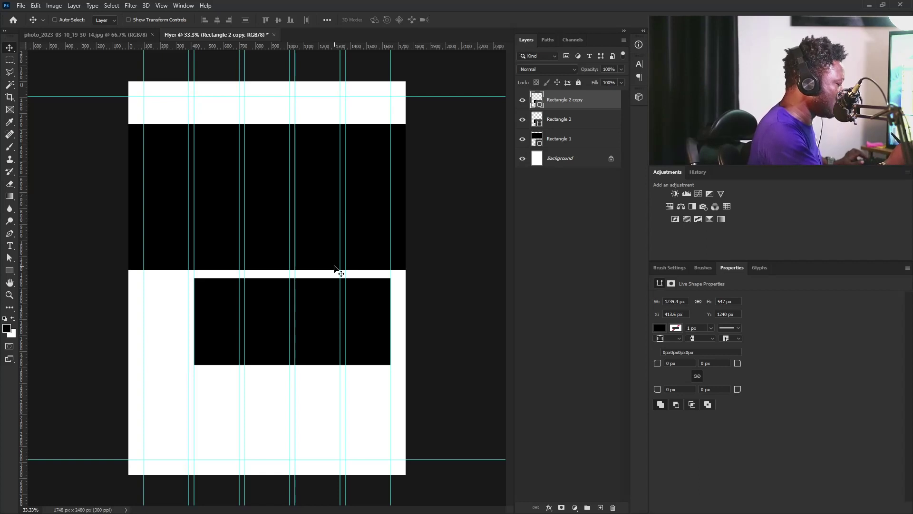
drag(363, 316, 370, 402)
key(ctrl+t)
drag(293, 457, 293, 414)
key(Return)
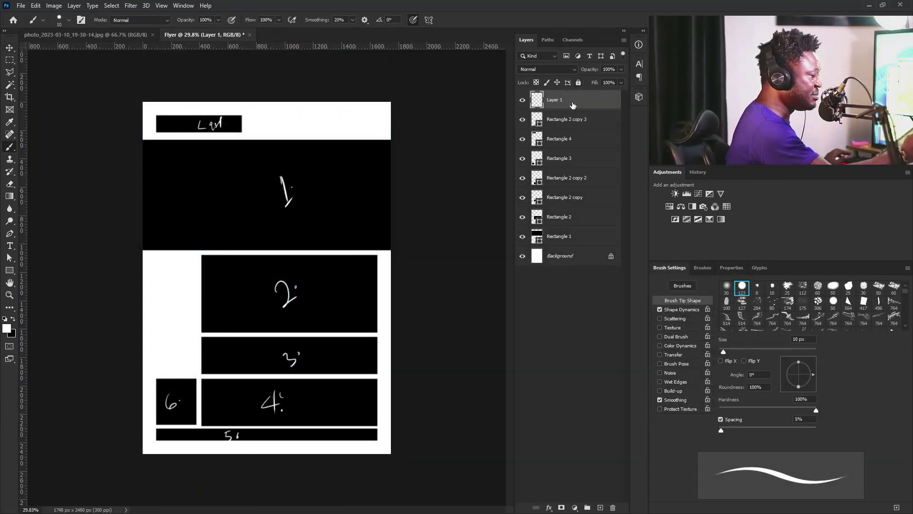
Delete the layer with the handwritten section labels from the wireframe
drag(584, 106, 613, 507)
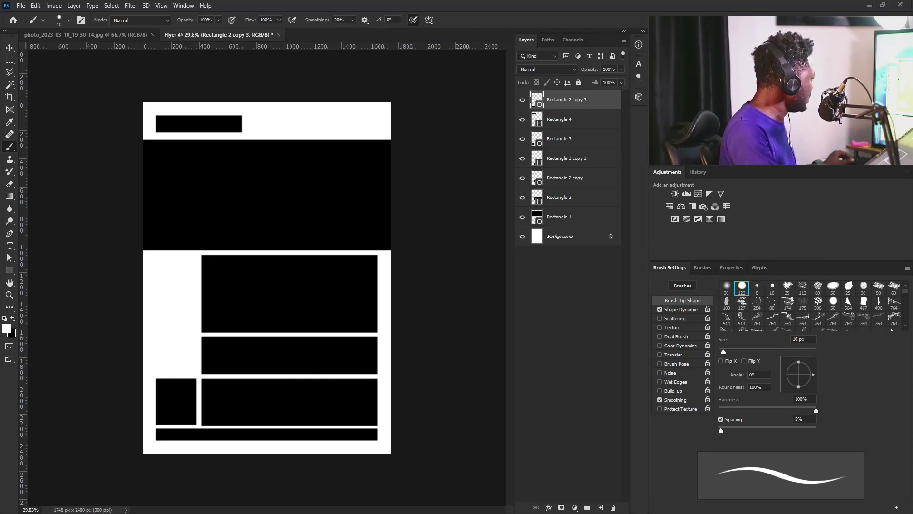
Scale the revenue service logo image to about 8% and position it in the header at the first column's margin guide
key(ctrl+t)
drag(391, 154, 314, 230)
drag(276, 230, 227, 103)
drag(213, 136, 198, 128)
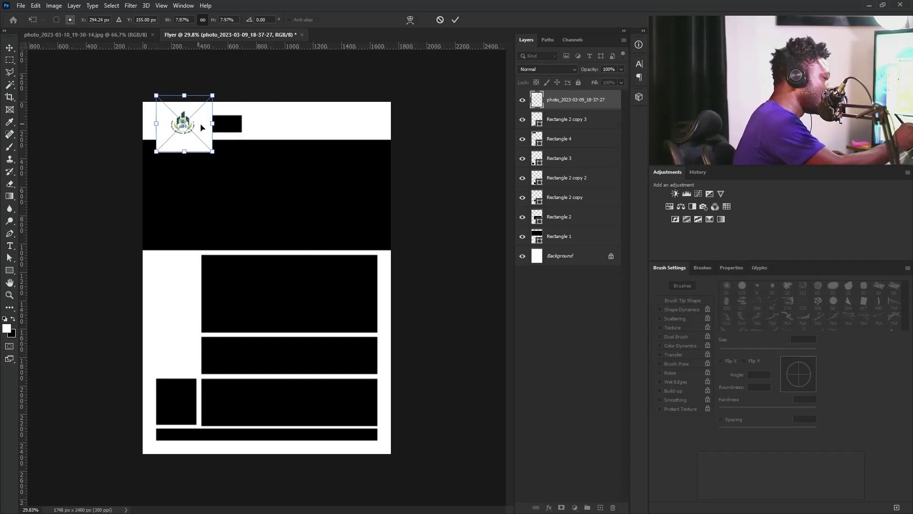
key(Return)
key(b)
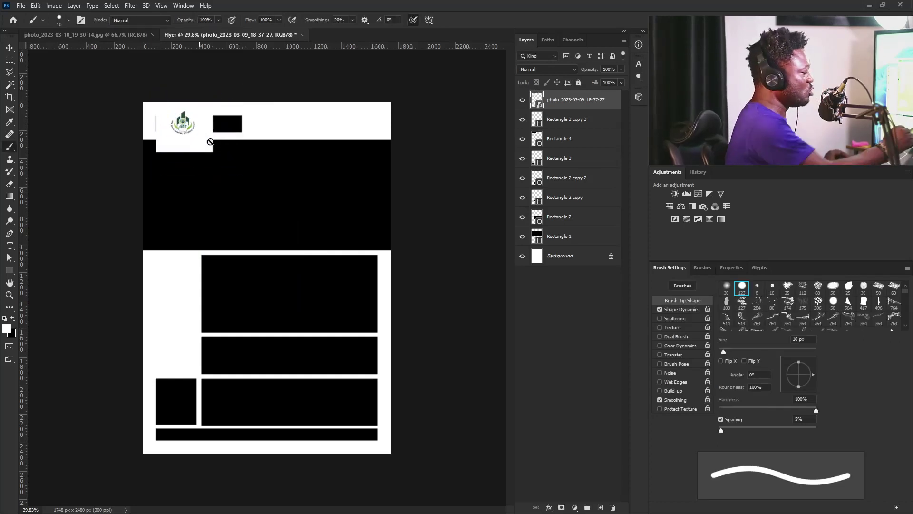
Enlarge the revenue service logo image to about 8.91% and nudge it slightly left in the header
key(ctrl+t)
drag(218, 91, 213, 91)
drag(213, 124, 209, 121)
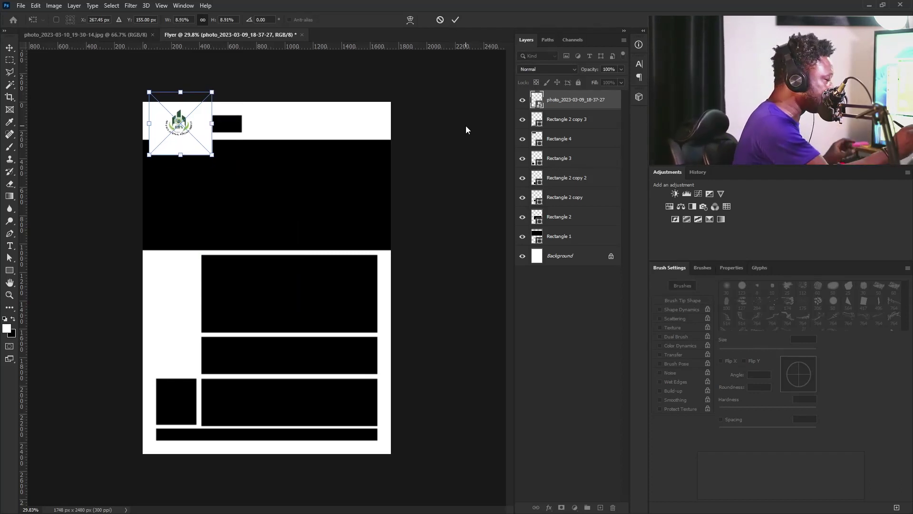
Draw a white rectangle about 608 by 191 px over the header logo, and extend its lower edge for a height of about 250 px
click(9, 270)
drag(138, 105, 224, 131)
click(137, 104)
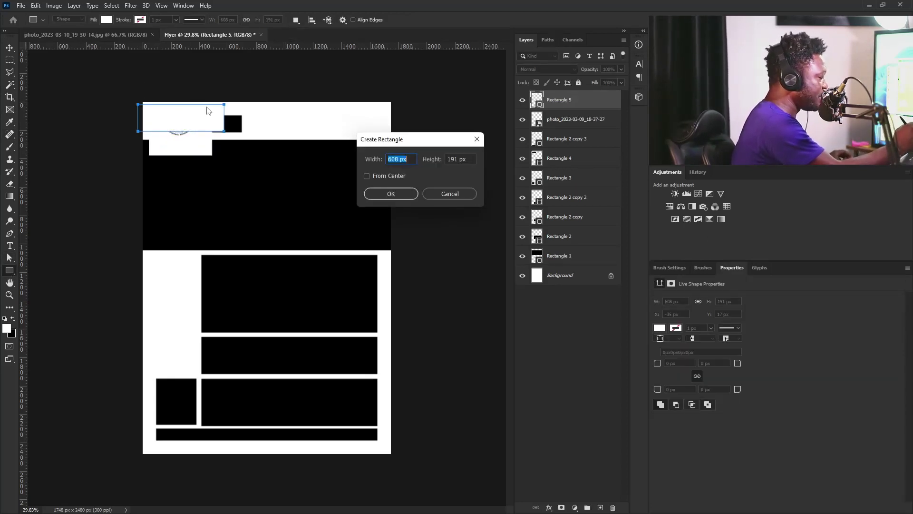
key(Escape)
click(9, 49)
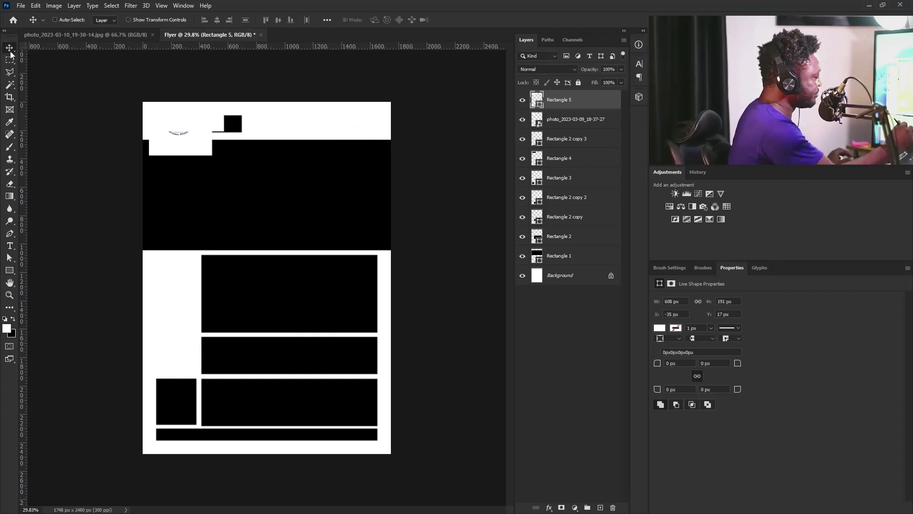
key(ctrl+t)
drag(181, 132, 181, 139)
key(Return)
Move the logo layer above the white header rectangle and clip the logo to that rectangle
drag(582, 119, 586, 105)
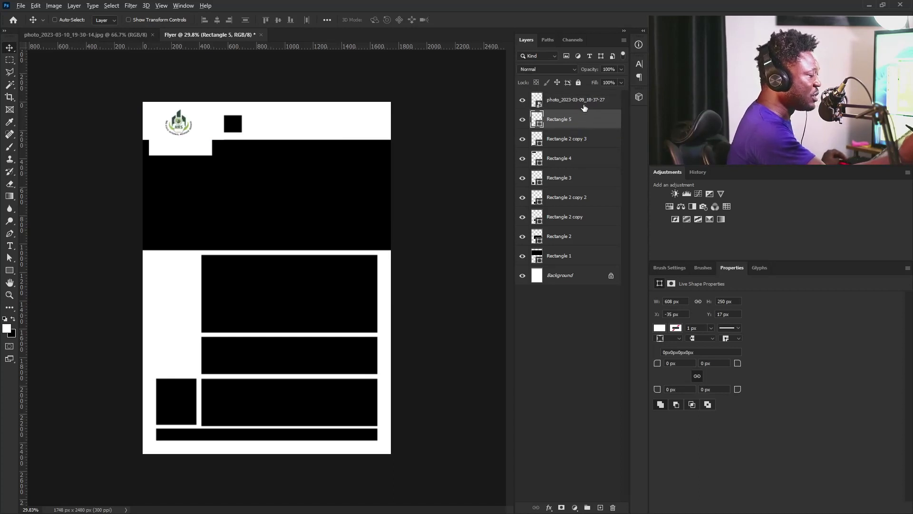
key(ctrl+0)
click(587, 104)
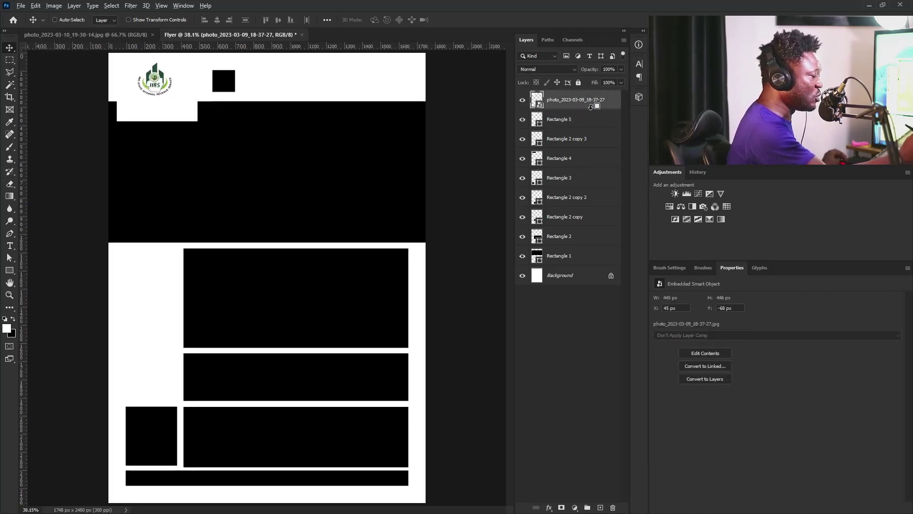
alt+click(592, 110)
key(ctrl+minus)
key(ctrl+minus)
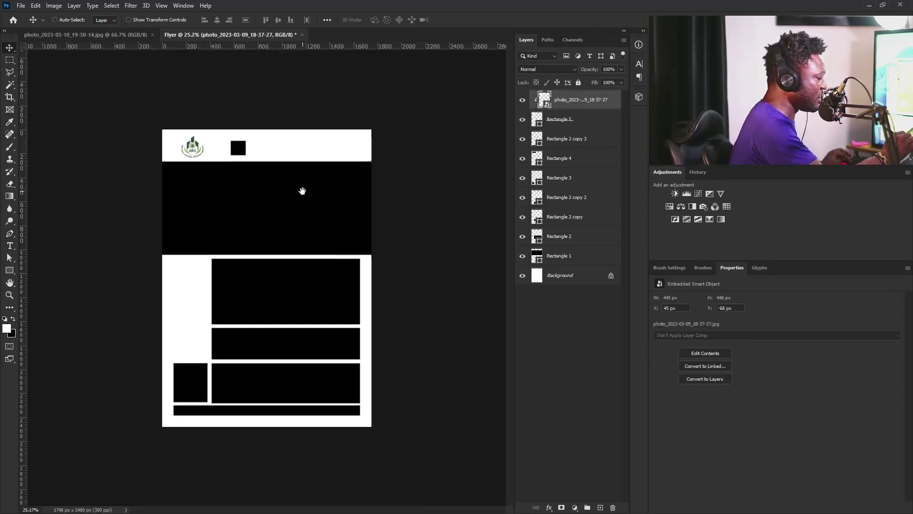
scroll(287, 144, up, 3)
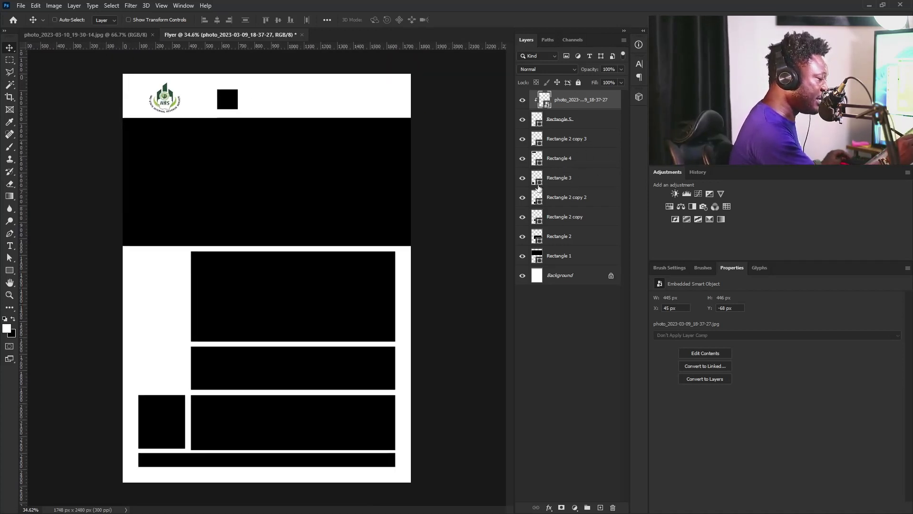
Hide the small header placeholder block and lower the upper edge of the first content rectangle, reducing its height to about 490 px
click(522, 159)
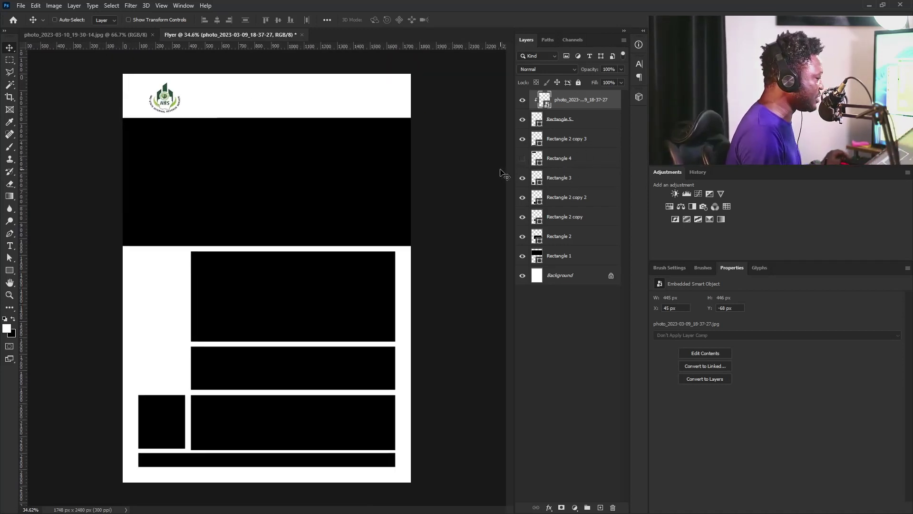
click(561, 256)
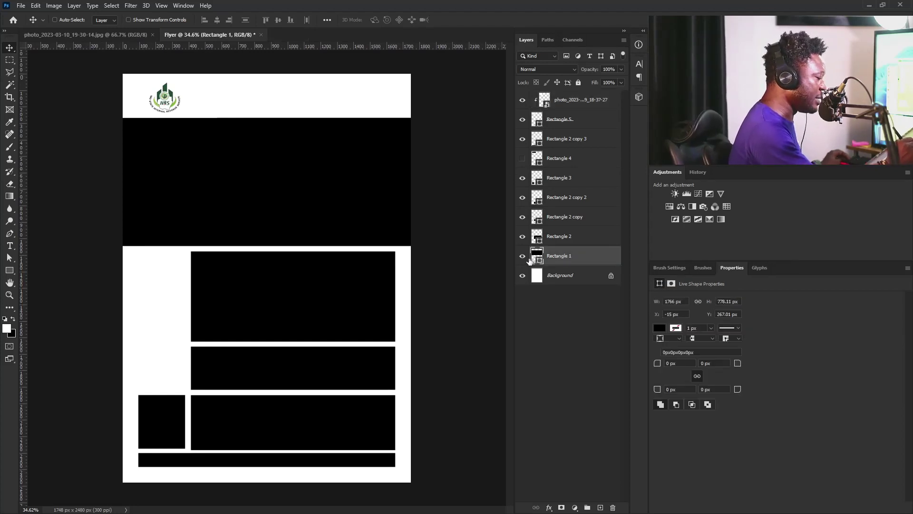
click(523, 256)
click(557, 237)
key(ctrl+t)
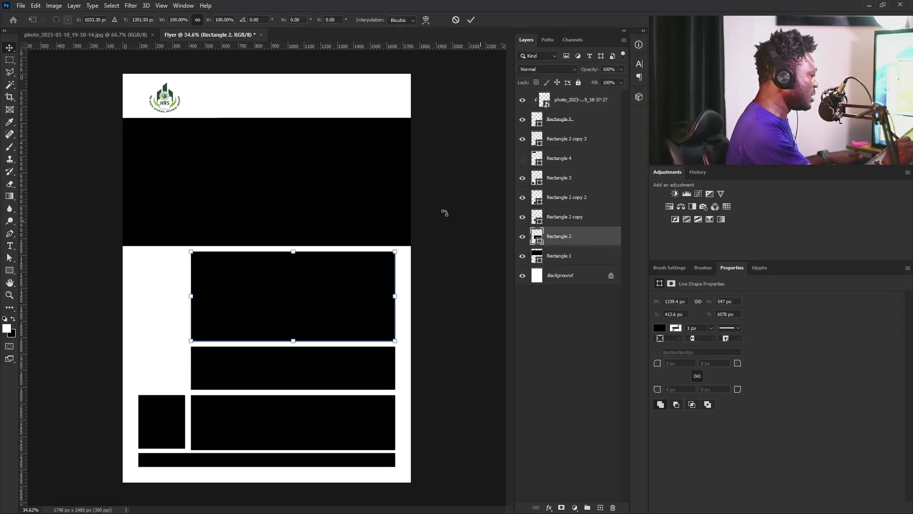
drag(293, 253, 294, 262)
key(Return)
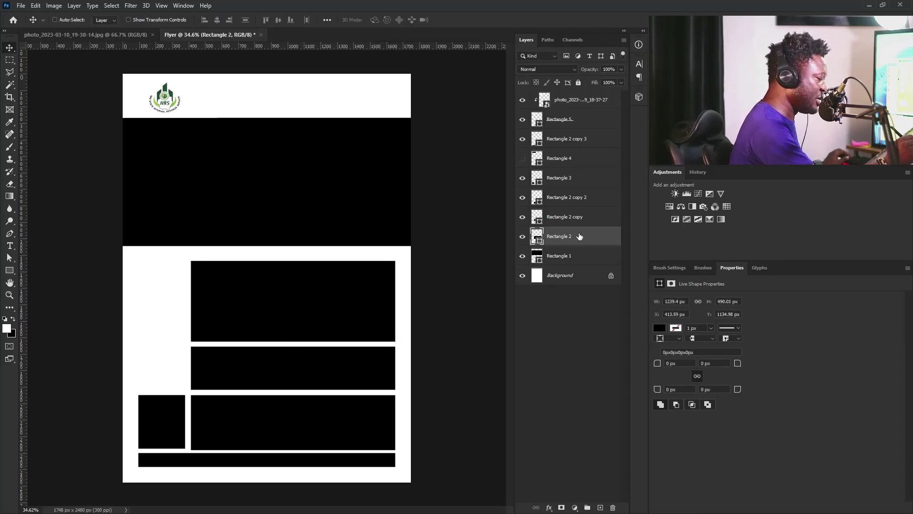
Extend the full-width black band downward to about 829 px high, leaving a narrow gap above the first content rectangle
click(562, 257)
click(351, 184)
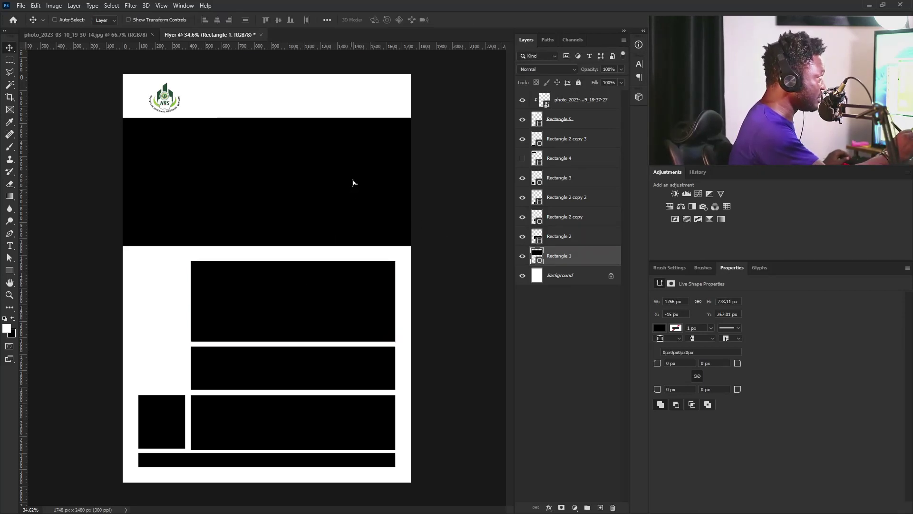
key(ctrl+t)
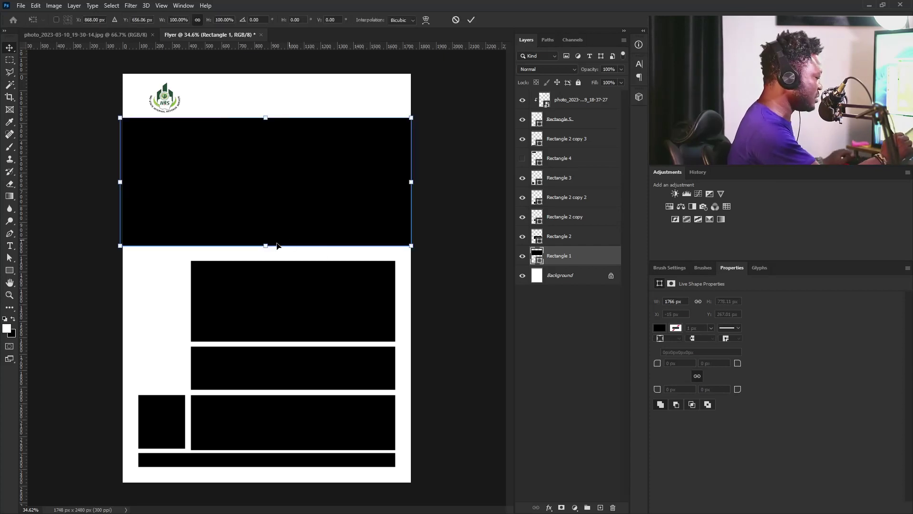
drag(266, 246, 267, 254)
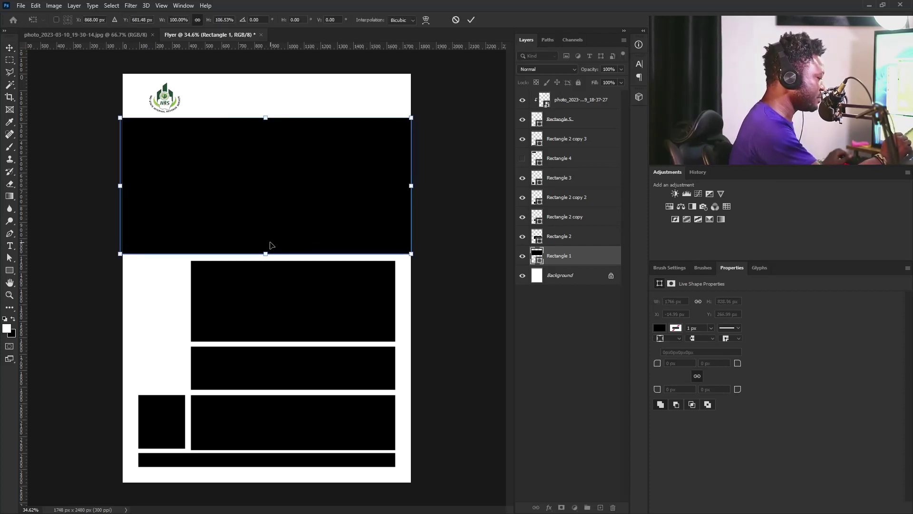
key(Return)
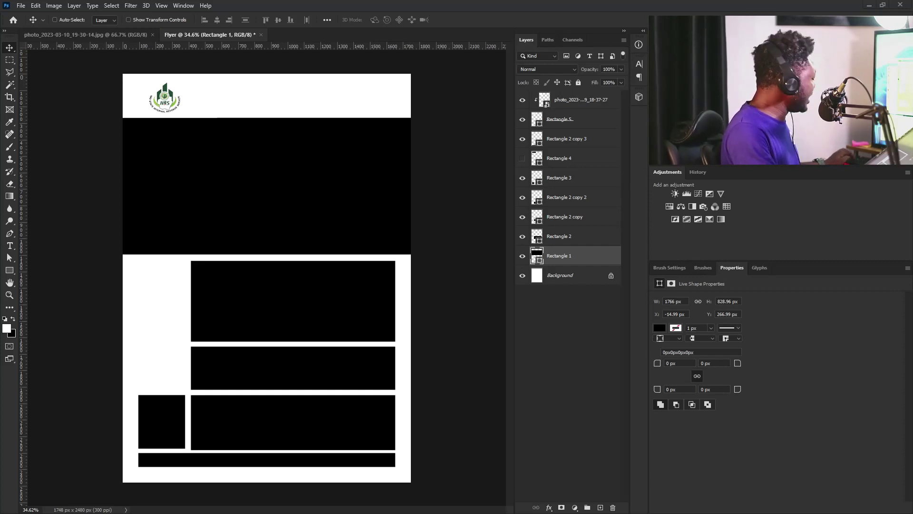
Add a text layer reading "Imo State Internal Revenue Service" beside the logo in the header
click(569, 103)
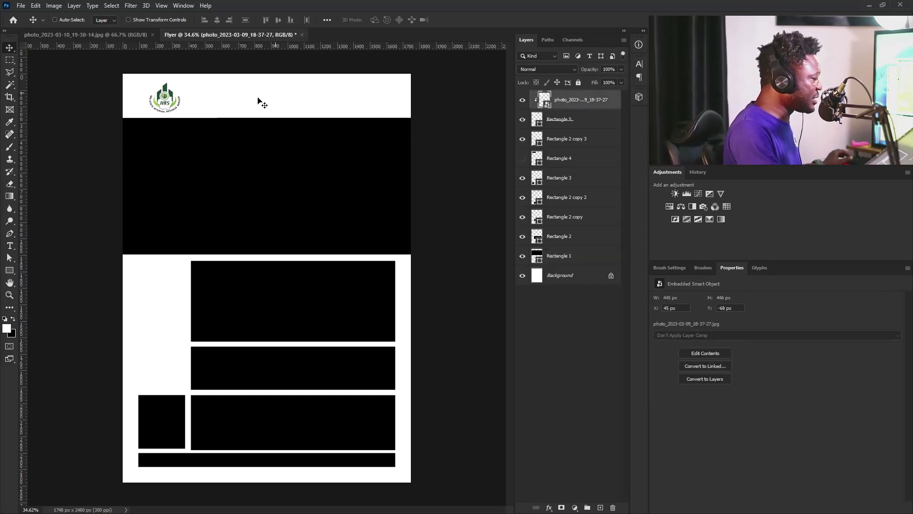
click(9, 247)
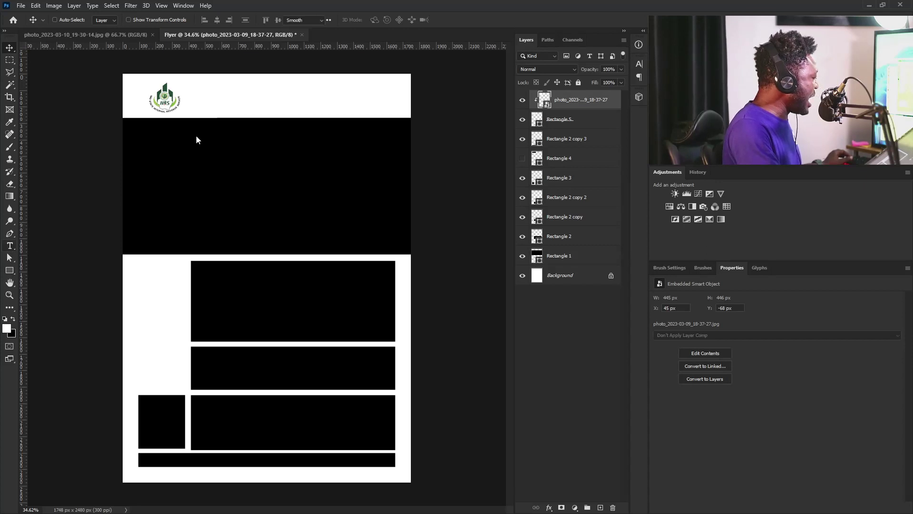
click(198, 98)
key(BackSpace)
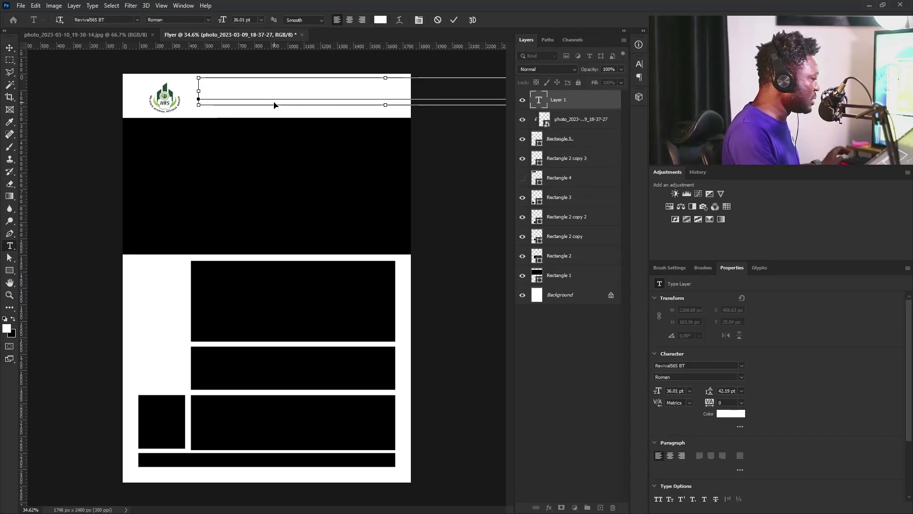
key(ctrl+v)
click(10, 47)
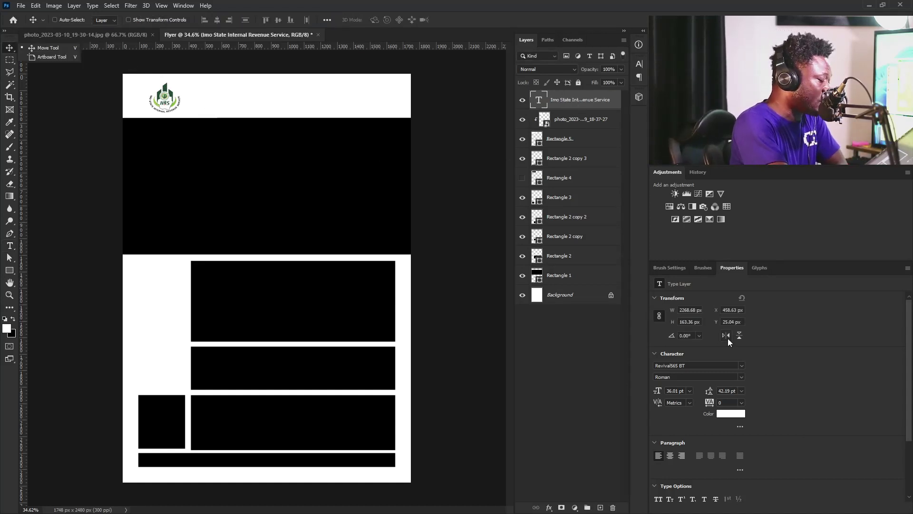
click(555, 110)
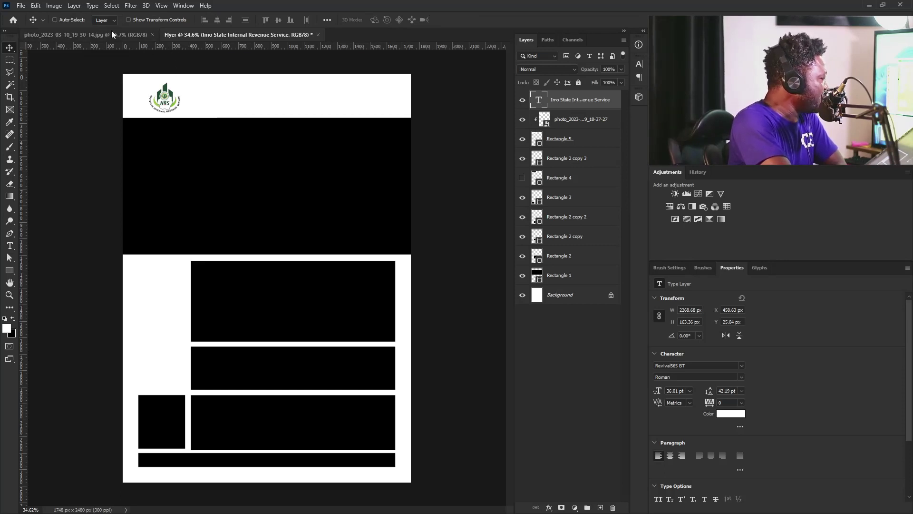
Review the reference flyer, and recolour the flyer's header text with the dark green 264e35 sampled from the logo
click(84, 35)
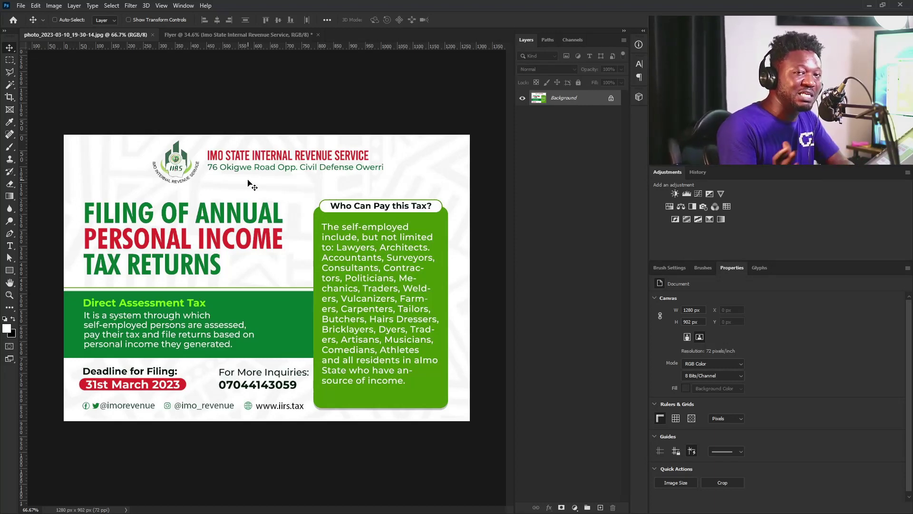
click(238, 35)
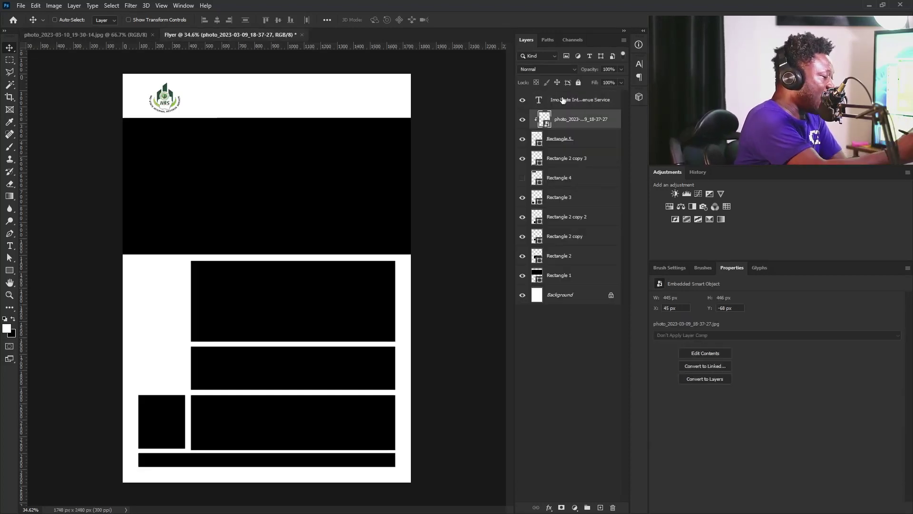
click(563, 99)
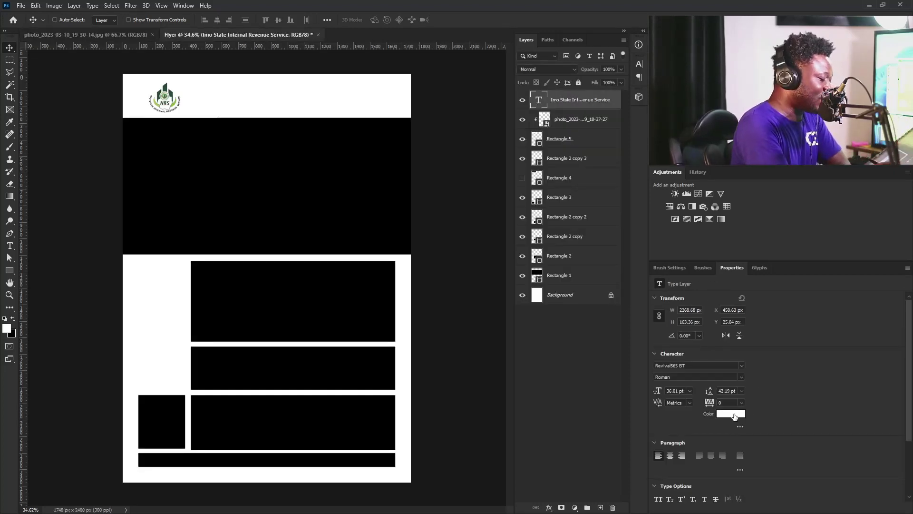
click(735, 414)
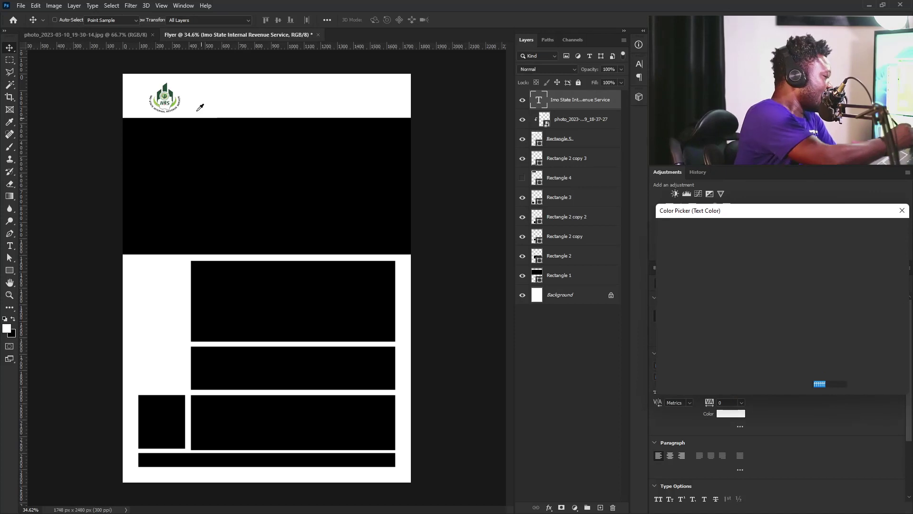
click(167, 87)
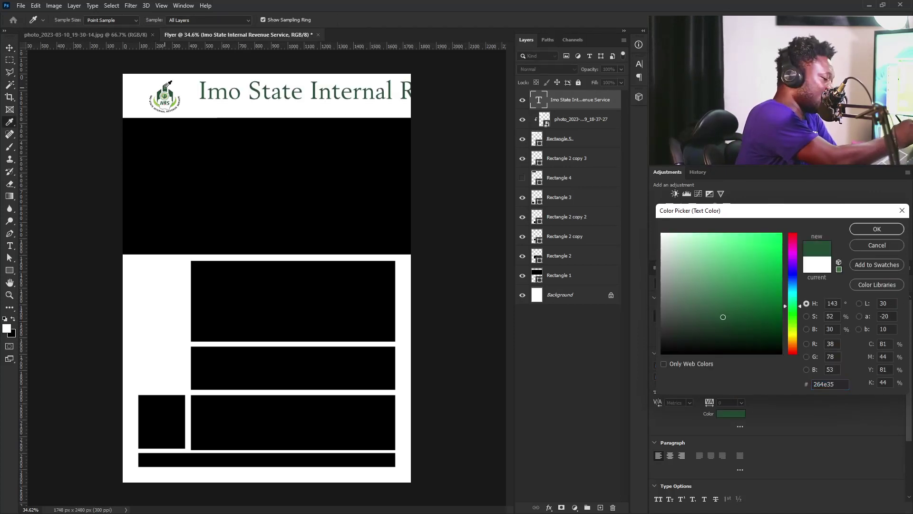
click(856, 230)
key(v)
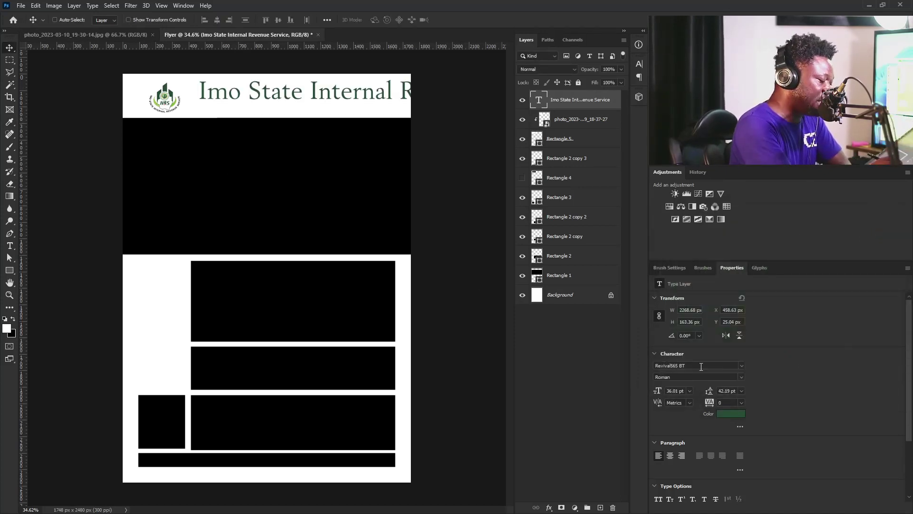
Format the header text in Futura LT Bold, all caps, at 16 pt
click(690, 365)
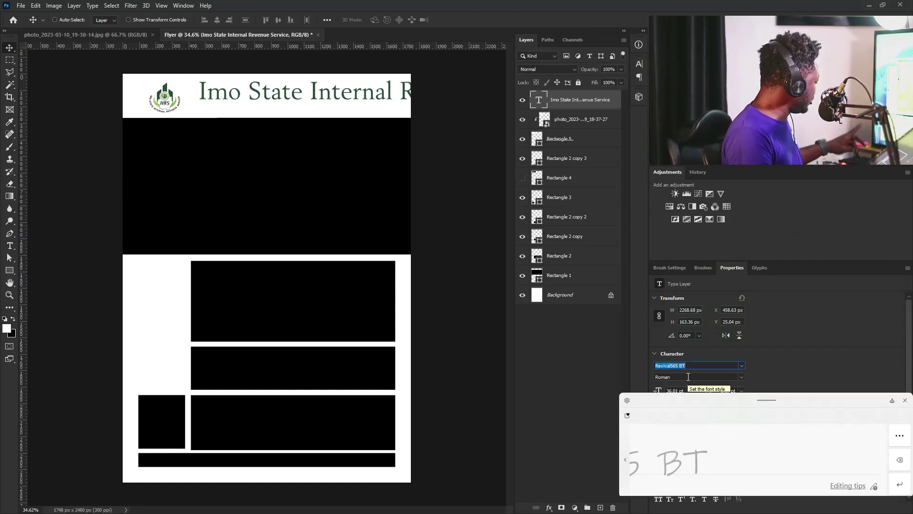
text(fu)
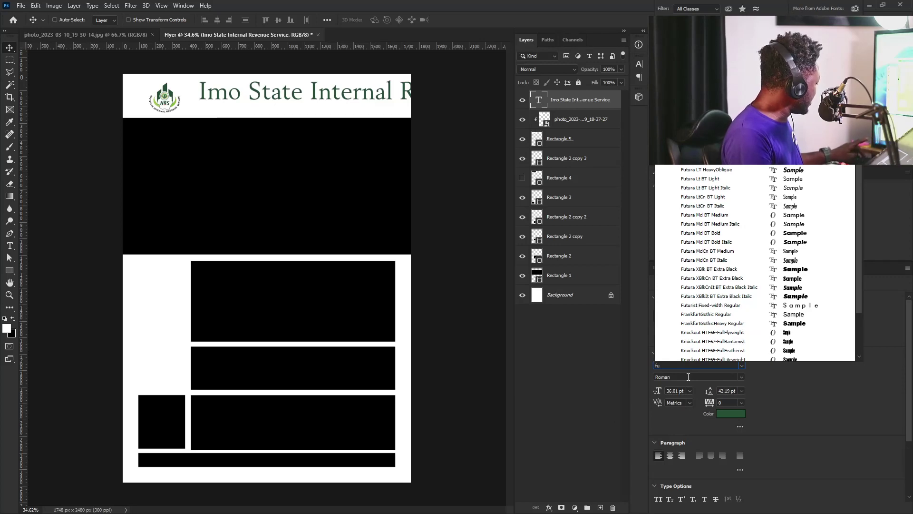
text(tura)
key(Down)
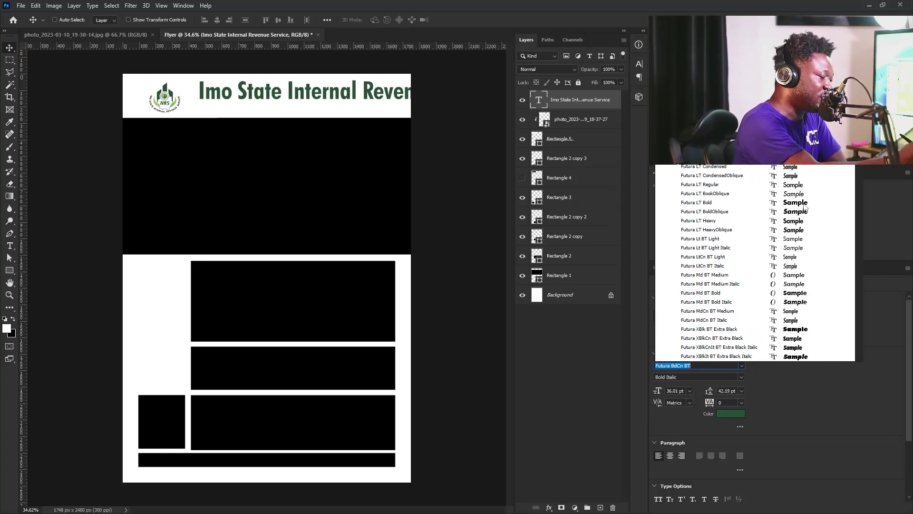
click(804, 202)
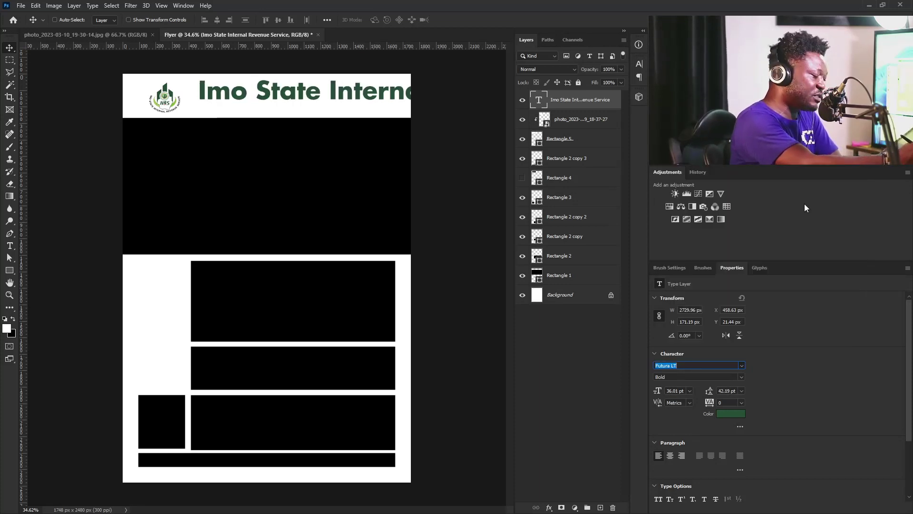
click(662, 497)
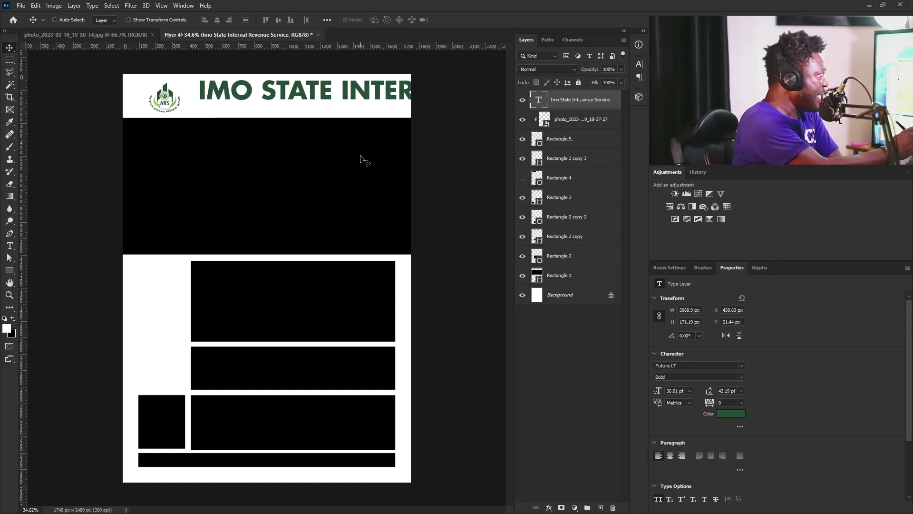
click(690, 391)
click(686, 335)
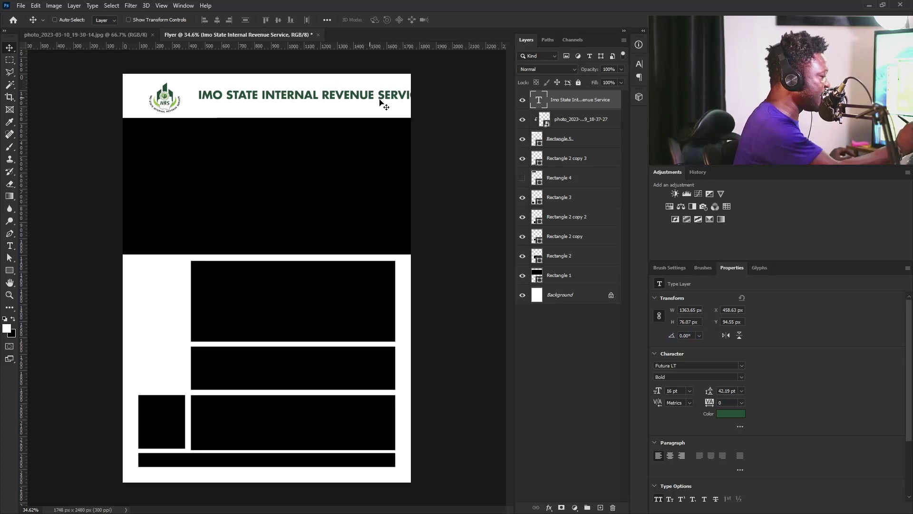
Break the header text into two lines after "INTERNAL" and set its leading to 18 pt
double_click(326, 95)
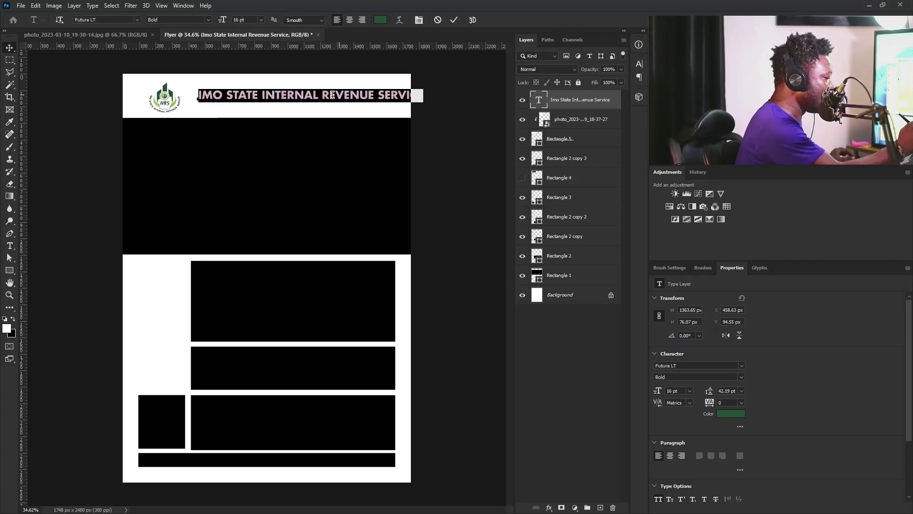
key(Return)
key(ctrl+a)
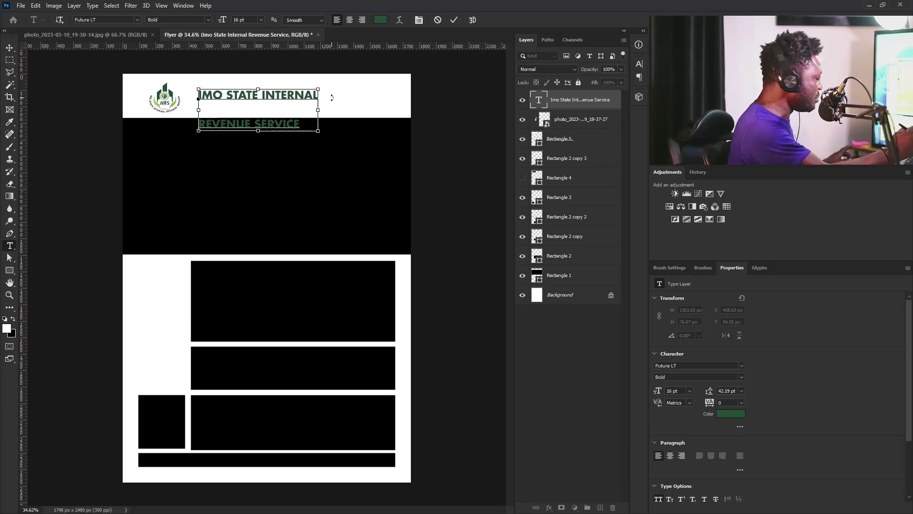
text(23)
text(16)
key(Return)
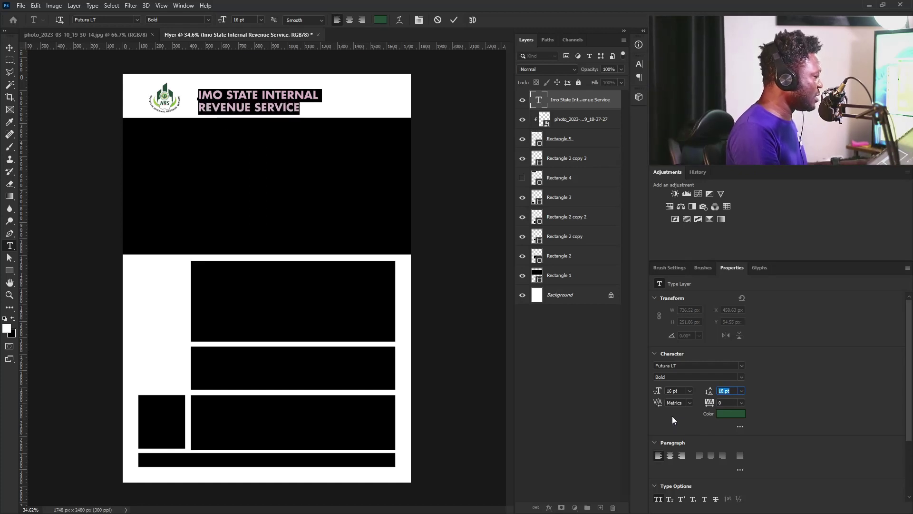
Scale the header text down to about 12.4 pt and place it close beside the logo
key(ctrl+Return)
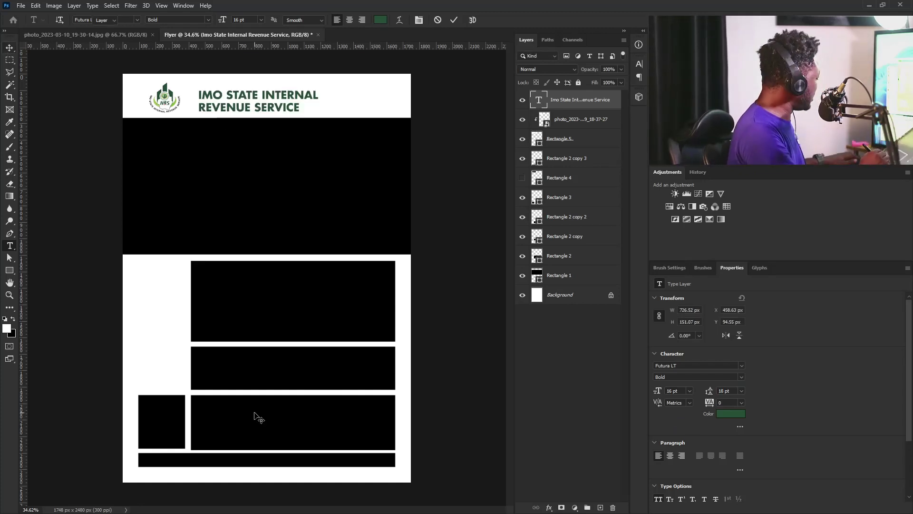
key(ctrl+t)
drag(318, 116, 244, 102)
key(Return)
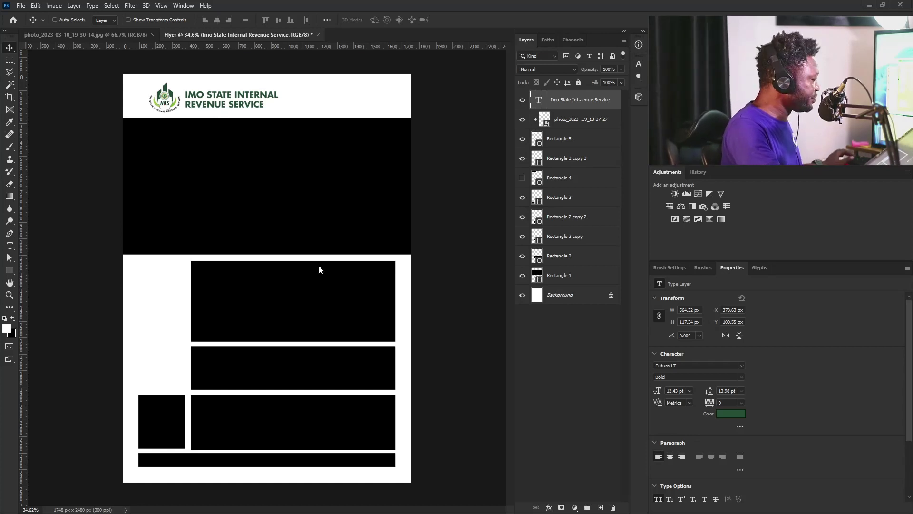
Add a headline reading "Filling of Annual Personal Income Tax Returns" below the large black block, broken after "ANNUAL" and "INCOME"
click(10, 246)
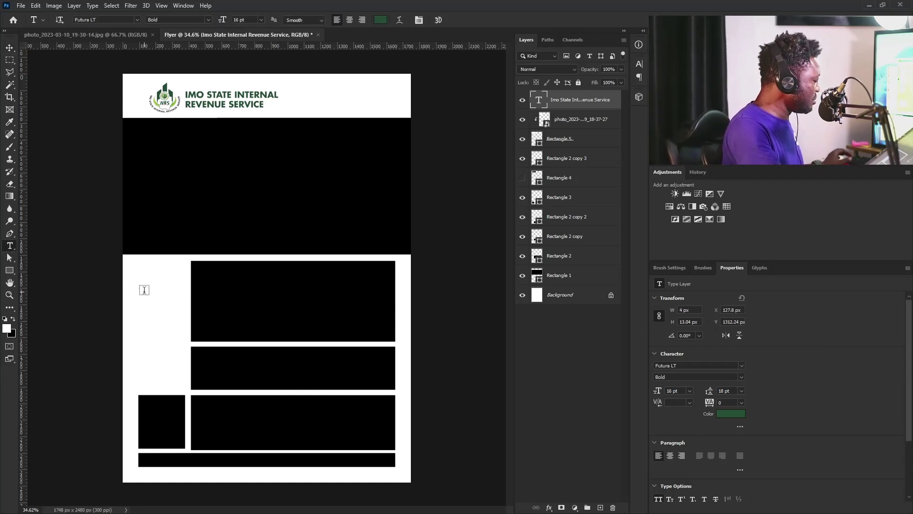
click(145, 287)
key(ctrl+v)
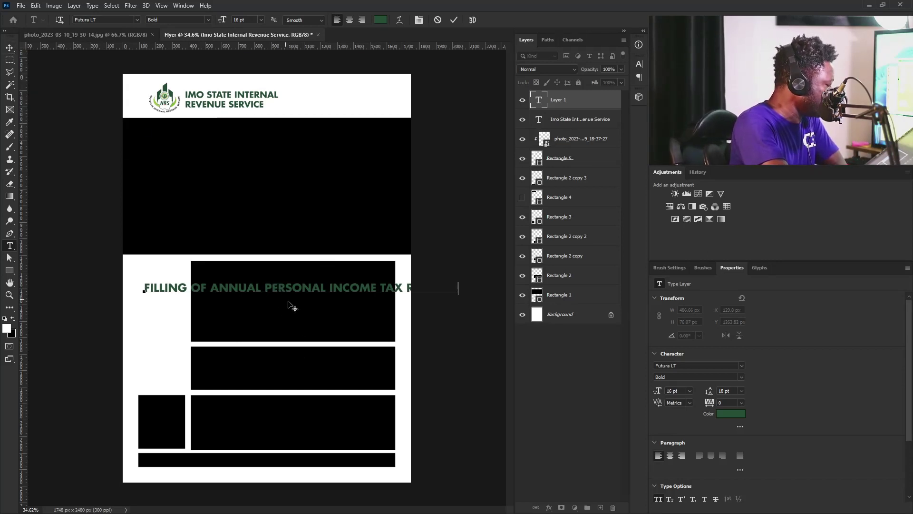
key(Return)
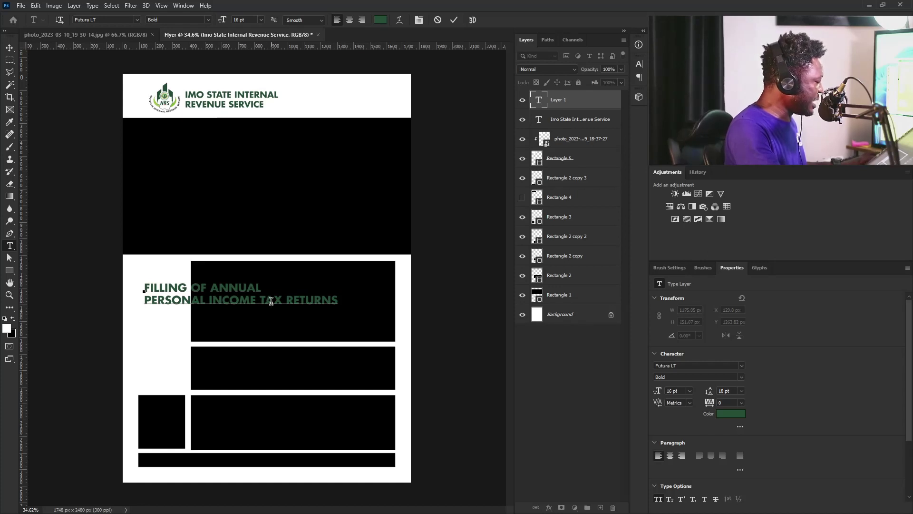
key(Return)
click(10, 48)
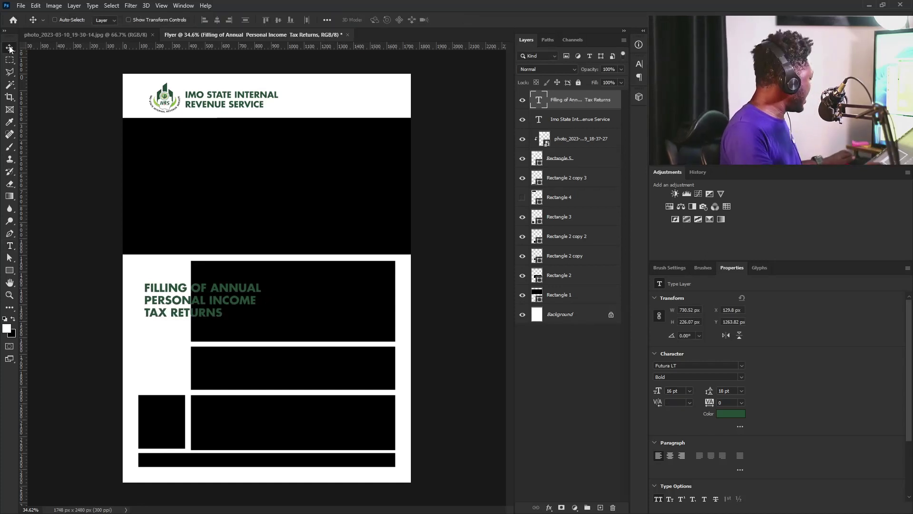
Enlarge the headline to about 28 pt and align it with the top placeholder block's edges and width
key(ctrl+t)
drag(264, 319, 378, 354)
drag(220, 316, 244, 297)
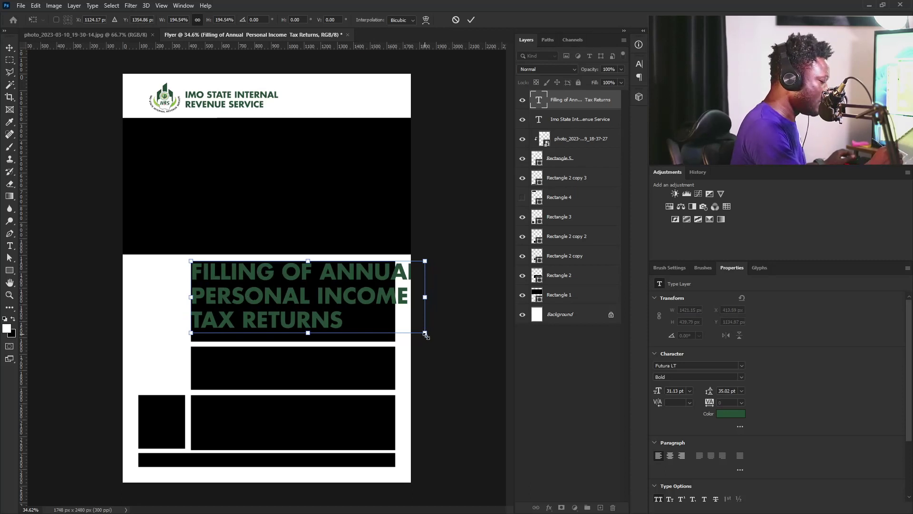
drag(417, 330, 405, 324)
key(Return)
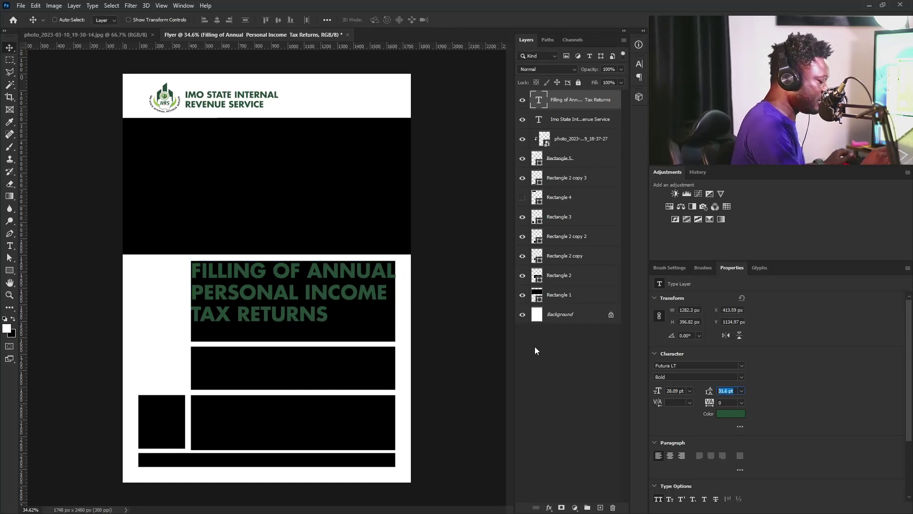
Set the headline's leading to 30 pt and tracking to -20, and rescale it to fill the block's width at about 28.9 pt
text(30)
key(Return)
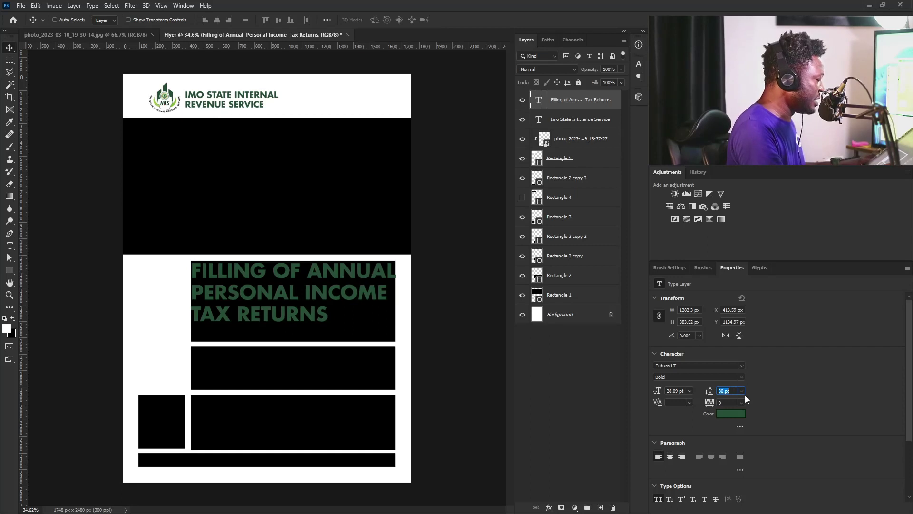
click(707, 405)
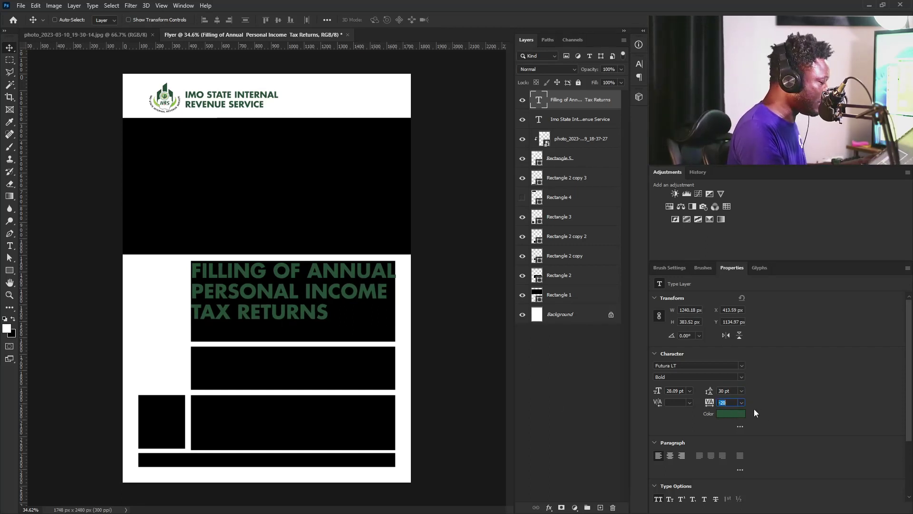
click(394, 348)
key(ctrl+t)
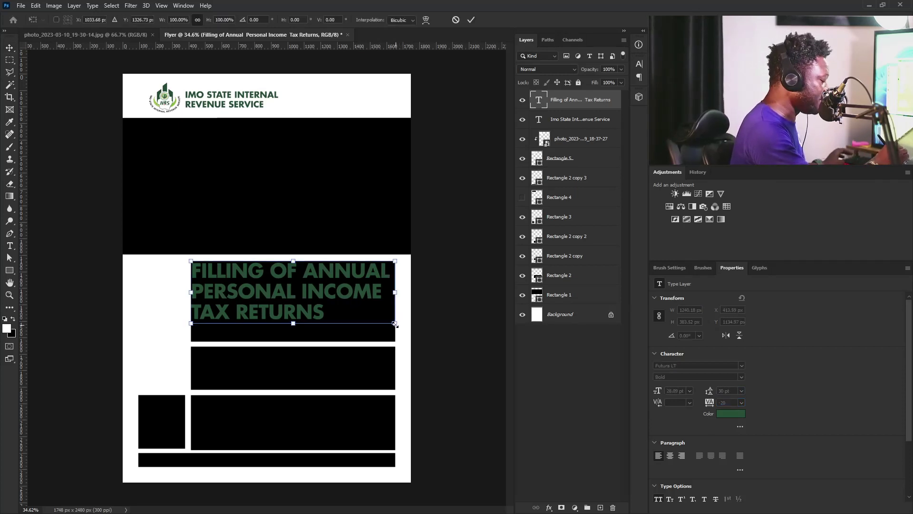
mouse_move(395, 324)
mouse_down()
mouse_move(408, 316)
mouse_move(401, 322)
mouse_up()
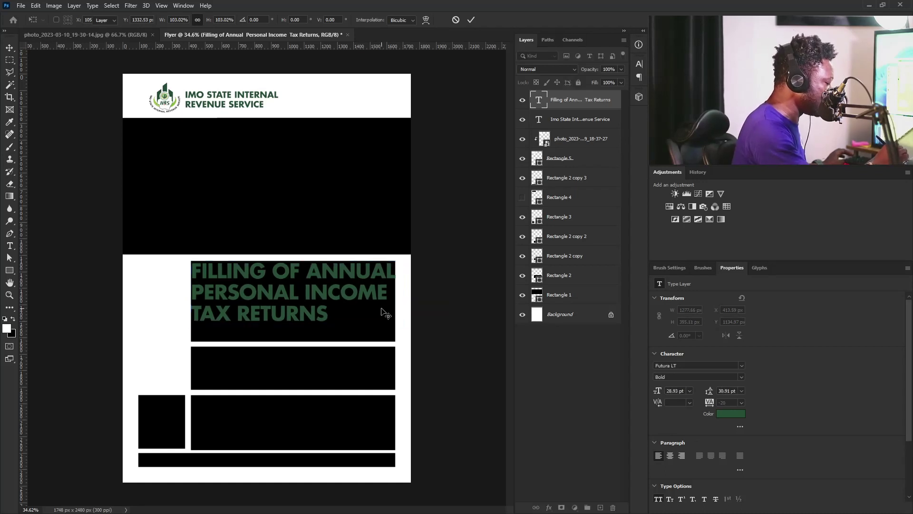
key(Return)
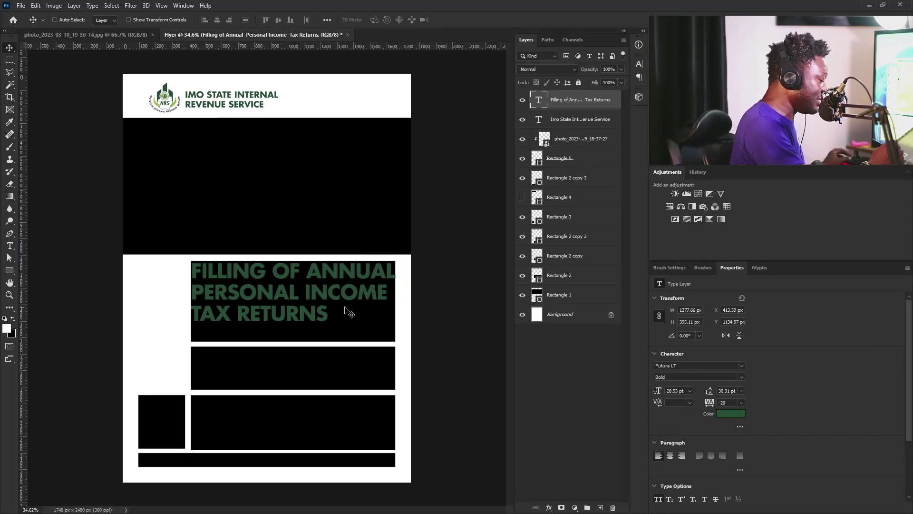
Nudge the headline slightly upward and hide the Rectangle 2 placeholder block behind it
key(Up)
key(Up)
key(Up)
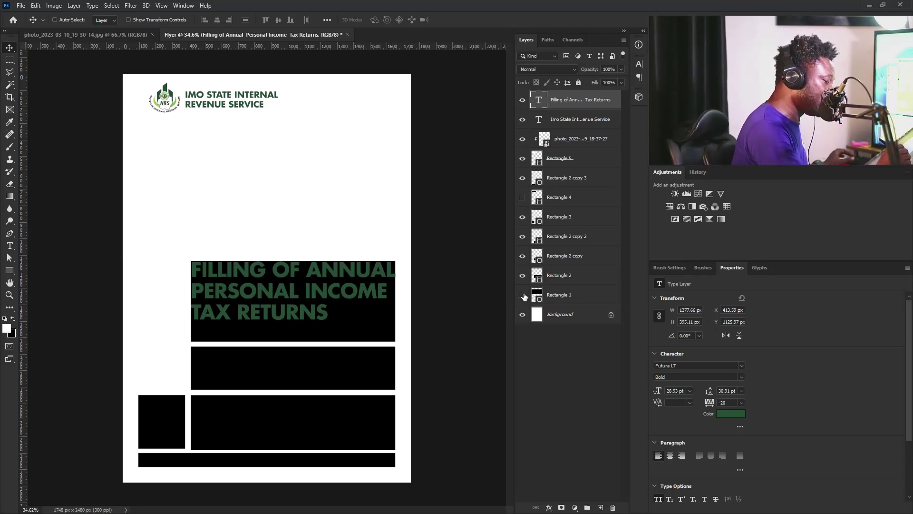
click(523, 295)
click(523, 276)
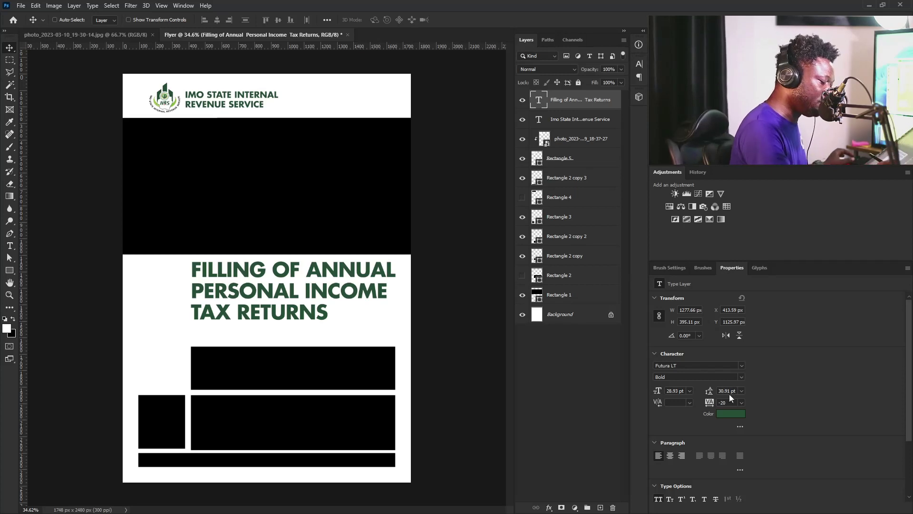
Tighten the headline's leading to 29 pt
key(Down)
key(Down)
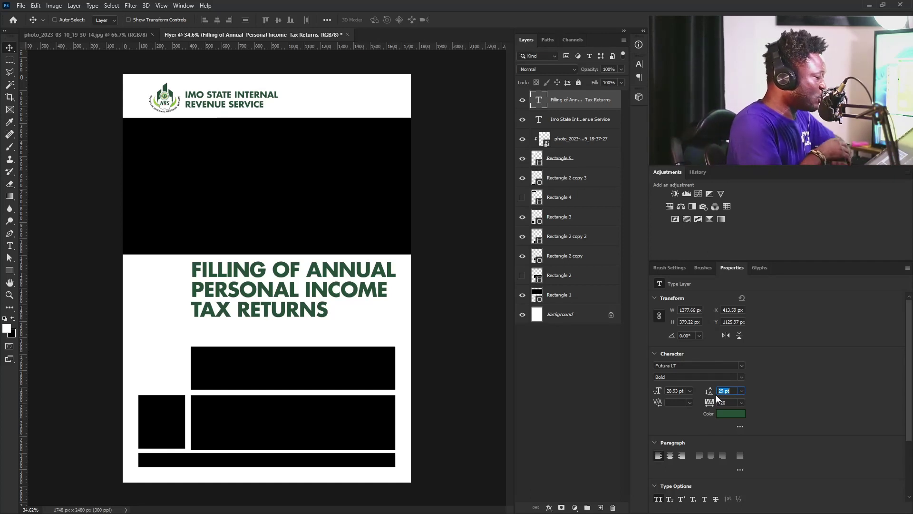
key(Return)
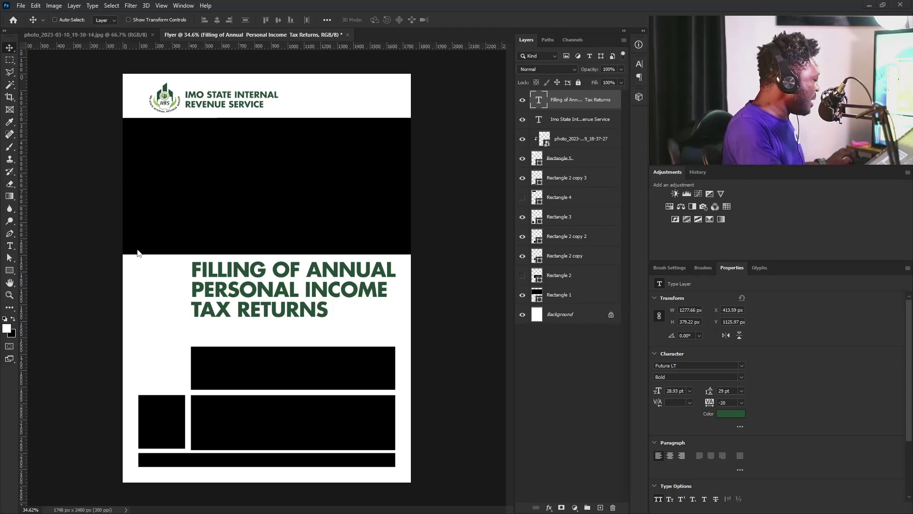
Add a headline-width paragraph: "Direct Assessment Tax: it's a system through which self employed persons are assessed, pay their tax and file returns based on personal income they generated."
click(10, 246)
drag(197, 316, 395, 380)
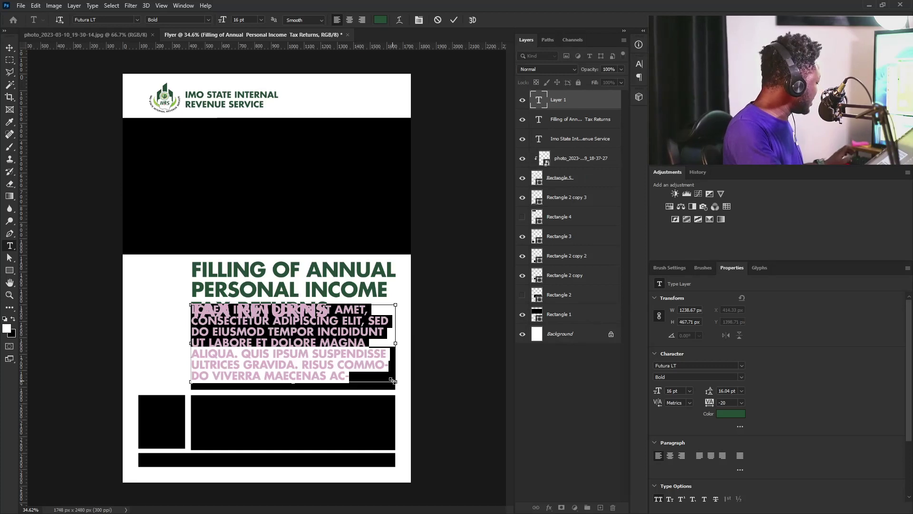
text(SELF ASSESSMENT IS: IT'S A SYSTEM THROUGH WHICH SELF EMPLOYED PERSONS ARE ASSESSED, PAY THEIR TAX AND FILE RETURNS BASED ON PERSONAL INCOME THEY GENERATED.)
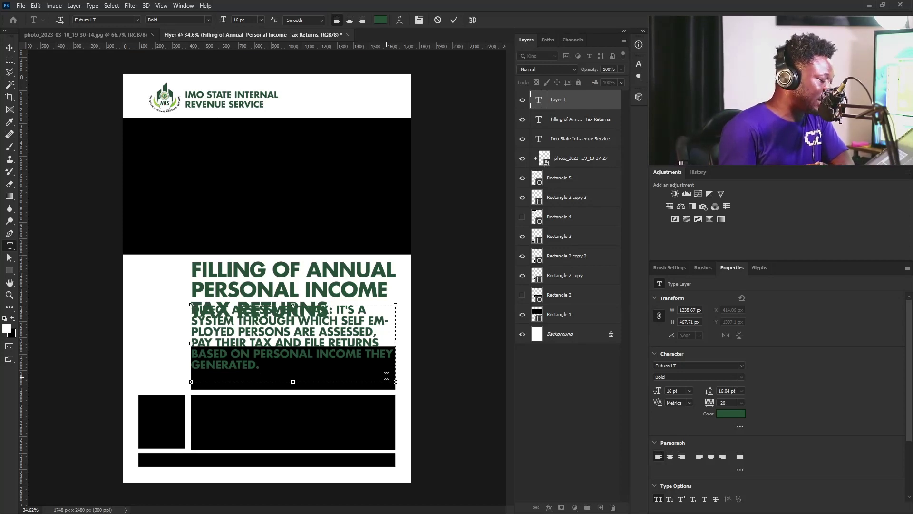
Format the whole paragraph in Fedra Sans Pro Book and turn off all caps
key(ctrl+a)
click(670, 365)
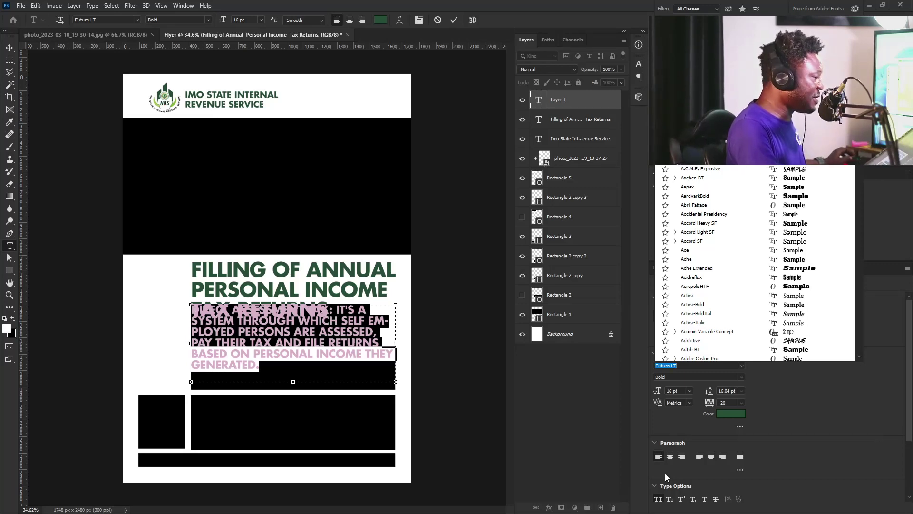
text(fedra)
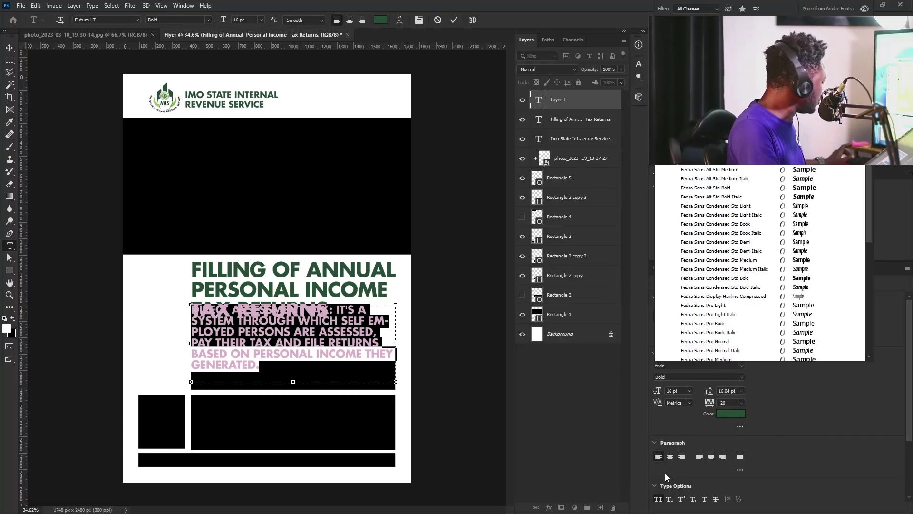
key(Down)
key(Down)
key(Down)
key(Down)
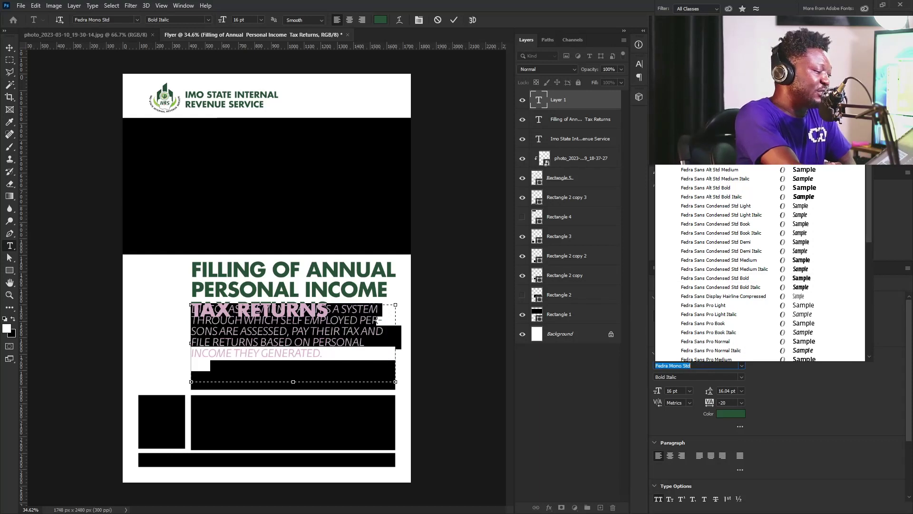
key(Down)
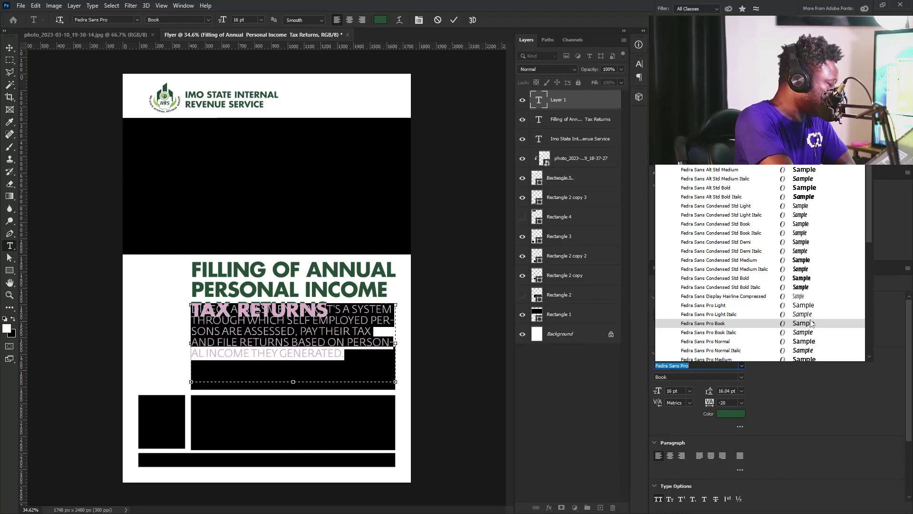
click(811, 324)
click(659, 499)
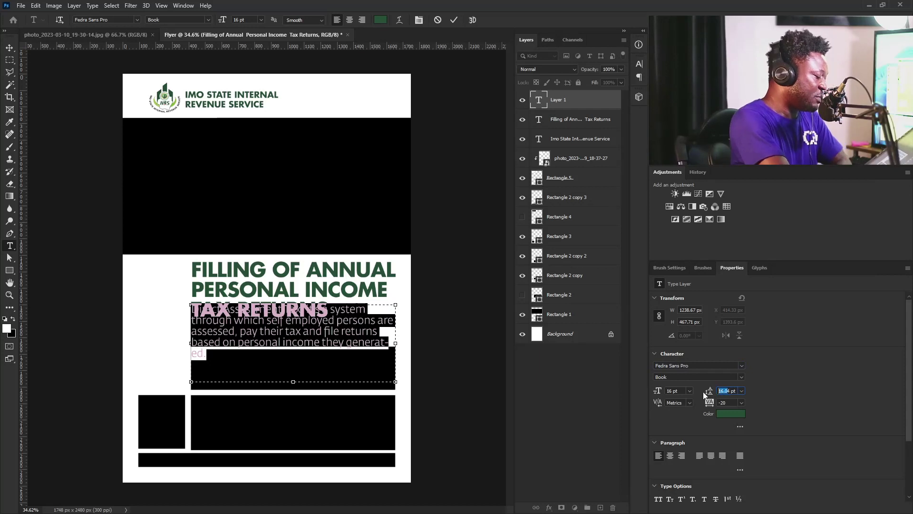
Set the paragraph's leading to 19 pt and its tracking to 0
text(20)
key(Return)
key(Down)
drag(704, 404, 709, 405)
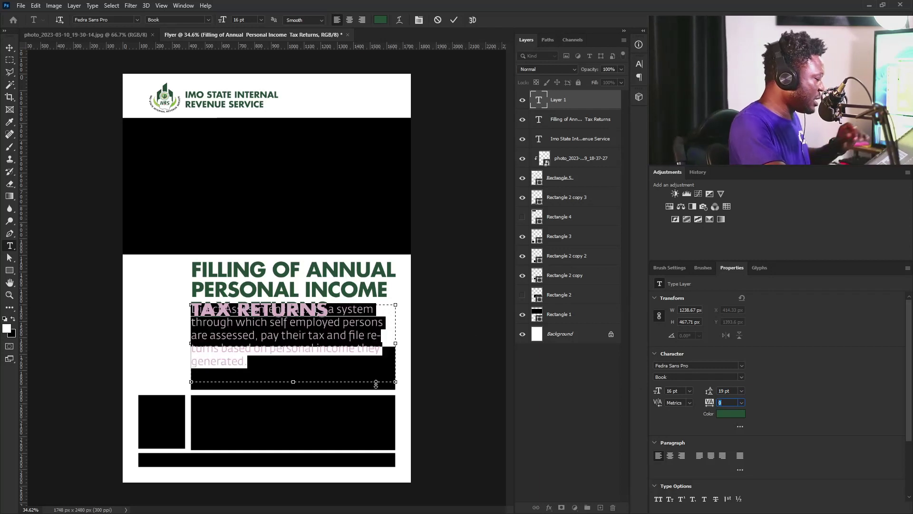
Move the paragraph directly below the headline and scale it down to about 14.5 pt
click(8, 46)
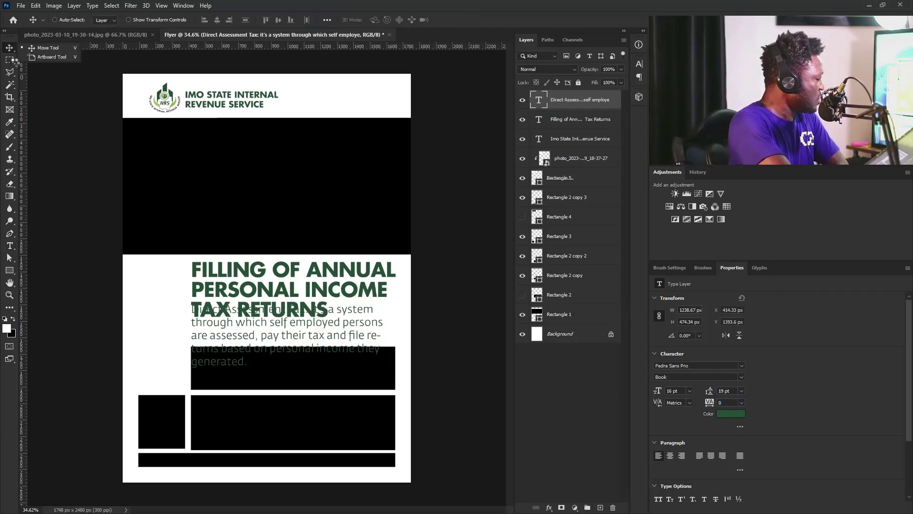
drag(241, 325, 242, 345)
key(ctrl+t)
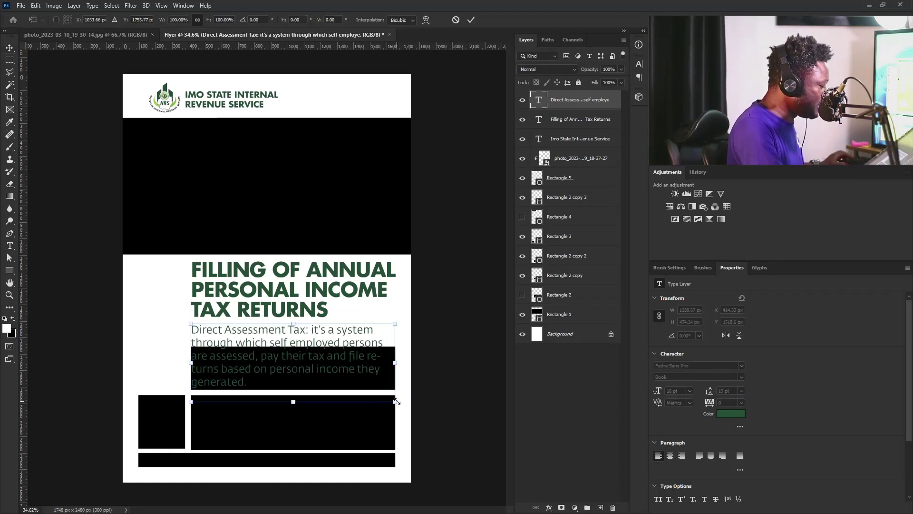
drag(395, 401, 376, 394)
key(Return)
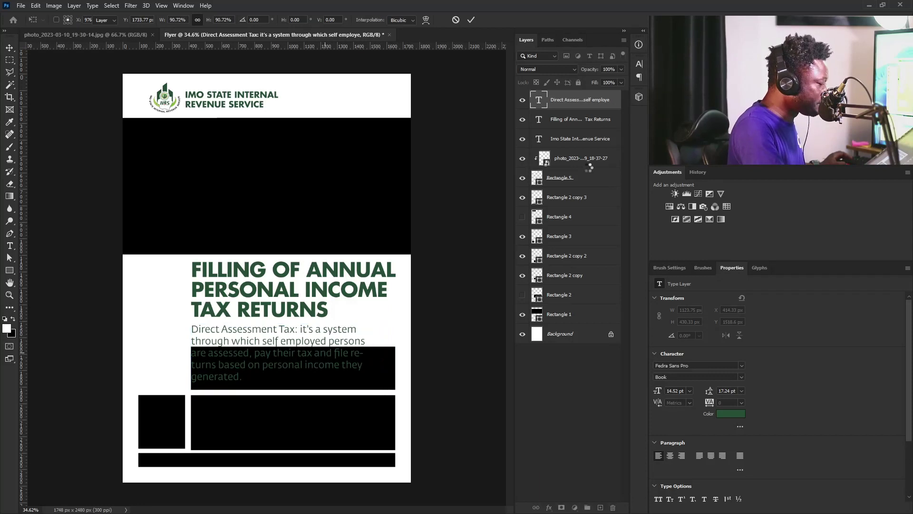
Widen the paragraph's text box to match the headline's width, and set its text to 14 pt with -20 tracking
double_click(377, 369)
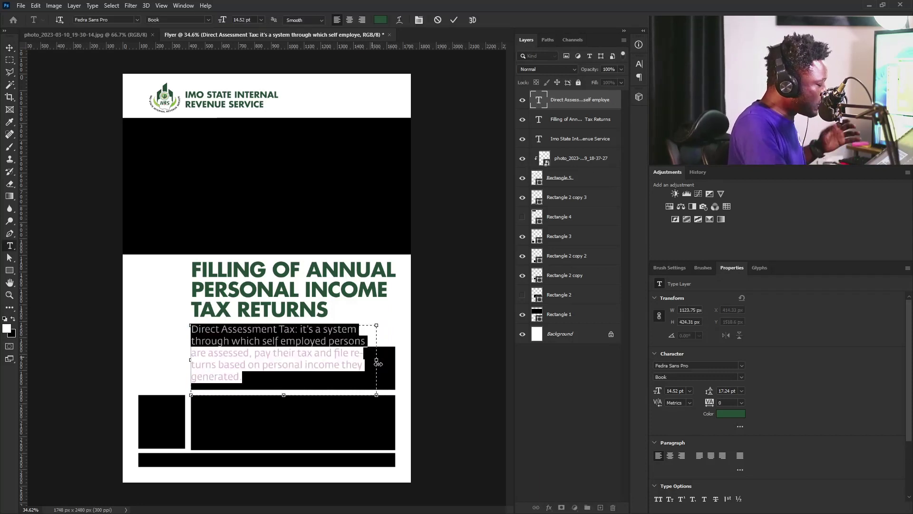
drag(377, 361, 396, 363)
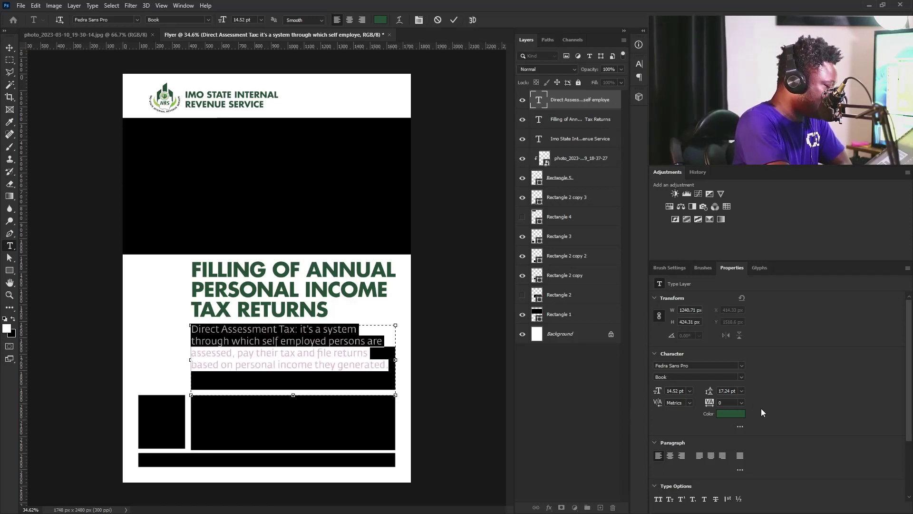
key(ctrl+z)
Emphasise the words "Direct Assessment Tax:" in bold light green
click(741, 377)
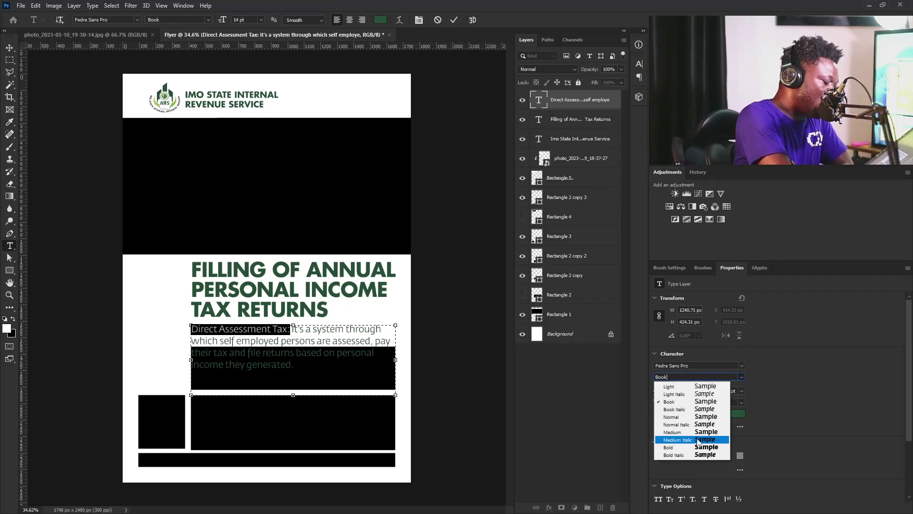
click(676, 459)
click(11, 54)
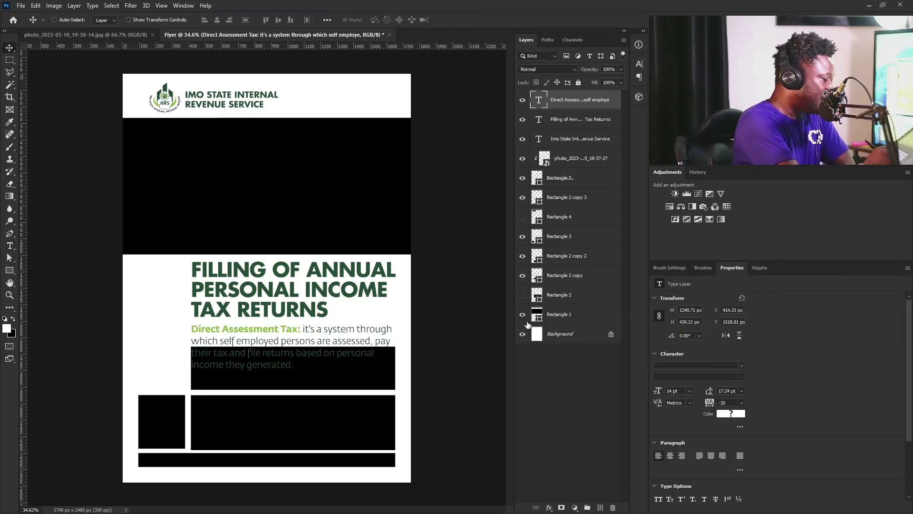
Hide the Rectangle 2 copy placeholder block and move the paragraph slightly down to leave a small gap below the headline
click(522, 275)
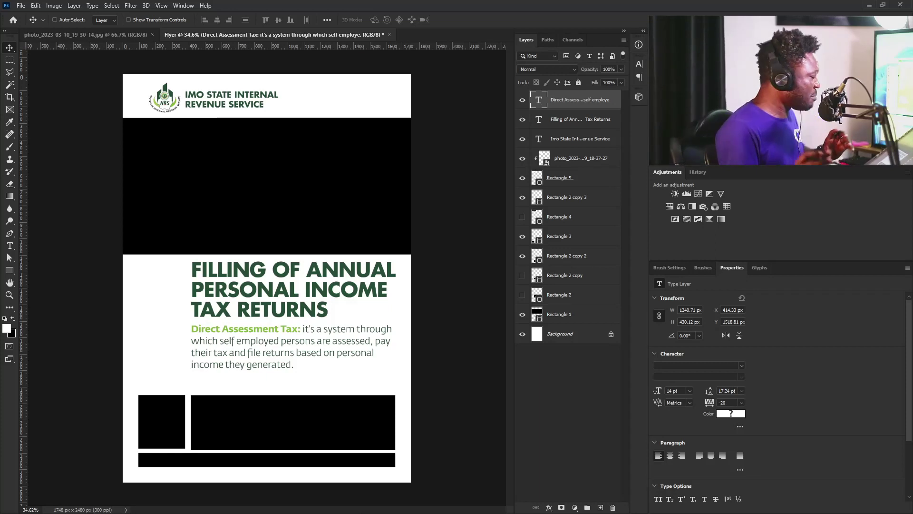
drag(342, 347, 340, 353)
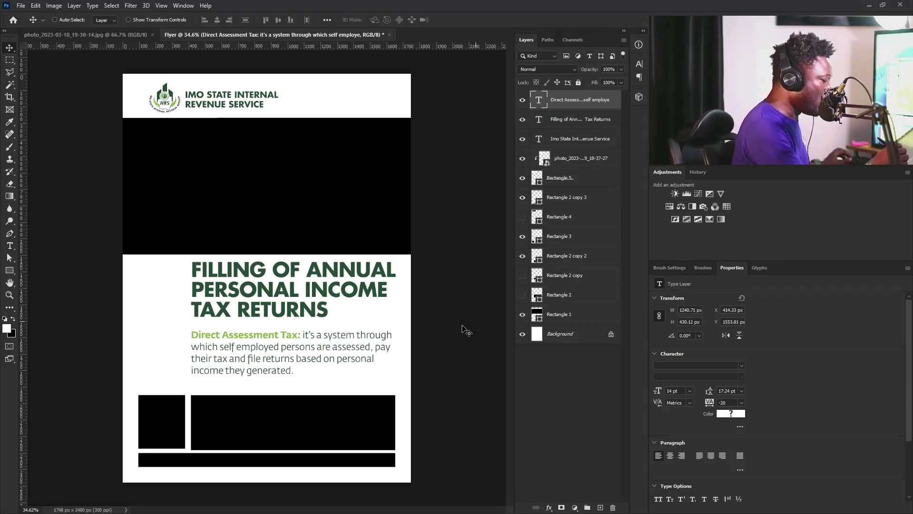
drag(346, 361, 350, 355)
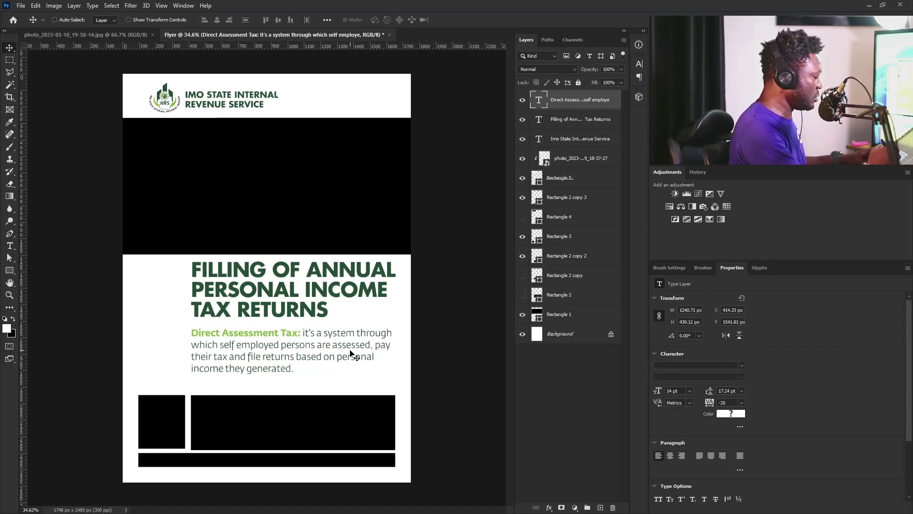
Show the guides and move the headline and the Direct Assessment Tax paragraph down together, to just above the lower black blocks
shift+click(575, 121)
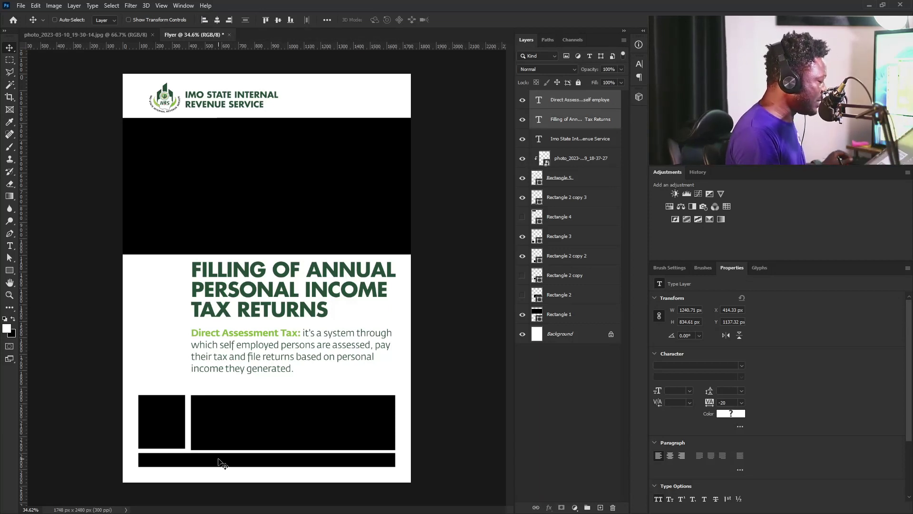
key(ctrl+h)
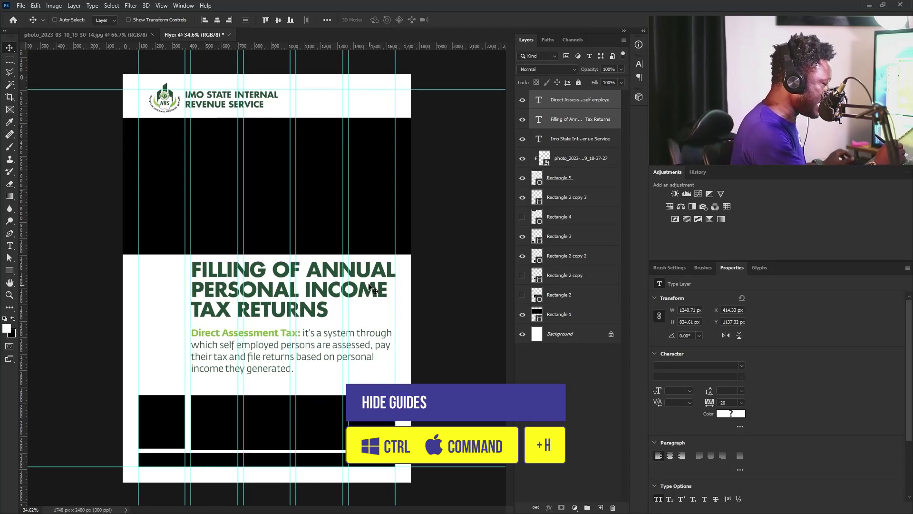
drag(365, 282, 366, 298)
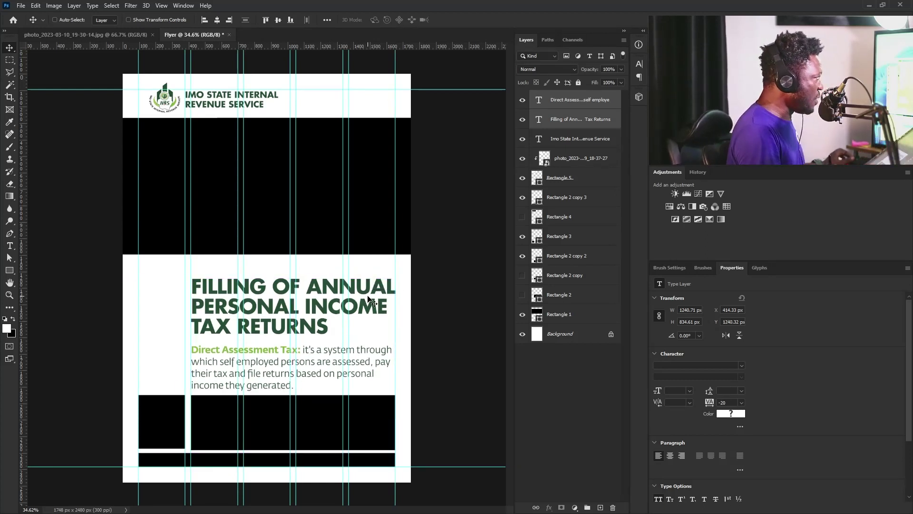
Hide the Rectangle 2 copy 2 block and paste the "Who can pay this tax?" copy into a new text box covering its area
click(552, 139)
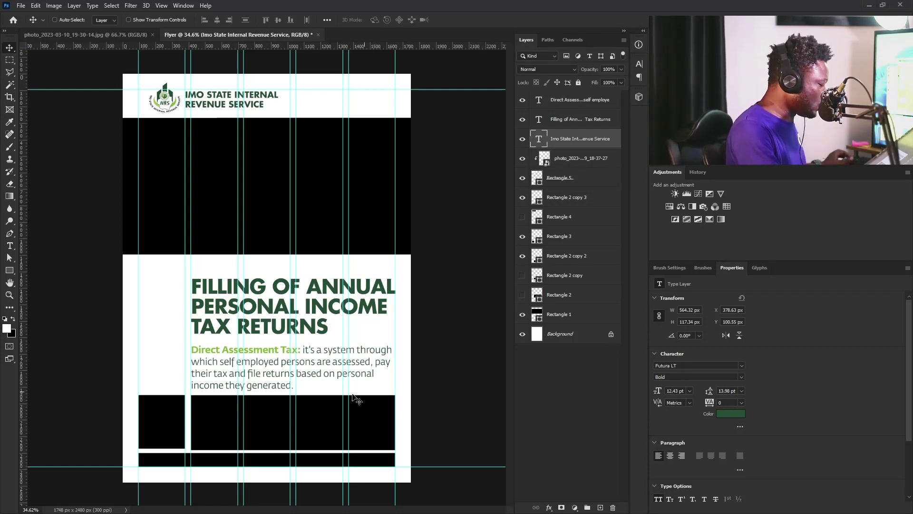
right_click(322, 413)
click(348, 418)
key(ctrl+comma)
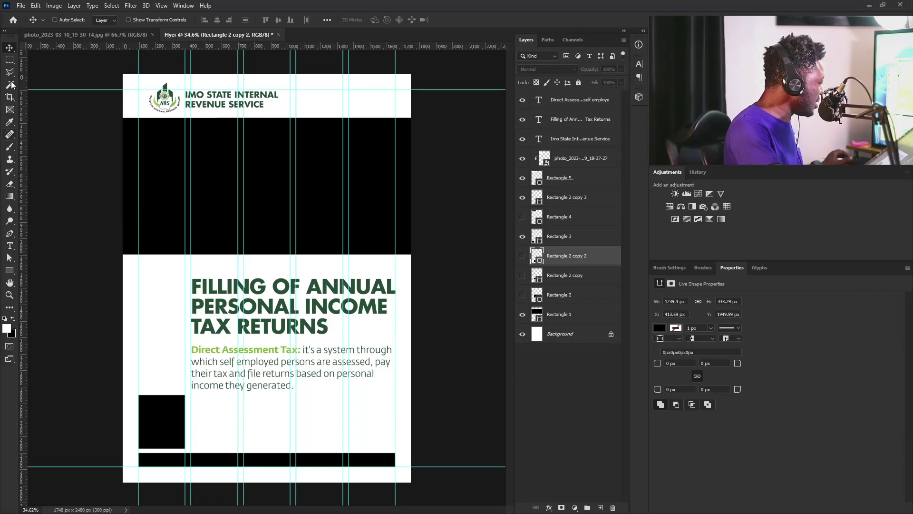
click(9, 245)
drag(191, 407, 396, 445)
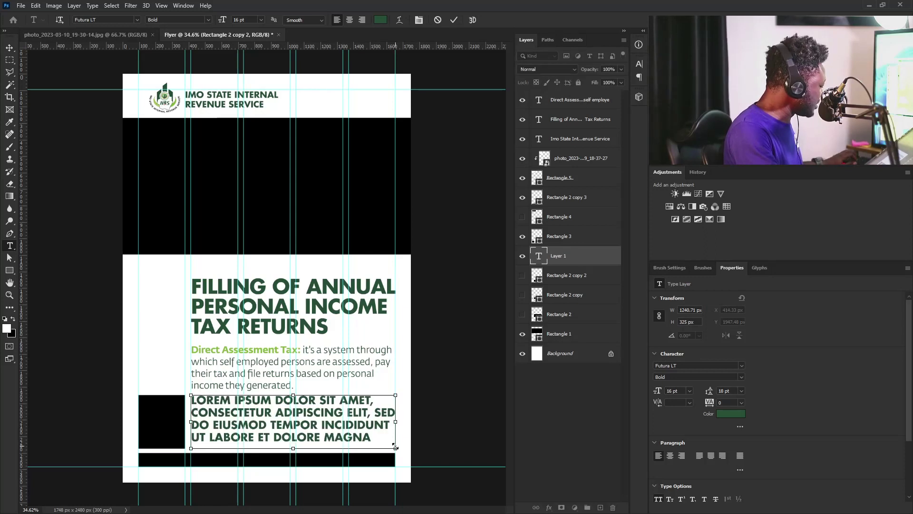
key(ctrl+v)
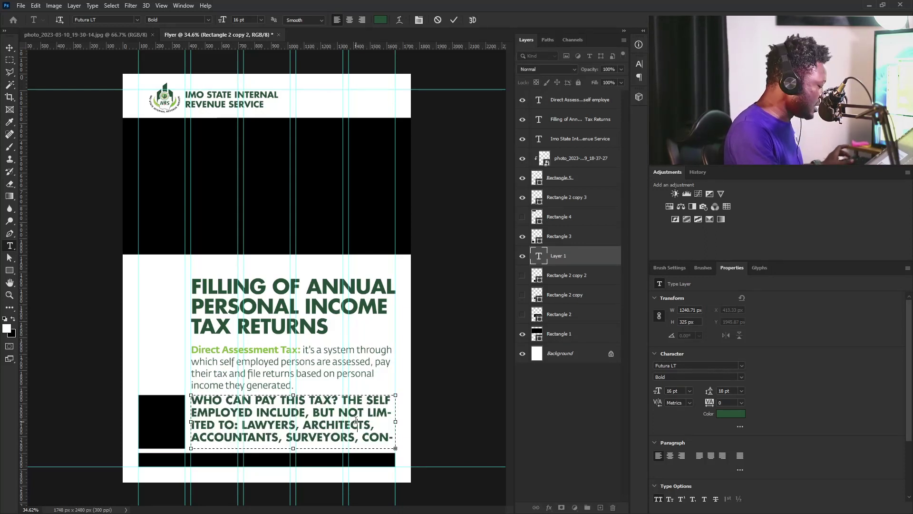
Set the whole "Who can pay this tax?" paragraph in Fedra Sans Pro Book and turn off its all caps
key(ctrl+a)
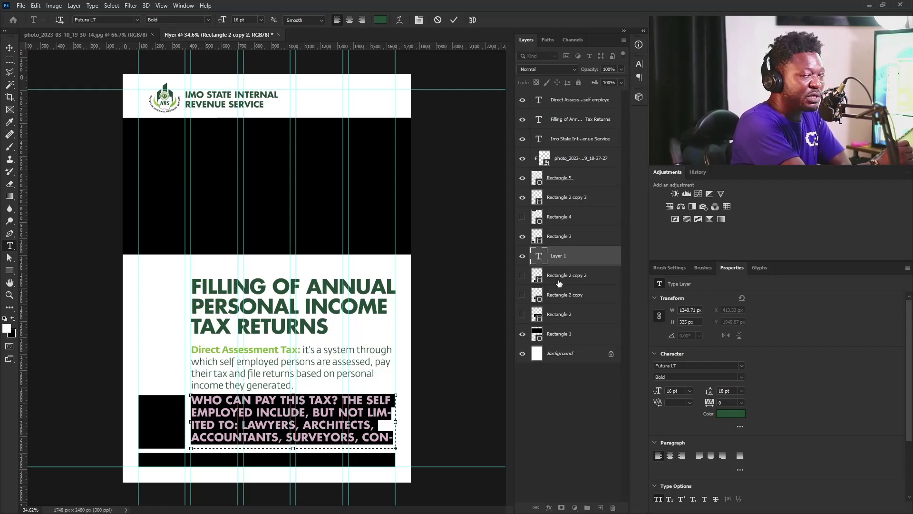
click(742, 365)
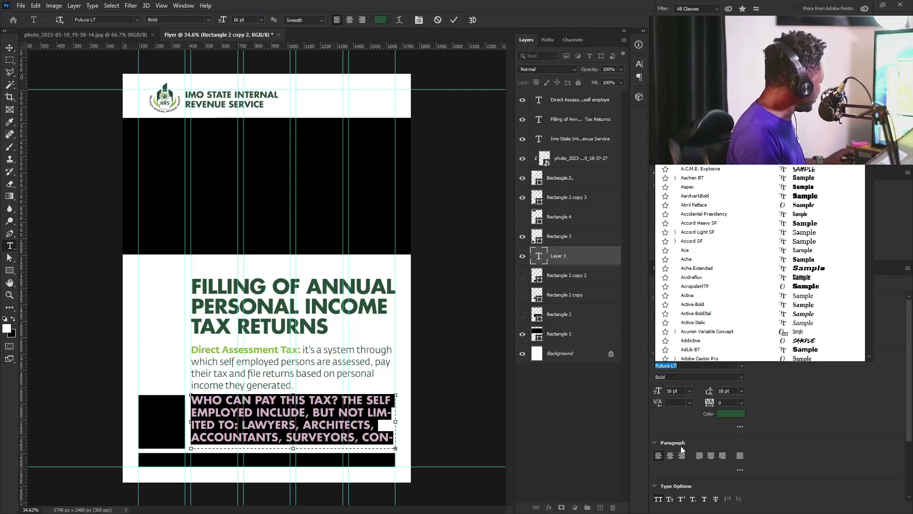
text(fedra)
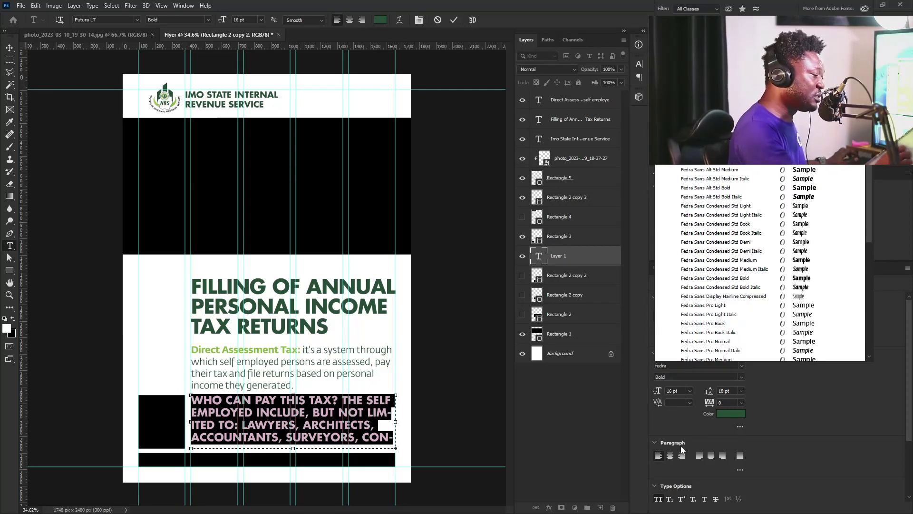
key(Down)
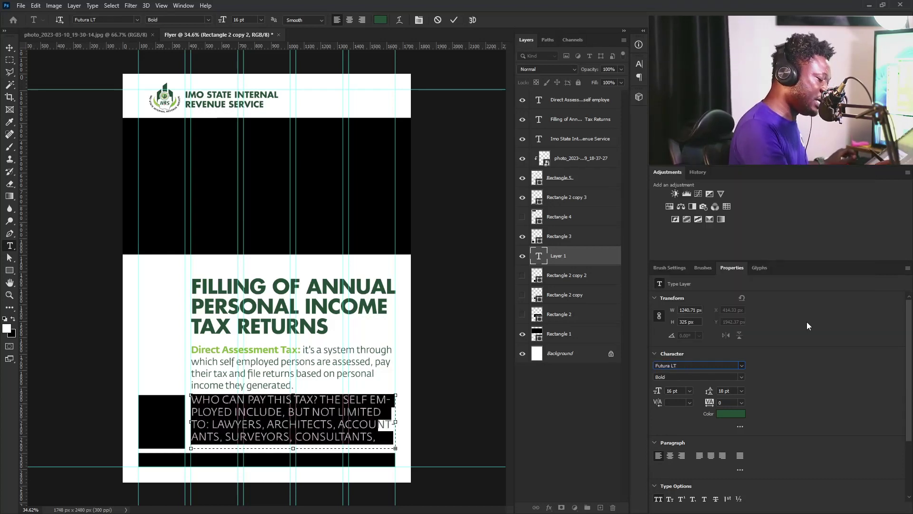
key(ctrl+shift+k)
Set the "Who can pay this tax?" paragraph to 10 pt with 14 pt leading
click(691, 391)
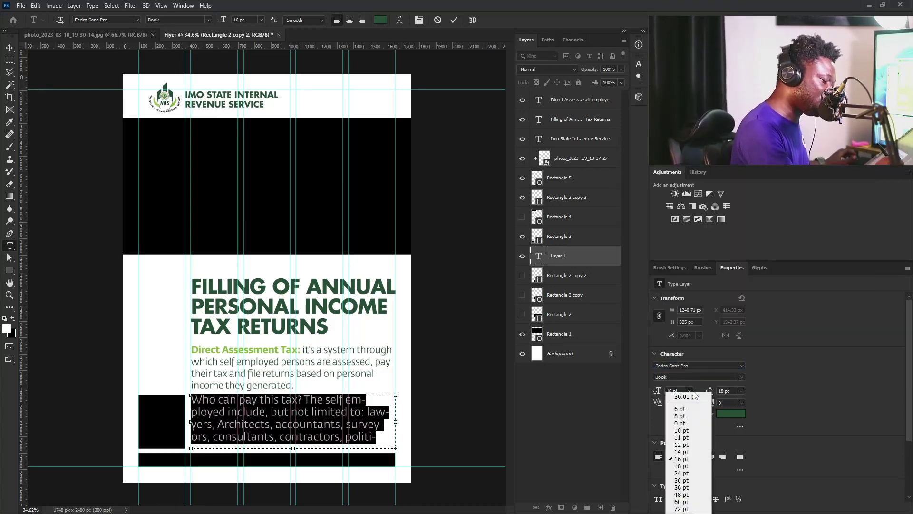
click(689, 445)
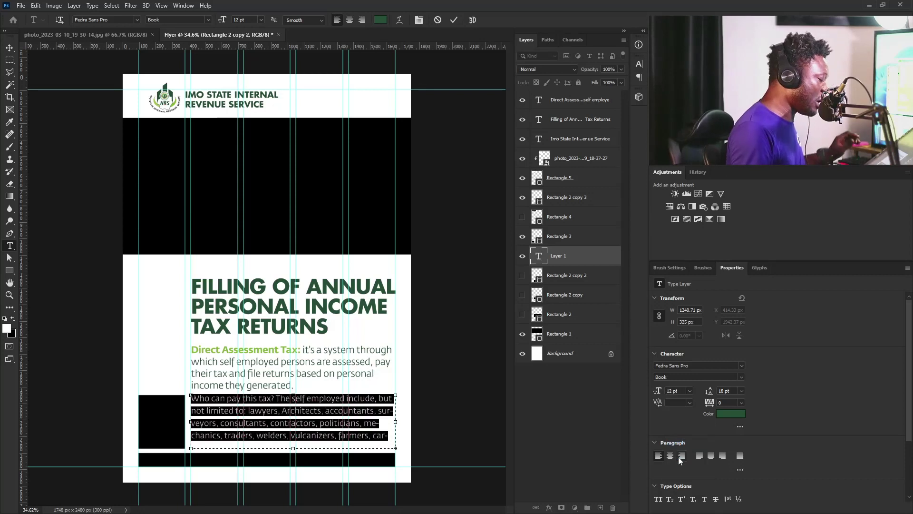
click(690, 392)
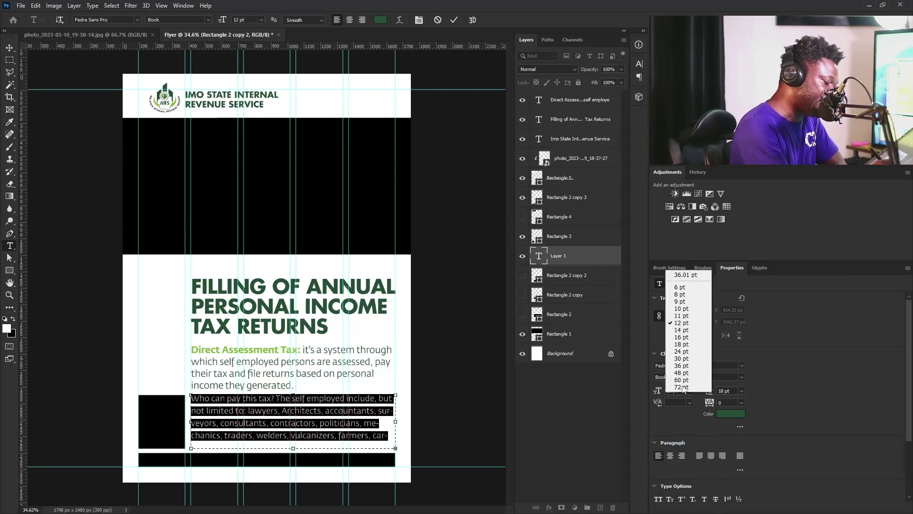
click(683, 309)
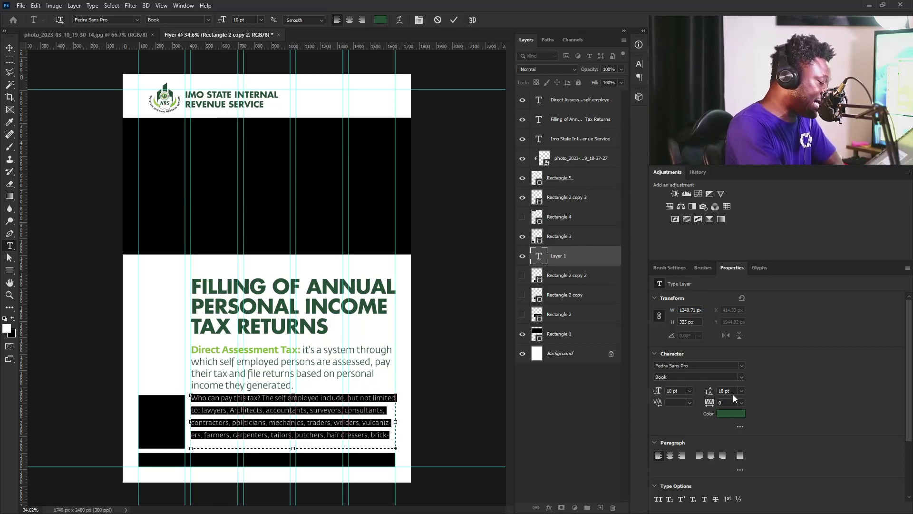
click(730, 390)
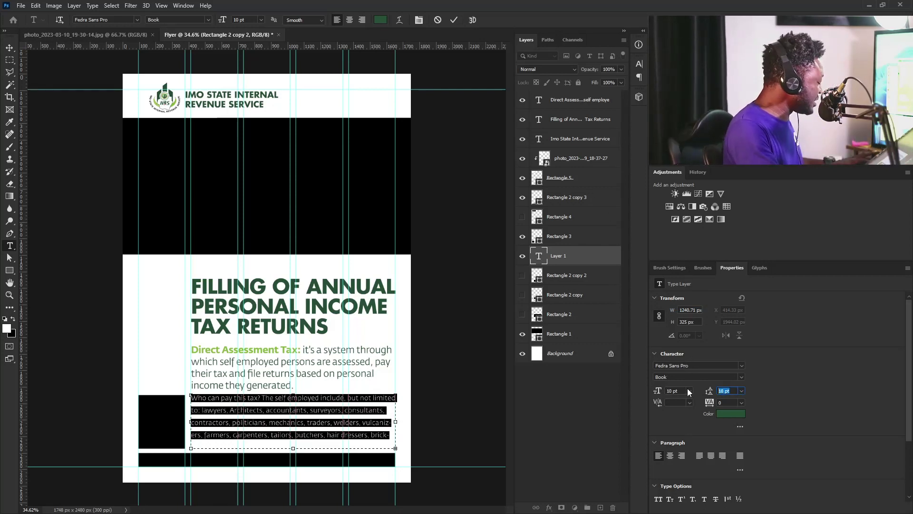
key(Down)
key(Down)
key(Down)
key(Down)
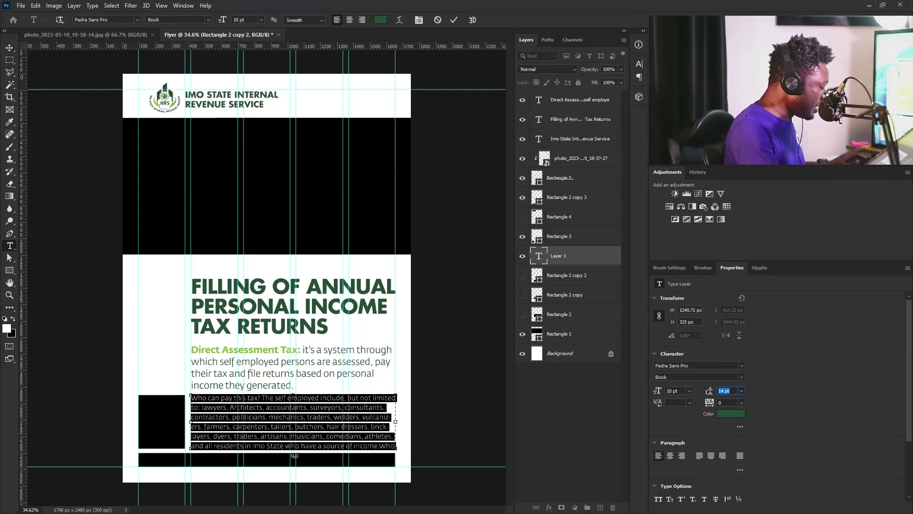
Extend the paragraph's text box downward to about 697 px high and keep only a single copy of its text
click(9, 48)
double_click(353, 421)
key(ctrl+c)
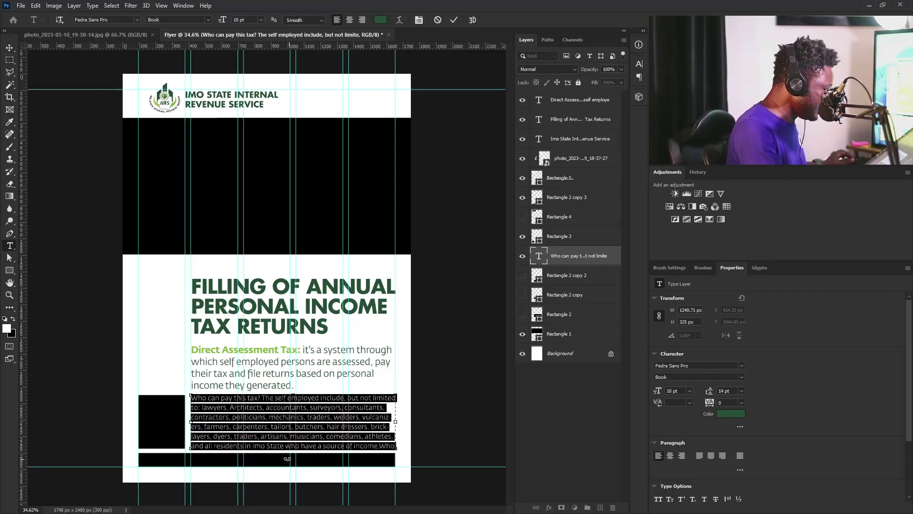
drag(293, 449, 297, 501)
click(313, 427)
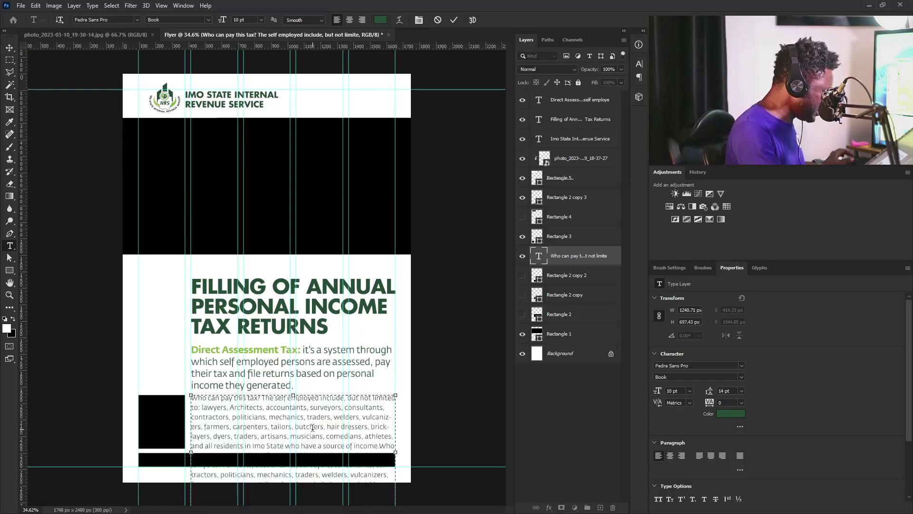
key(ctrl+a)
key(ctrl+v)
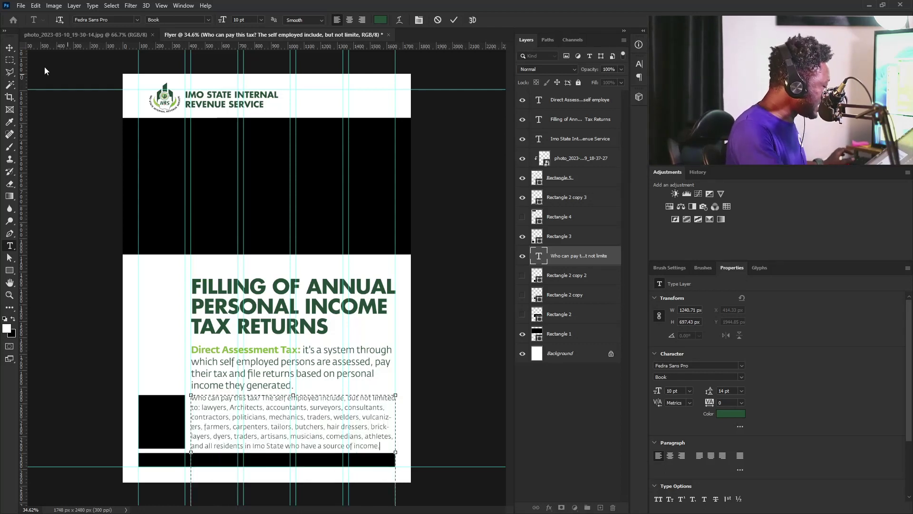
click(9, 48)
Reorder the "Who can pay" layer directly below the header text layer, and move the headline and both paragraphs up about 73 px
scroll(278, 295, down, 2)
scroll(280, 294, up, 3)
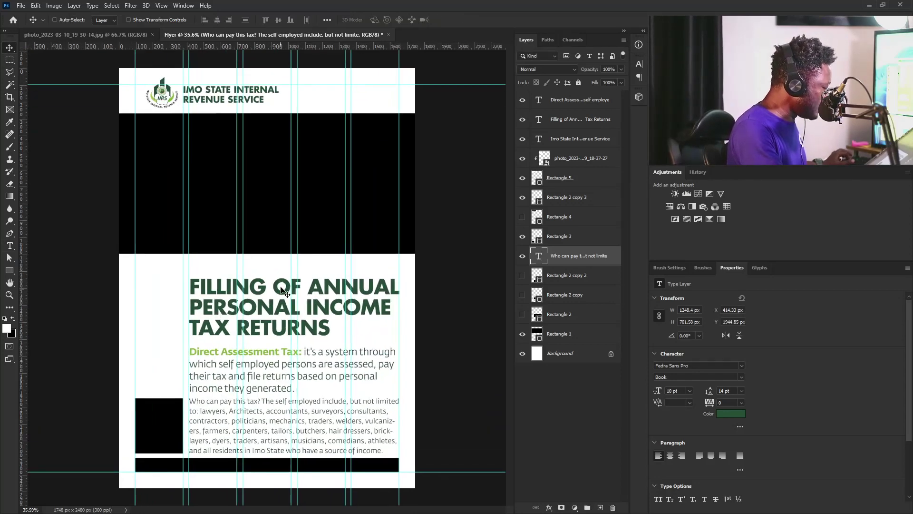
drag(562, 255, 559, 149)
shift+click(569, 105)
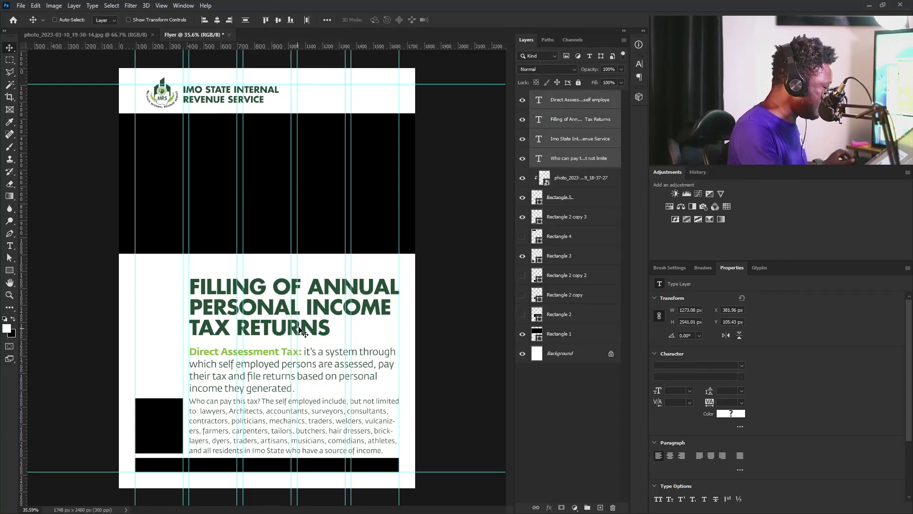
drag(310, 316, 310, 307)
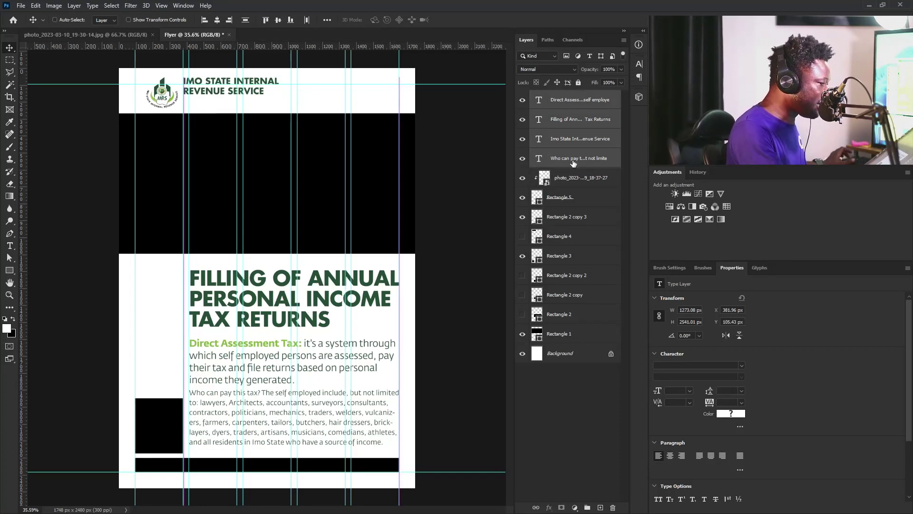
key(ctrl+z)
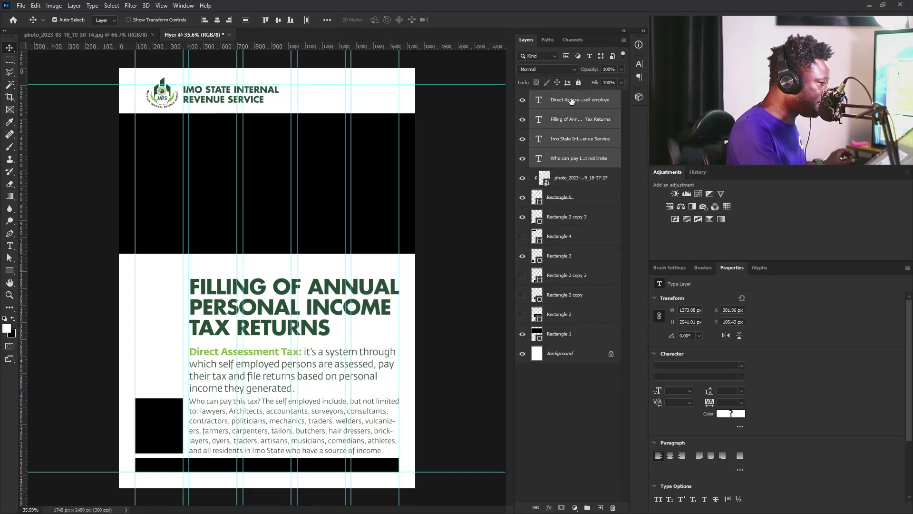
ctrl+click(578, 139)
drag(321, 335, 320, 324)
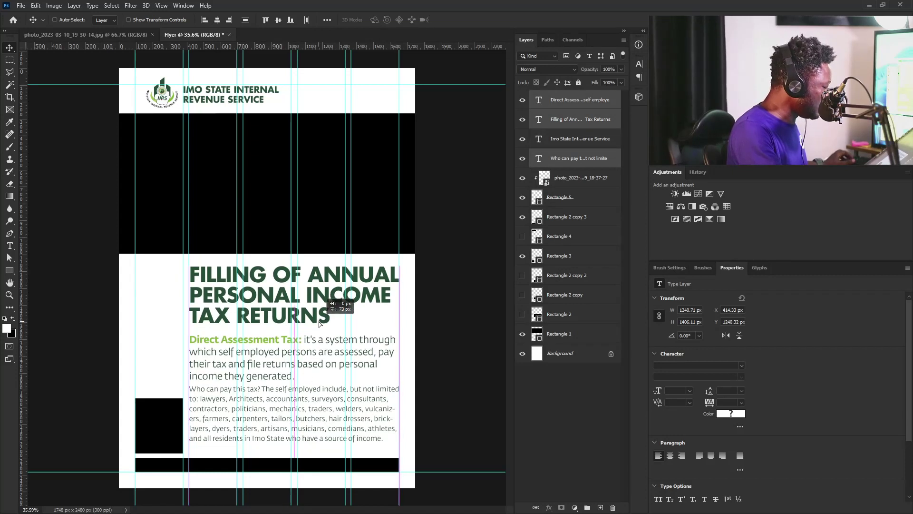
Move the "Who can pay this tax?" paragraph down 42 px to separate it from the paragraph above
right_click(324, 427)
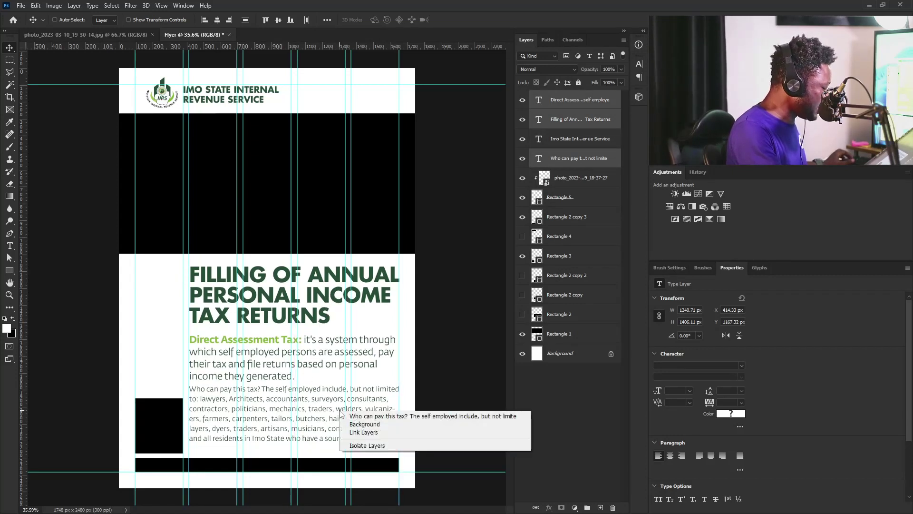
click(383, 417)
drag(320, 413, 320, 420)
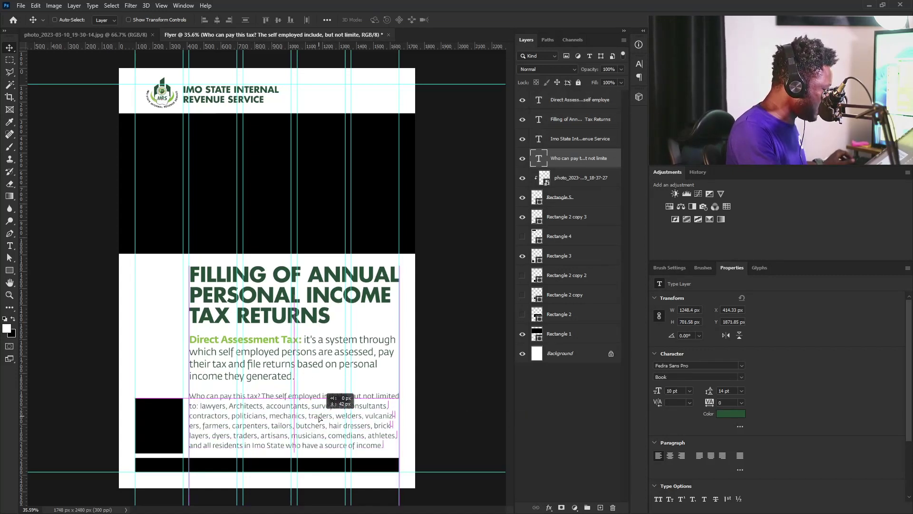
Shift the Direct Assessment Tax paragraph and the headline slightly upward
right_click(267, 360)
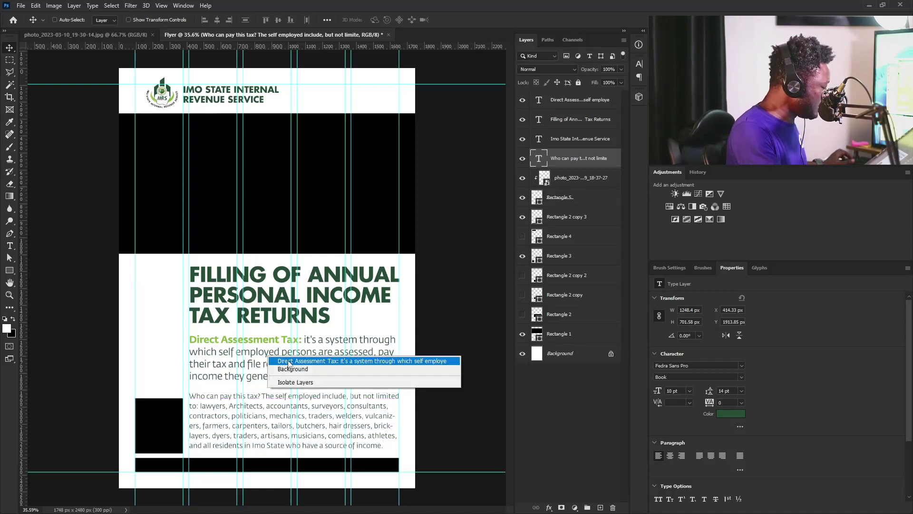
click(289, 363)
drag(299, 363, 300, 362)
right_click(296, 304)
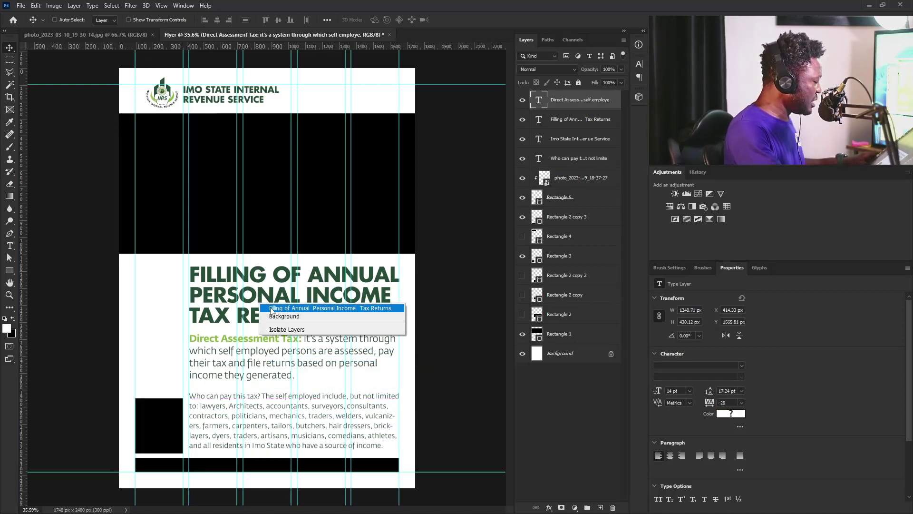
click(310, 306)
drag(271, 311, 271, 311)
Shorten the large black Rectangle 1 block from its lower edge to about 773 px high
right_click(349, 225)
right_click(380, 206)
click(399, 210)
key(ctrl+t)
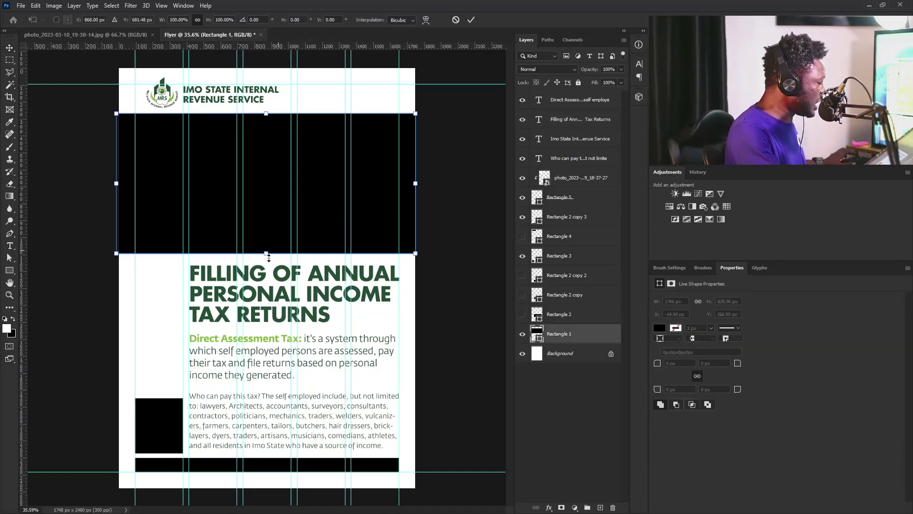
drag(267, 251, 266, 242)
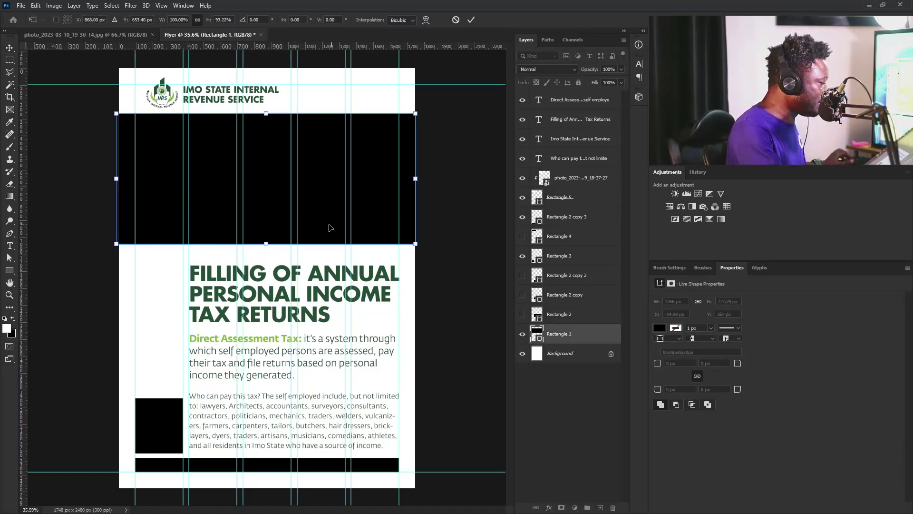
key(Return)
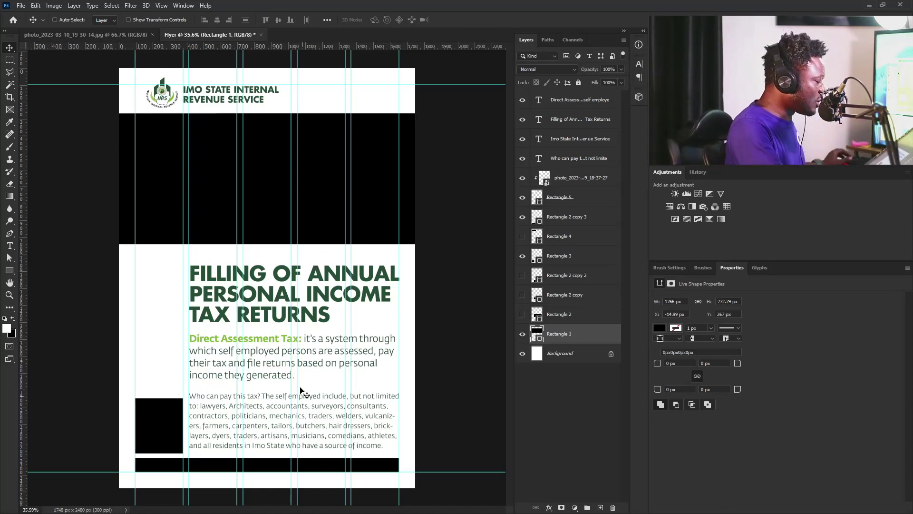
Nudge the Direct Assessment Tax paragraph up about 6 px, closer to the headline
right_click(314, 343)
click(337, 348)
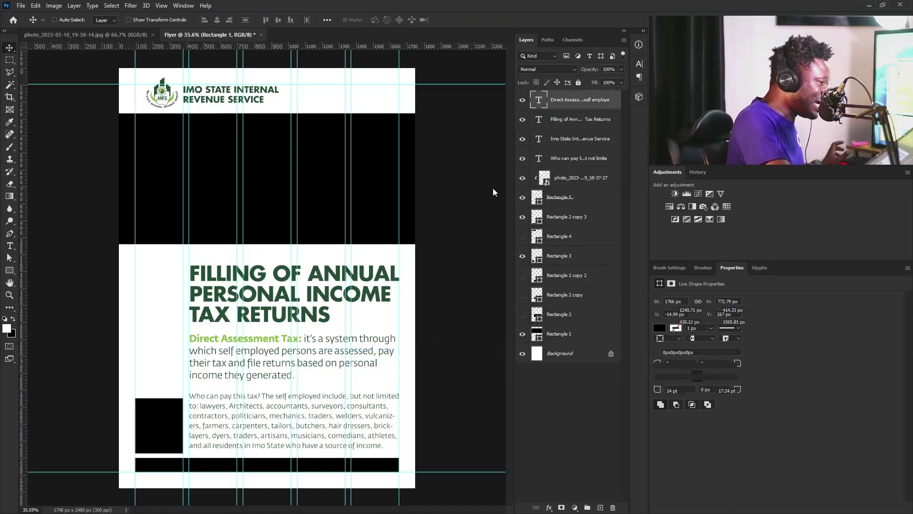
right_click(363, 338)
click(388, 344)
key(Up)
key(Up)
key(Up)
key(Up)
key(Up)
key(Up)
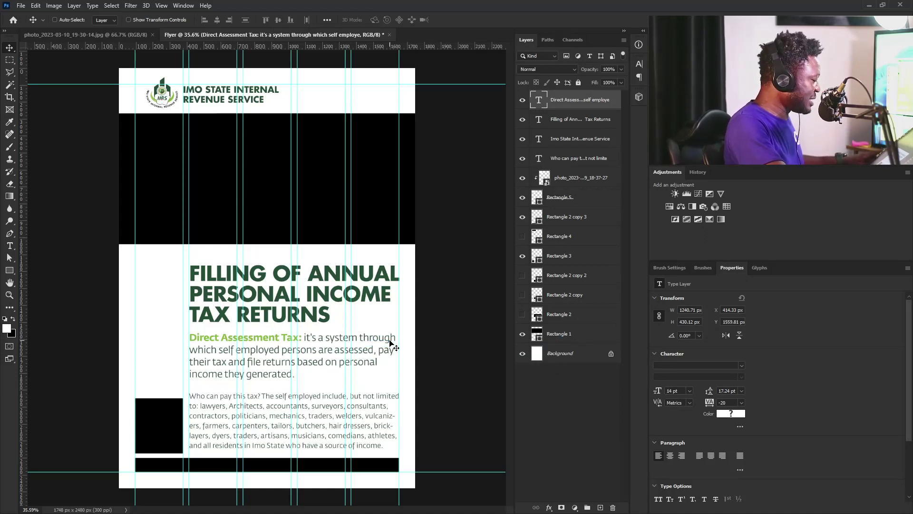
Nudge the "Who can pay this tax?" paragraph up about 24 px, closer to the Direct Assessment Tax paragraph
right_click(366, 410)
click(387, 417)
key(shift+Up)
key(shift+Up)
key(Up)
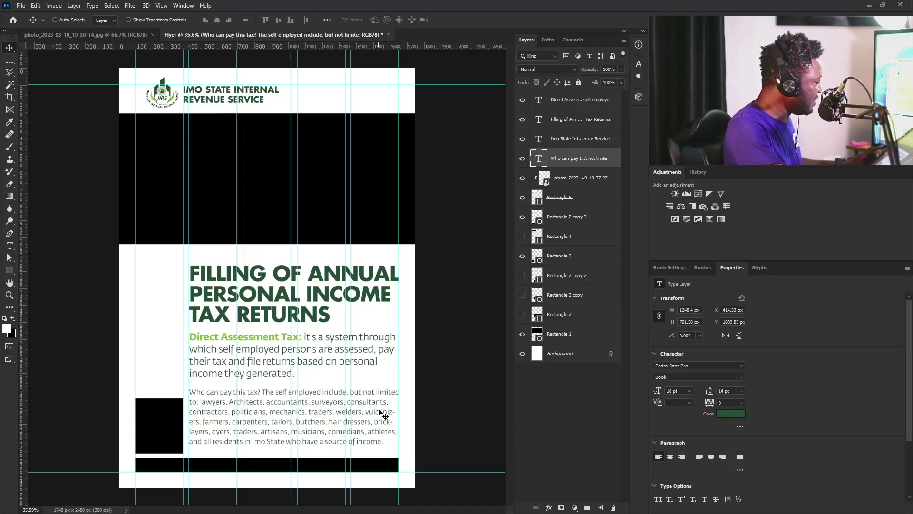
Set the opening question "Who can pay this tax?" in the lower paragraph to the Medium Italic style
double_click(379, 412)
drag(260, 393, 183, 386)
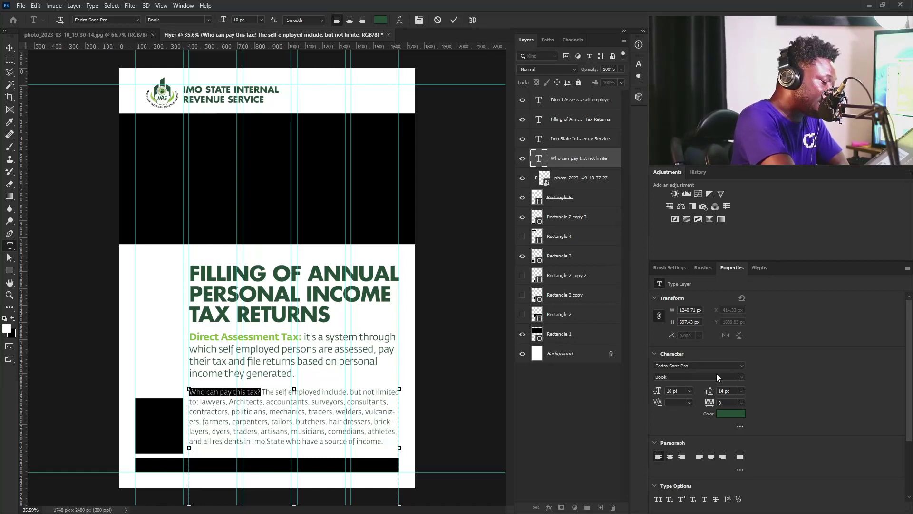
click(743, 376)
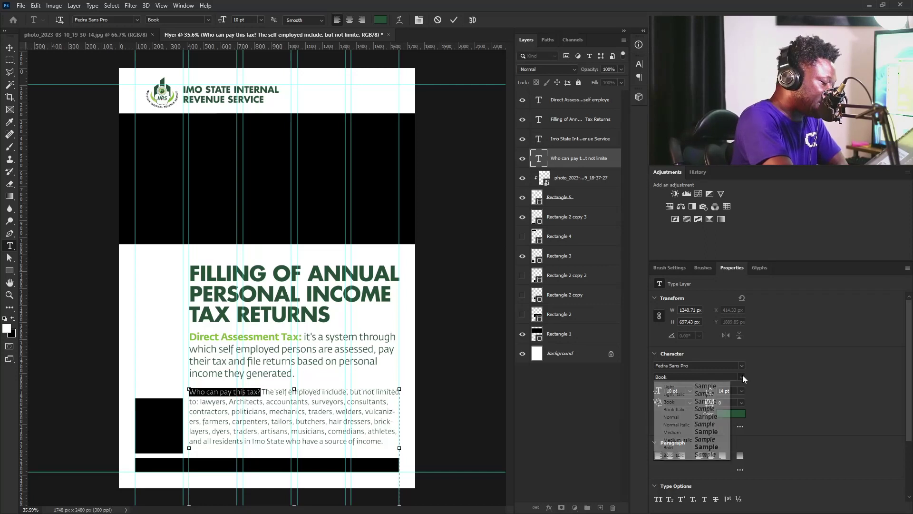
click(712, 410)
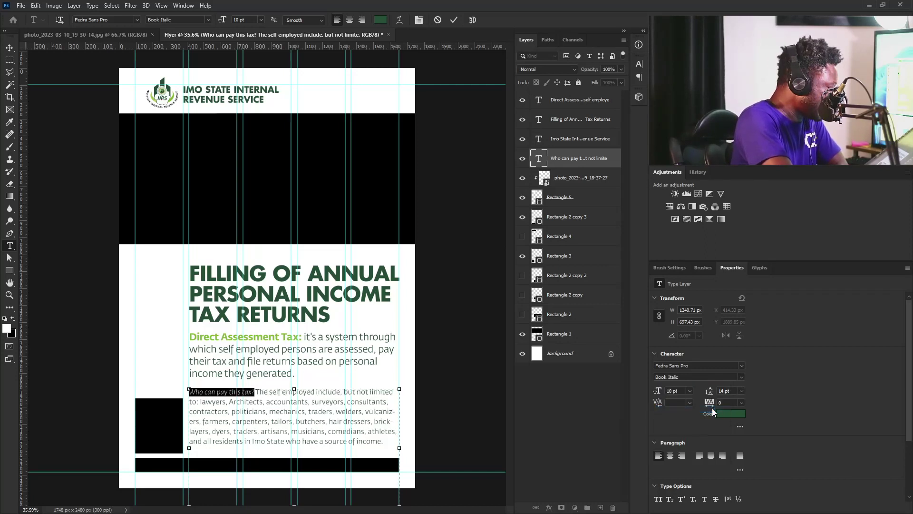
click(744, 377)
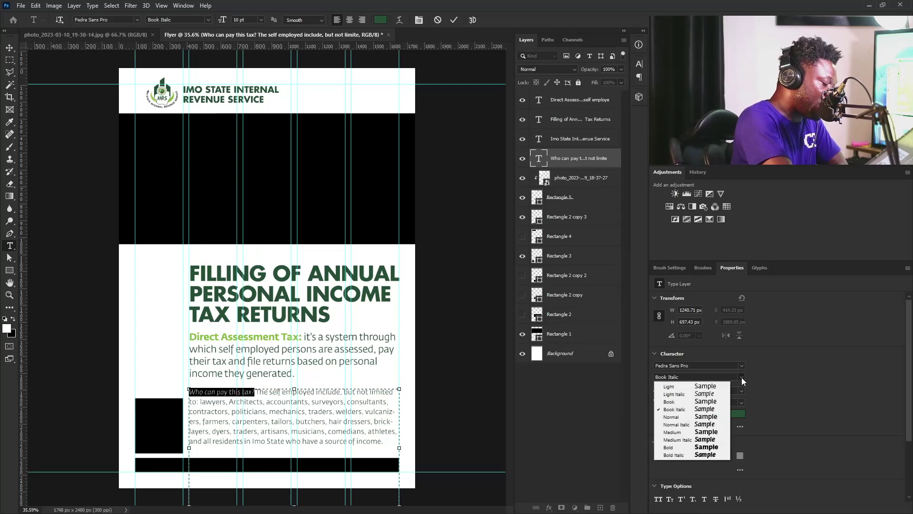
click(712, 439)
Colour the question "Who can pay this tax?" red (de0000) and commit the text edit
click(733, 413)
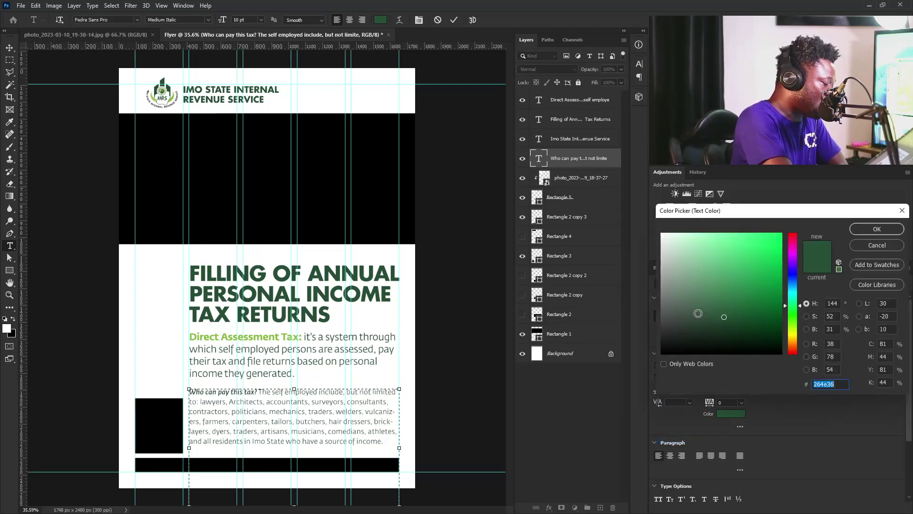
click(792, 239)
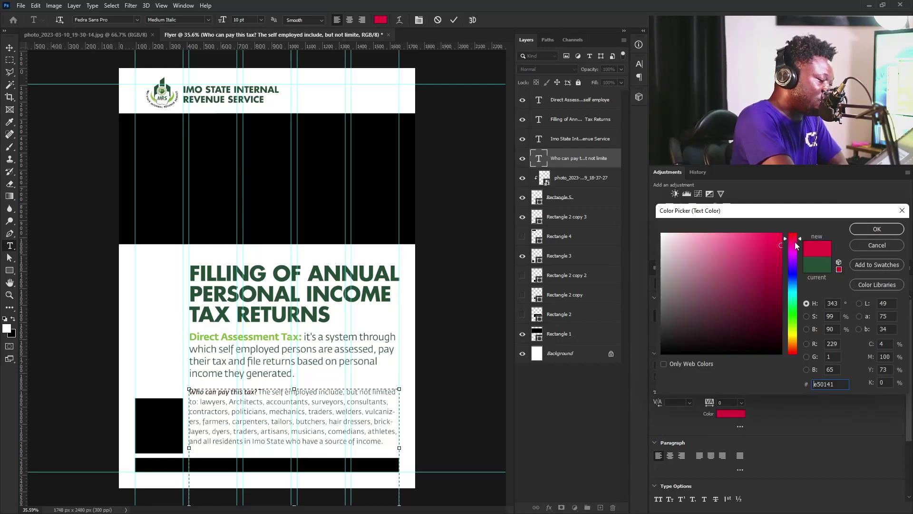
drag(792, 238, 792, 230)
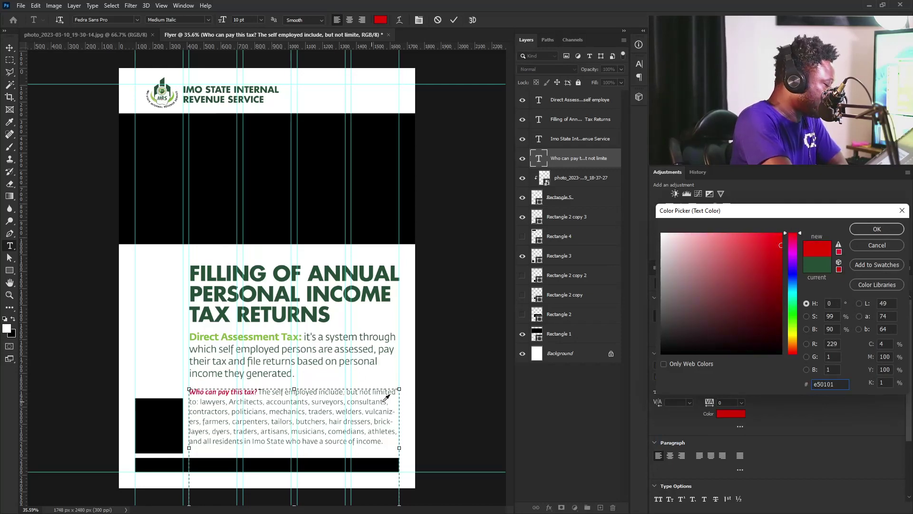
click(784, 240)
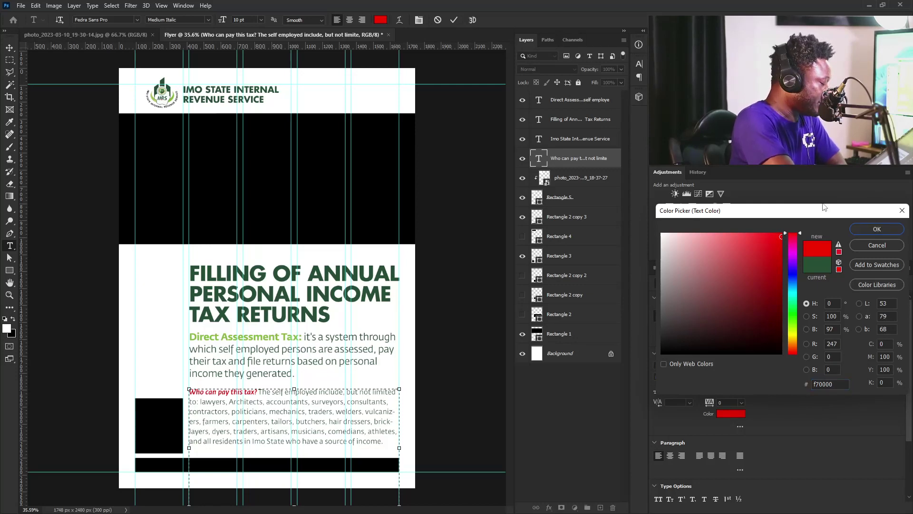
click(781, 259)
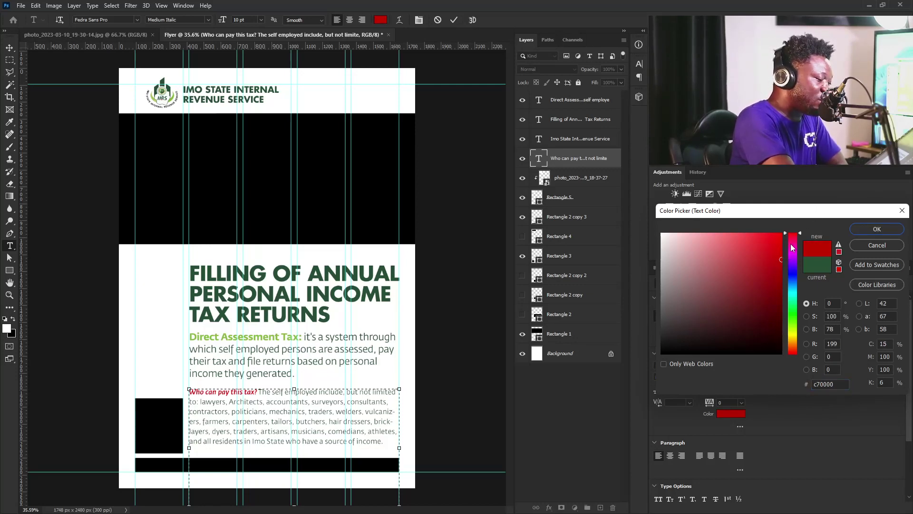
mouse_move(780, 250)
mouse_down()
mouse_move(781, 241)
mouse_move(785, 248)
mouse_up()
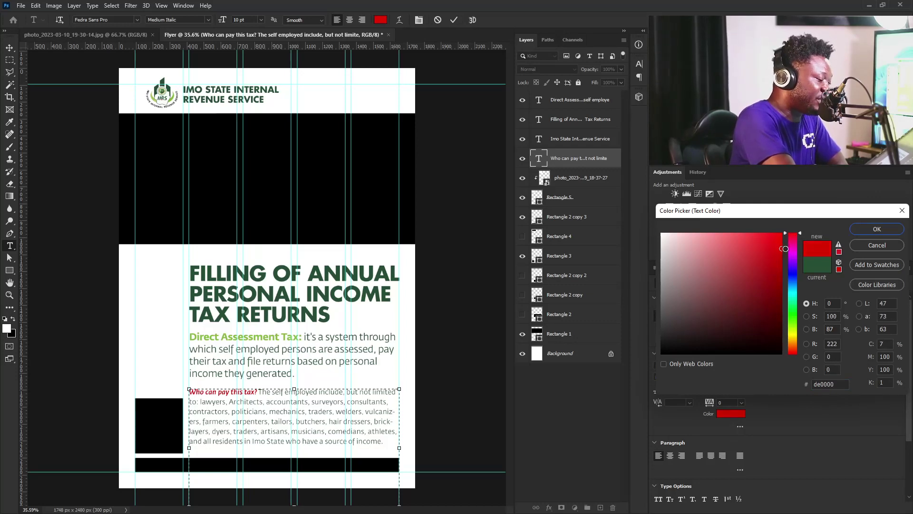
click(857, 227)
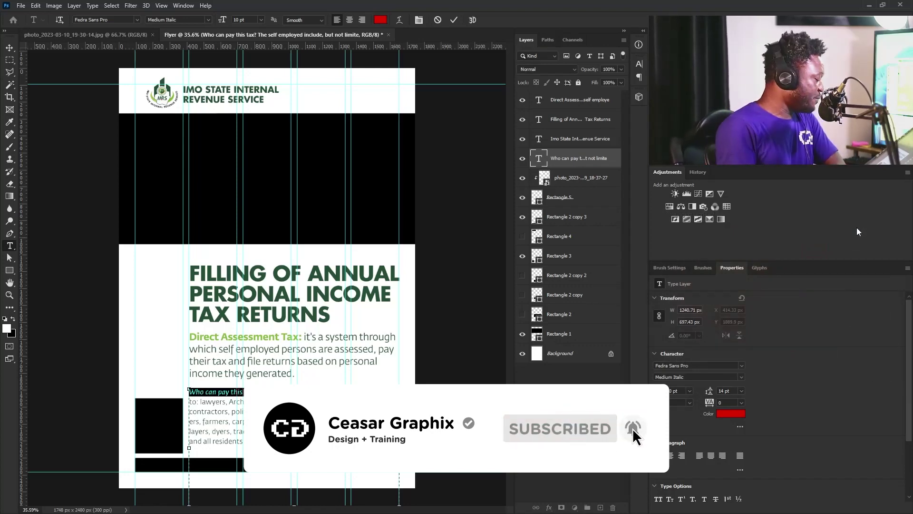
key(ctrl+Return)
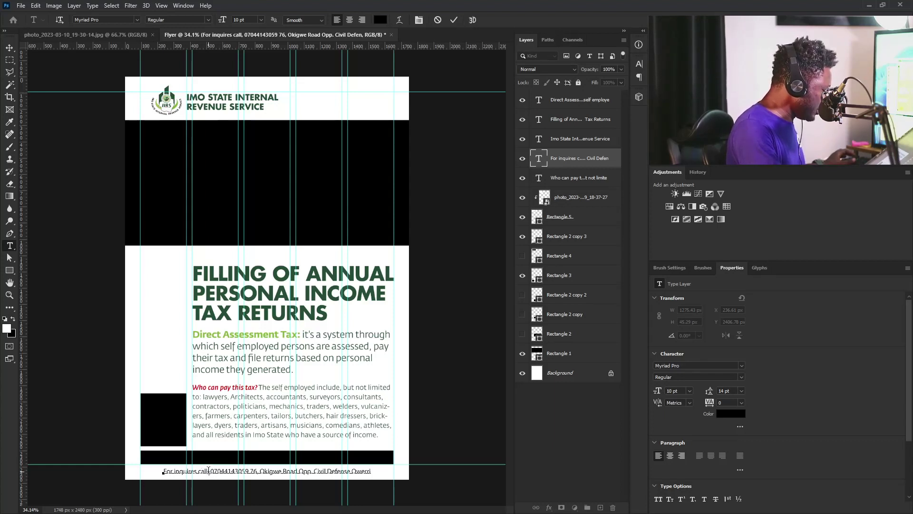
Set the whole inquiries line to all caps and expand the abbreviation "Opp." in its address to "OPPOSITE"
key(ctrl+a)
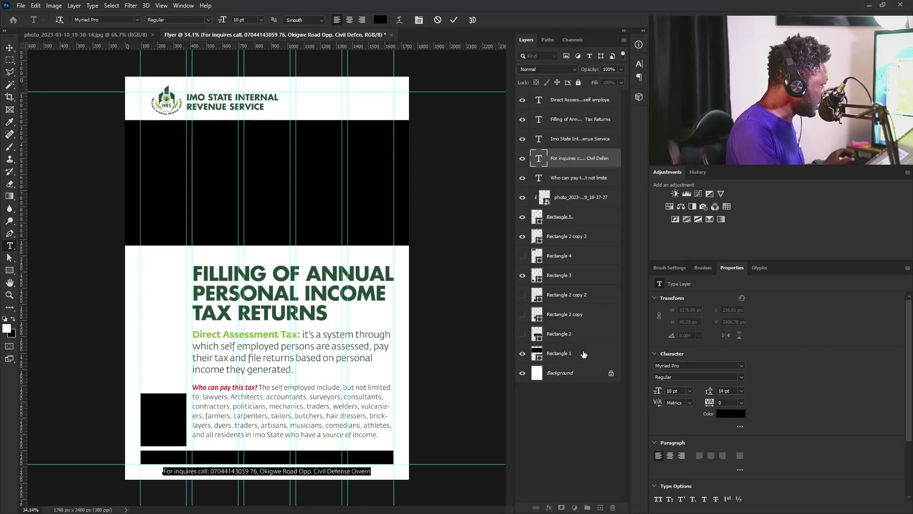
click(657, 500)
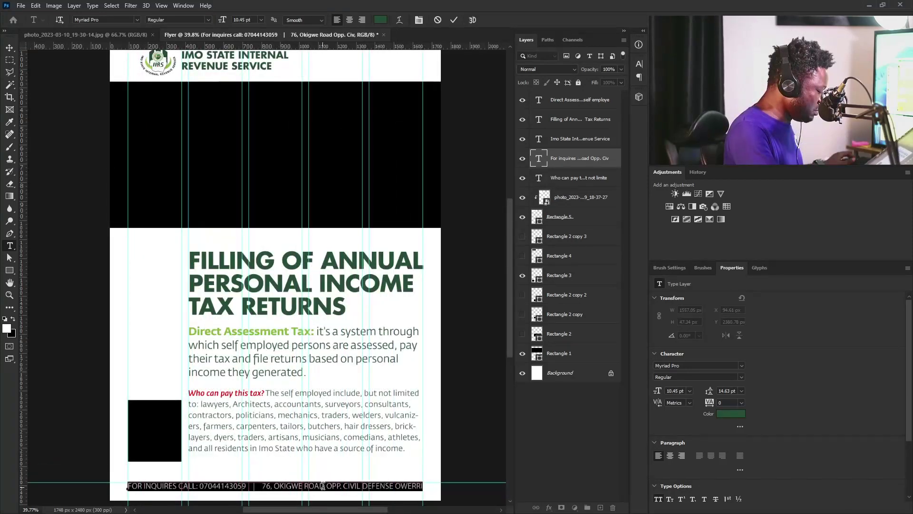
click(337, 486)
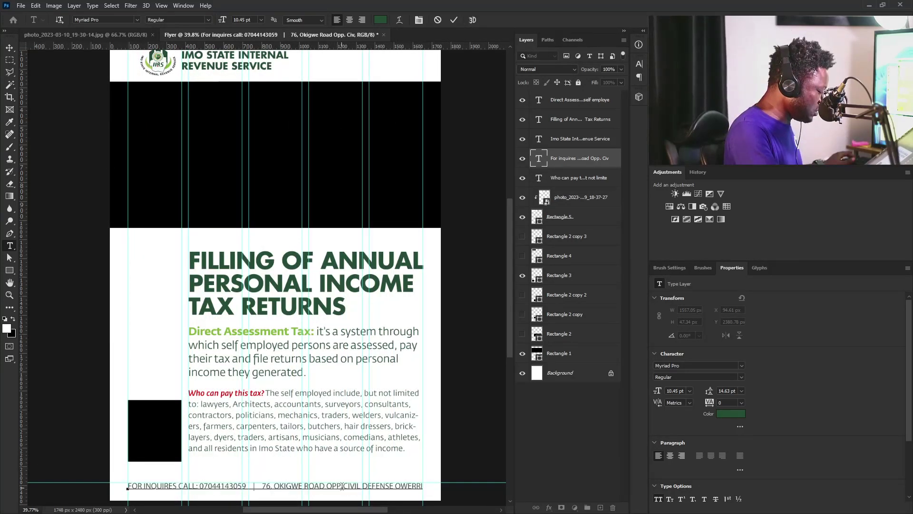
text(O.)
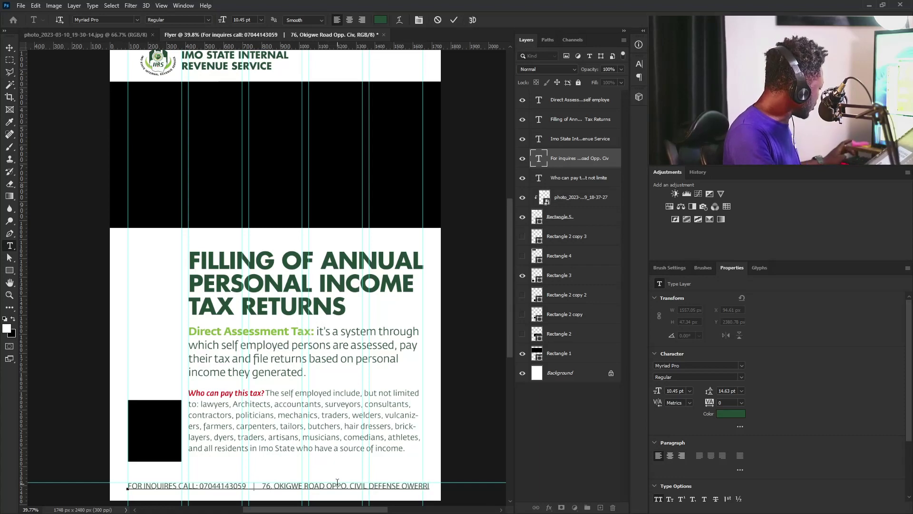
key(BackSpace)
text(SITE)
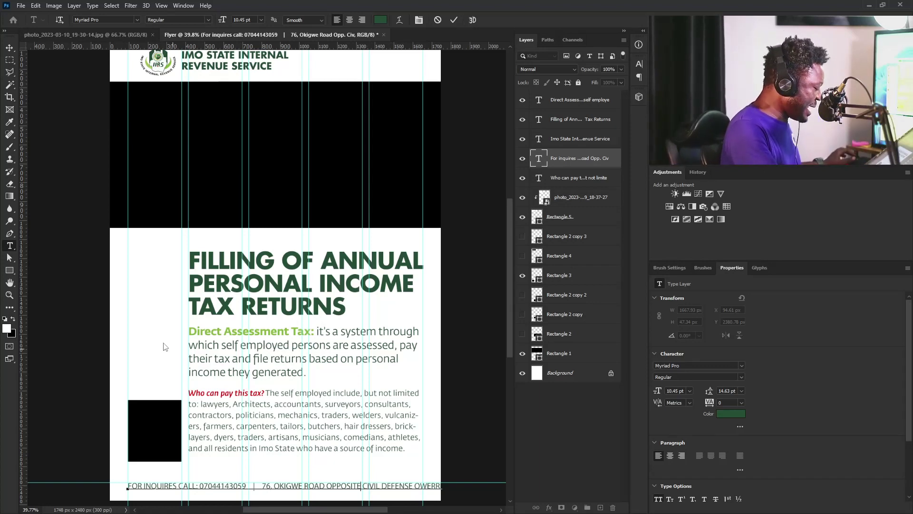
Scale the inquiries line down proportionally to about 1556 px wide so it ends at the page's right margin guide
click(9, 49)
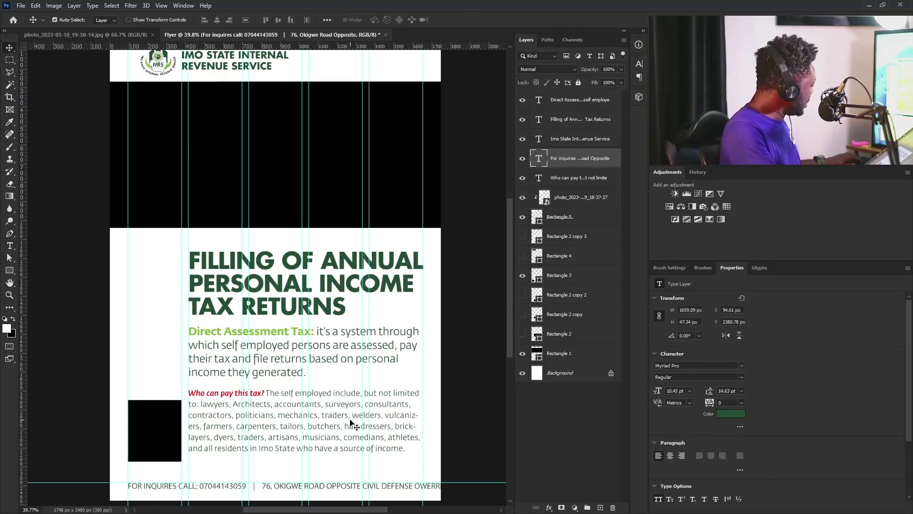
key(ctrl+t)
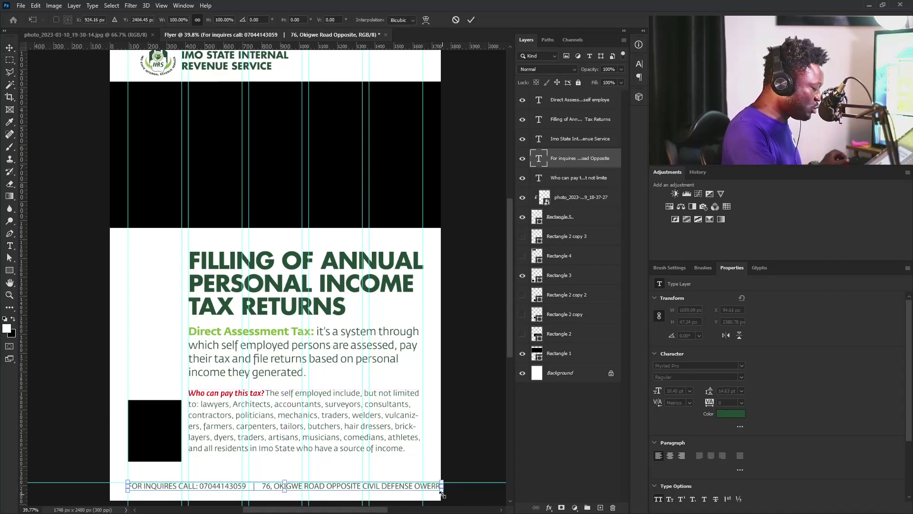
drag(440, 495, 422, 491)
key(Return)
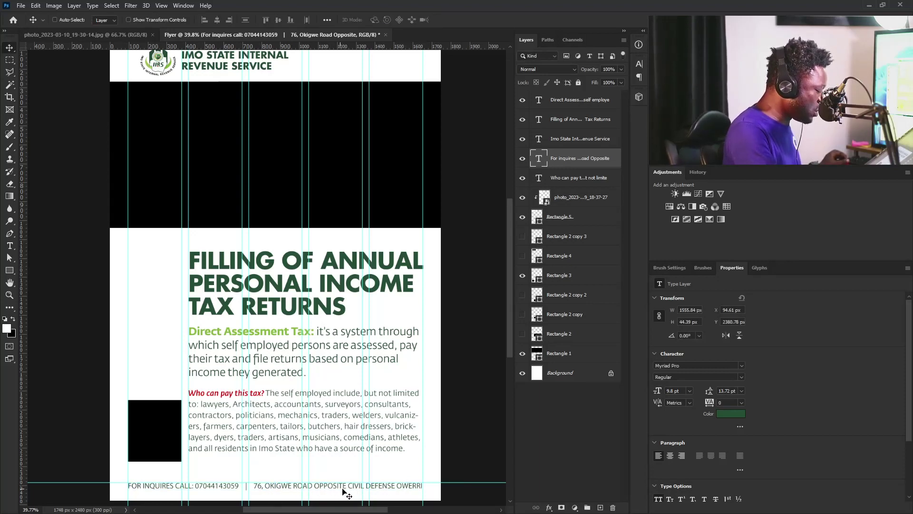
Insert the label "VENUE:" before the address in the inquiries line
key(t)
triple_click(220, 486)
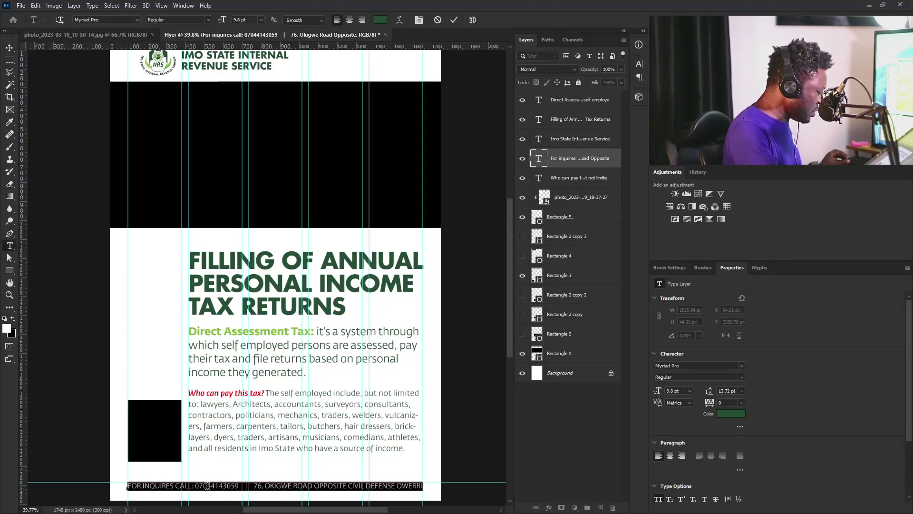
click(249, 486)
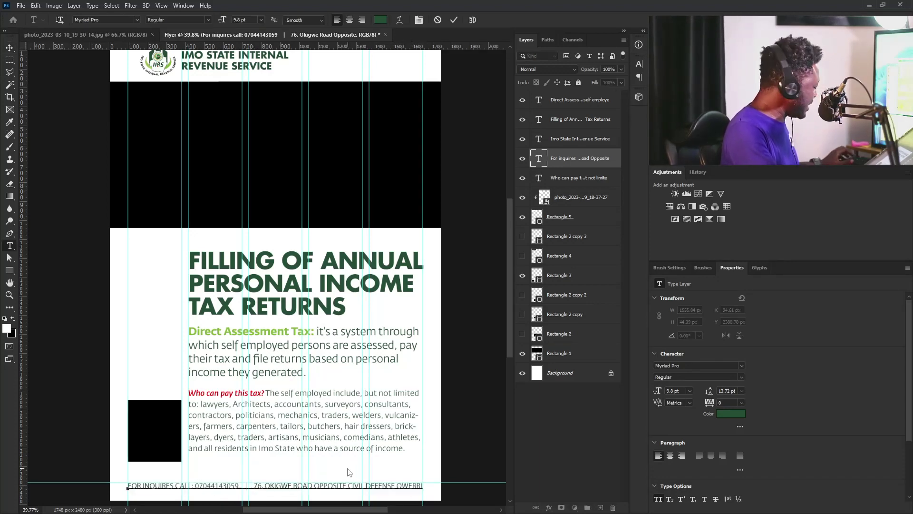
text(VENUE)
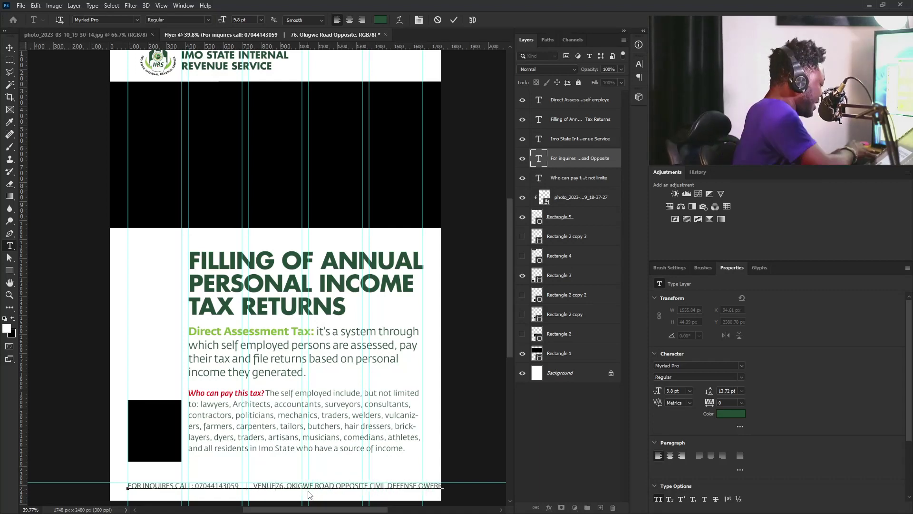
text(:)
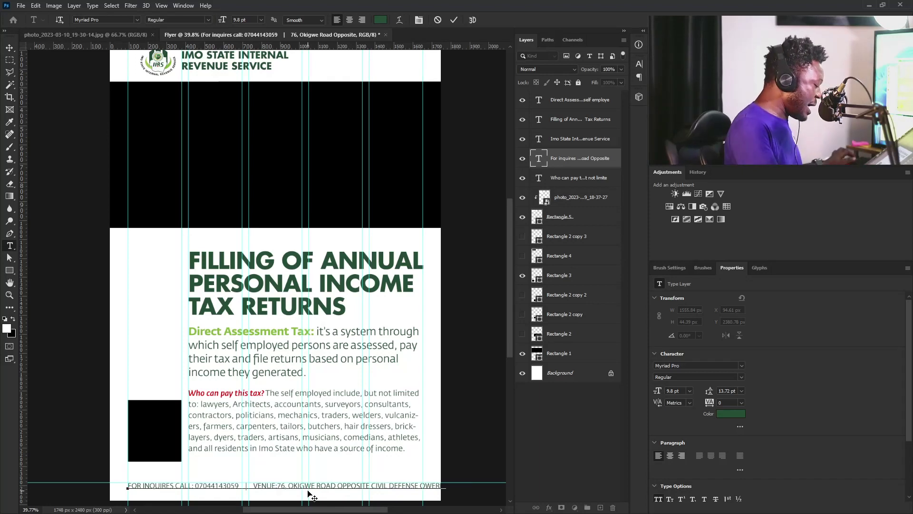
Set the "VENUE:" label in the inquiries line to Bold
drag(278, 485, 254, 482)
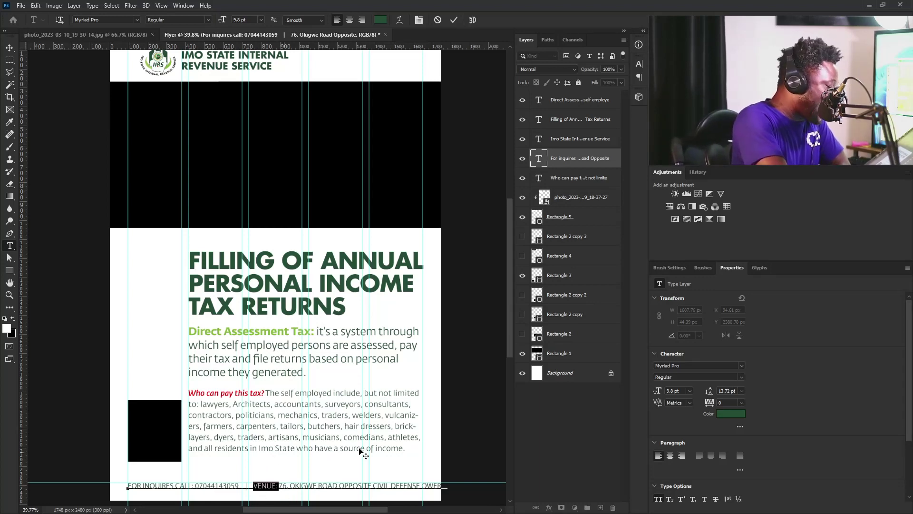
click(741, 375)
click(690, 456)
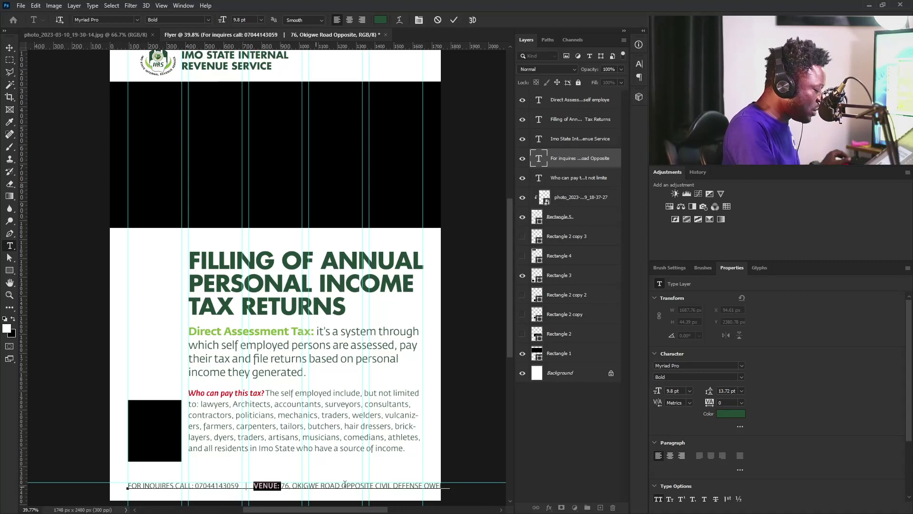
Remove the word "CALL" and its extra space so the line's first label reads "FOR INQUIRES:"
drag(175, 485, 190, 486)
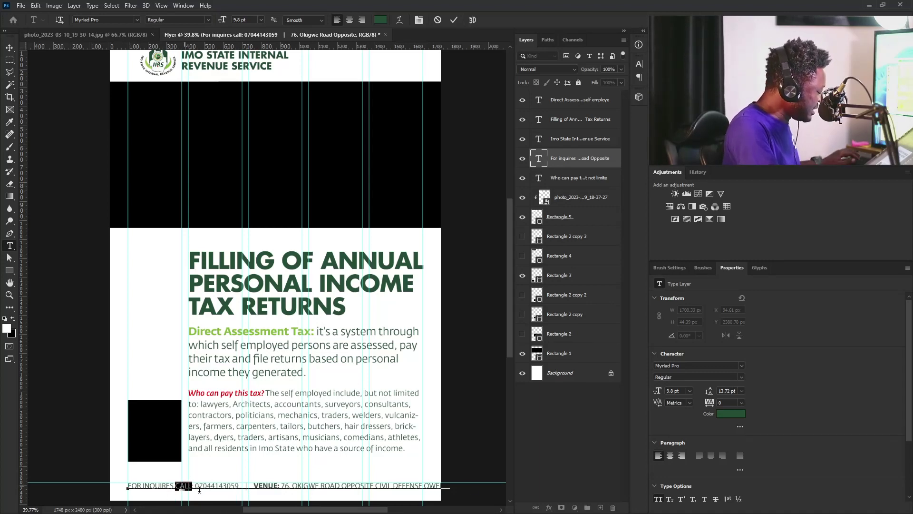
text(:)
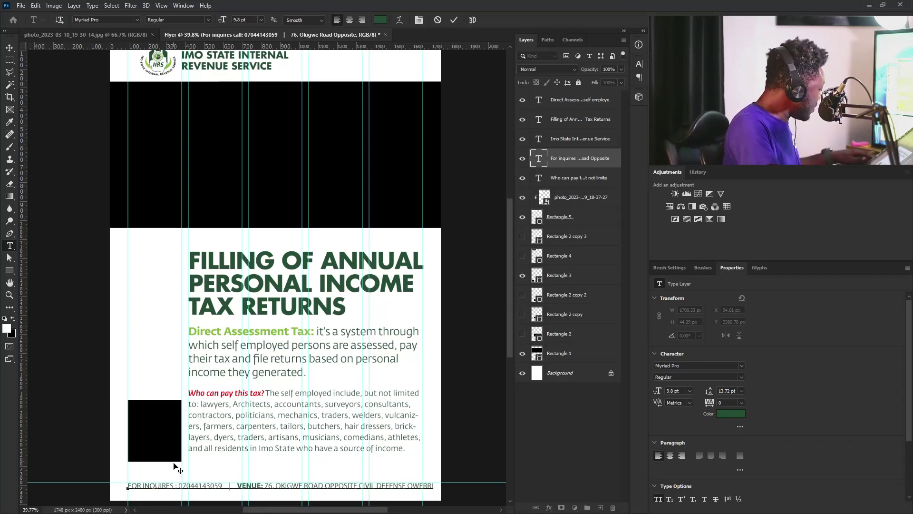
key(Left)
key(BackSpace)
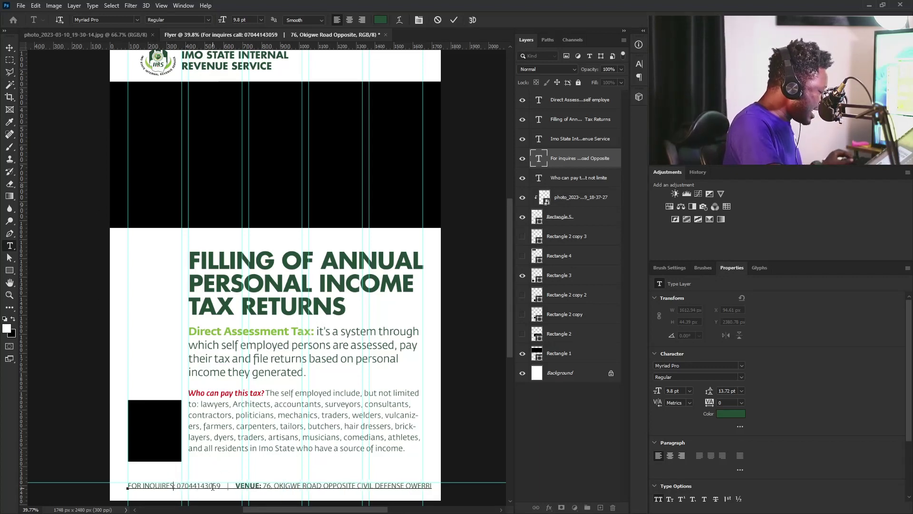
Set the phone number in the inquiries line to Bold and commit the text edit
drag(220, 486, 176, 485)
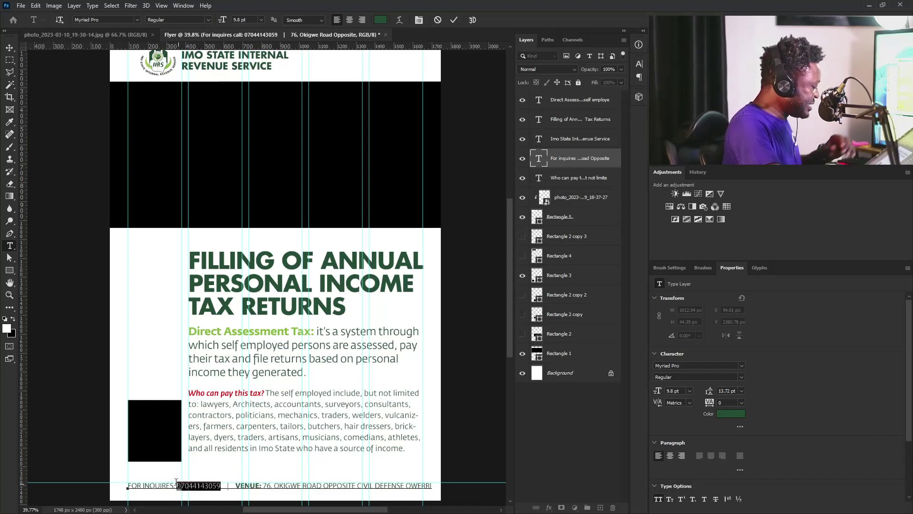
click(744, 375)
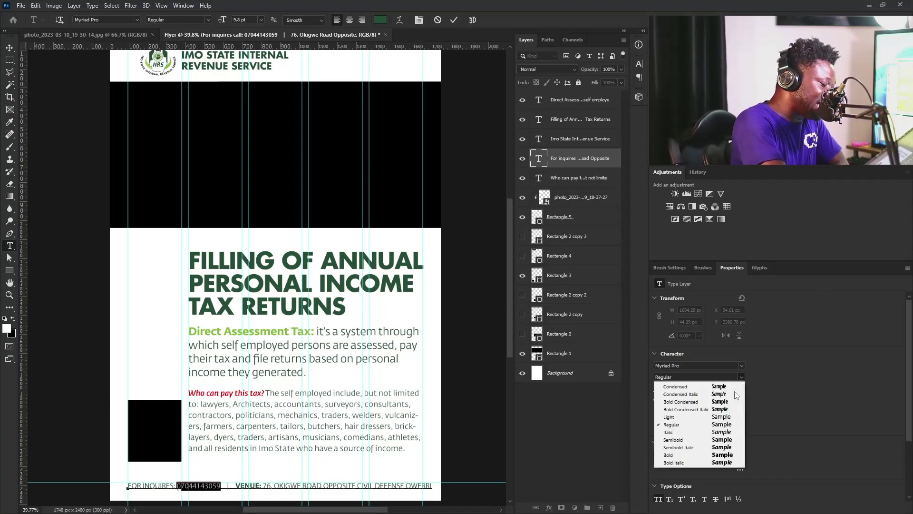
click(704, 452)
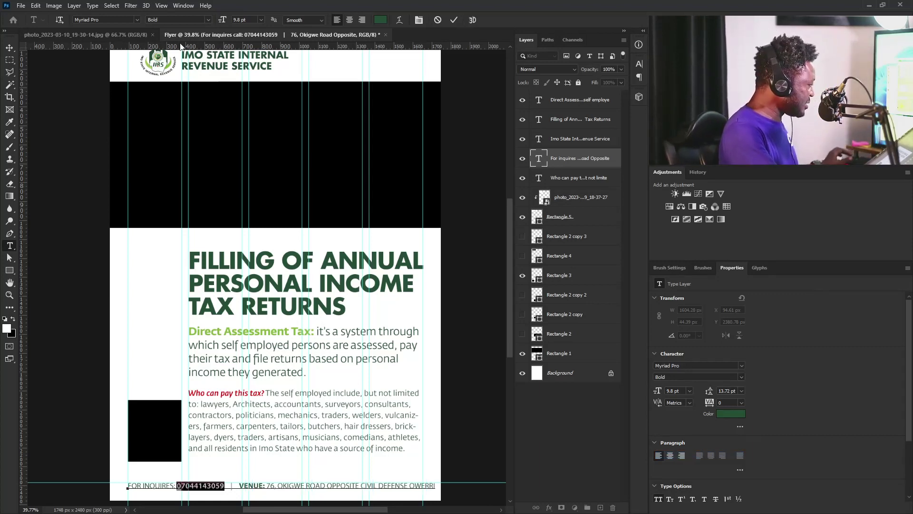
key(ctrl+Return)
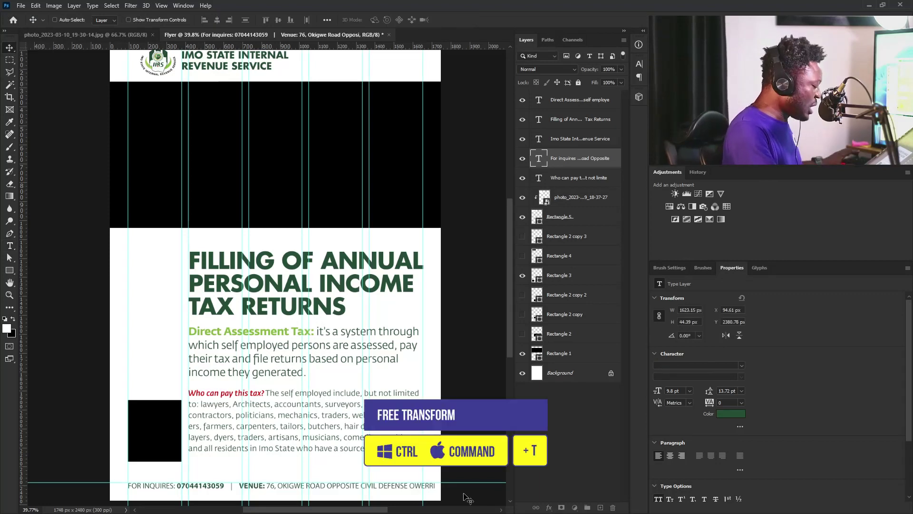
Scale the inquiries and venue line down proportionally to about 1563 px wide, fitting it between the side margin guides
key(ctrl+t)
drag(435, 490, 424, 491)
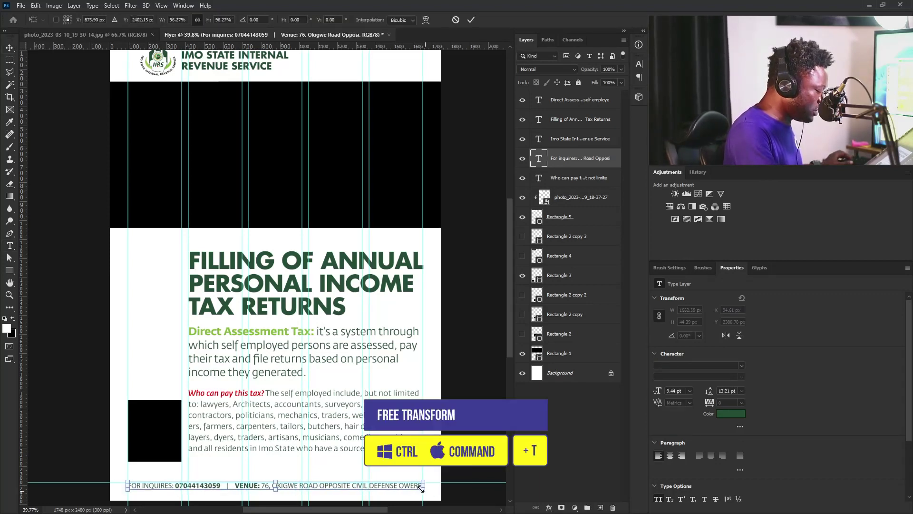
key(Return)
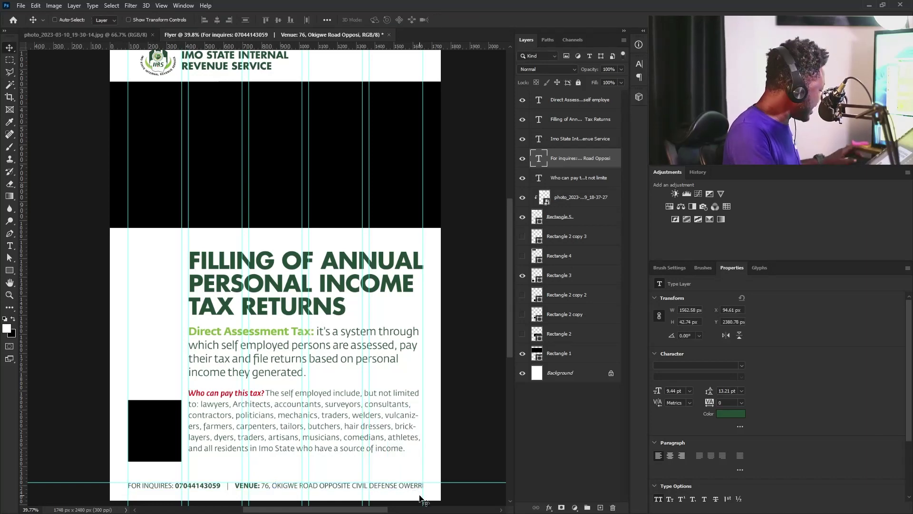
Nudge the inquiries and venue line to X 88.61 px and Y 2379.78 px, fitting its text between the side margin guides
key(Left)
key(Left)
key(Left)
key(Left)
key(Left)
key(Left)
key(Down)
key(Down)
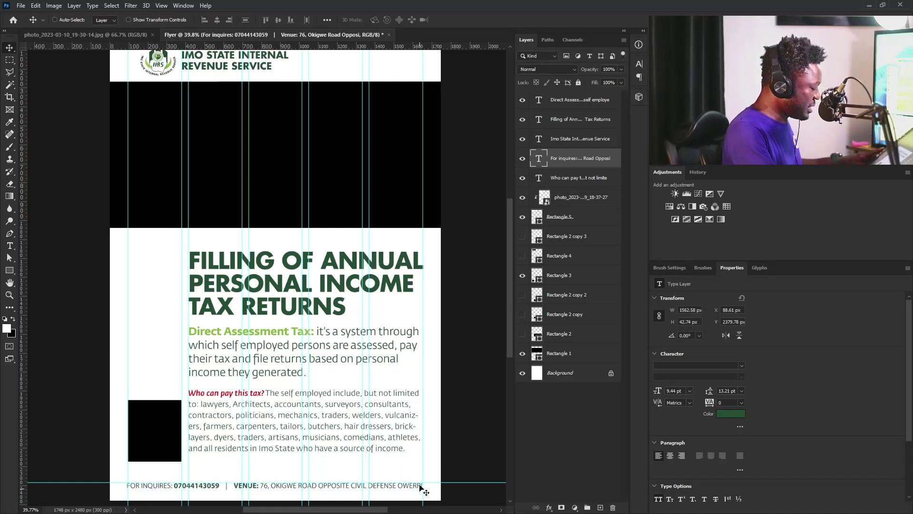
click(10, 233)
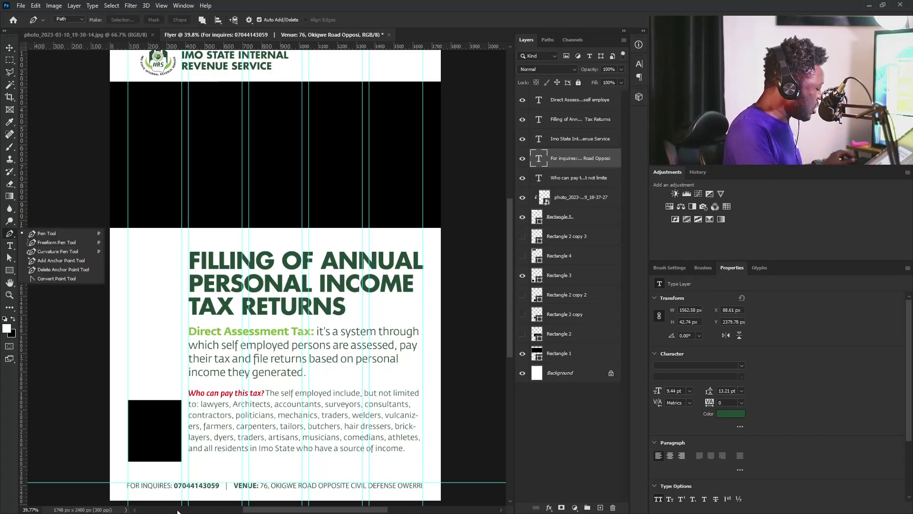
click(129, 475)
click(128, 474)
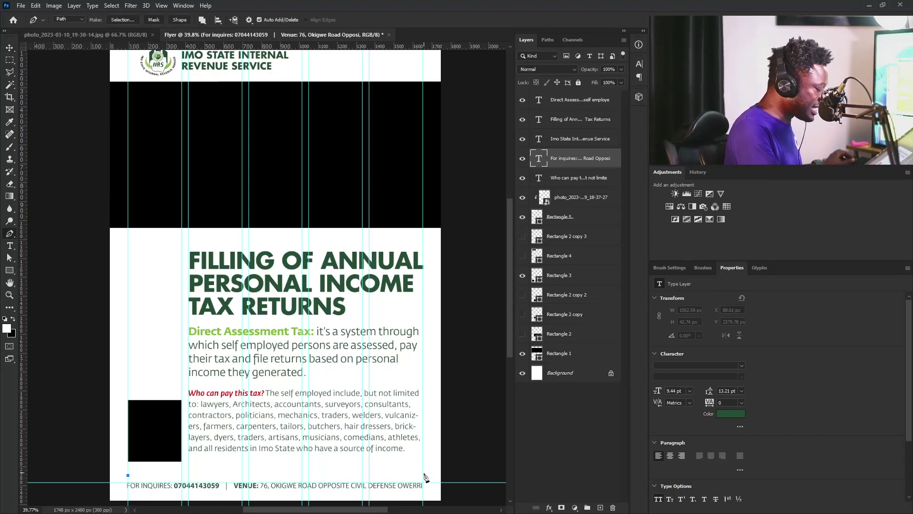
click(423, 475)
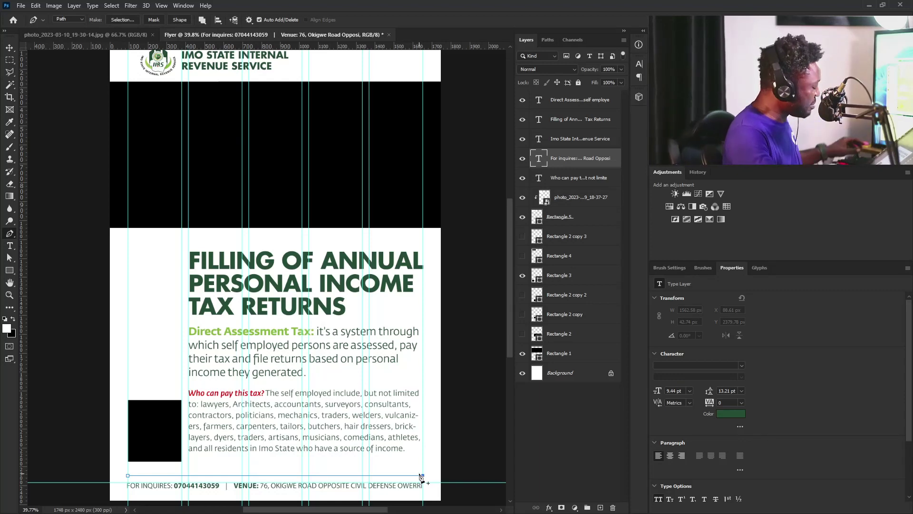
key(Escape)
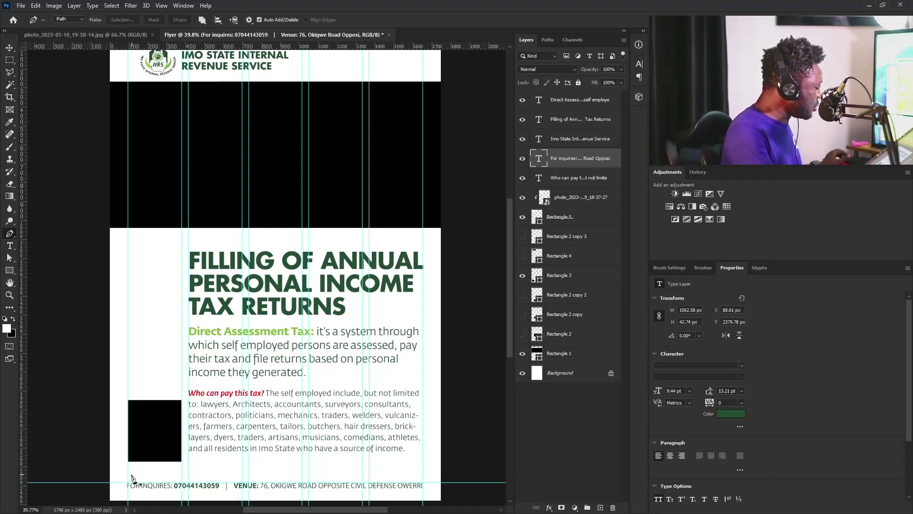
Draw a horizontal pen line about 1564 px wide as a shape above the inquiries line, with a dark green 1 px stroke
click(69, 19)
click(70, 29)
click(128, 476)
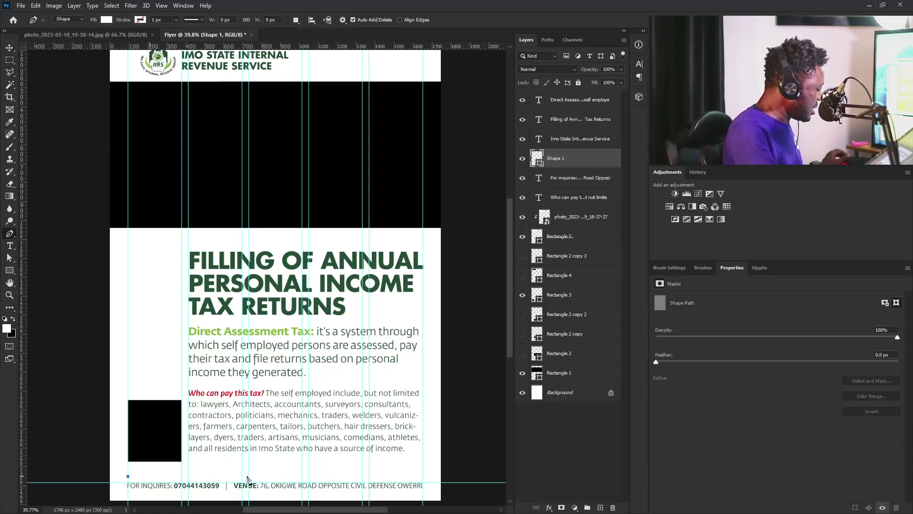
click(424, 476)
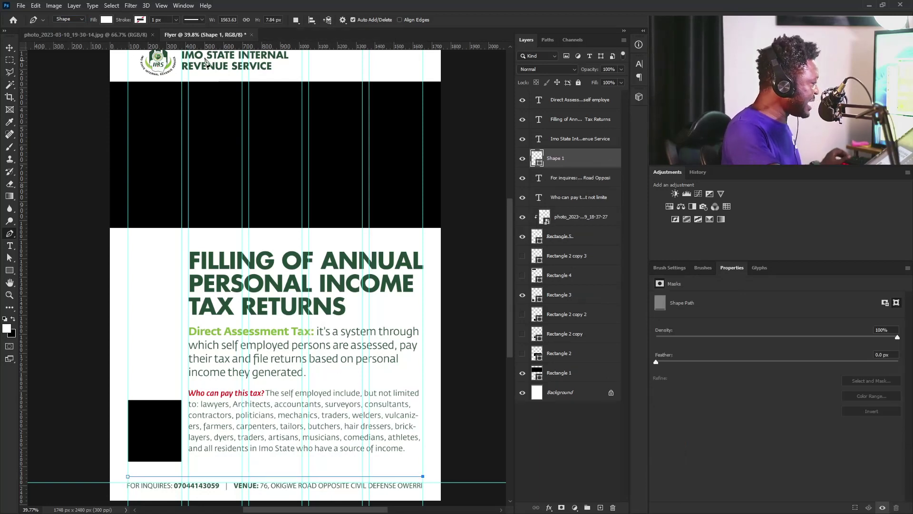
click(142, 21)
click(85, 65)
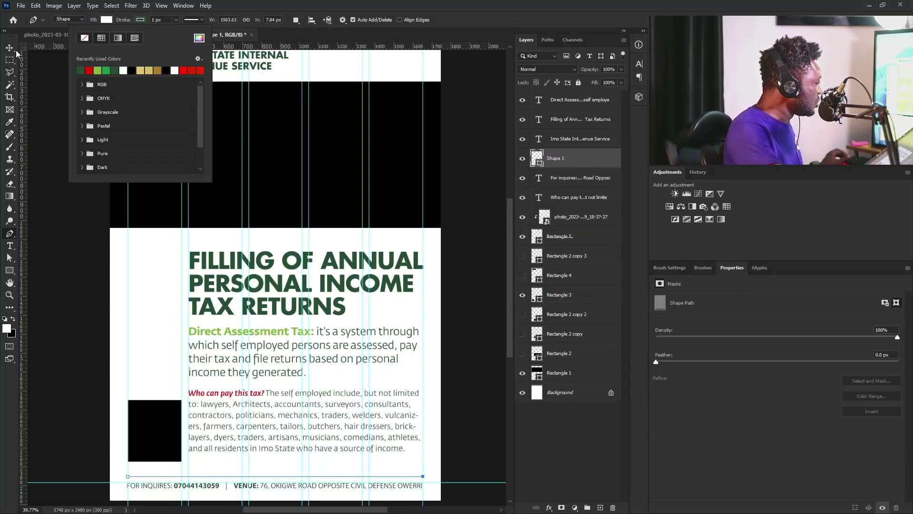
click(11, 47)
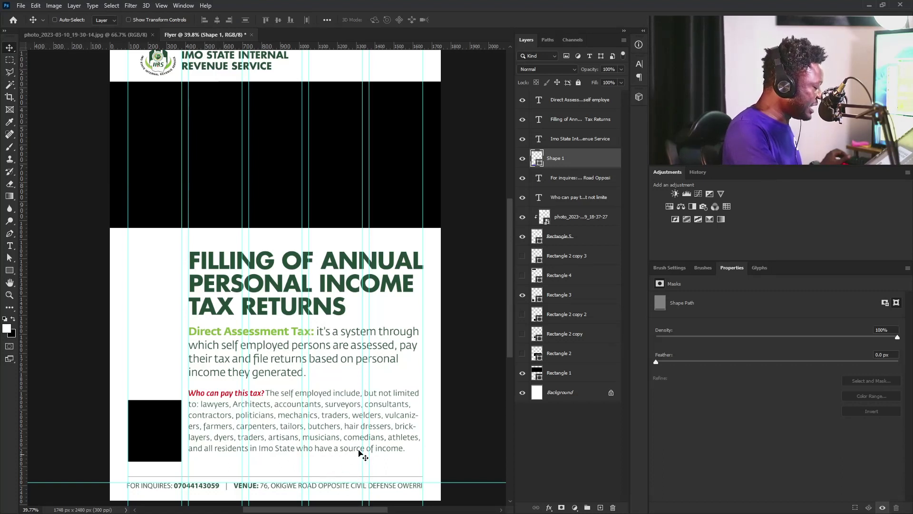
Move the "Who can pay this tax?" paragraph down so it ends just above the thin horizontal line
right_click(293, 429)
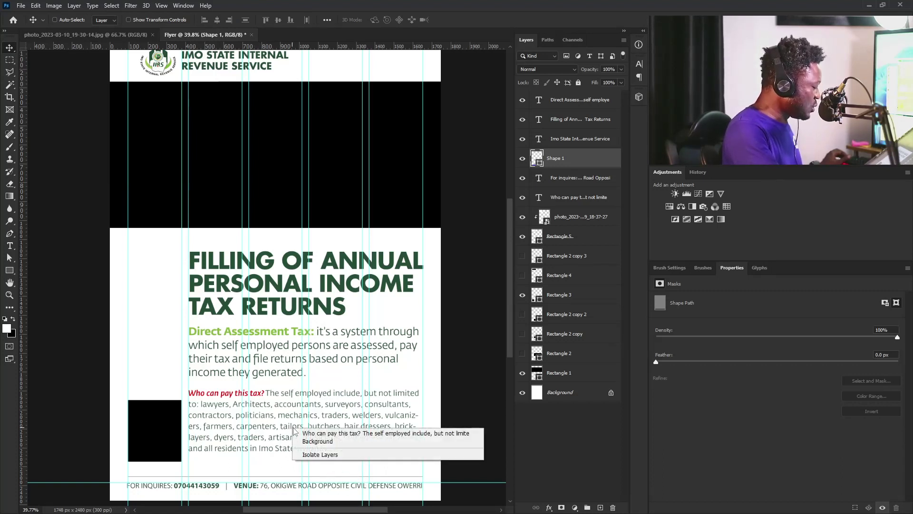
click(325, 434)
drag(289, 420, 289, 434)
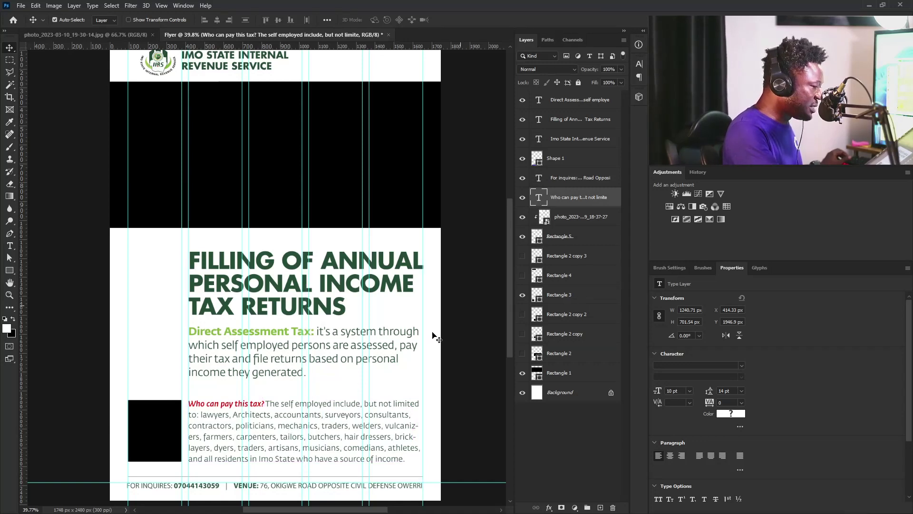
Move the headline and the "Direct Assessment Tax" paragraph down together by about 8 px
right_click(293, 353)
click(293, 353)
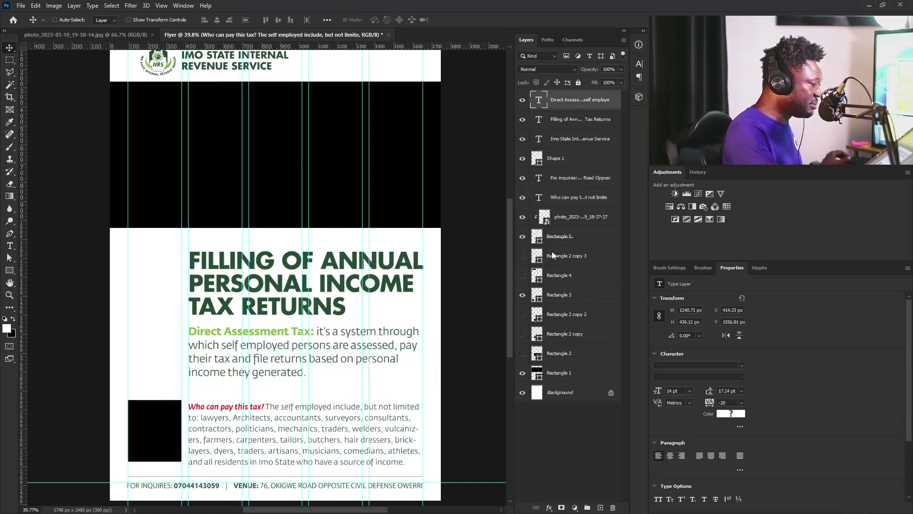
shift+click(562, 120)
mouse_move(270, 292)
mouse_down()
mouse_move(272, 303)
mouse_move(269, 293)
mouse_up()
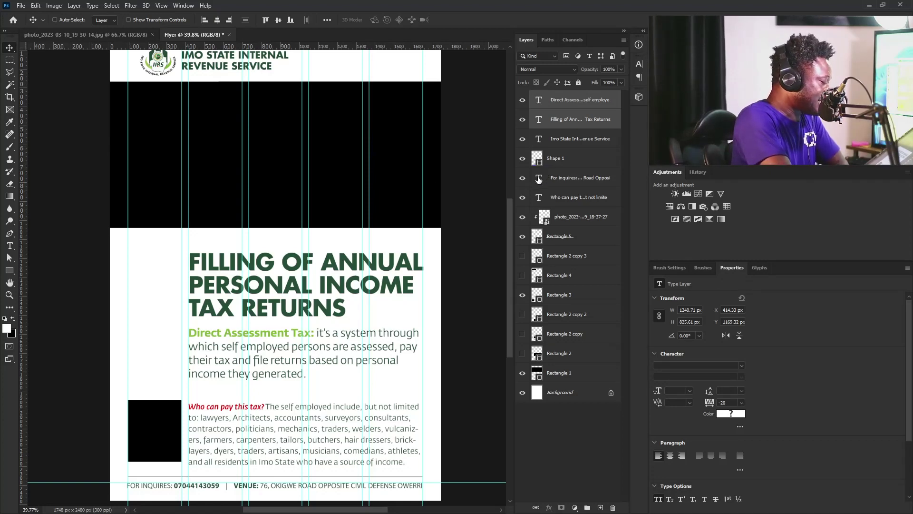
Set the leading of the "Direct Assessment Tax" paragraph to 18 pt
right_click(392, 345)
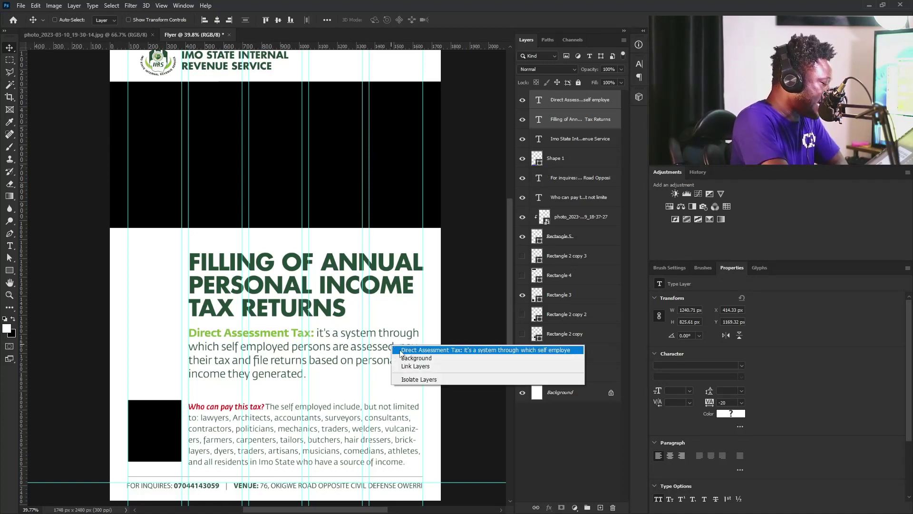
click(497, 350)
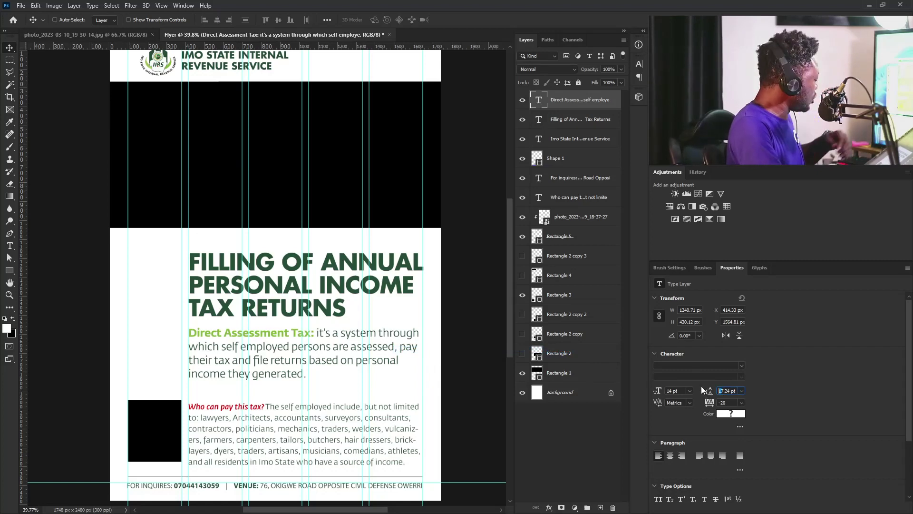
text(18)
key(Return)
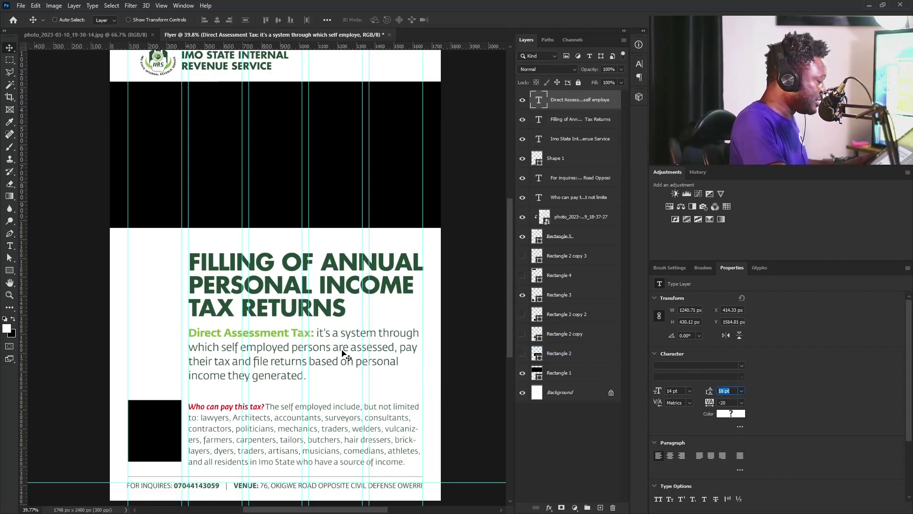
Scale the "Direct Assessment Tax" paragraph proportionally to about 101.45% so its lines reach the right margin guide
key(ctrl)
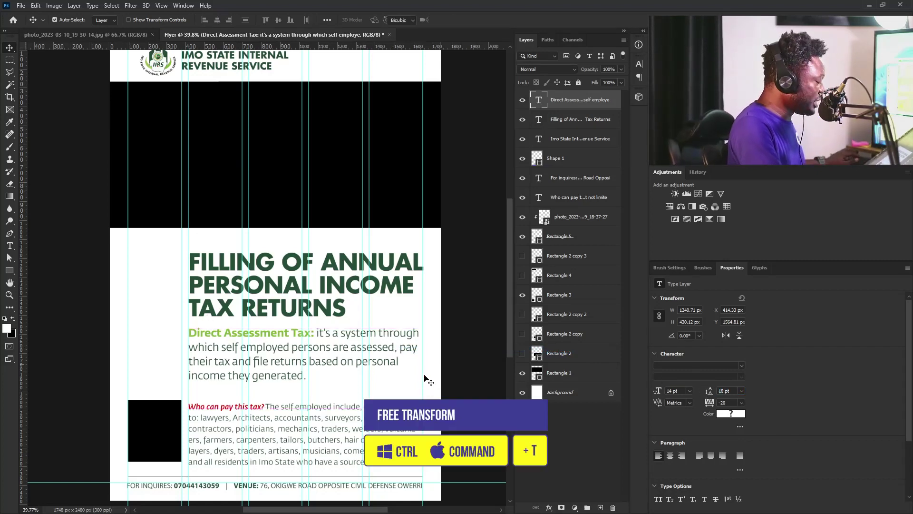
key(ctrl+t)
drag(422, 368, 427, 368)
key(Return)
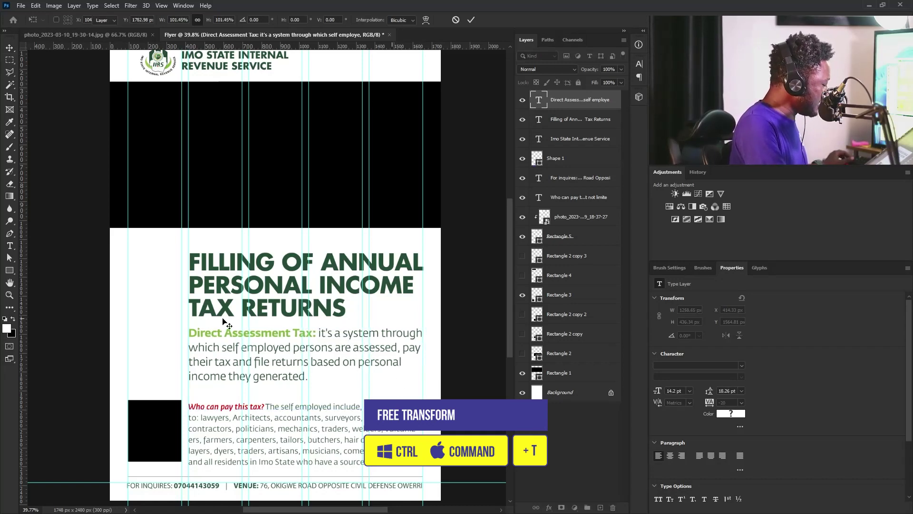
Hide the small black wireframe block beside the "Who can pay this tax?" paragraph
right_click(164, 422)
click(183, 424)
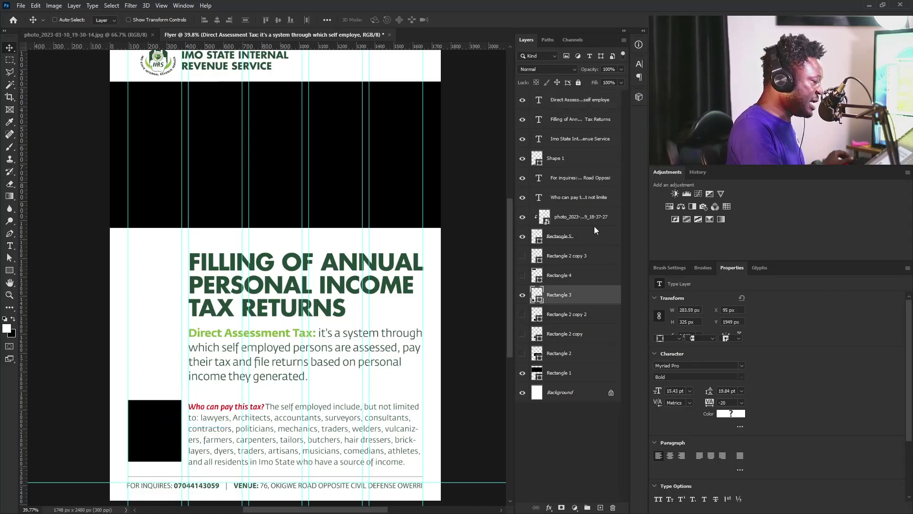
click(522, 295)
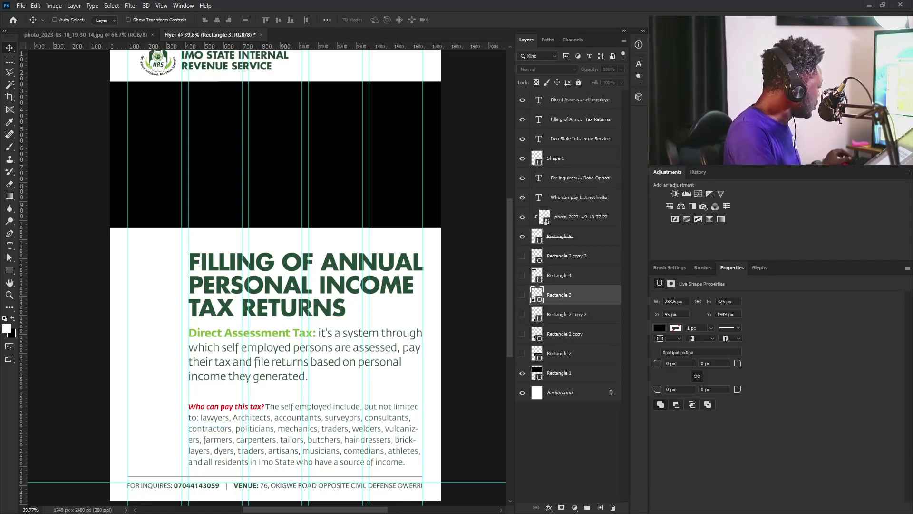
Draw a text box about 293 by 323 px in the hidden block's place and replace its placeholder with the copied contact details
key(t)
drag(127, 410, 182, 464)
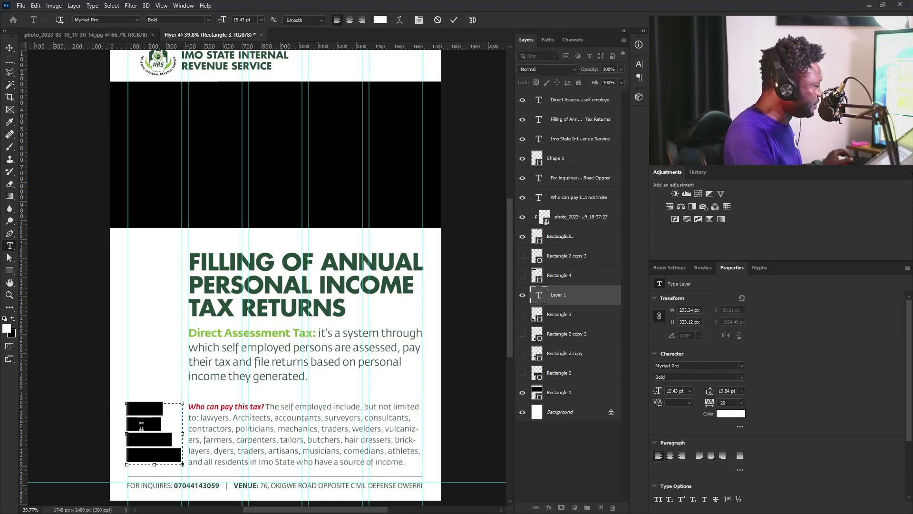
key(BackSpace)
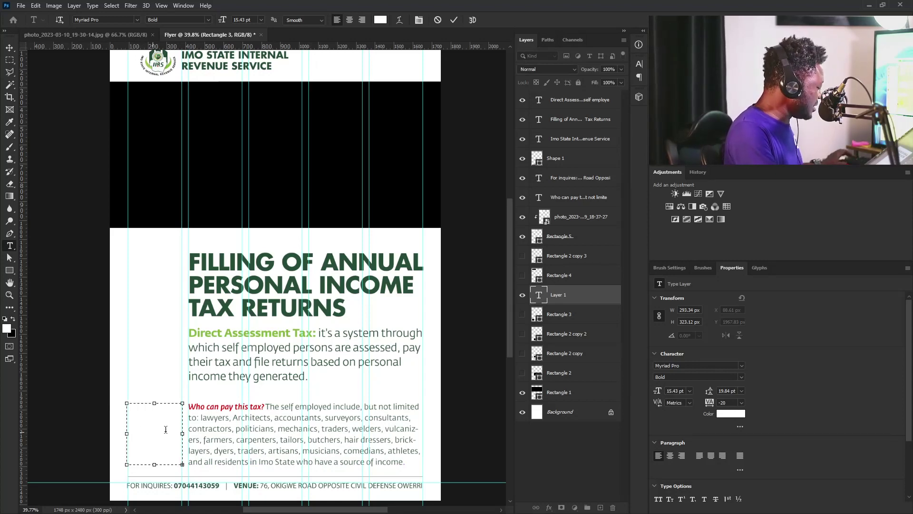
key(ctrl+z)
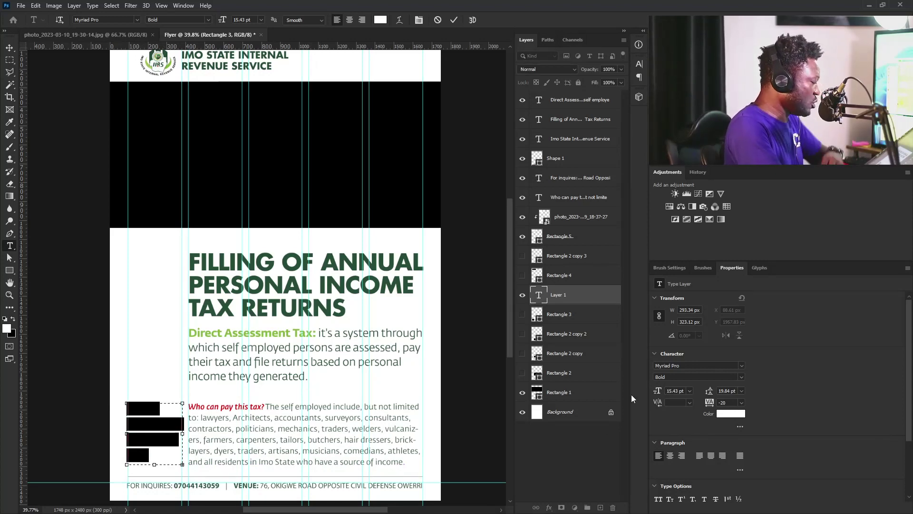
Colour the contact details with the headline's dark green and set their font size to 7 pt
click(731, 414)
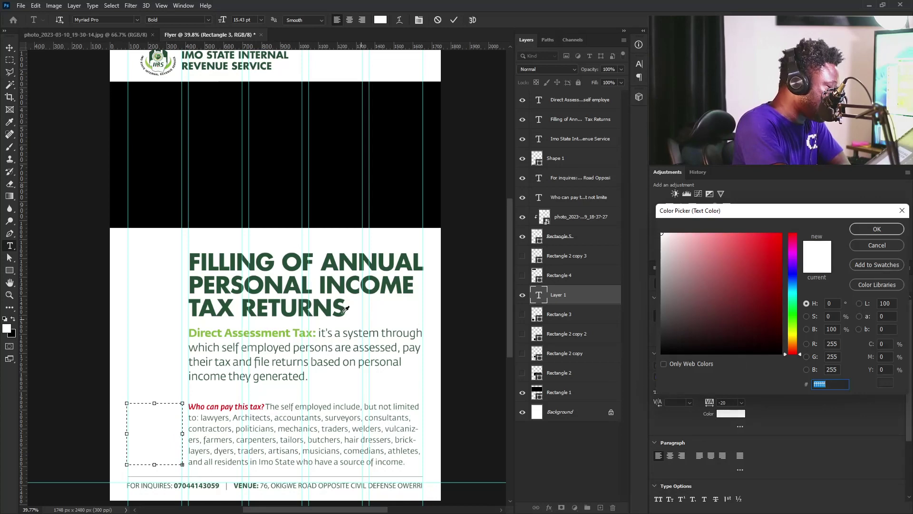
click(305, 260)
click(854, 226)
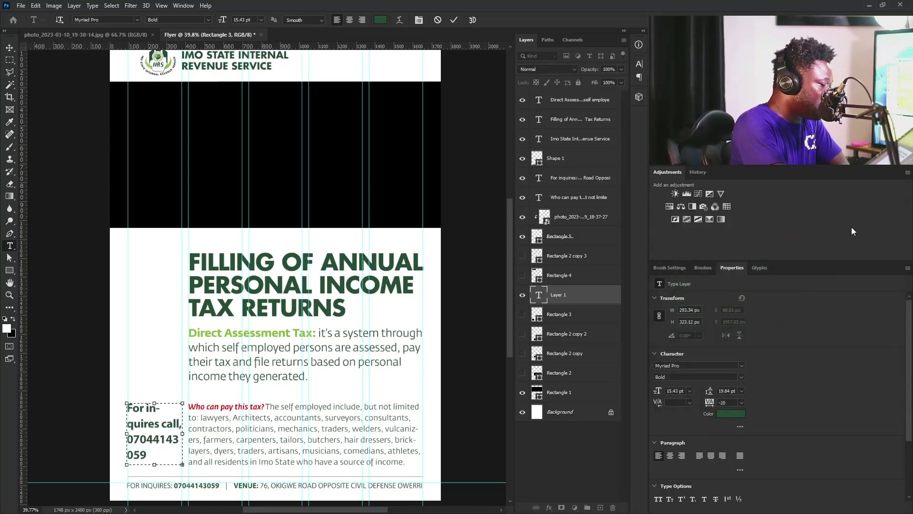
click(688, 391)
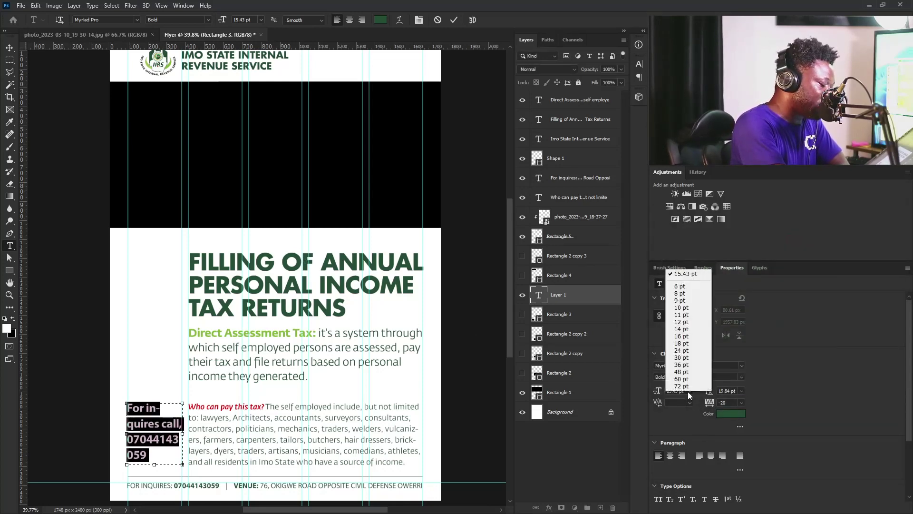
click(685, 293)
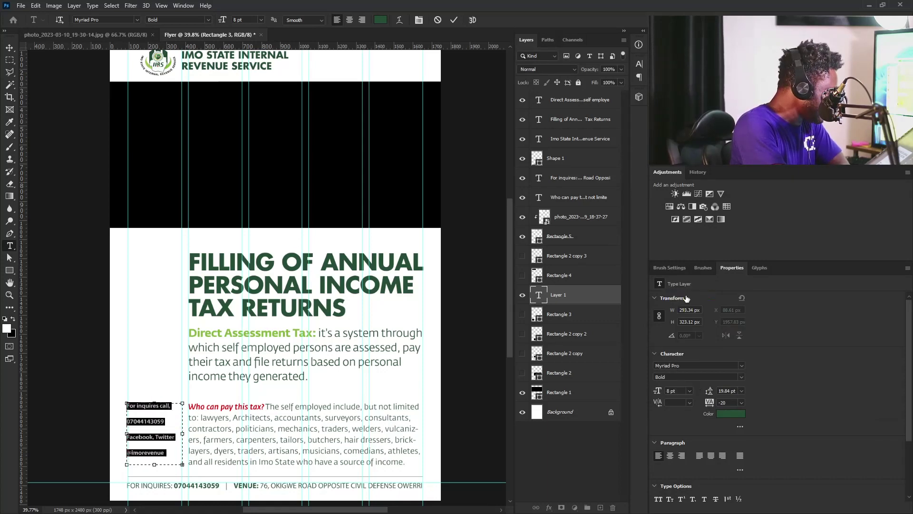
click(690, 391)
click(690, 391)
click(681, 391)
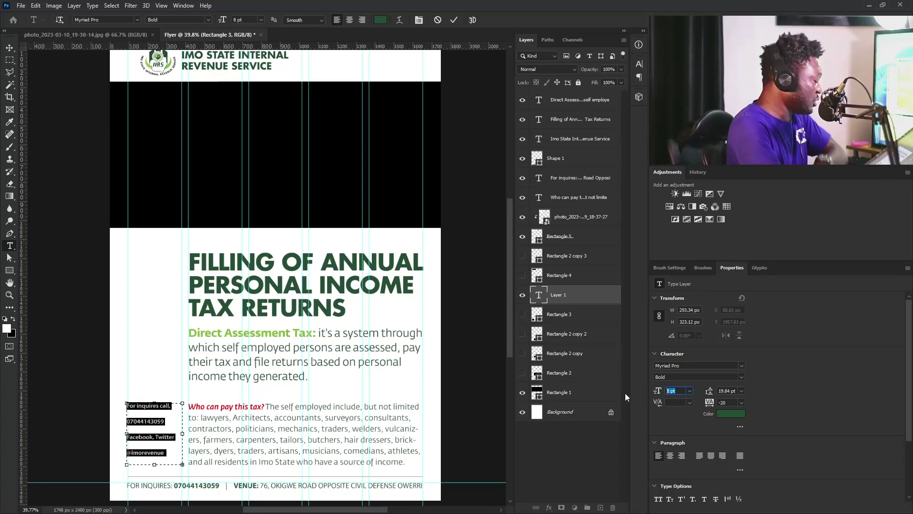
text(7)
key(Return)
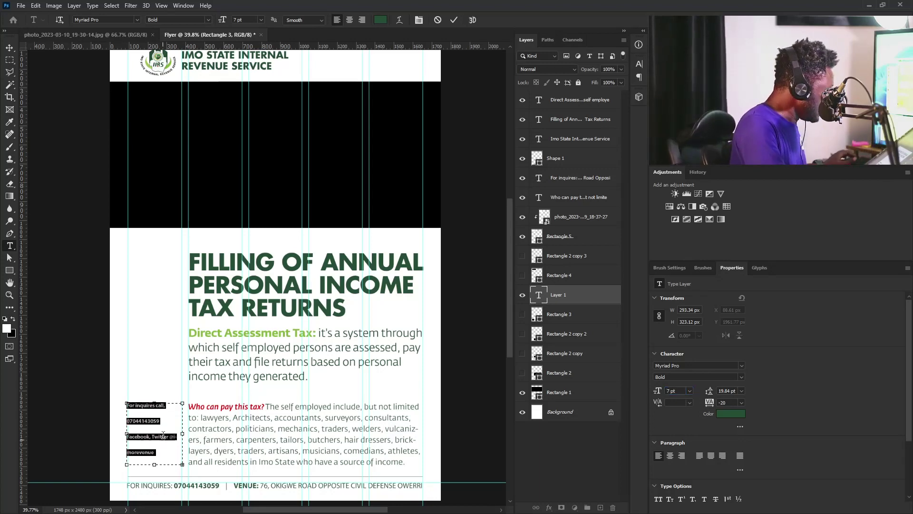
key(BackSpace)
key(BackSpace)
click(169, 406)
key(Return)
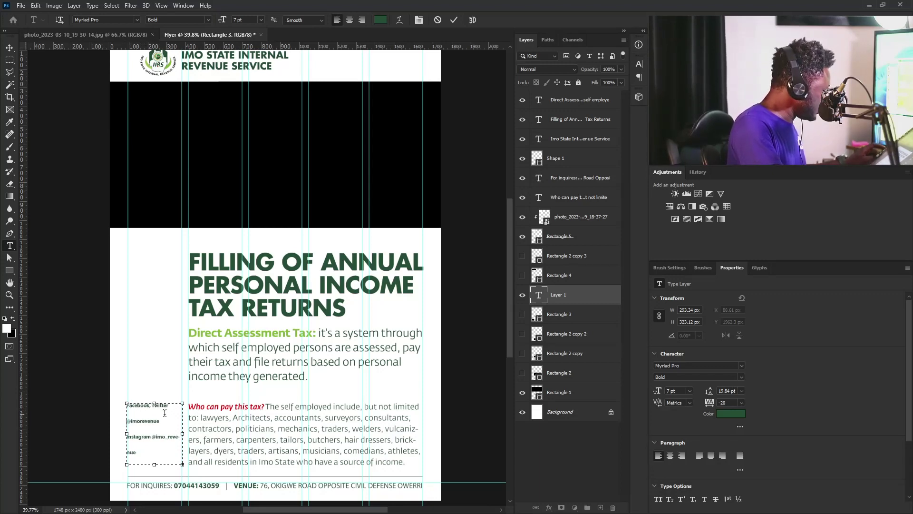
click(152, 437)
key(Return)
drag(155, 464, 152, 495)
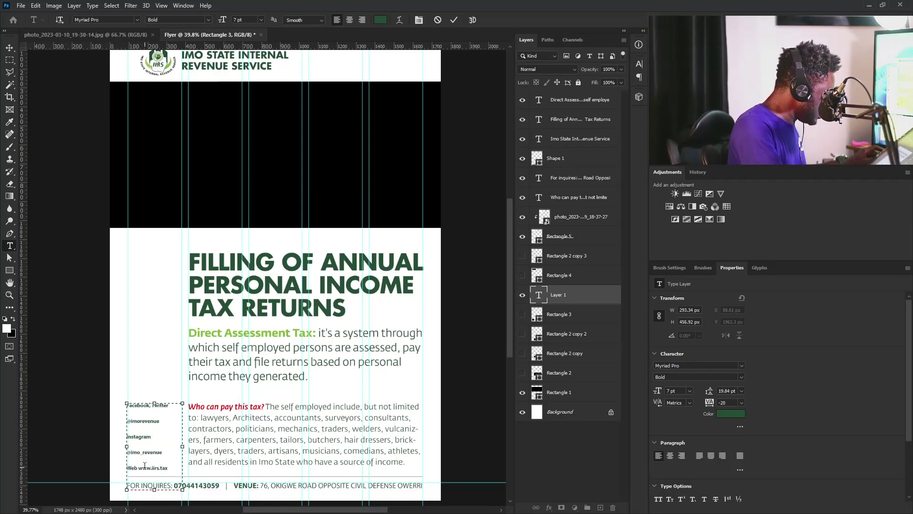
click(137, 469)
key(Return)
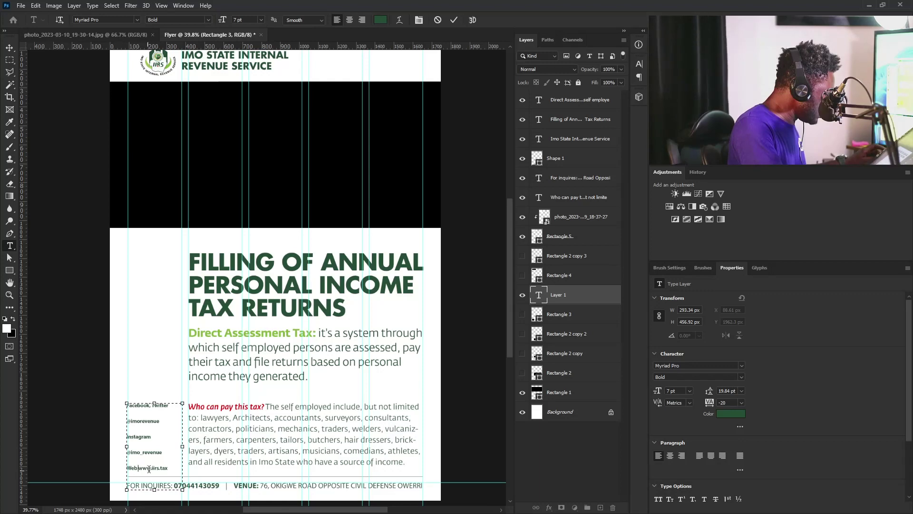
Set the font size of all the social media and web text to 8 pt
key(ctrl+a)
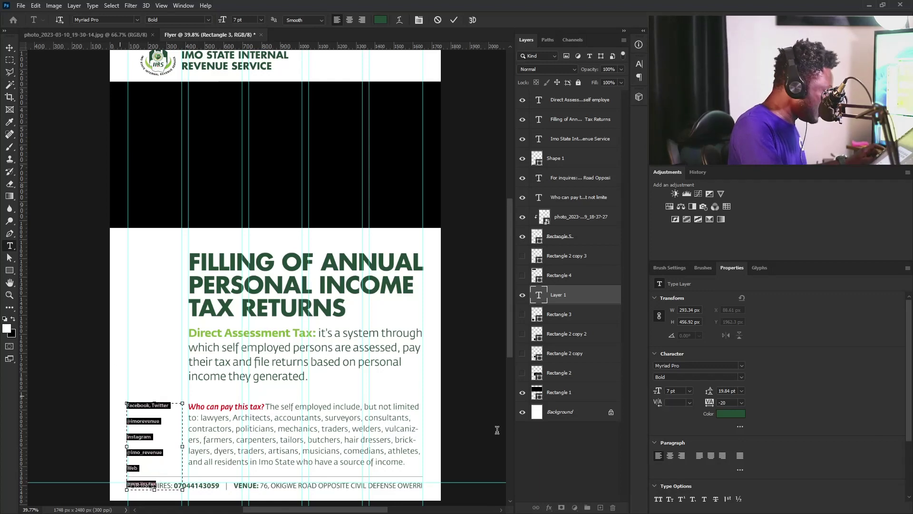
click(690, 391)
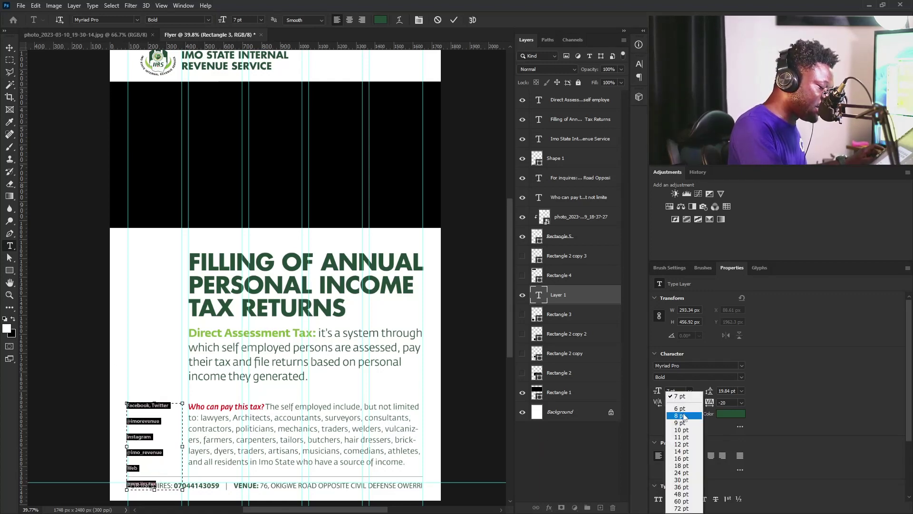
click(684, 416)
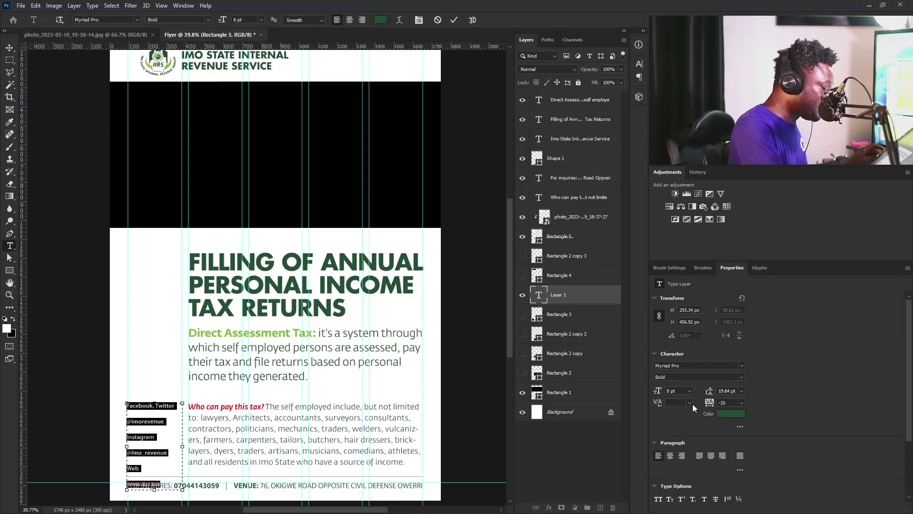
Set the leading of all the social media and web text to 11 pt
double_click(728, 391)
text(18)
key(Return)
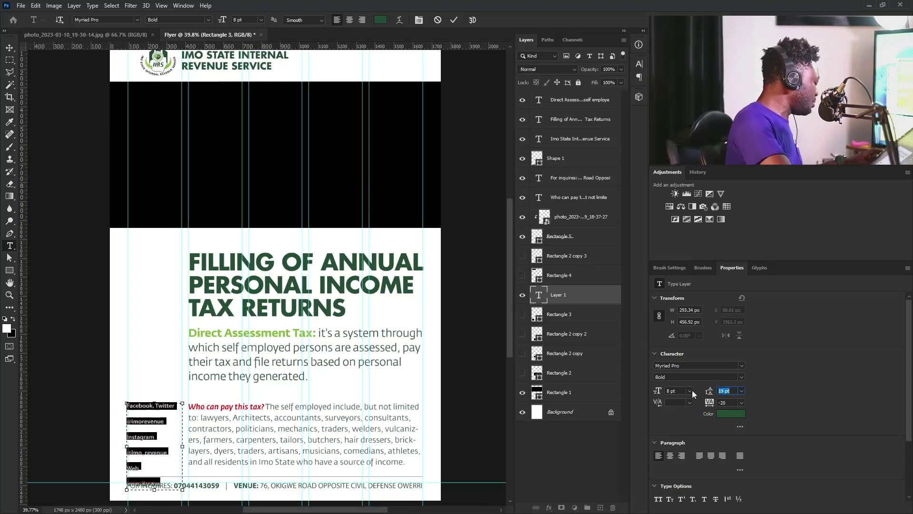
key(Down)
key(Down)
key(Down)
key(Down)
key(Down)
key(Down)
key(Down)
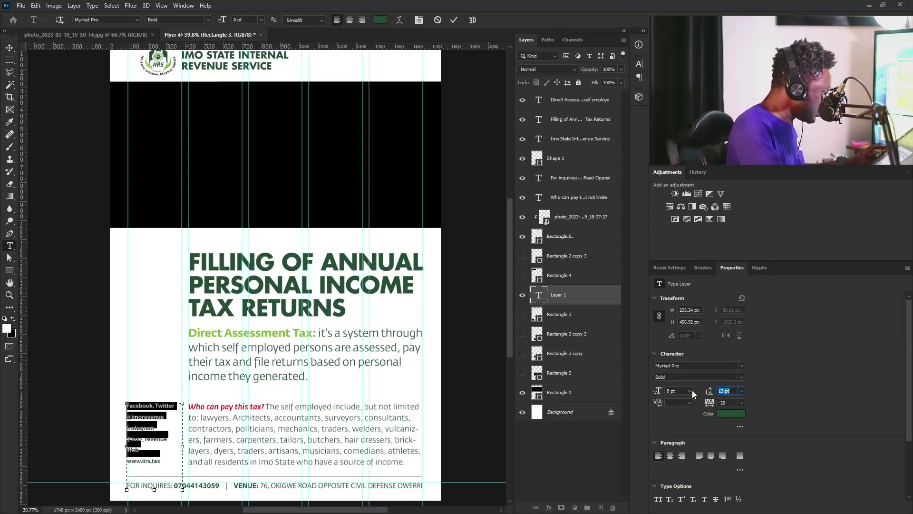
click(164, 414)
drag(164, 414, 125, 414)
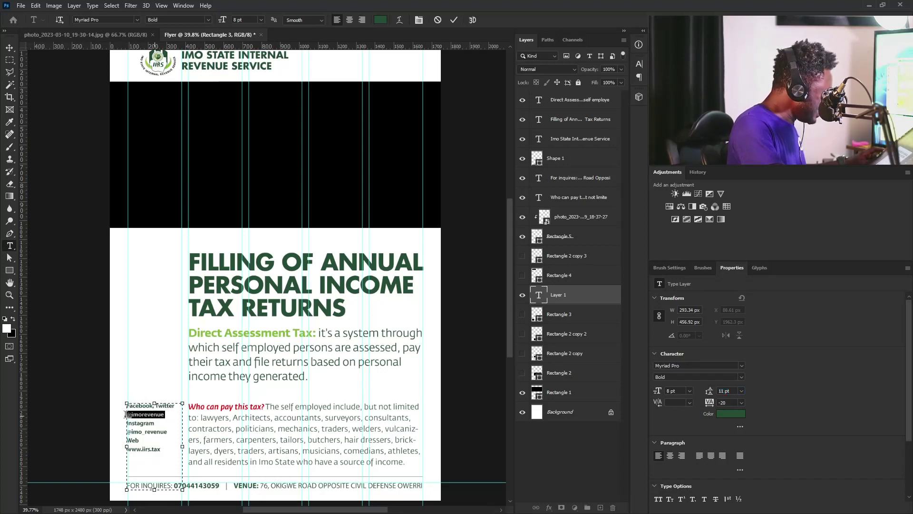
click(742, 378)
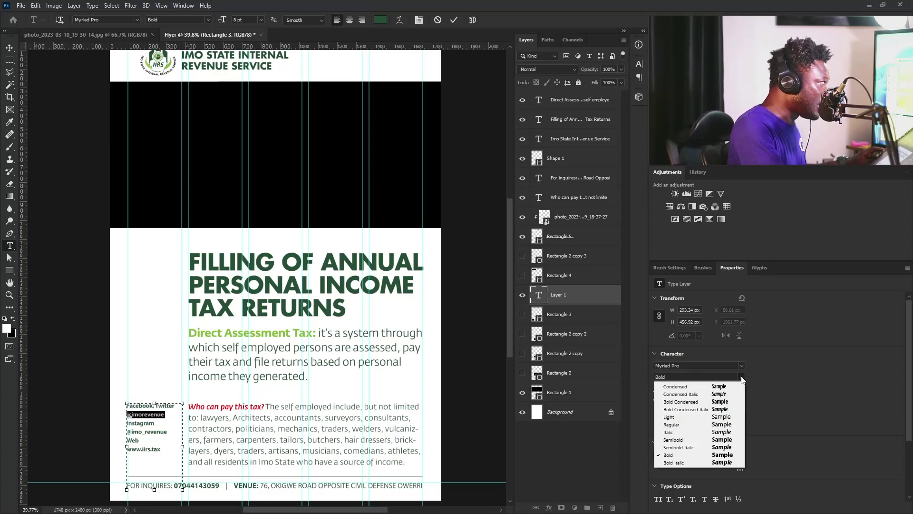
click(714, 424)
drag(171, 430, 123, 431)
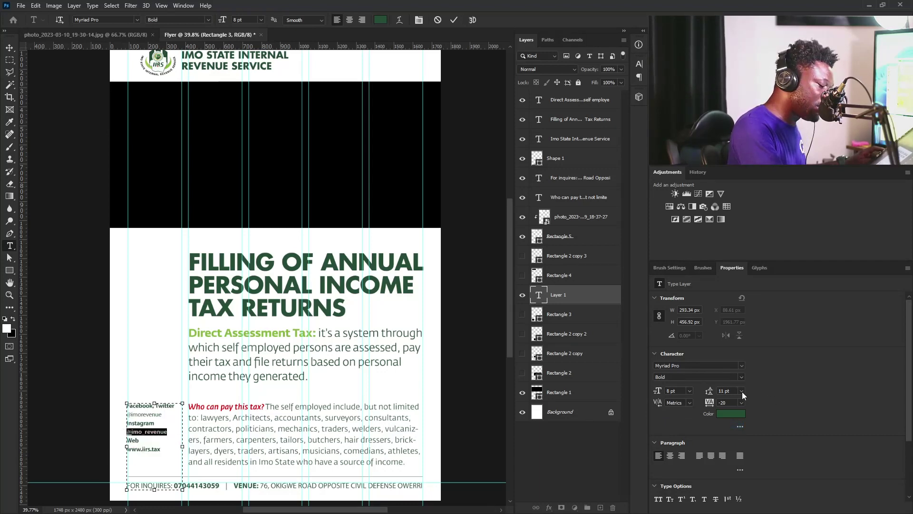
click(738, 377)
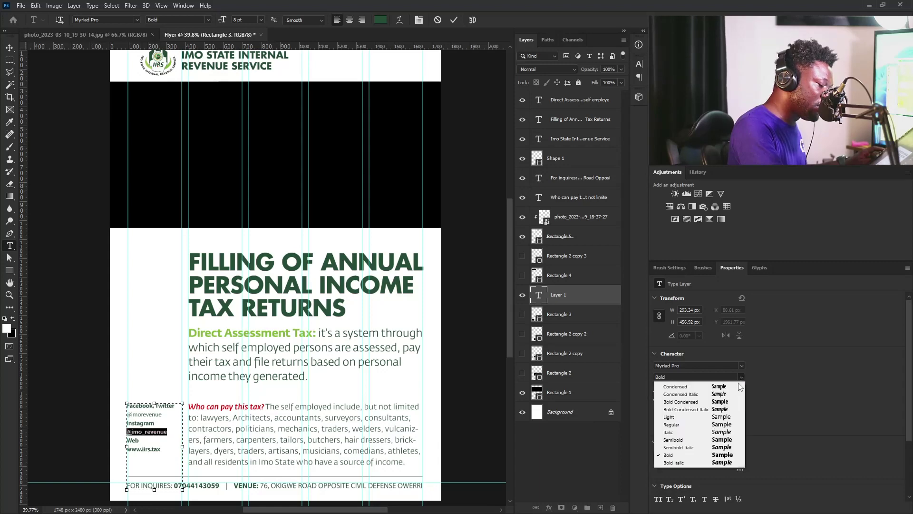
click(687, 427)
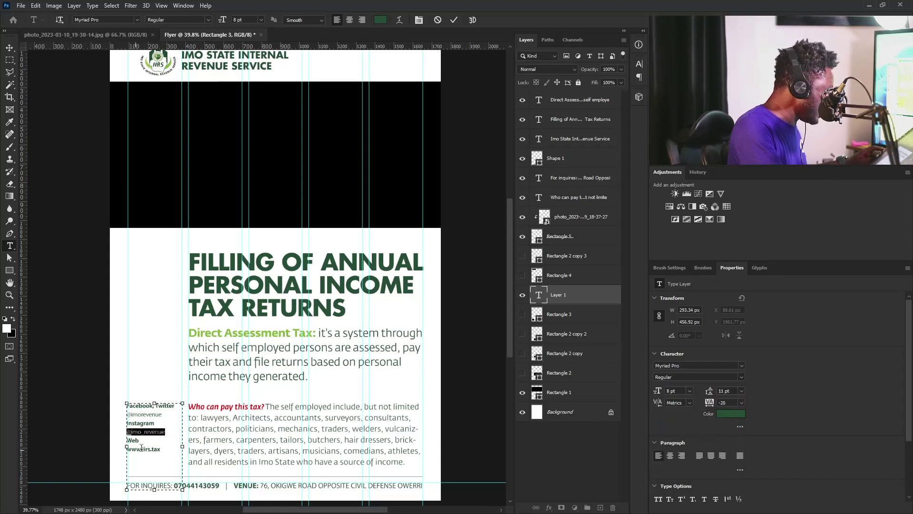
drag(166, 449, 124, 449)
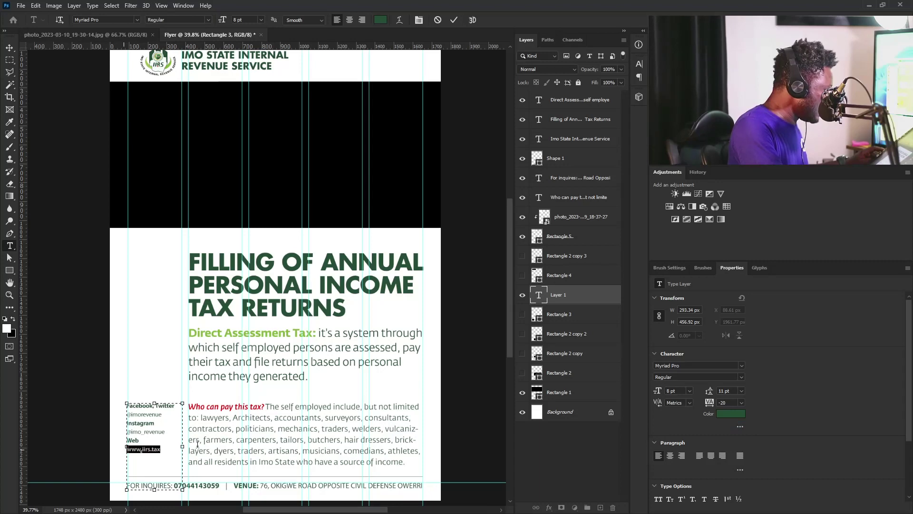
click(743, 376)
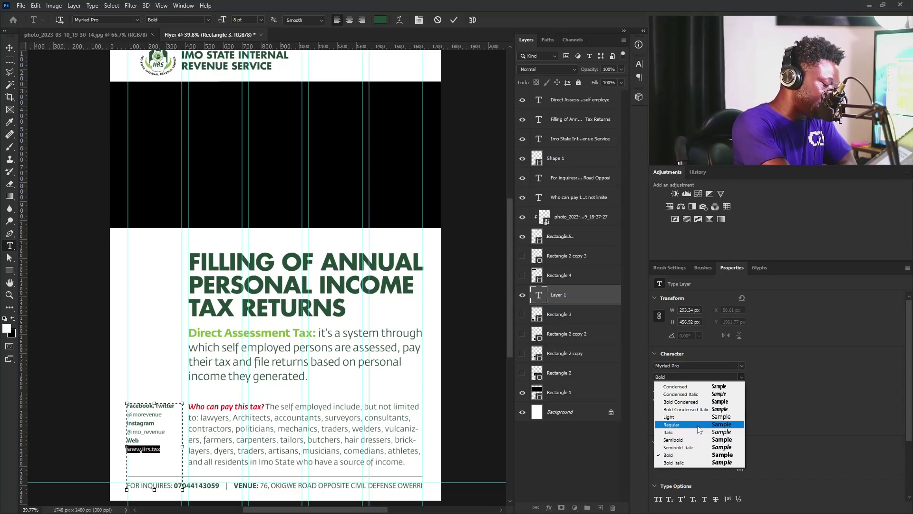
click(698, 424)
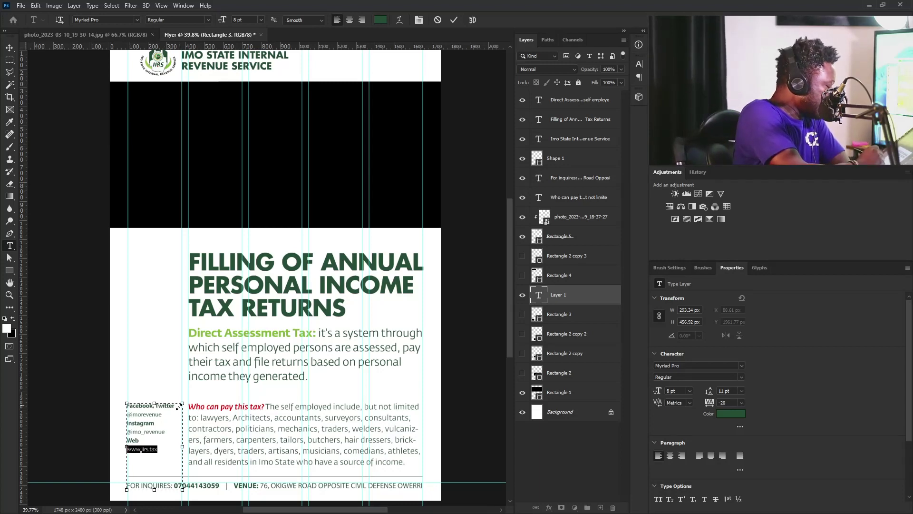
drag(175, 405, 118, 384)
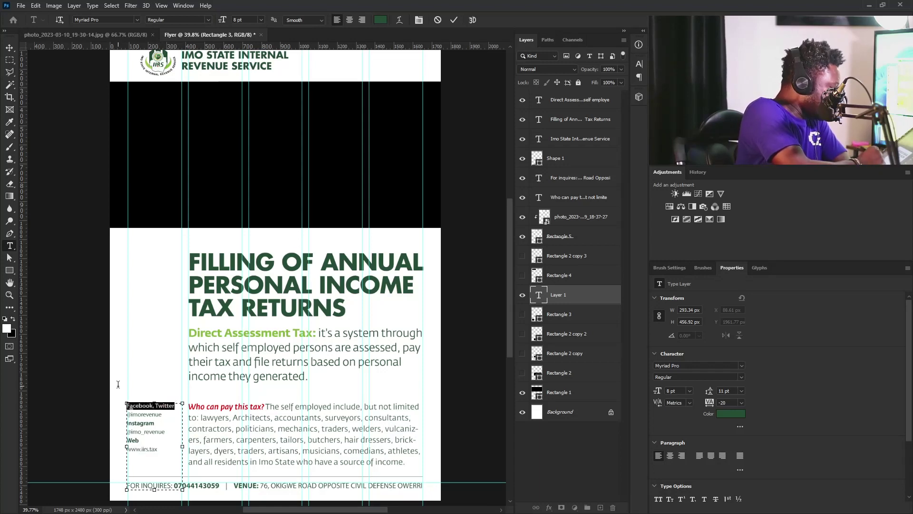
click(162, 414)
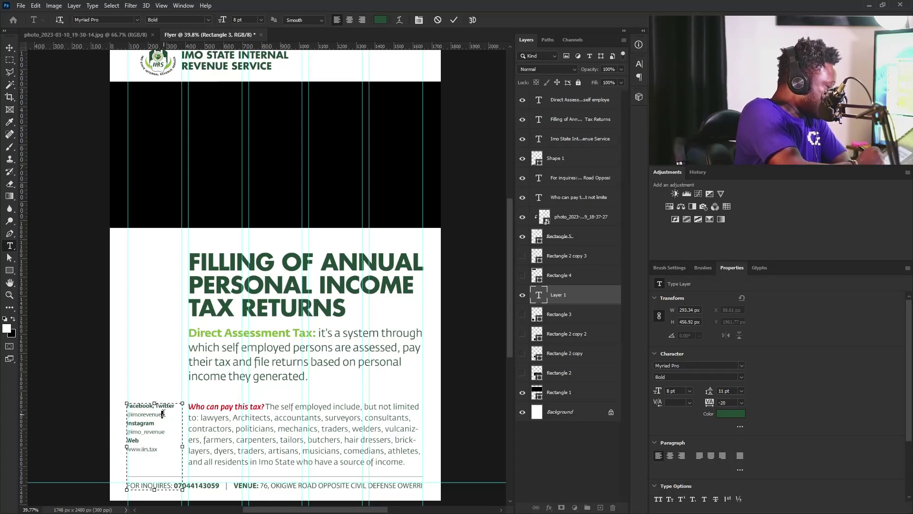
Shorten the social media contact text box from its upper edge, enlarge its text to 8.62 pt and align it with the "Who can pay this tax?" paragraph
drag(163, 413, 124, 412)
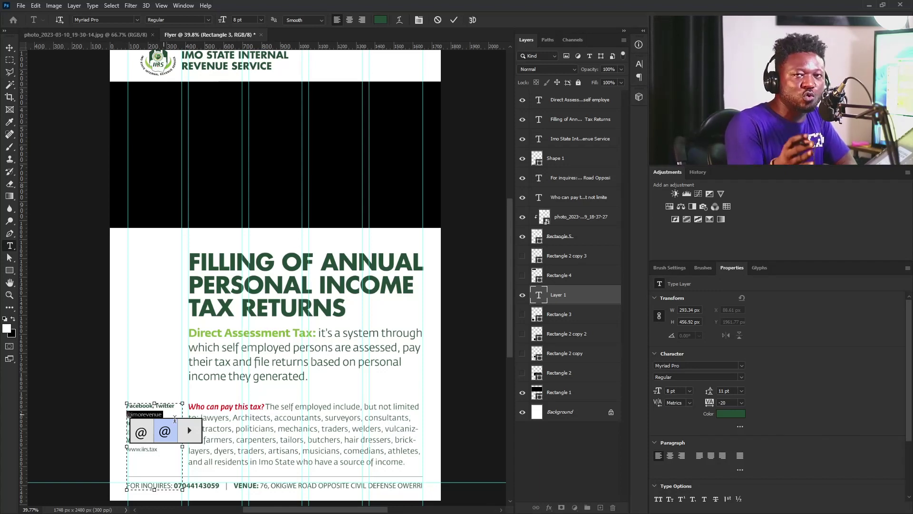
click(170, 413)
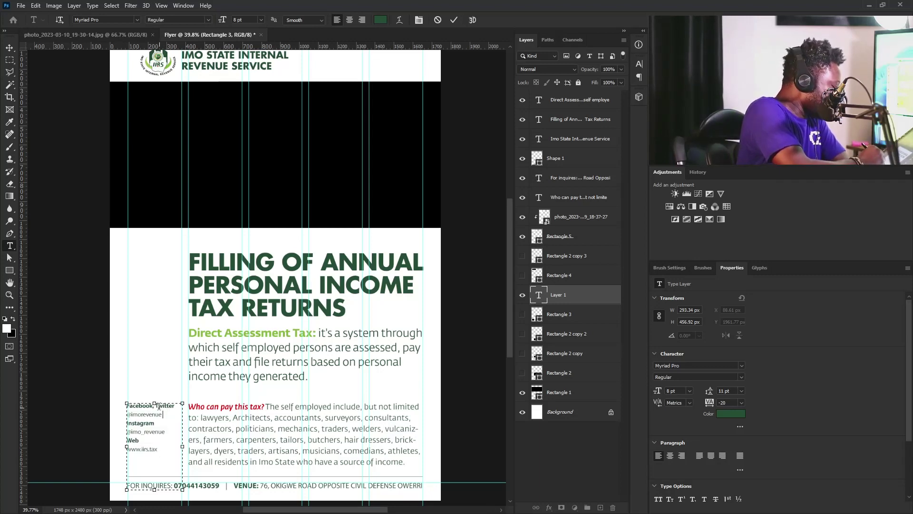
drag(154, 403, 154, 420)
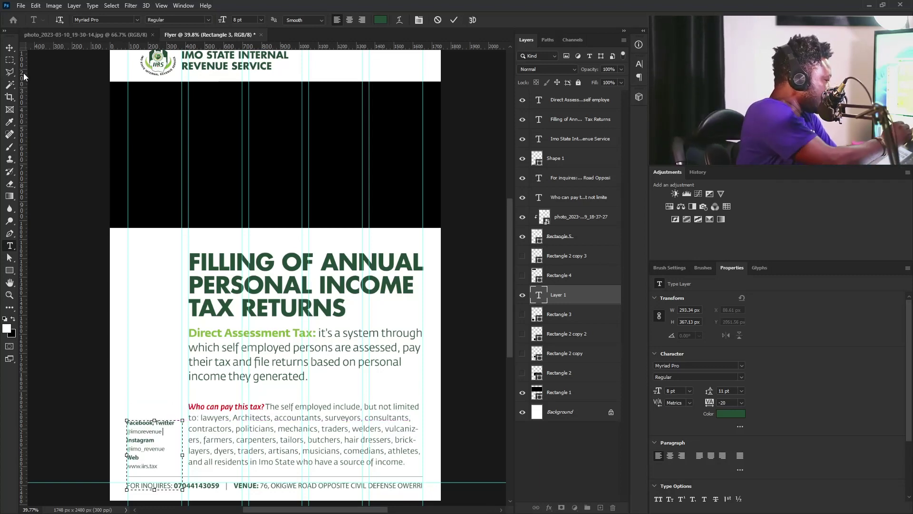
key(ctrl+Return)
key(v)
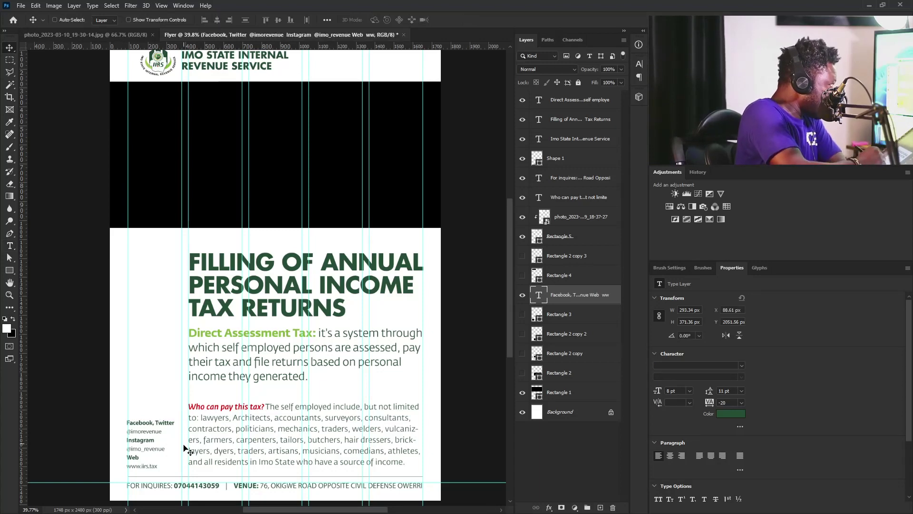
drag(164, 445, 200, 410)
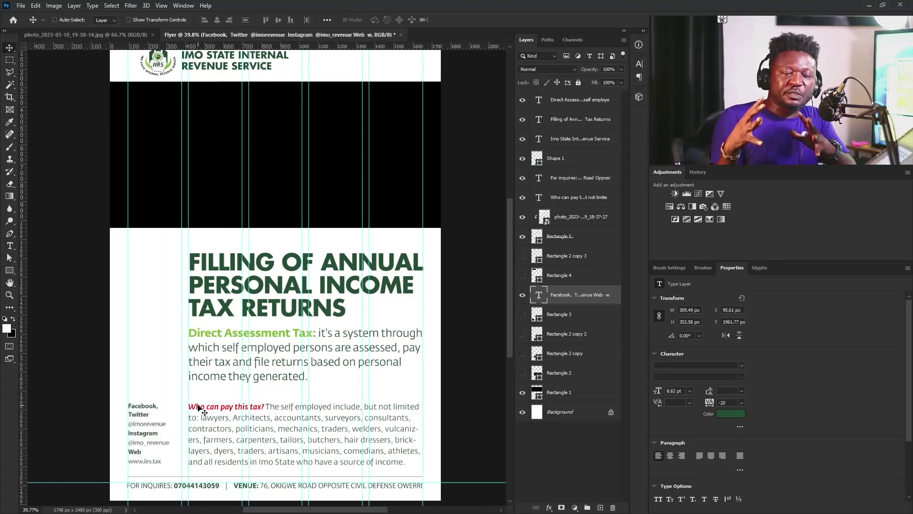
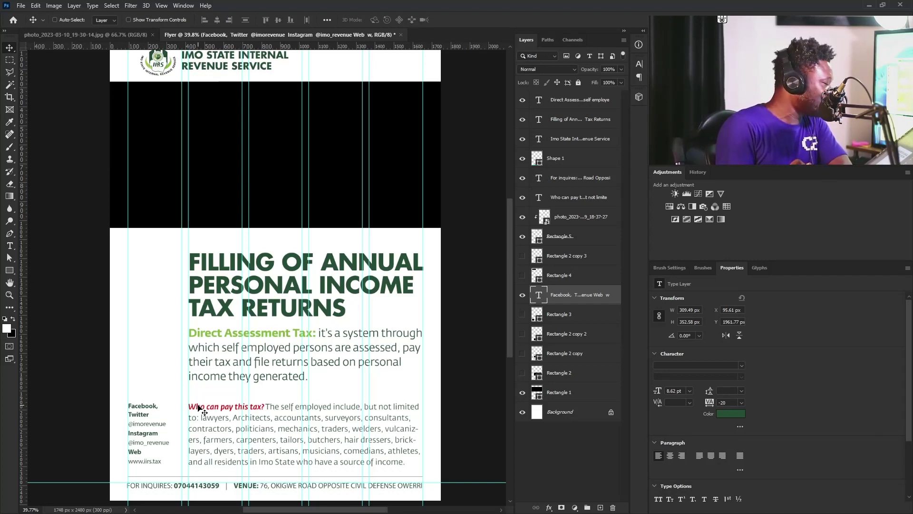
Draw a white rectangle about 320 × 78 px between the guides in the right half of the black area
drag(198, 408, 156, 417)
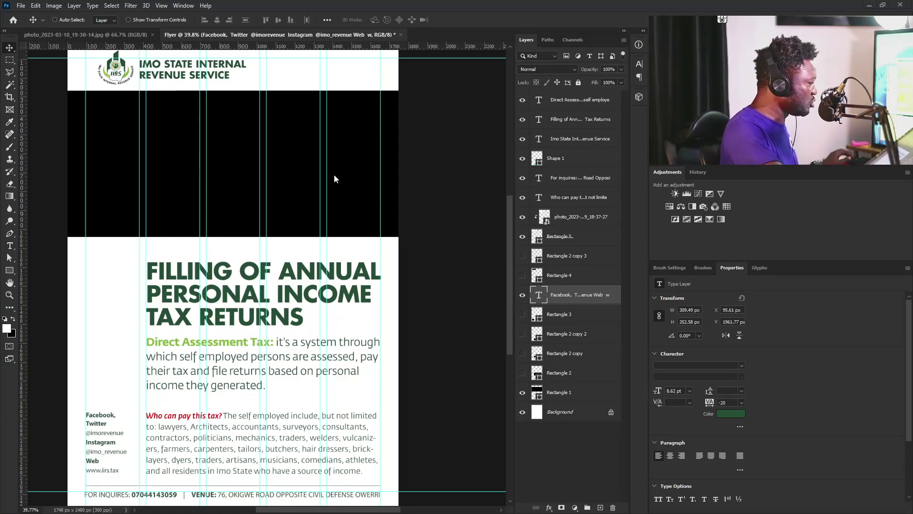
click(11, 270)
drag(287, 122, 327, 122)
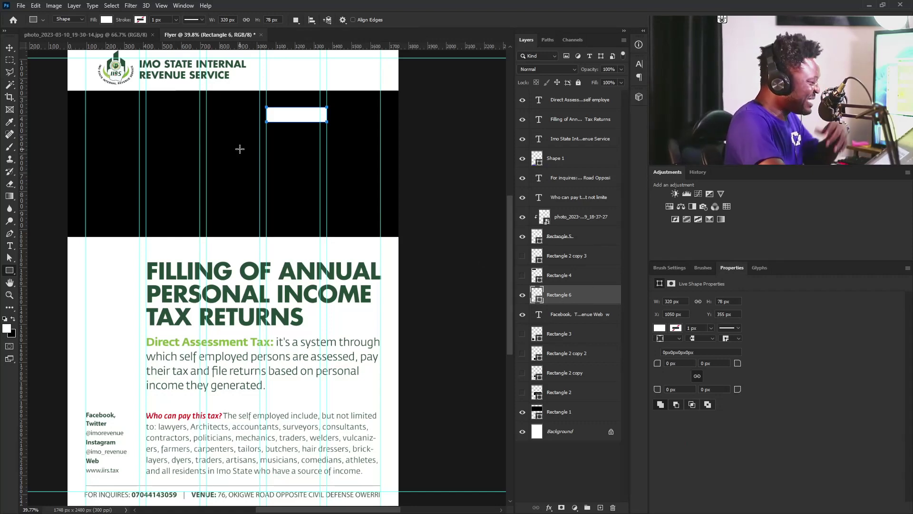
Reduce the white rectangle's height to about 54 px and place a duplicate about 134 px high just below it
click(9, 47)
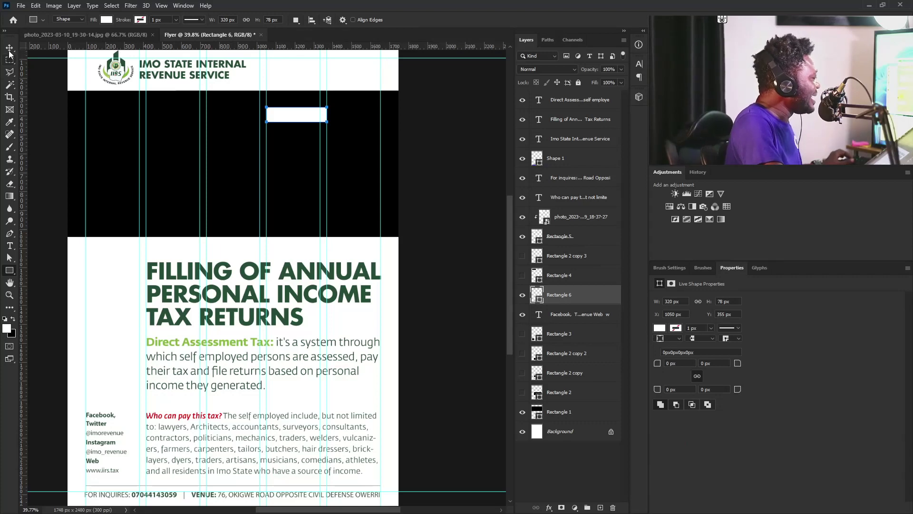
key(ctrl+t)
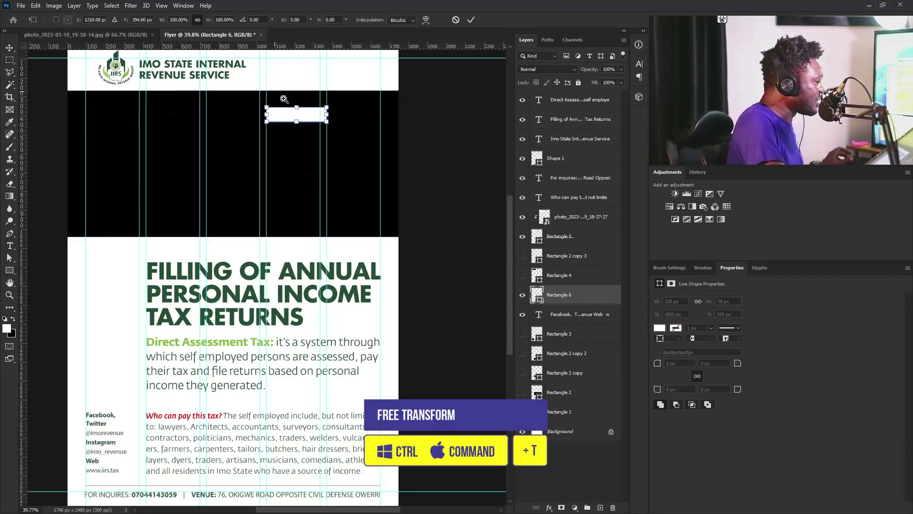
scroll(276, 93, up, 4)
drag(327, 163, 329, 221)
key(Return)
key(ctrl+j)
key(ctrl+t)
key(Return)
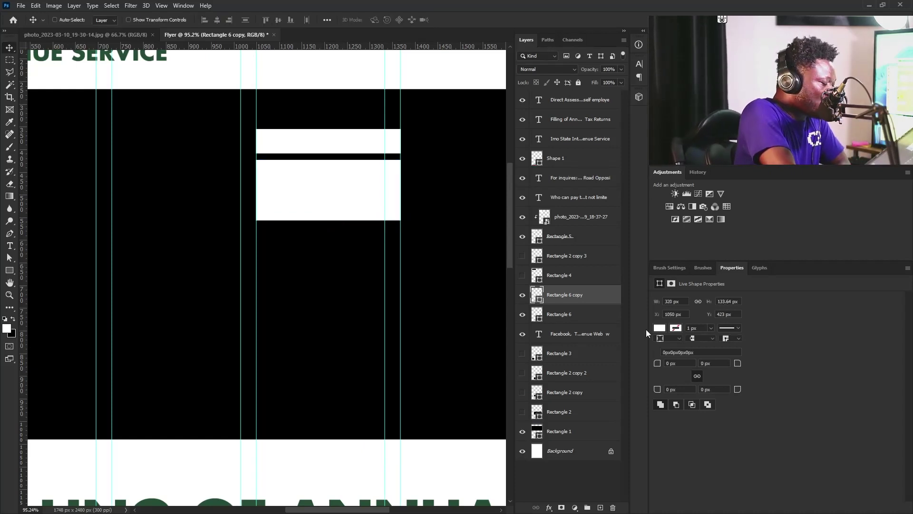
Reduce the upper white rectangle's height to about 41 px from its lower edge
right_click(324, 141)
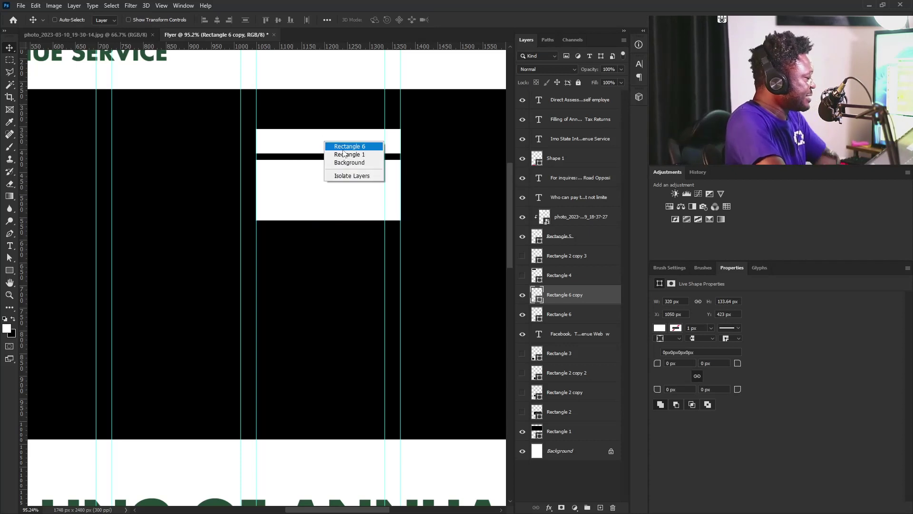
click(348, 147)
key(ctrl+t)
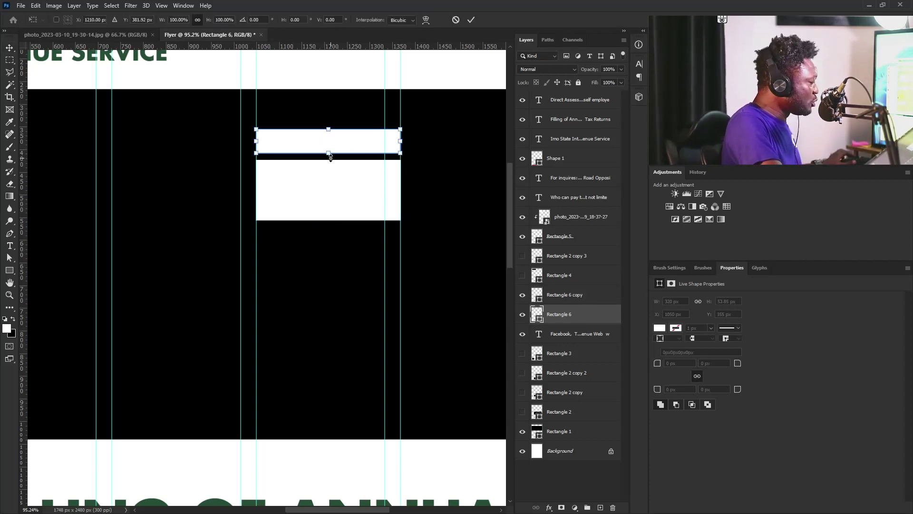
drag(329, 154, 328, 148)
key(Return)
Move the lower white rectangle up to Y 412 px and bring both rectangles to the top of the layer stack
right_click(353, 184)
click(368, 188)
drag(328, 192, 328, 187)
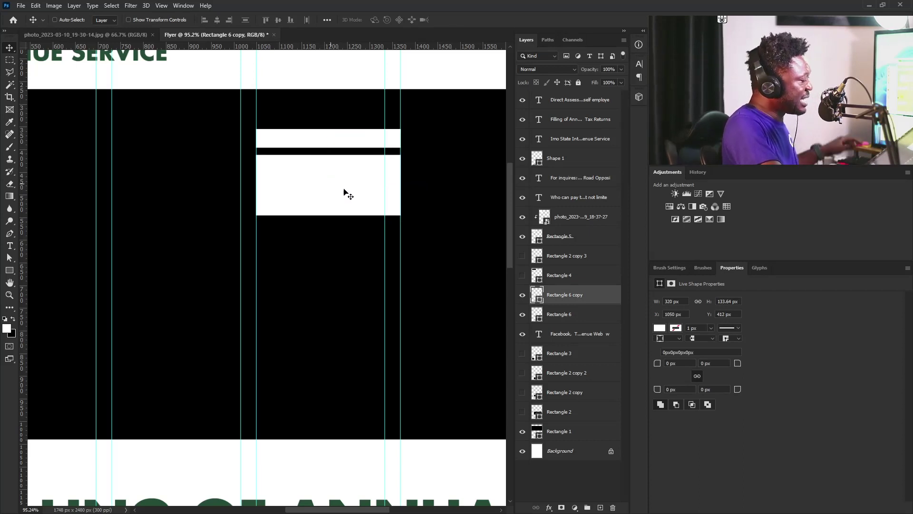
shift+click(565, 316)
drag(575, 303, 569, 102)
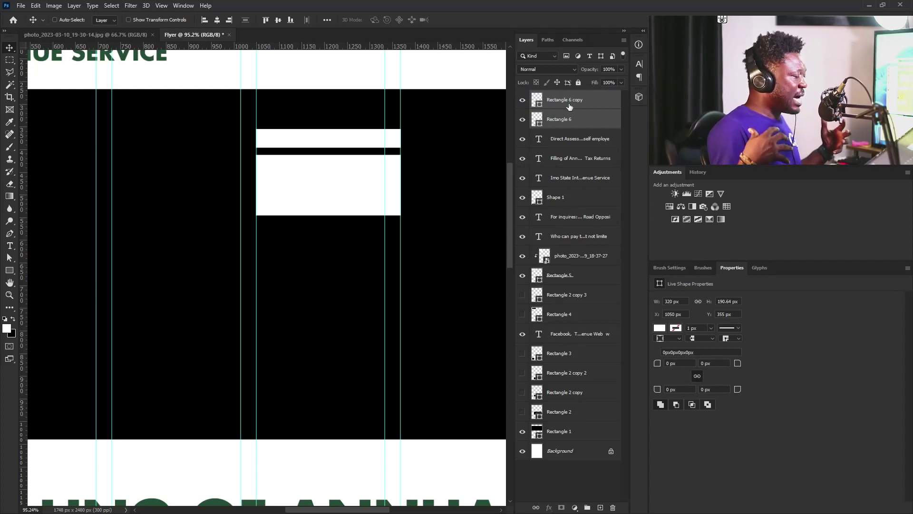
Fill the lower rectangle with red and the upper one with dark green from the recently used colors
click(578, 108)
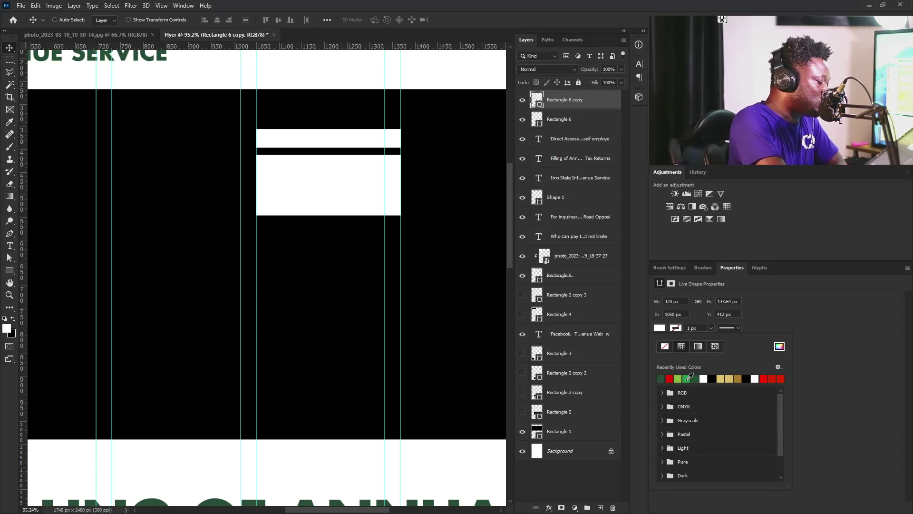
click(695, 378)
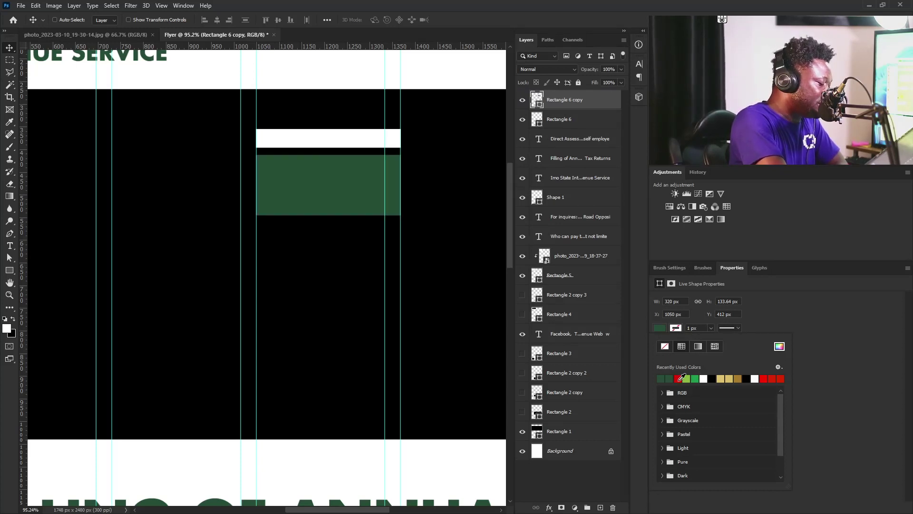
click(764, 379)
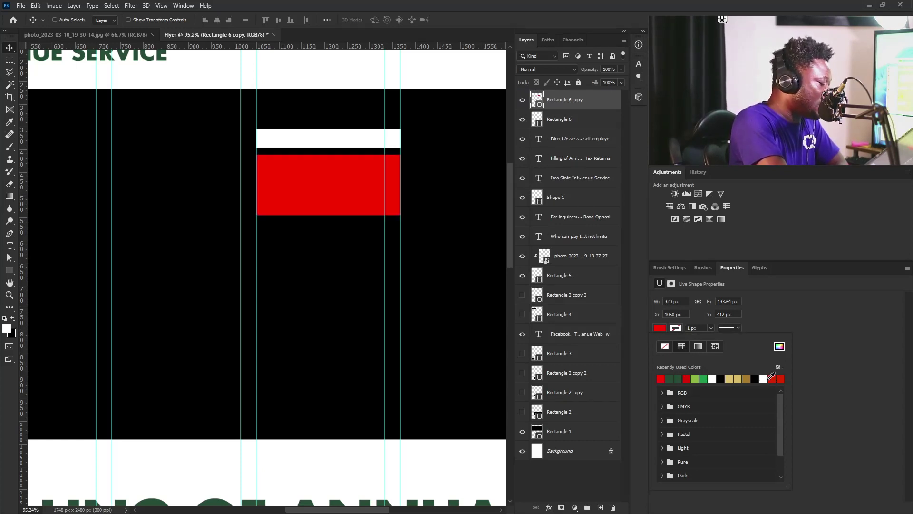
click(773, 379)
click(566, 120)
click(661, 330)
click(688, 378)
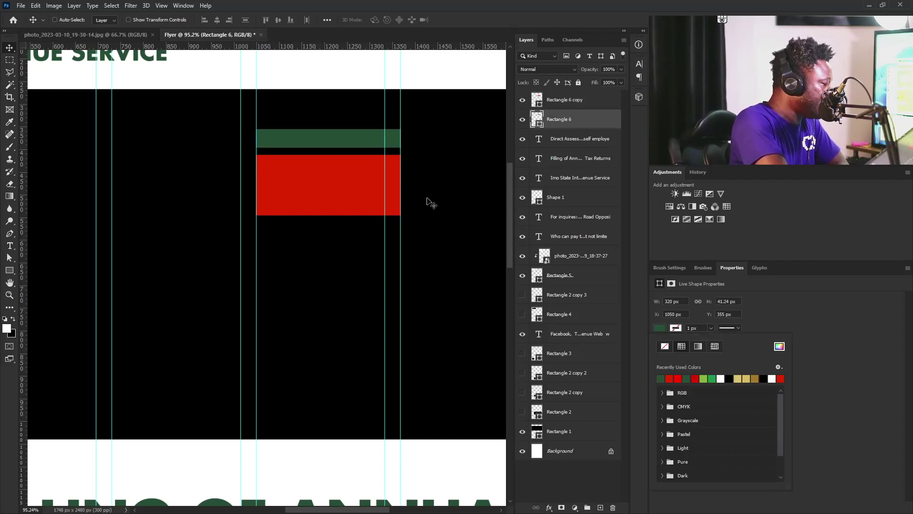
Add the text "31st March 2023" in the black area below the red rectangle
click(12, 245)
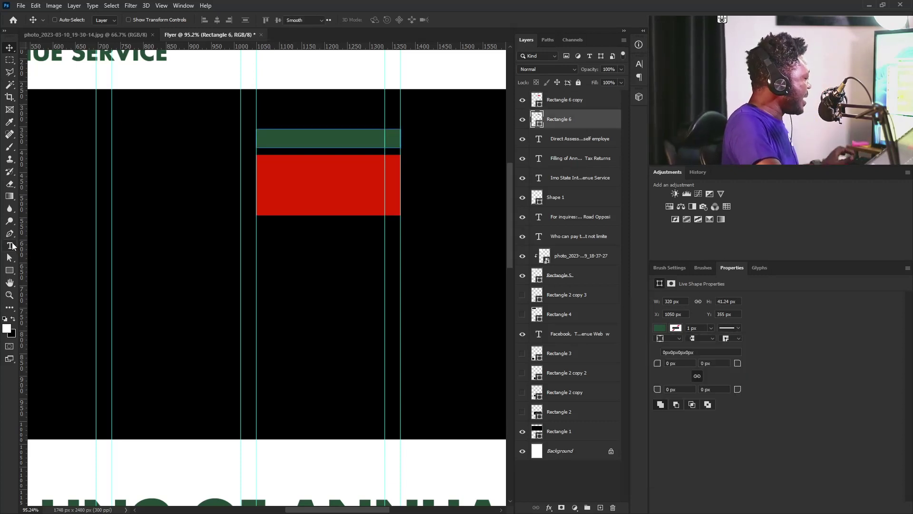
click(288, 263)
text(31st March 2023)
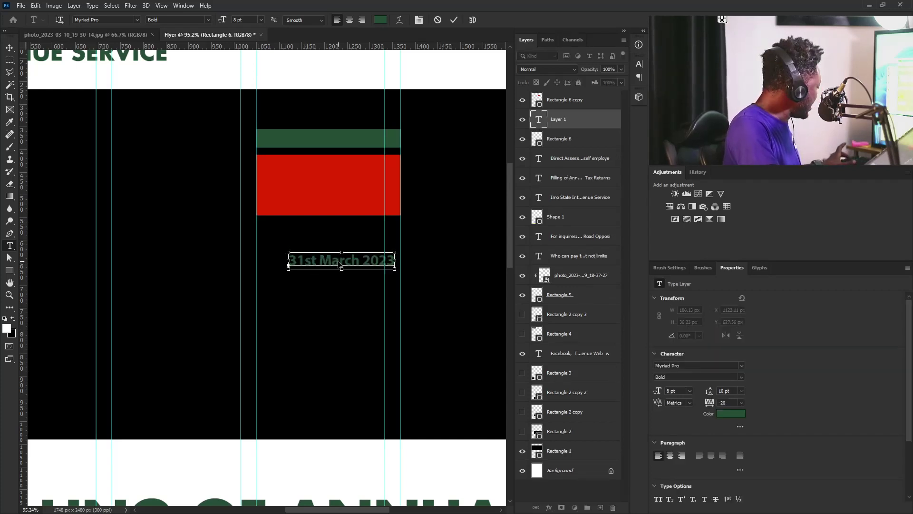
Set the date text's font to Futura LT Bold and turn on All Caps
key(ctrl+a)
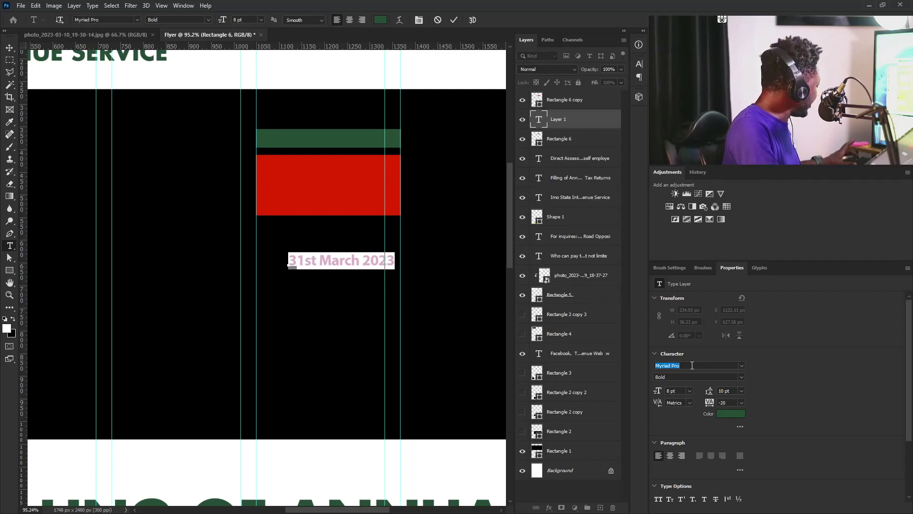
text(future)
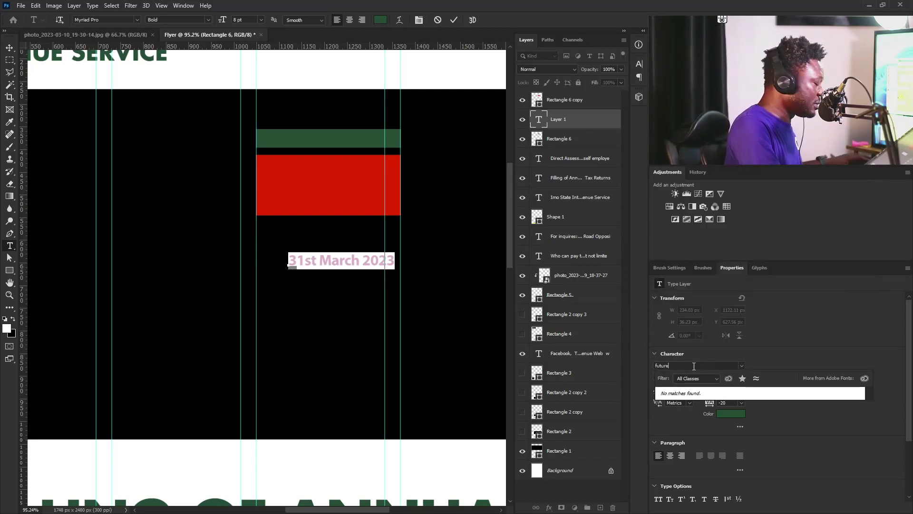
key(BackSpace)
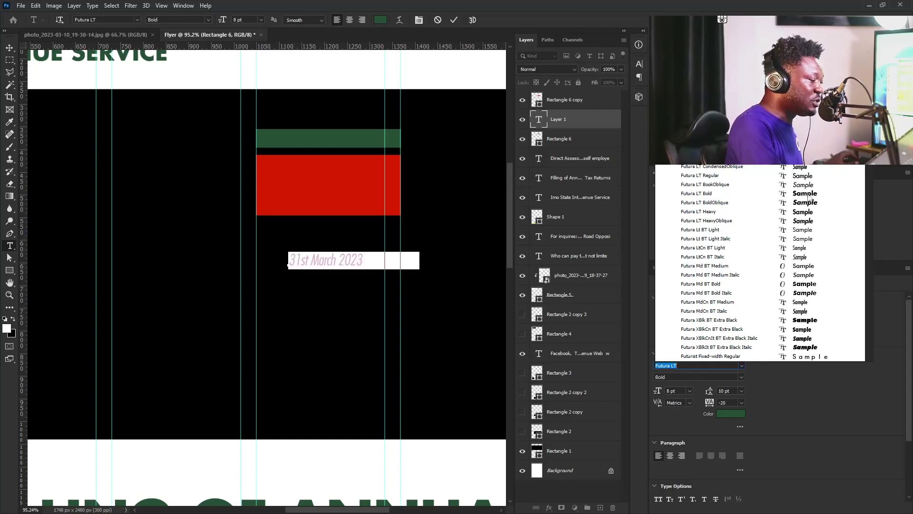
key(Escape)
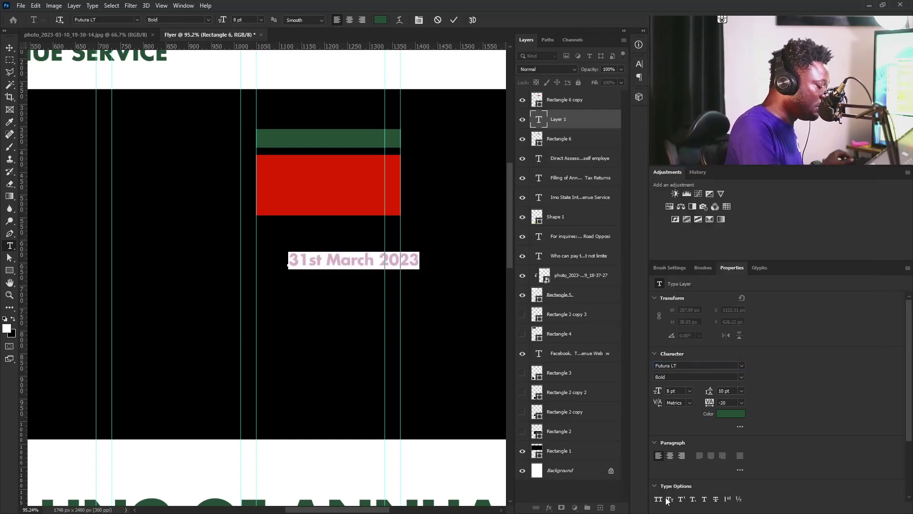
click(660, 499)
Reword the date as "MARCH 31, 2023" and break it into two lines after MARCH
click(331, 261)
drag(331, 260, 288, 265)
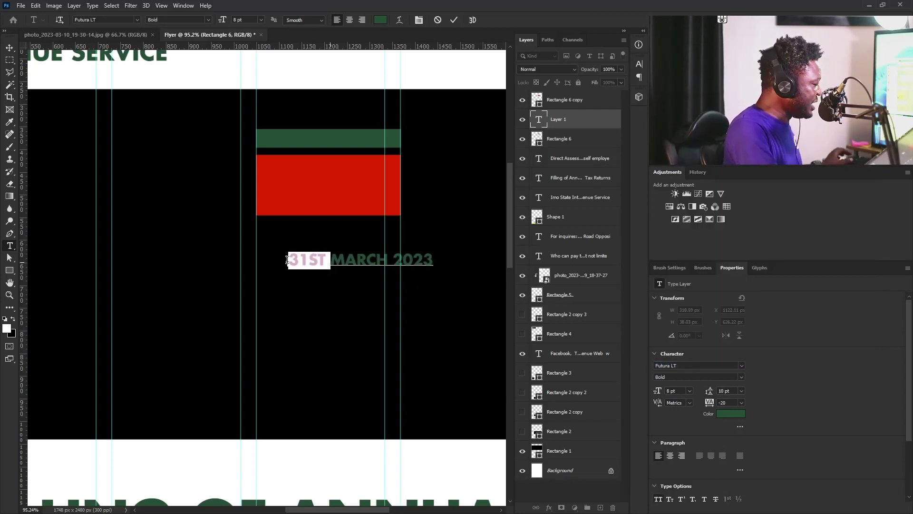
key(BackSpace)
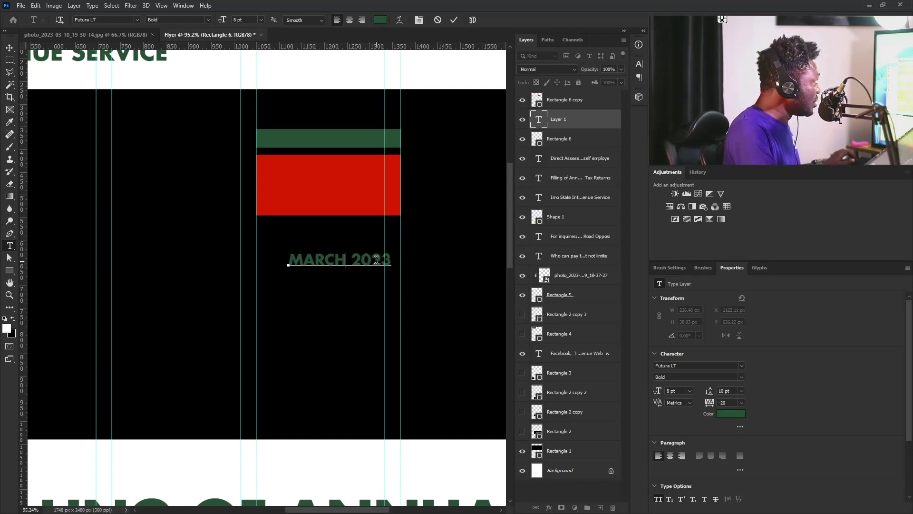
text(31ST)
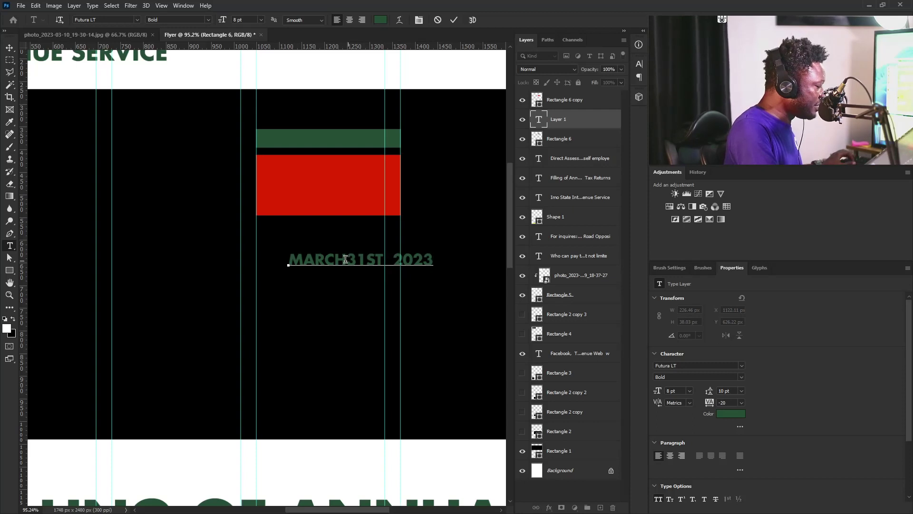
click(372, 260)
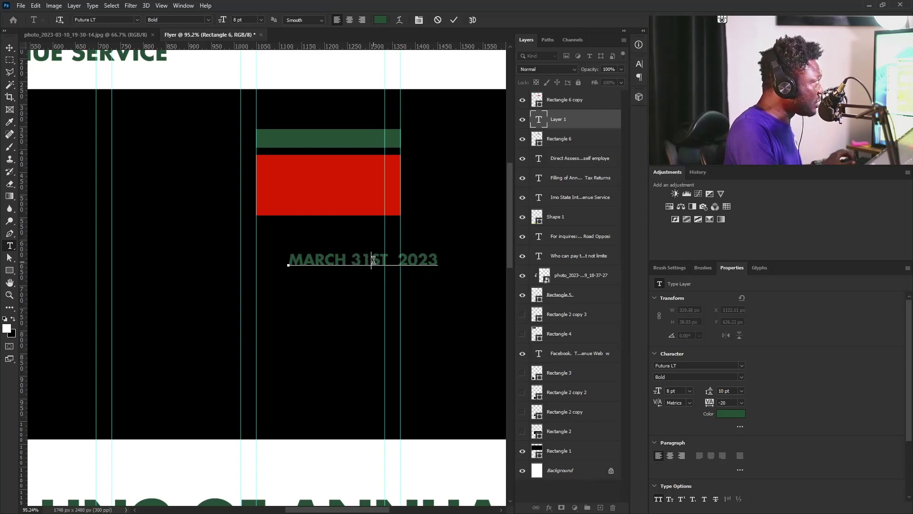
drag(371, 259, 384, 259)
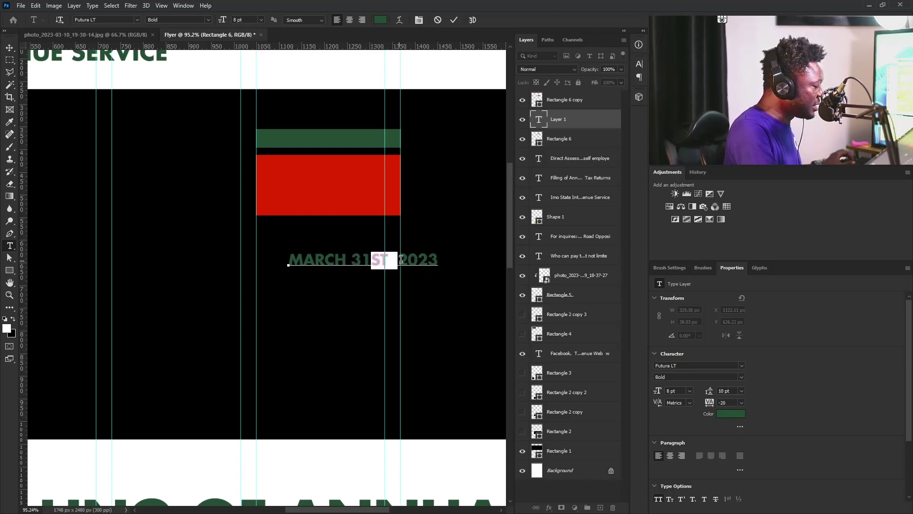
key(BackSpace)
text(,)
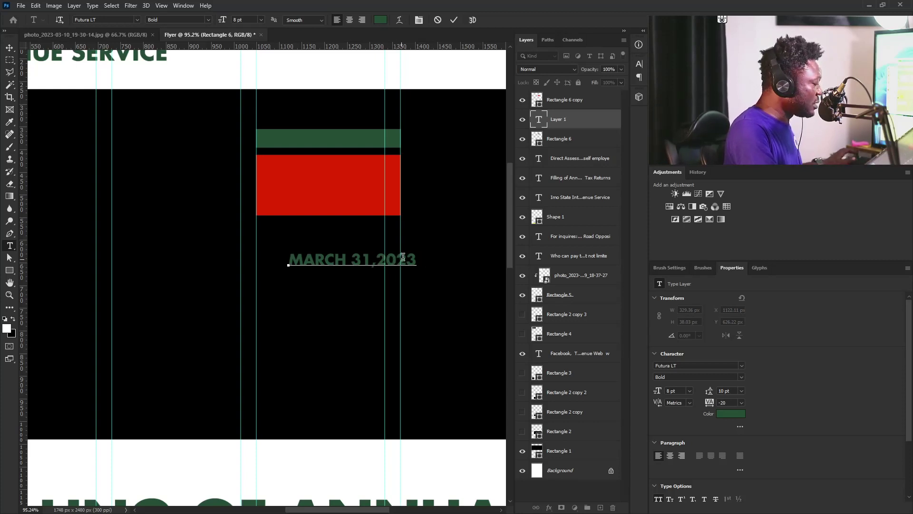
text(,)
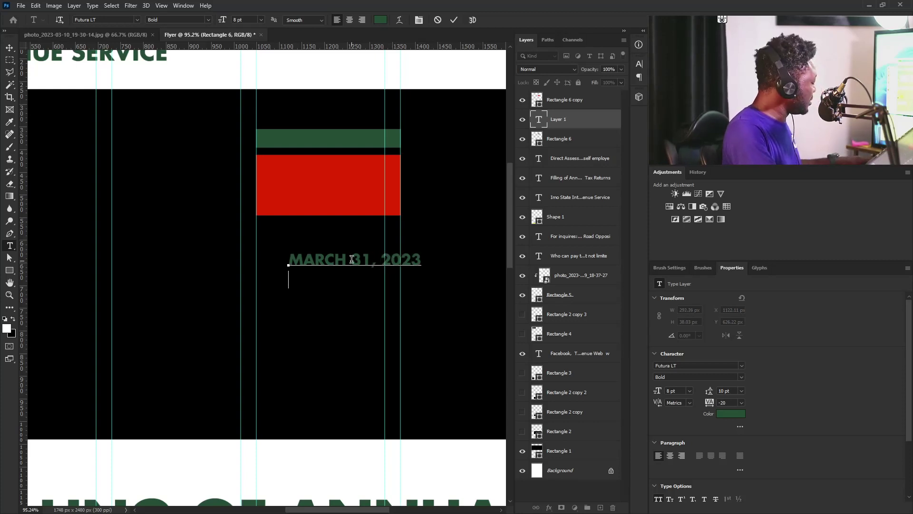
click(352, 260)
key(Return)
Move the date text onto the red rectangle and bring its layer to the top of the stack
click(10, 47)
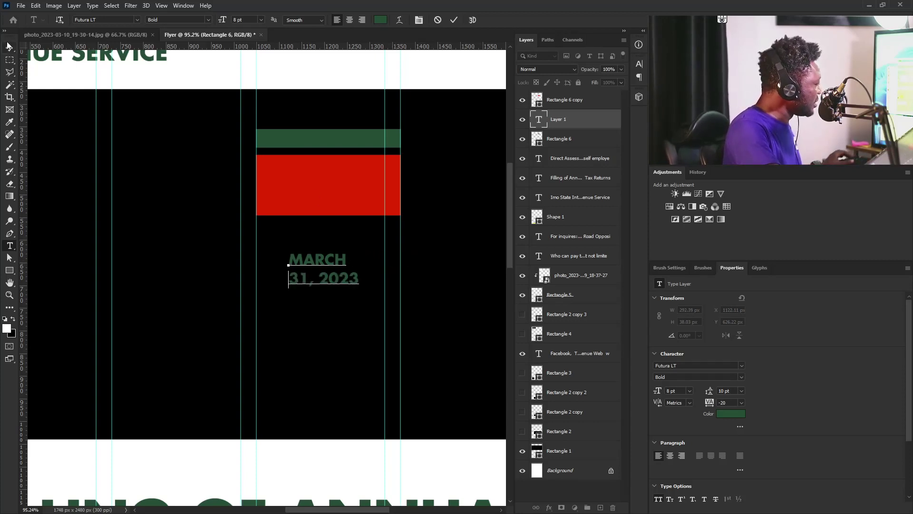
drag(268, 252, 279, 178)
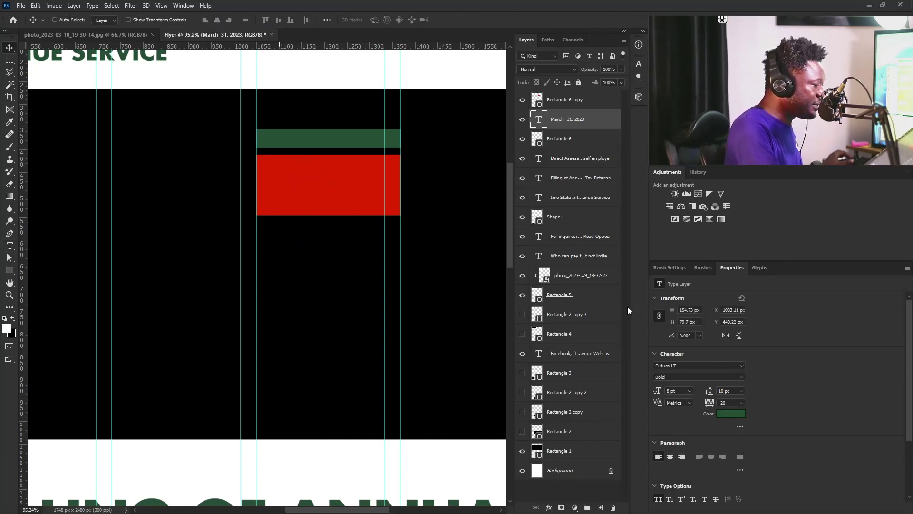
drag(566, 118, 566, 93)
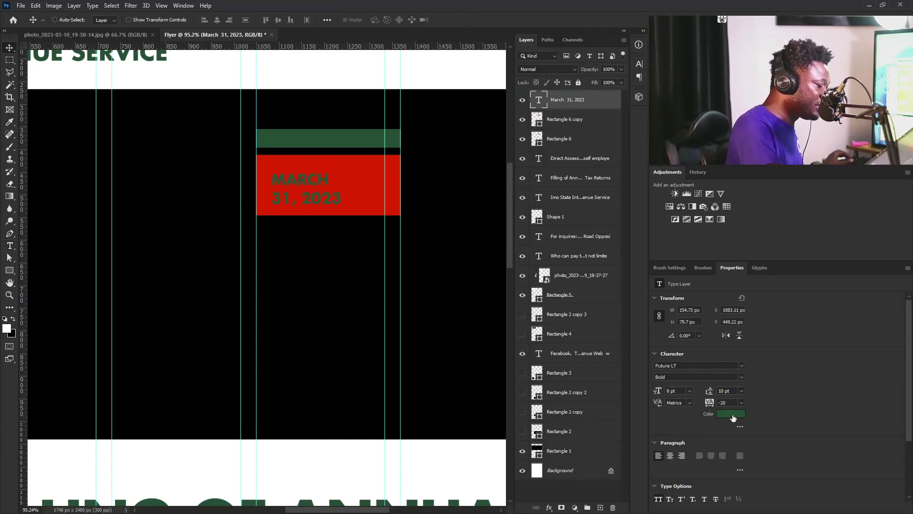
Recolour the date text white and shift it slightly up and left within the red rectangle
click(736, 414)
click(662, 234)
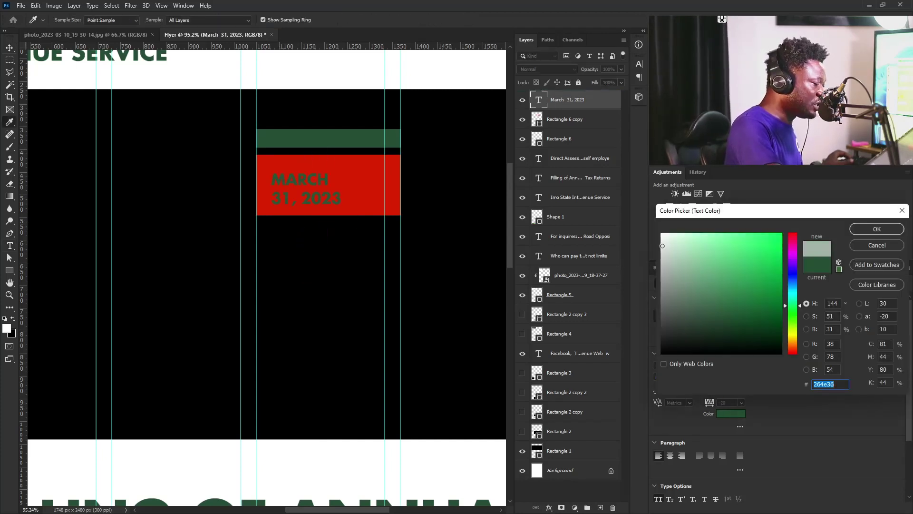
click(883, 226)
drag(307, 189, 303, 185)
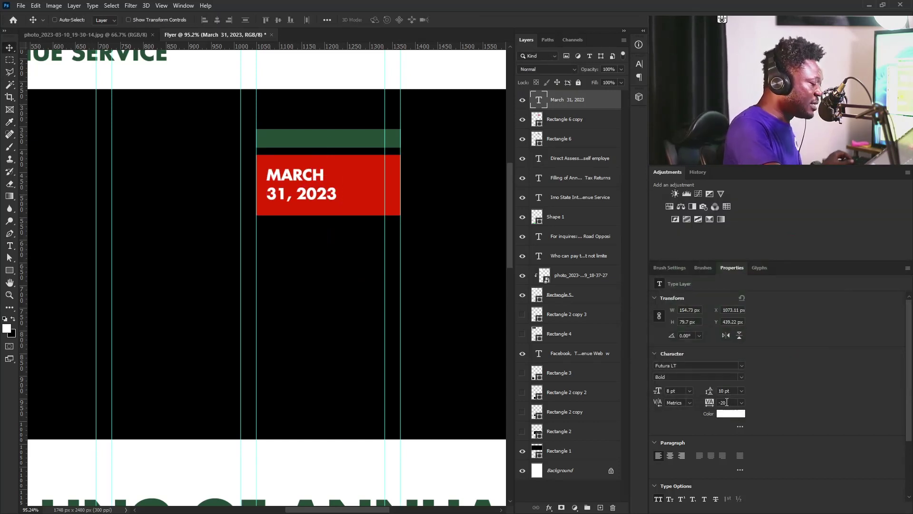
Set the date text's leading to 9 pt and scale the text up proportionally to about 10.16 pt
click(723, 391)
text(7)
key(Return)
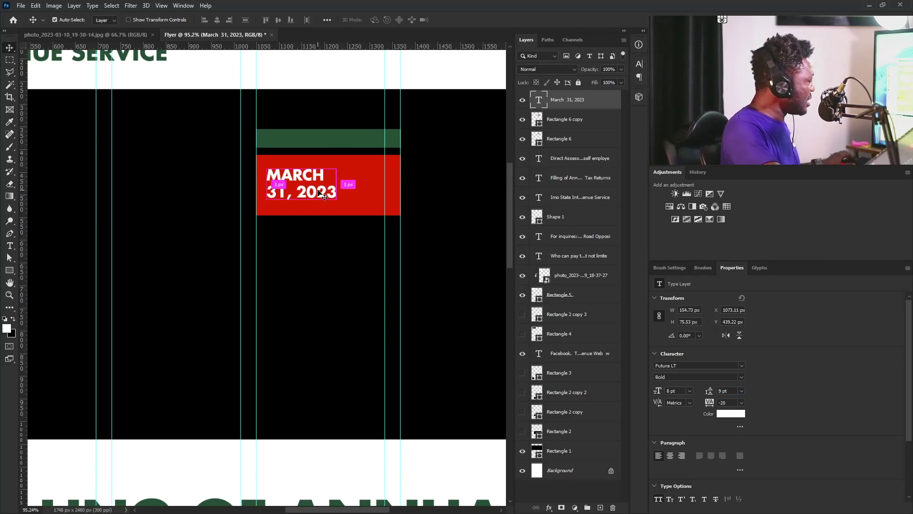
key(ctrl+t)
drag(336, 201, 352, 208)
drag(352, 166, 355, 166)
key(Return)
Narrow the red rectangle from its right side to the nearest column guide, about 284 px wide
right_click(384, 173)
click(405, 178)
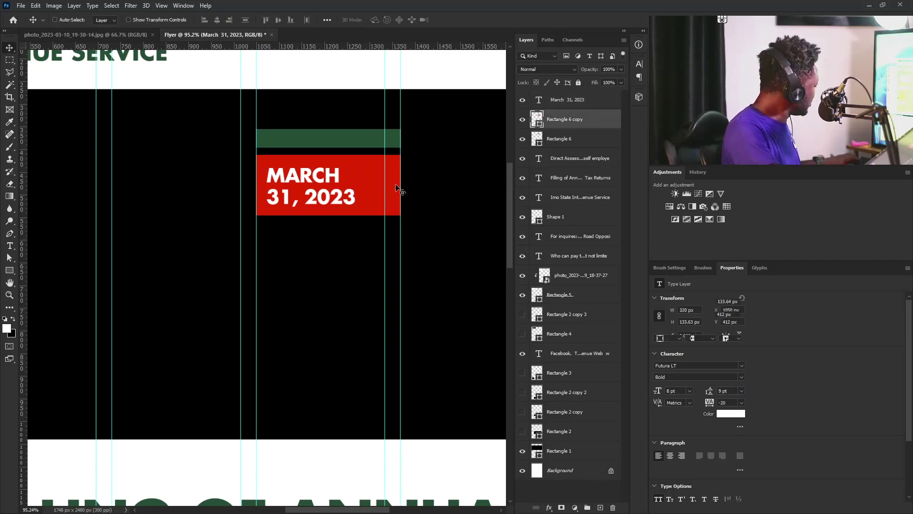
key(ctrl+t)
drag(400, 185, 387, 183)
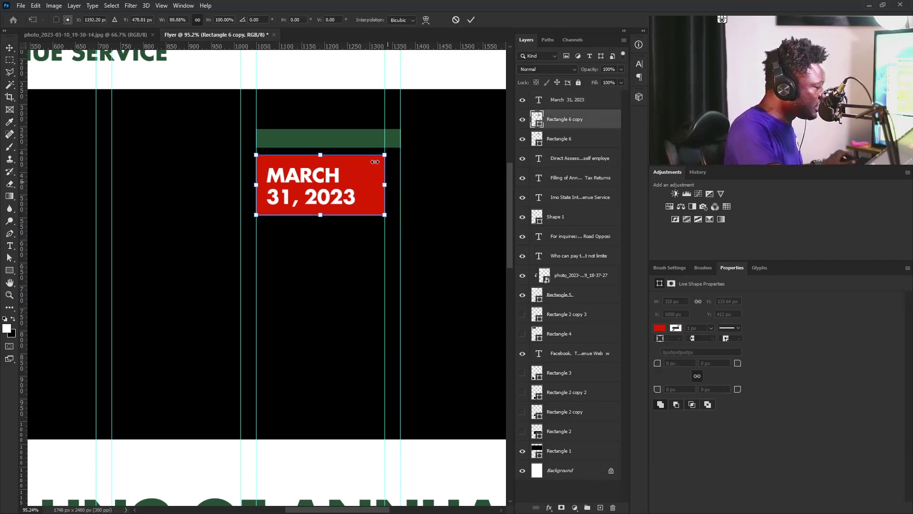
key(Return)
Narrow the green bar above the date from its right side so it ends just past the date text
right_click(360, 142)
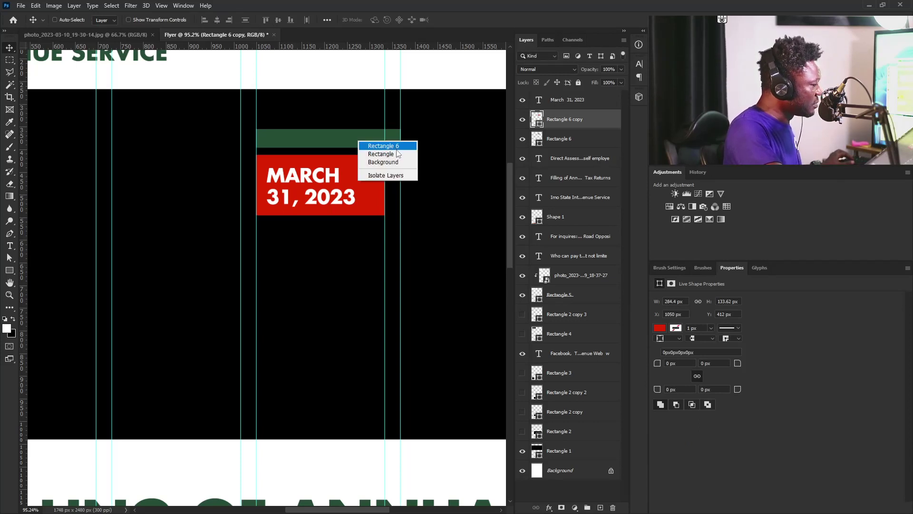
click(390, 146)
key(ctrl+t)
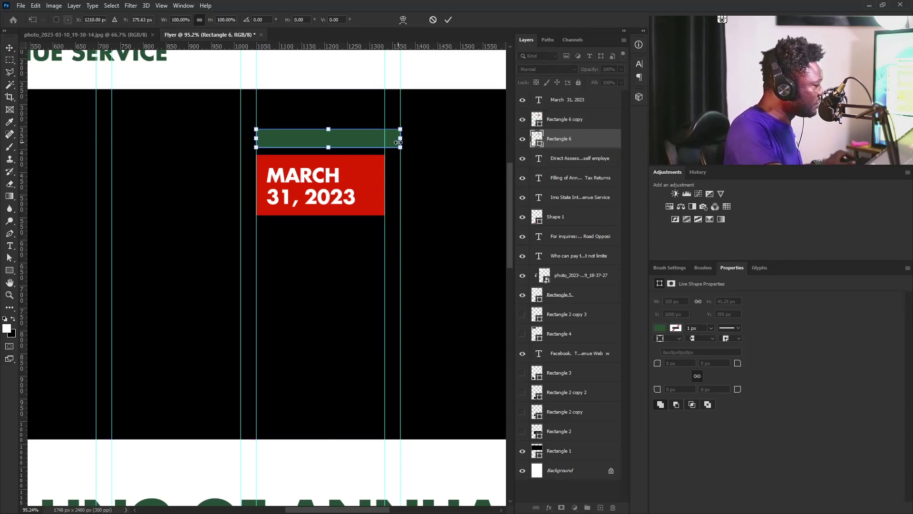
drag(400, 139, 366, 139)
key(Return)
Narrow the red rectangle to 246.5 px so its right edge lines up with the green bar
right_click(384, 189)
click(395, 193)
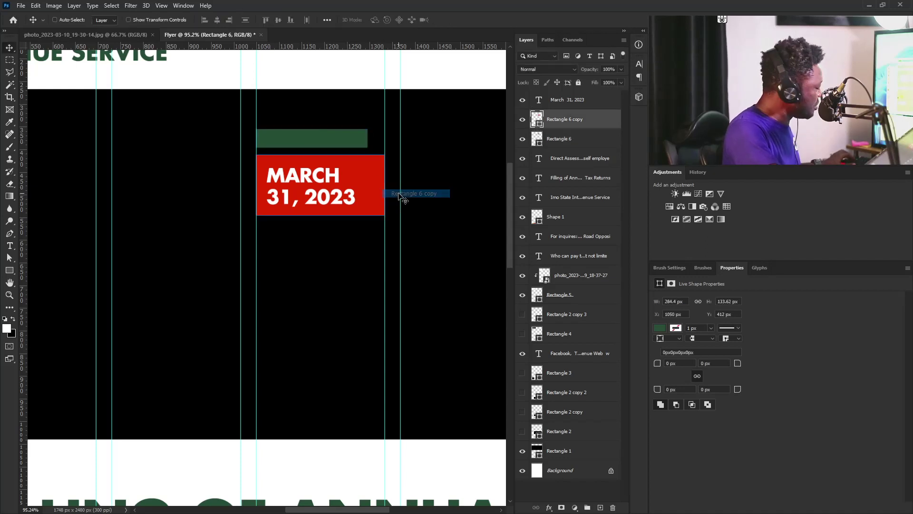
click(441, 198)
key(ctrl+t)
drag(381, 184, 369, 184)
key(Return)
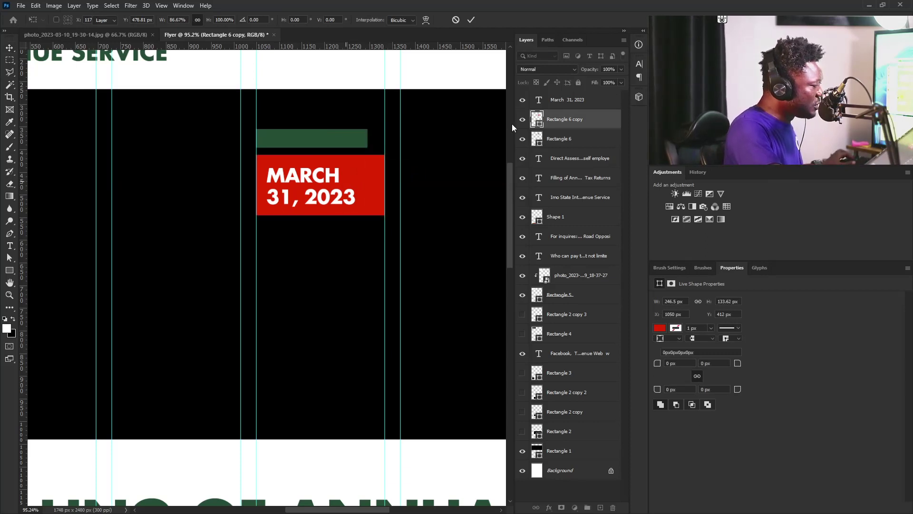
Select the date text and shift it slightly to balance its margins inside the narrowed red rectangle
ctrl+click(338, 191)
right_click(334, 190)
click(335, 193)
drag(321, 193, 322, 195)
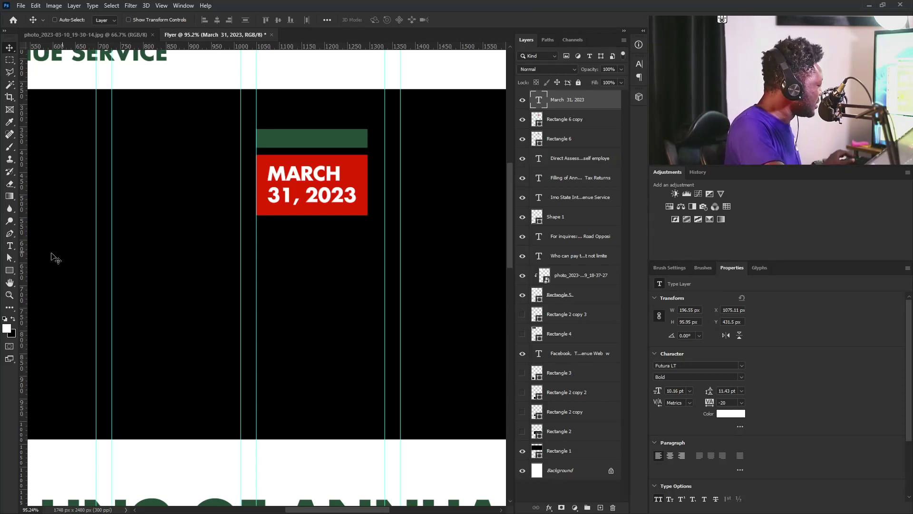
Add the text "Deadline for filing is", scale it down to about 2.88 pt and place it on the green bar
click(9, 247)
click(225, 301)
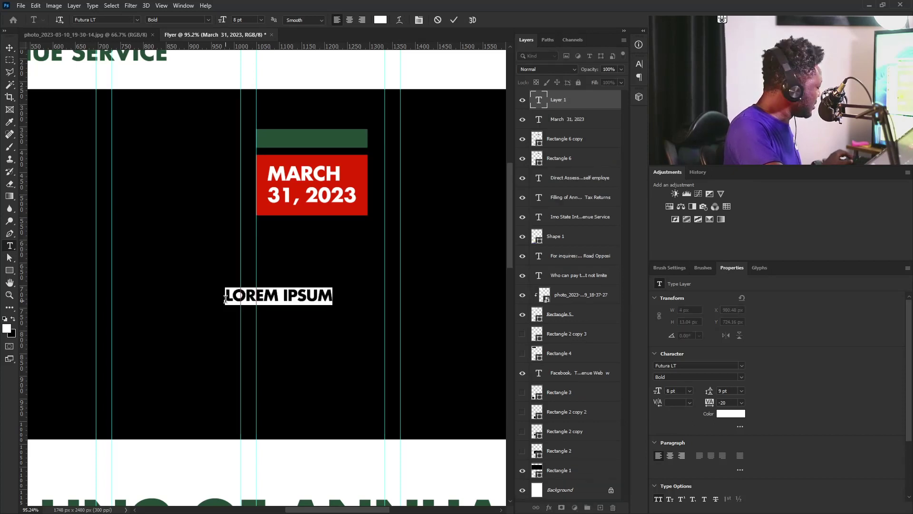
key(ctrl+v)
click(9, 48)
key(ctrl+t)
drag(367, 289, 310, 147)
key(Return)
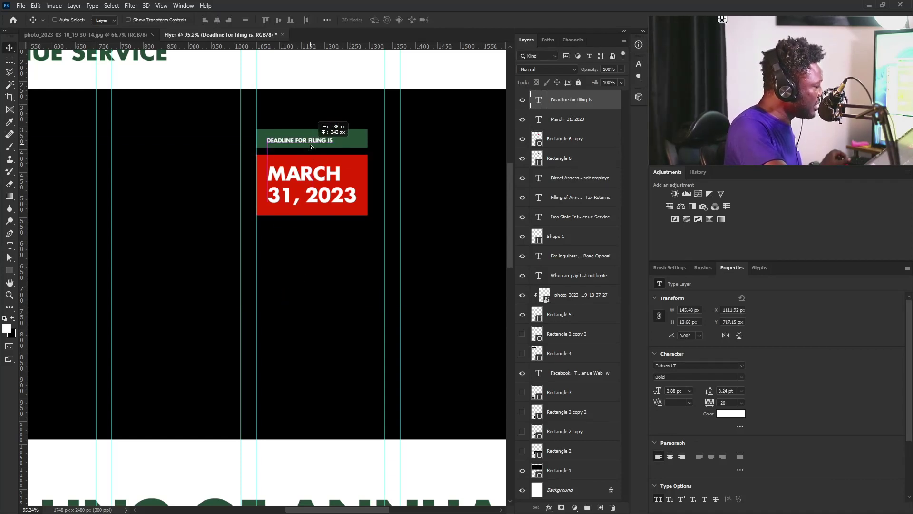
Enlarge the green bar's text to about 3.21 pt and nudge it up 2 px
key(ctrl+t)
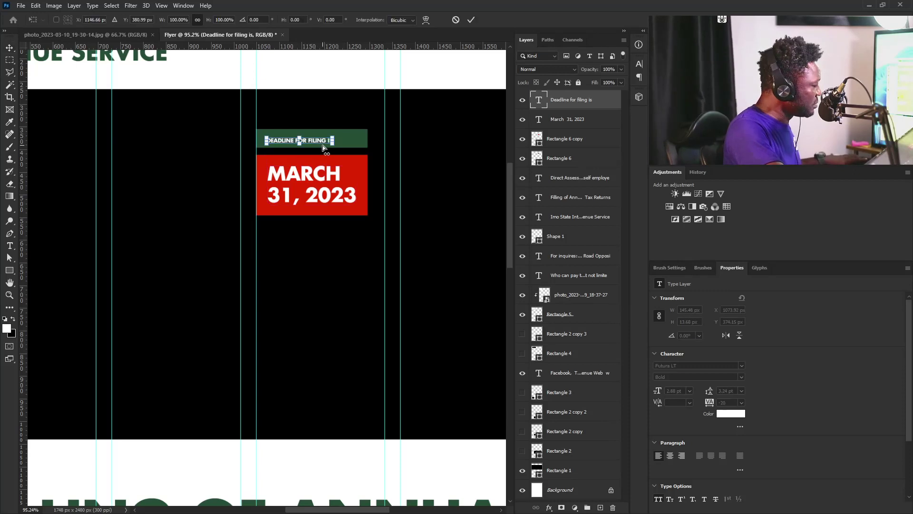
drag(333, 137, 340, 136)
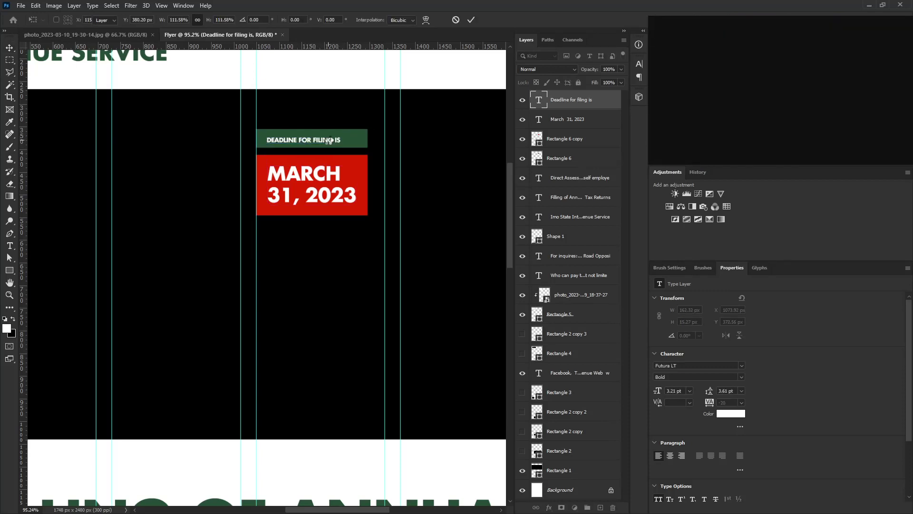
key(Return)
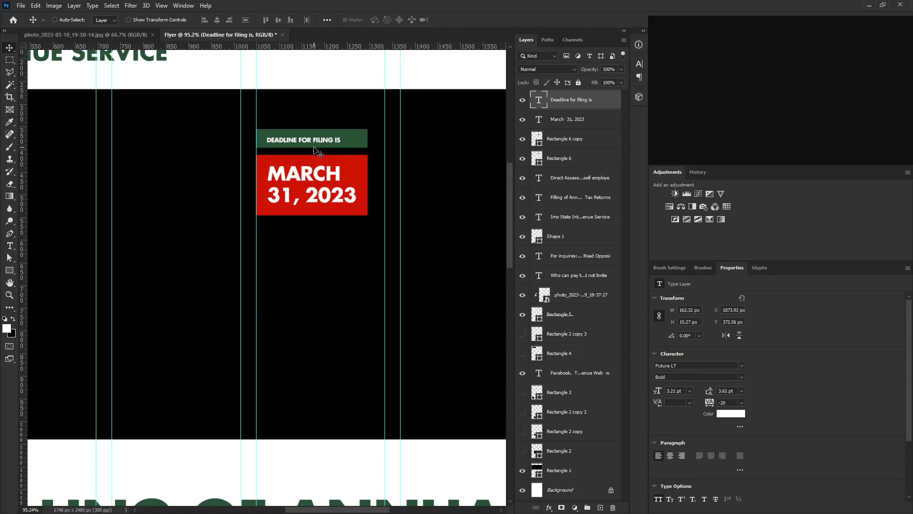
key(Up)
key(Up)
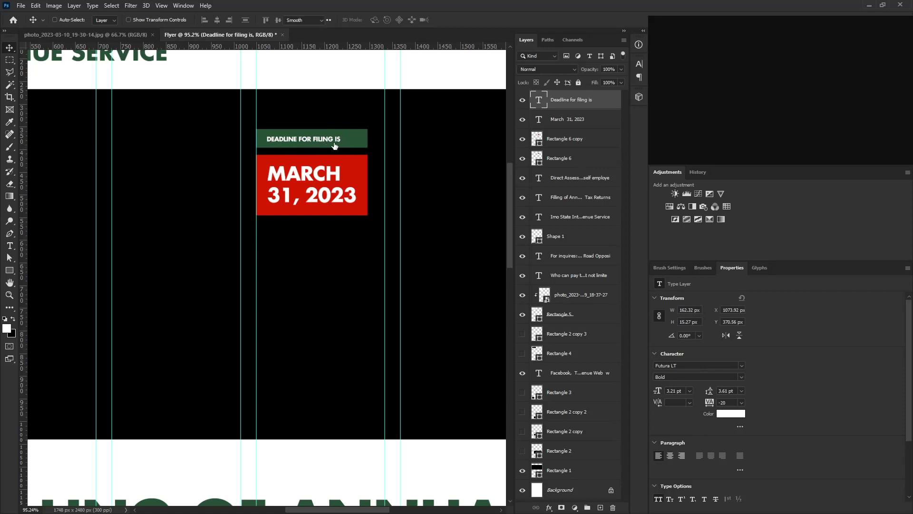
Reword the text on the green bar as "FORM DEADLINE"
double_click(337, 143)
click(300, 138)
drag(308, 137, 341, 139)
click(295, 139)
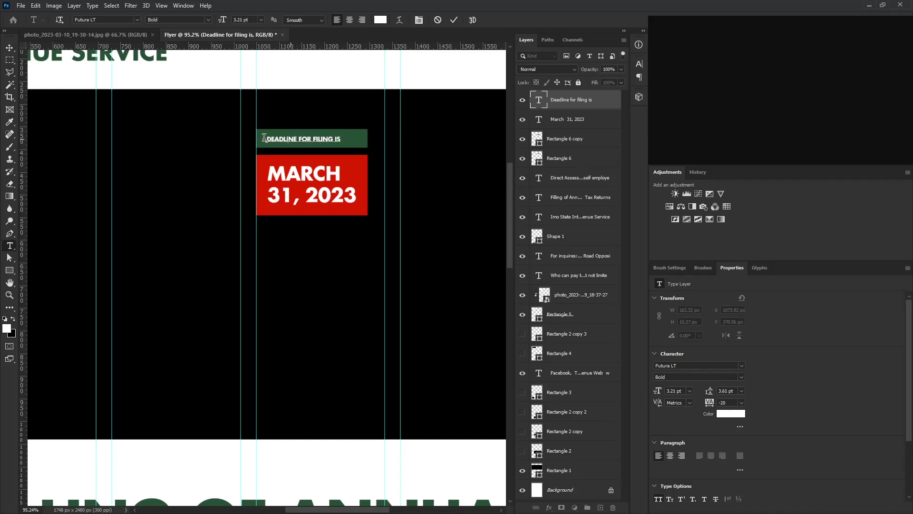
text(FORM)
key(shift+End)
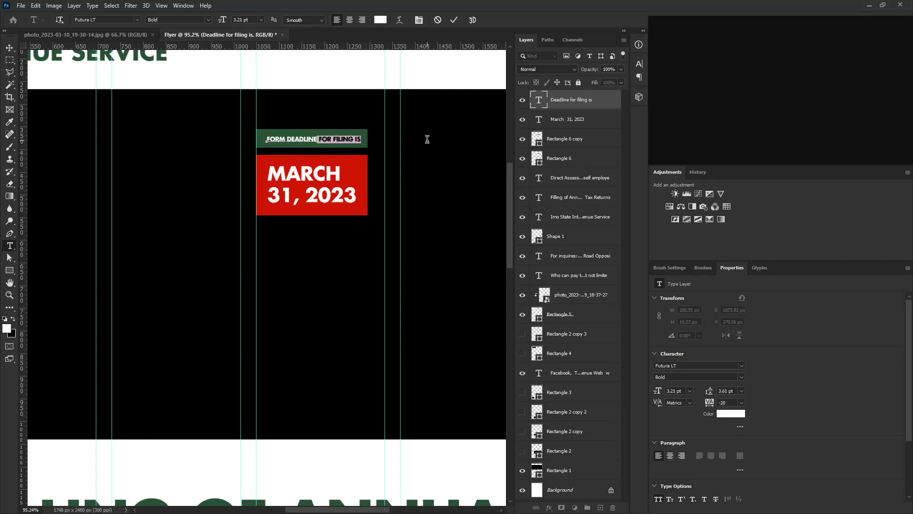
key(BackSpace)
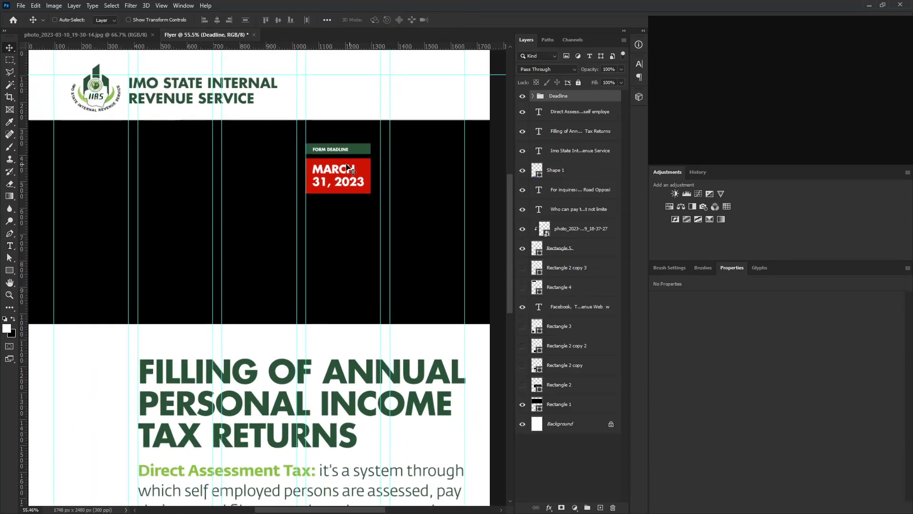
Move the Deadline group to the last grid column and scale it to about 116.58% to fill the column's width
drag(329, 166, 410, 164)
key(ctrl+t)
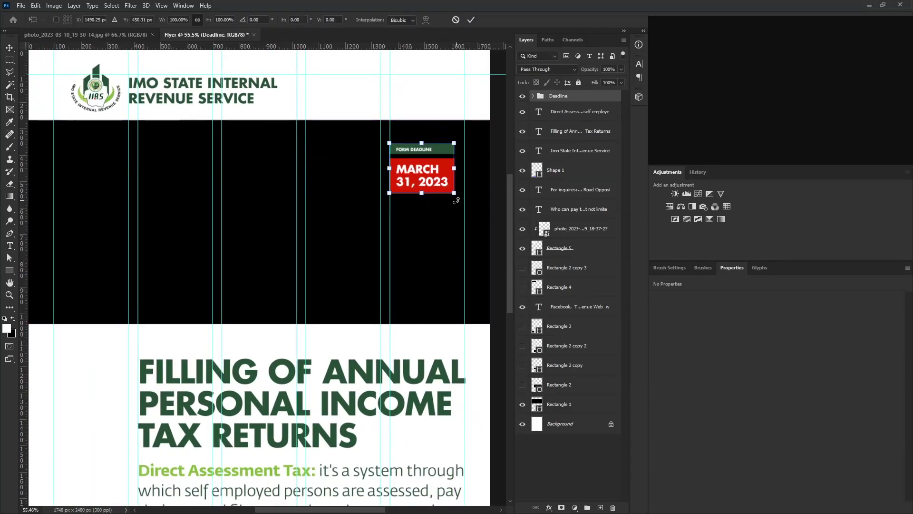
drag(454, 194, 466, 207)
key(Return)
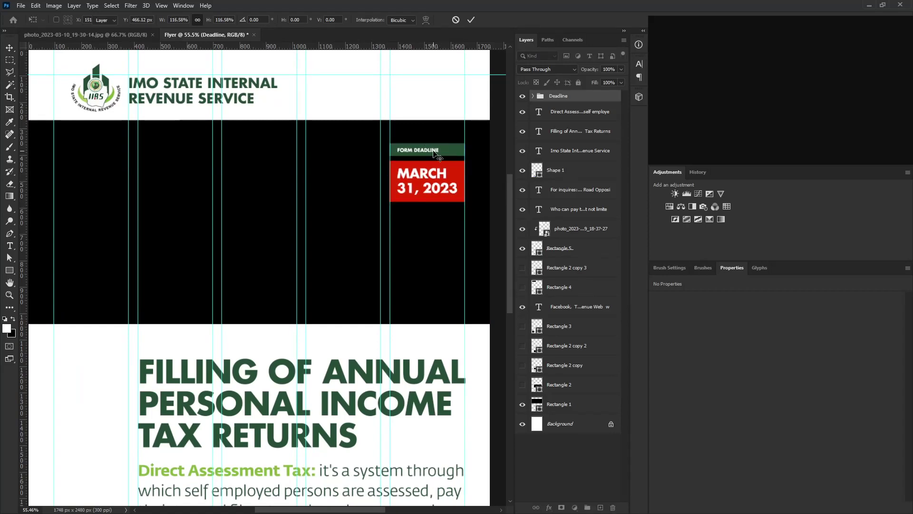
Fill the large black rectangle with the recently used dark green and stretch its lower edge slightly downward
scroll(351, 195, down, 3)
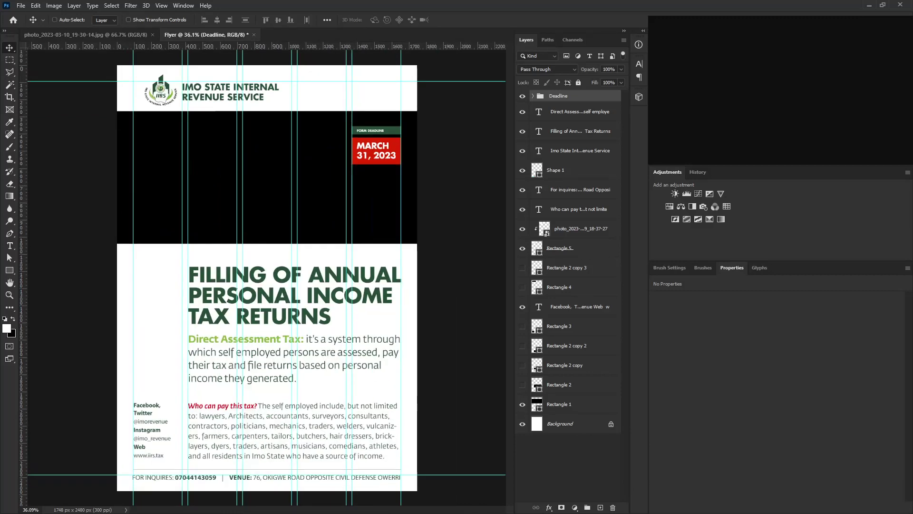
click(566, 409)
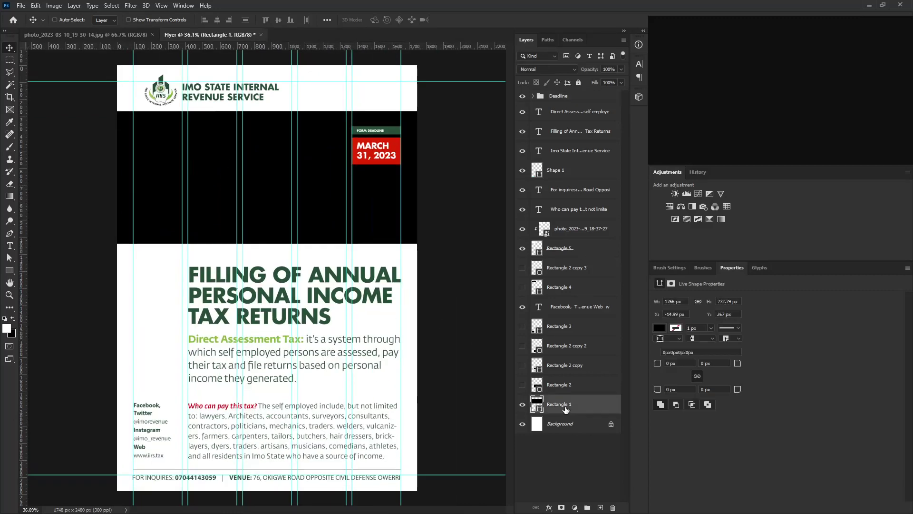
click(660, 329)
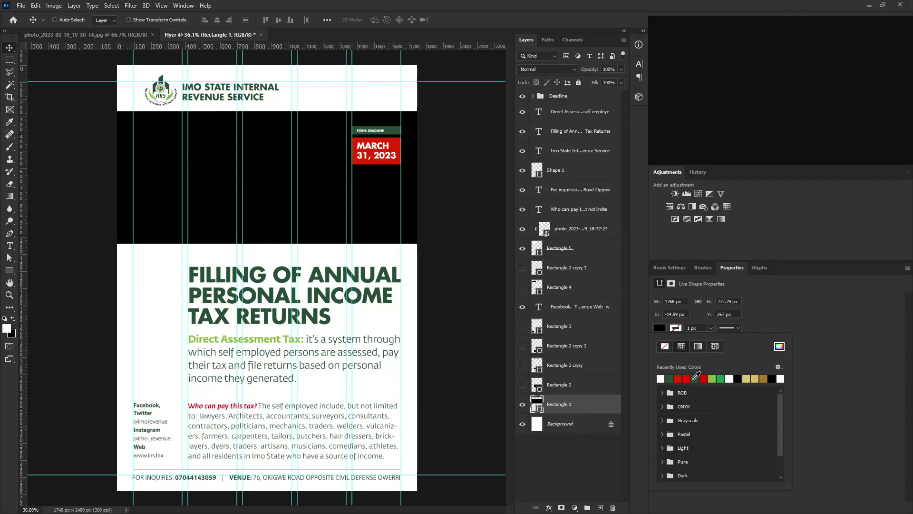
click(695, 378)
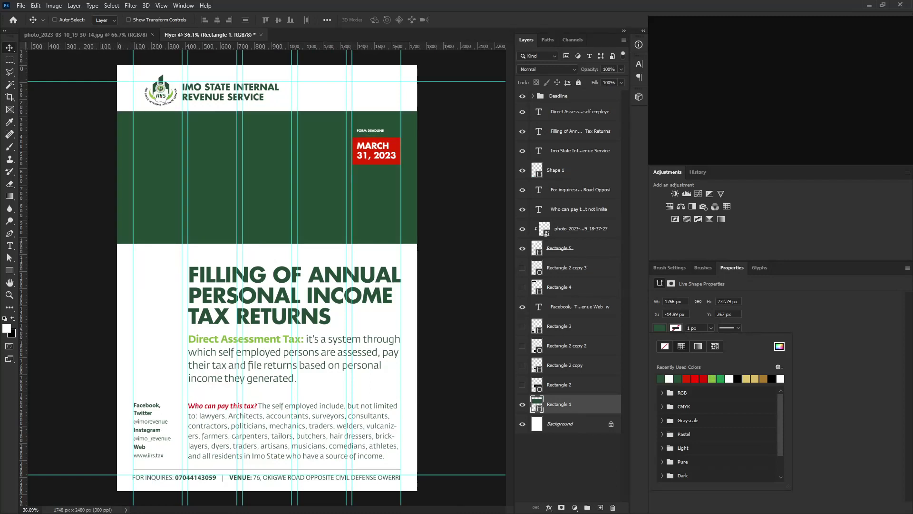
key(Return)
key(ctrl+t)
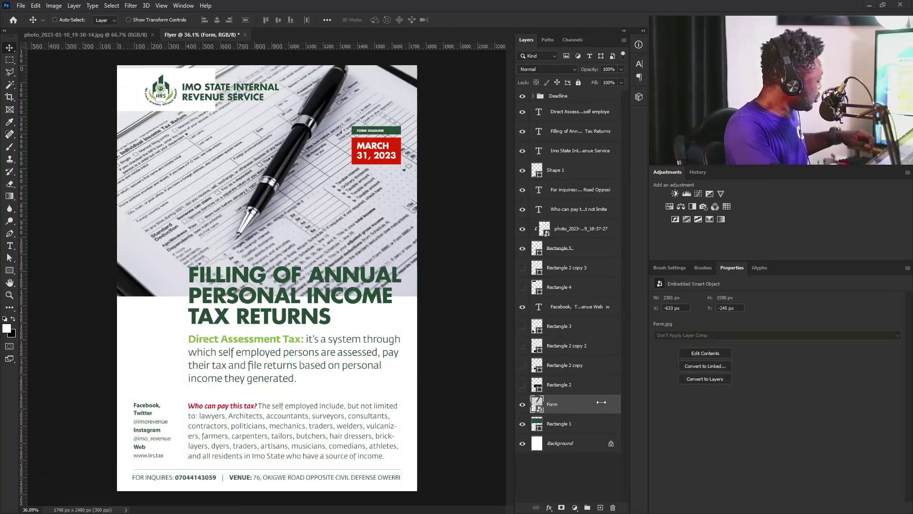
Clip the Form photo to the green rectangle beneath it and set its blend mode to Luminosity
alt+click(576, 412)
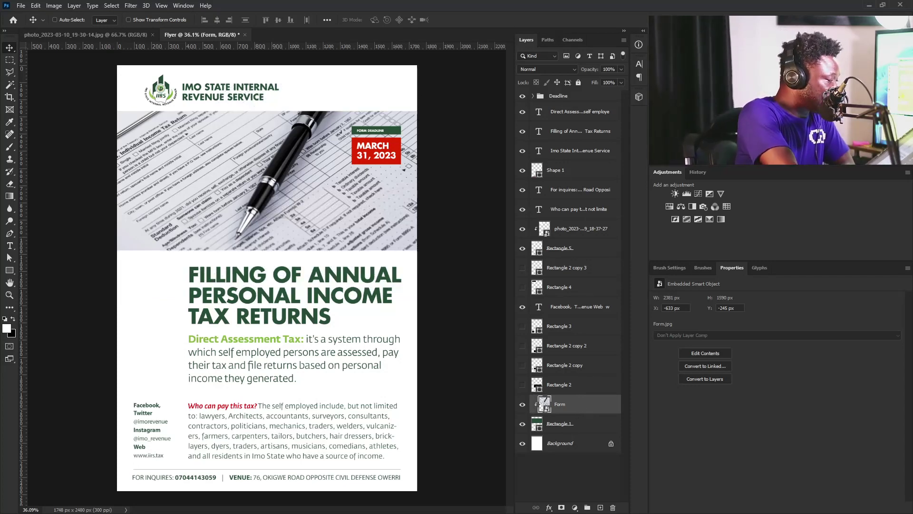
click(543, 69)
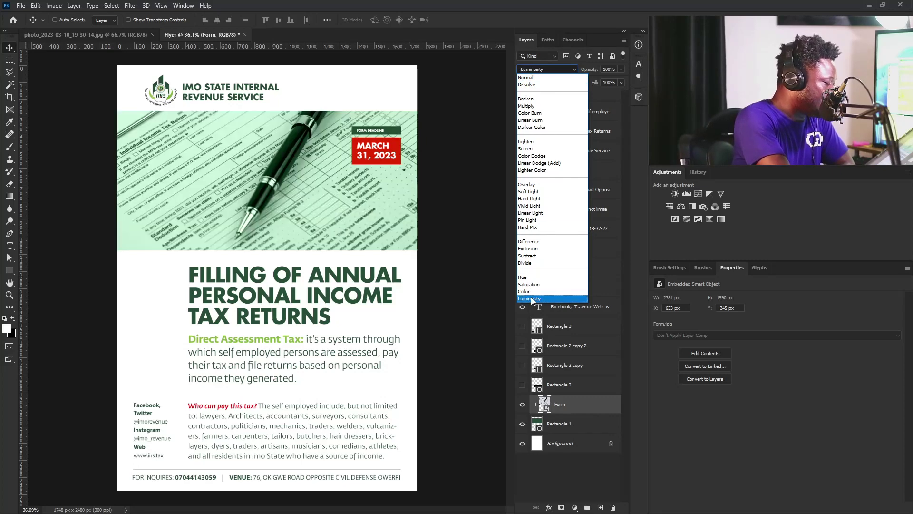
click(531, 299)
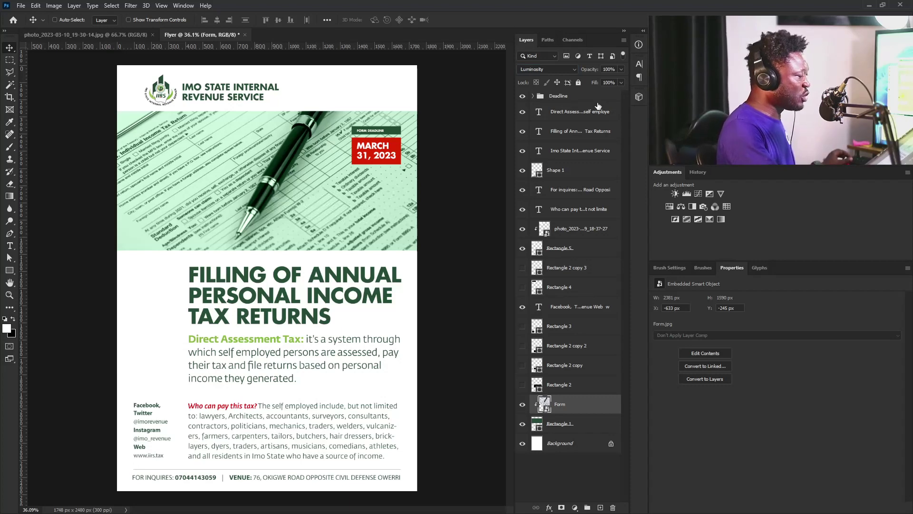
Draw a circle about 742 px across, above the Deadline group, overlapping the photo's lower edge and the headline
ctrl+click(591, 404)
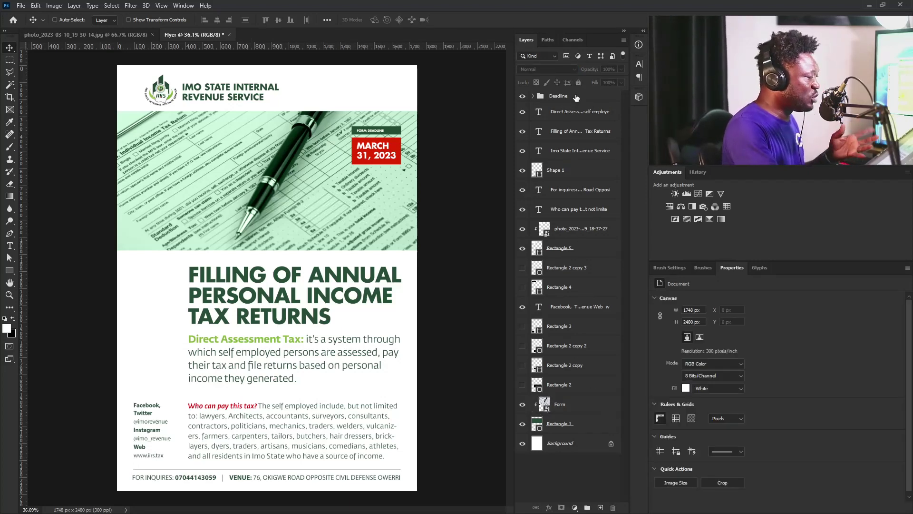
click(577, 97)
click(14, 271)
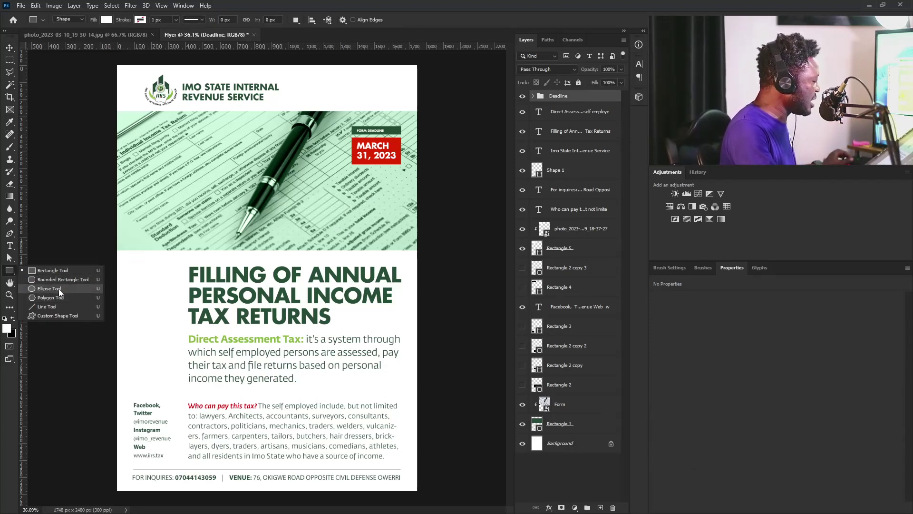
click(59, 288)
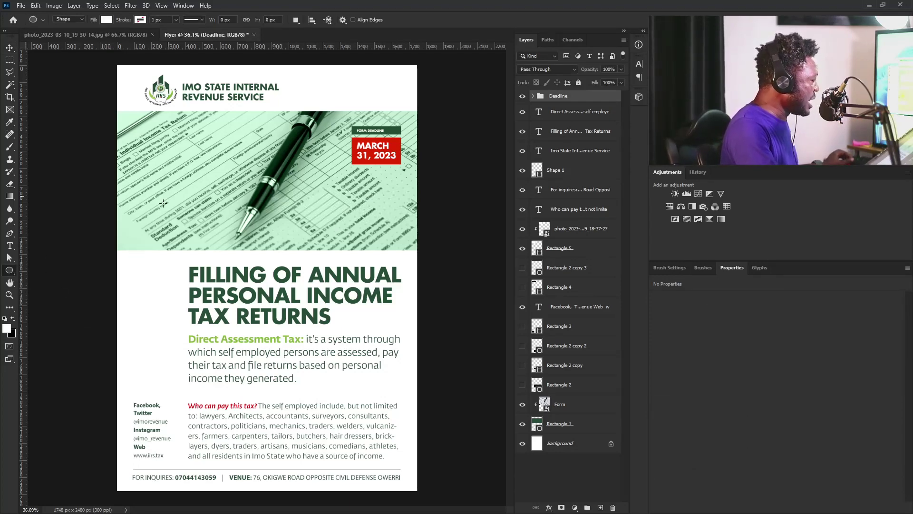
mouse_move(147, 199)
mouse_down()
mouse_move(245, 271)
mouse_move(270, 298)
mouse_move(274, 327)
mouse_up()
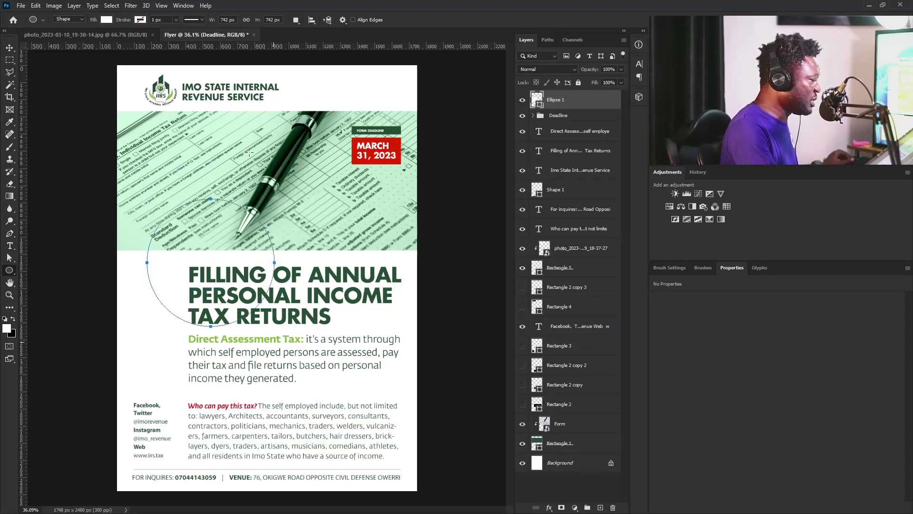
Give the circle no fill and a dark green stroke 145 px wide
click(141, 20)
click(98, 70)
click(51, 38)
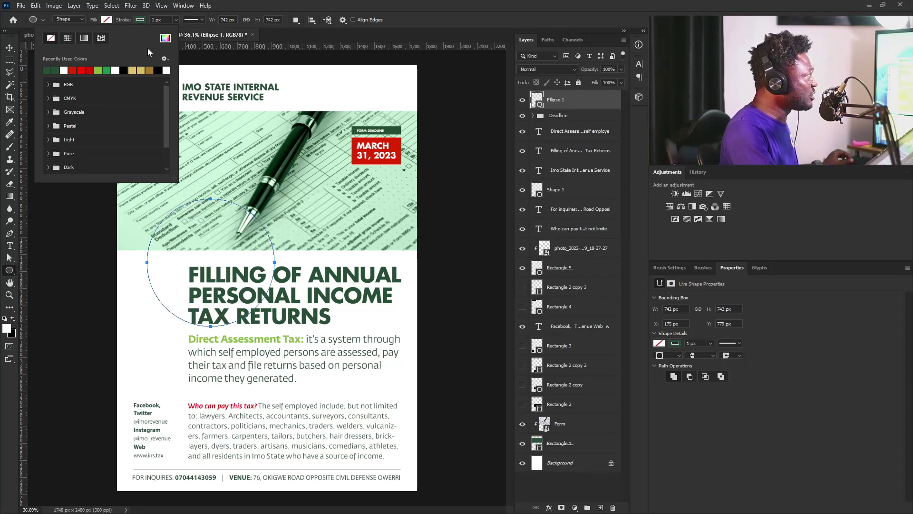
click(158, 19)
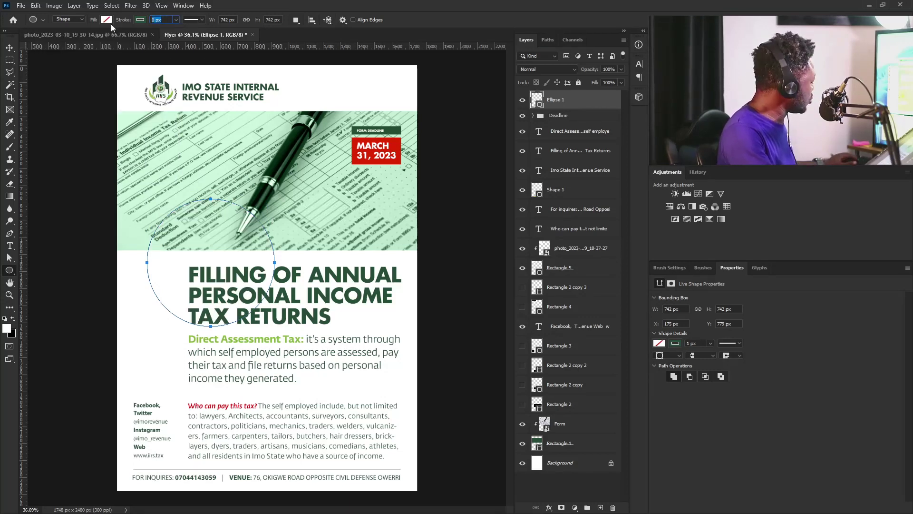
text(45)
key(Return)
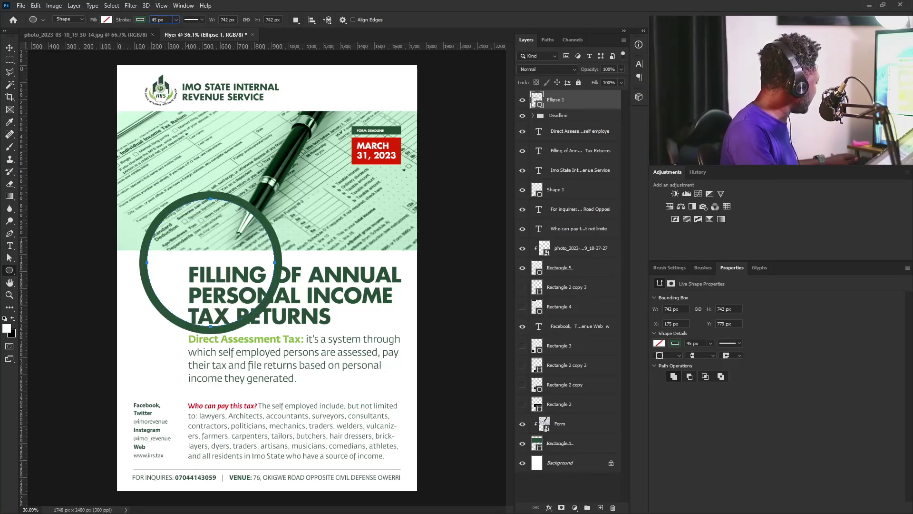
key(Return)
Scale the ring to about 82.82% and place it beside the headline, half off the page's left edge
click(11, 47)
key(ctrl+t)
drag(297, 174, 284, 189)
drag(257, 241, 136, 285)
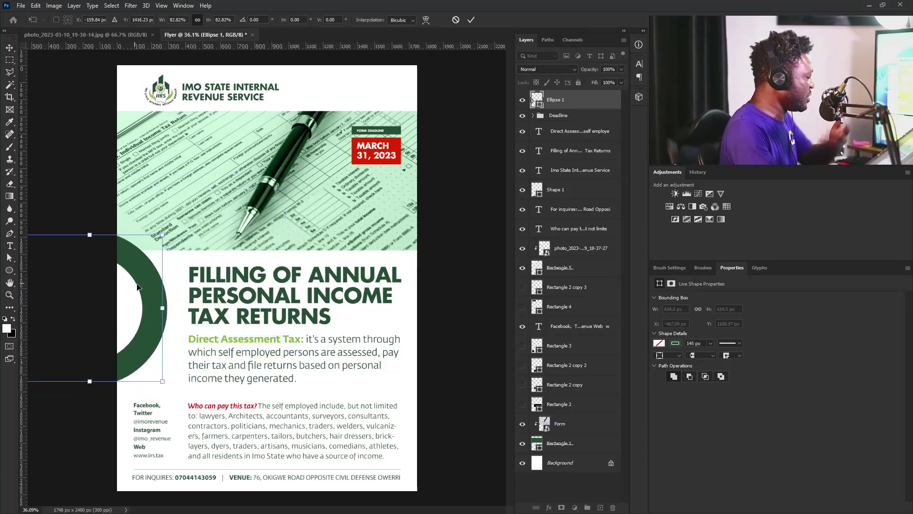
key(Return)
Lower the ring's opacity to 4% and move it down beside the body text and contact details
click(621, 70)
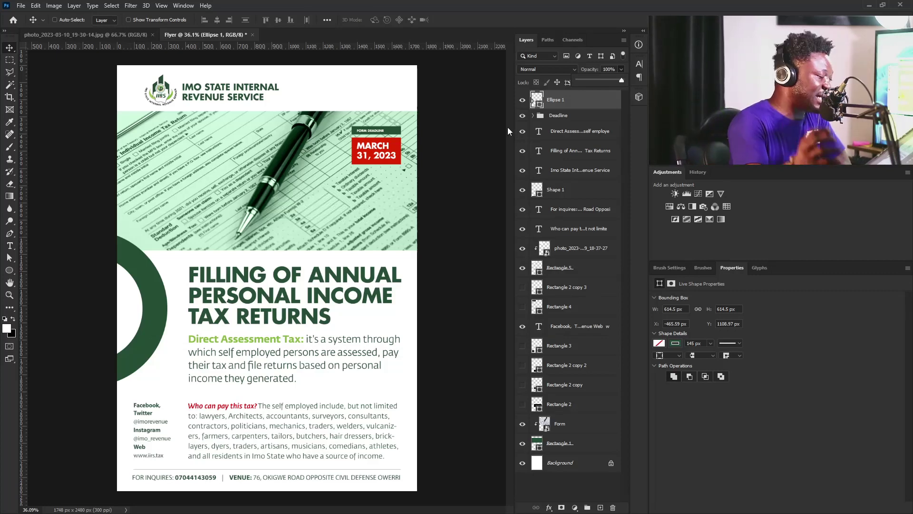
drag(606, 80, 579, 79)
drag(118, 298, 123, 393)
Duplicate the faint ring twice, placing one copy across the header's top edge and the other across the page's lower right edge
drag(583, 105, 601, 507)
drag(107, 442, 358, 78)
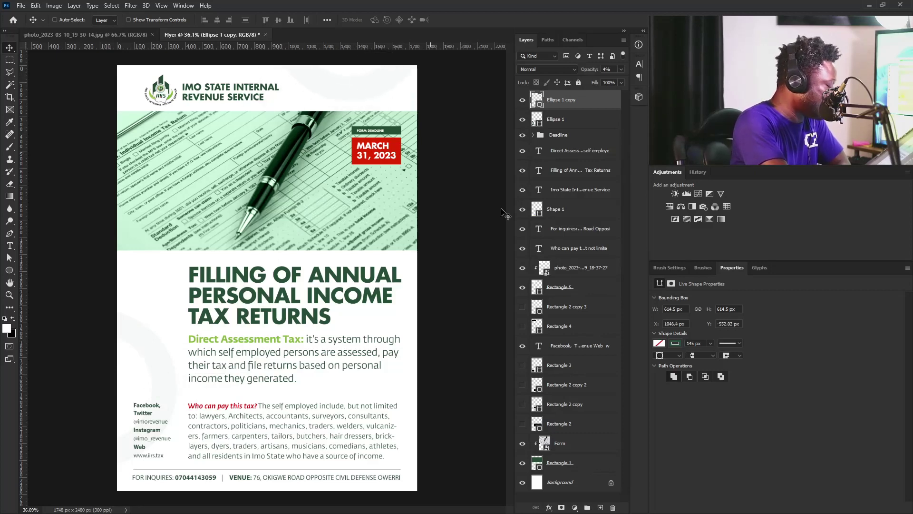
drag(574, 106, 600, 507)
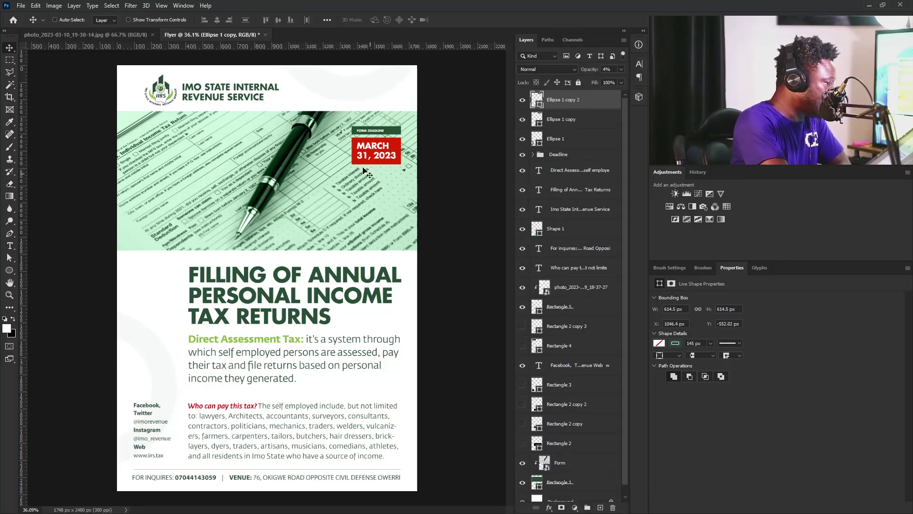
drag(334, 130, 310, 474)
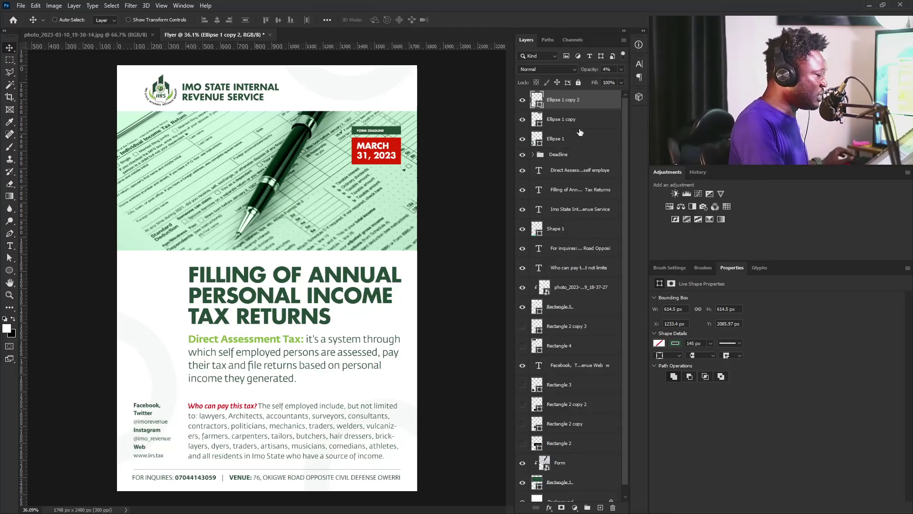
Delete the hidden grid rectangles: Rectangle 2 and its three copies, Rectangle 3 and Rectangle 4
scroll(585, 379, down, 1)
click(569, 381)
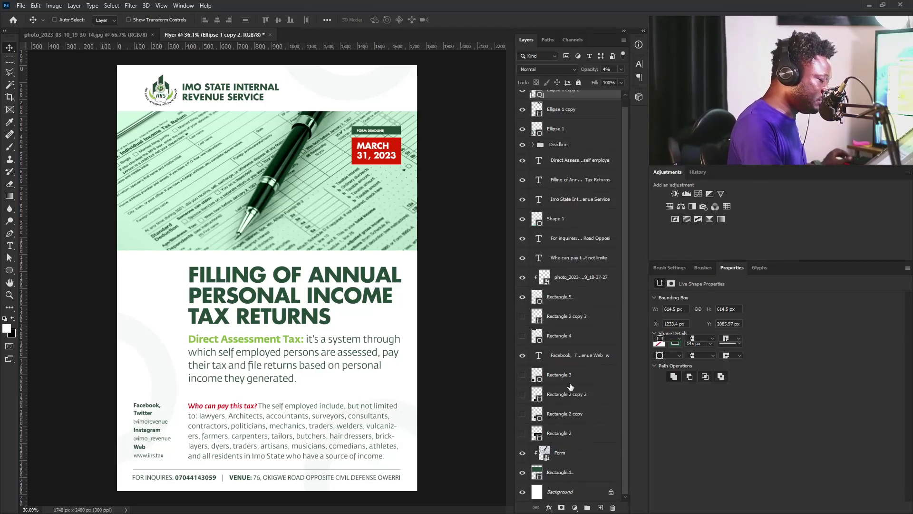
shift+click(563, 438)
drag(562, 438, 611, 507)
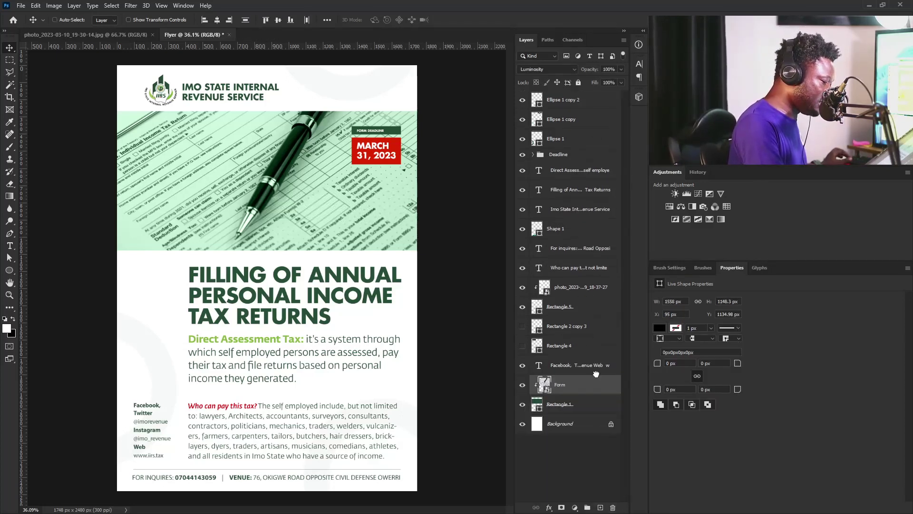
click(571, 326)
shift+click(580, 338)
drag(582, 332, 614, 507)
Group all layers from Rectangle 1 up to the topmost ellipse and duplicate the group
click(563, 366)
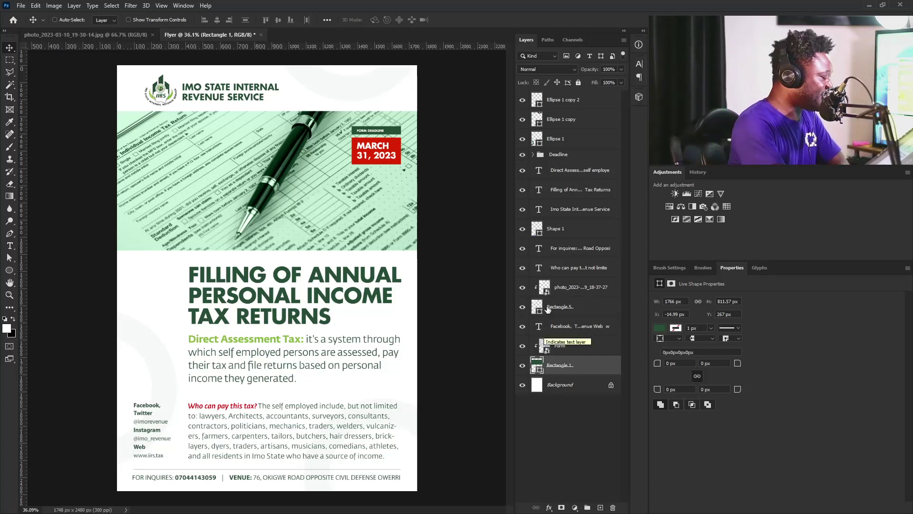
shift+click(560, 105)
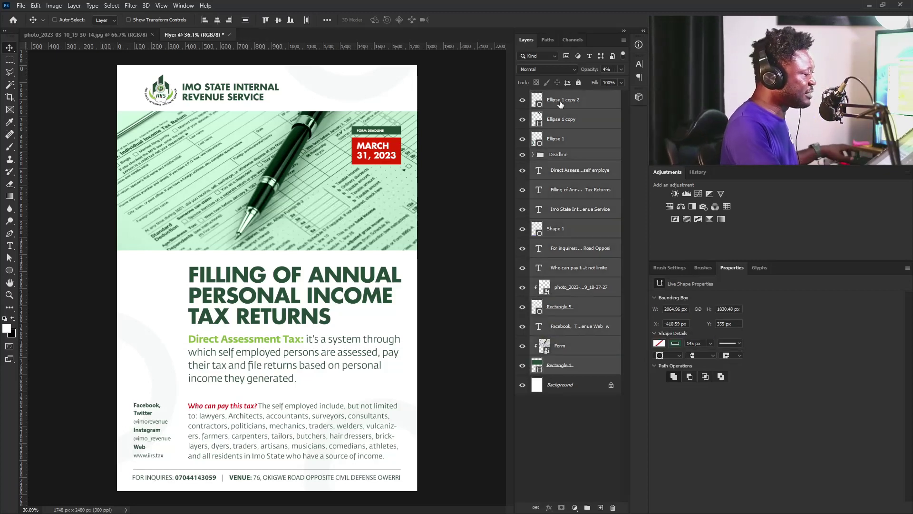
key(ctrl+g)
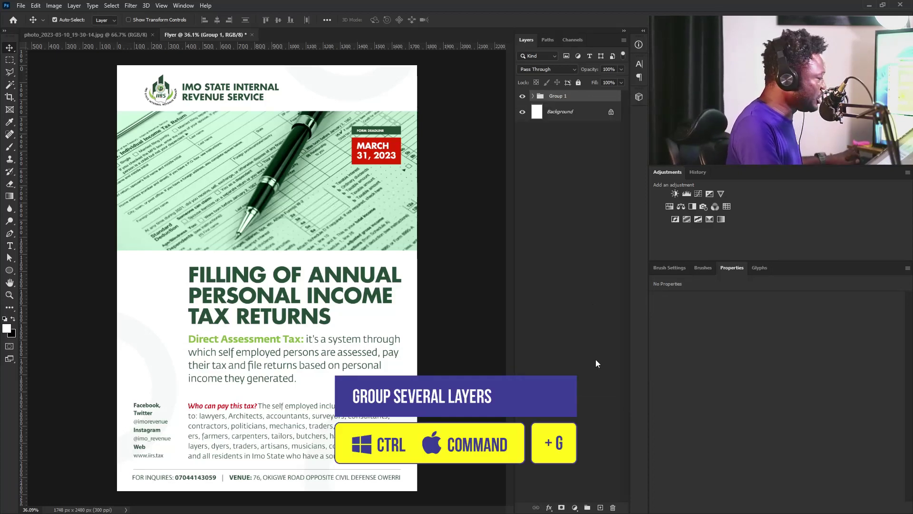
drag(564, 97, 601, 508)
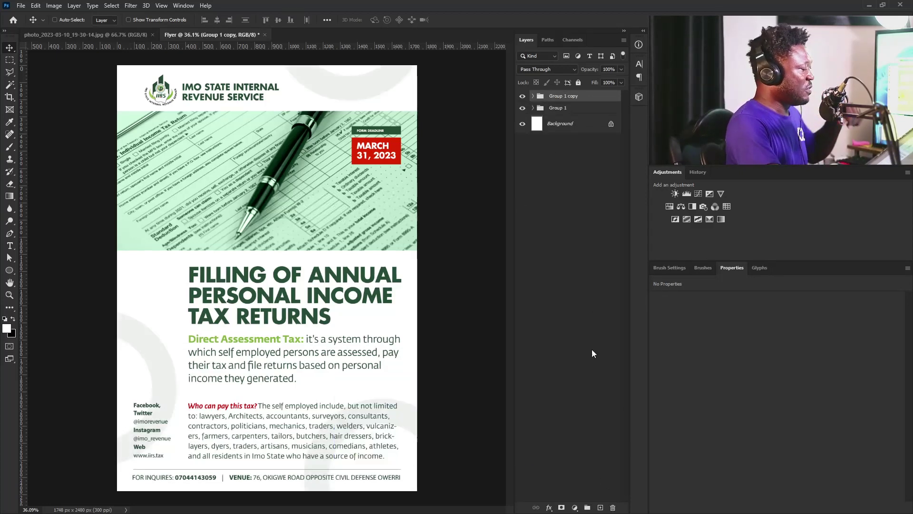
Rename the original group as Option1 and the duplicated group as Option2
double_click(558, 108)
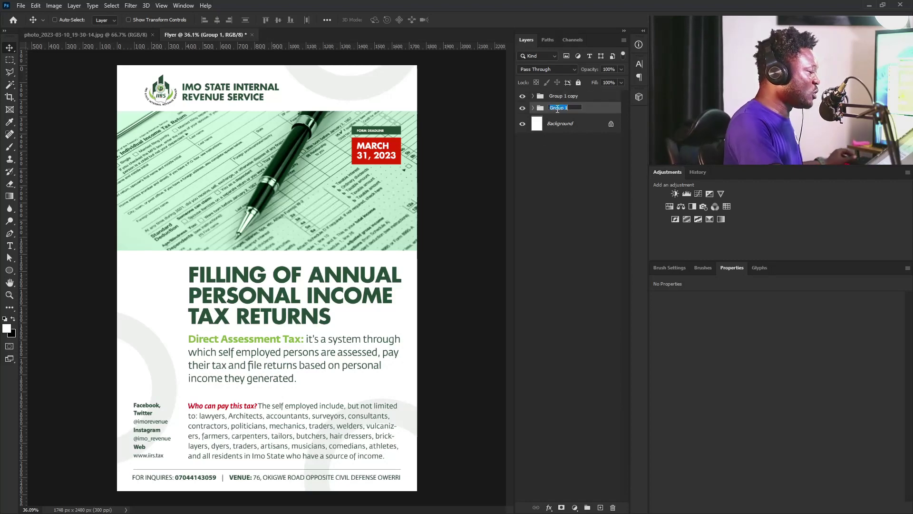
text(Option1)
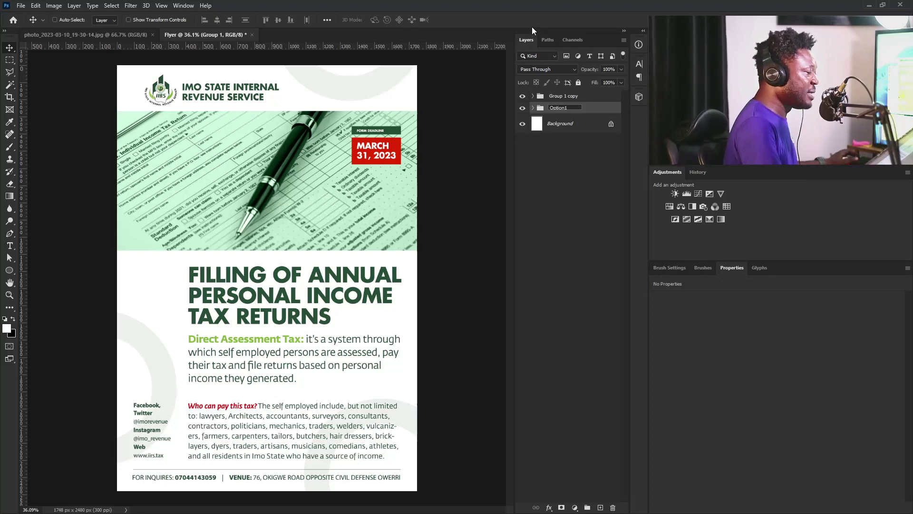
double_click(570, 96)
text(Option2)
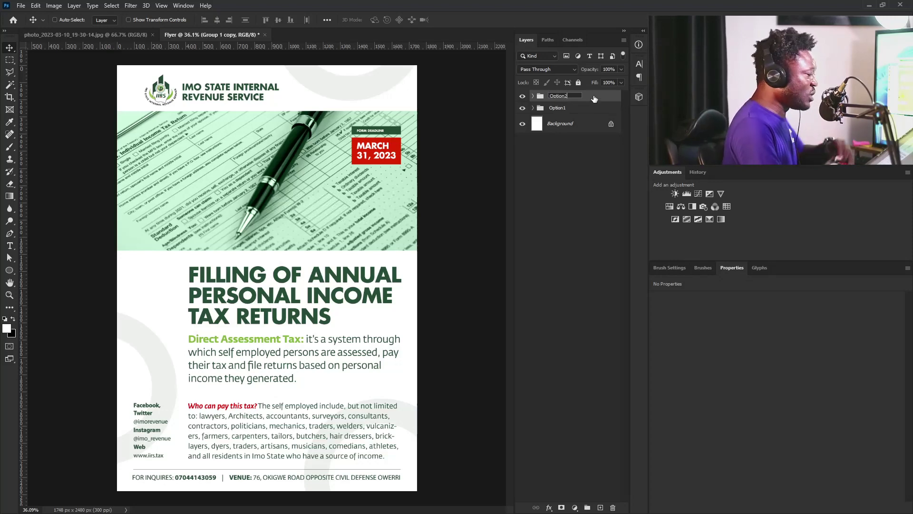
key(Return)
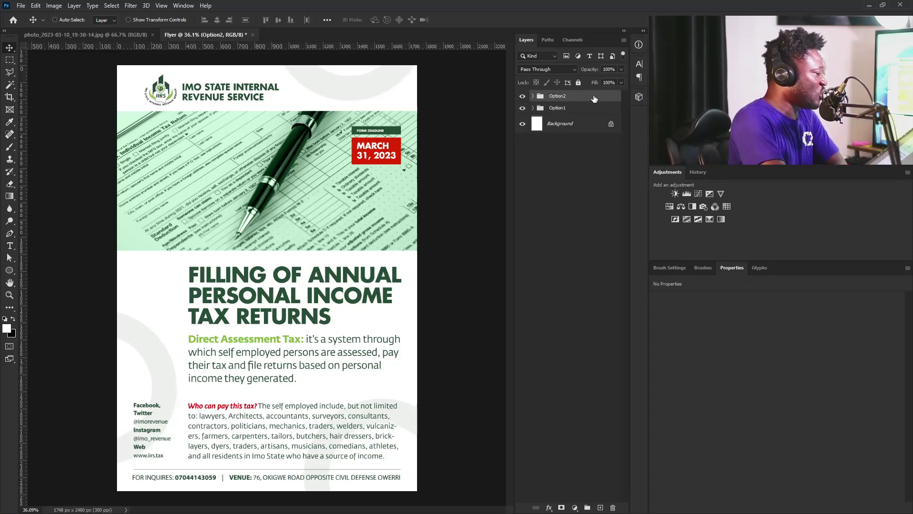
Hide the Option1 group and, inside Option2, all text layers, Shape 1, the logo and Rectangle 5
click(522, 109)
click(532, 96)
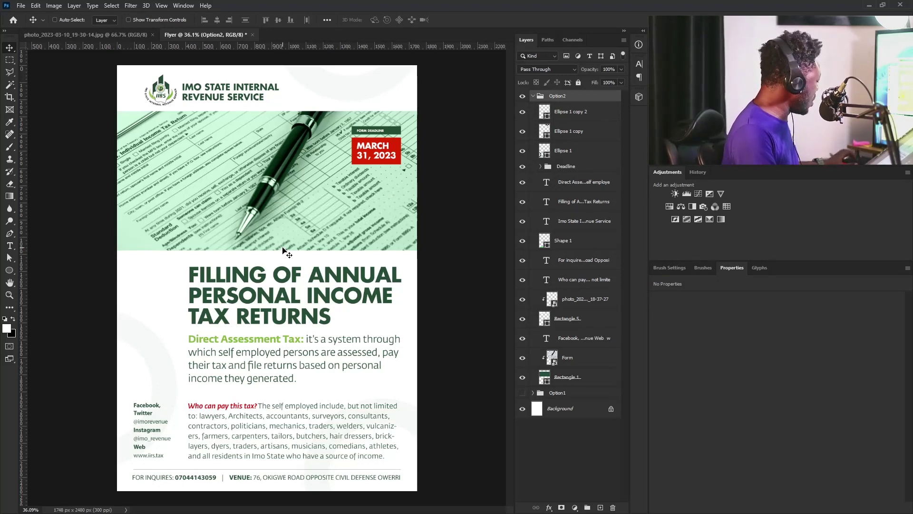
click(563, 380)
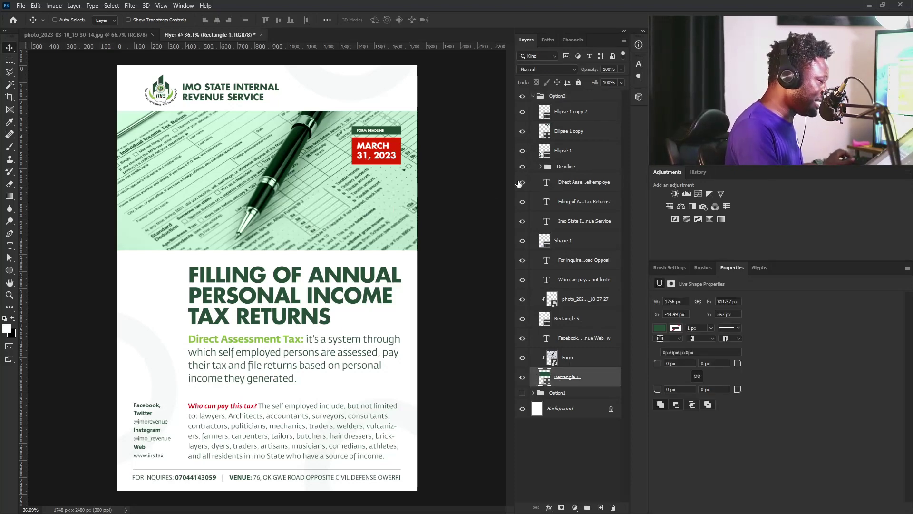
drag(519, 184, 525, 338)
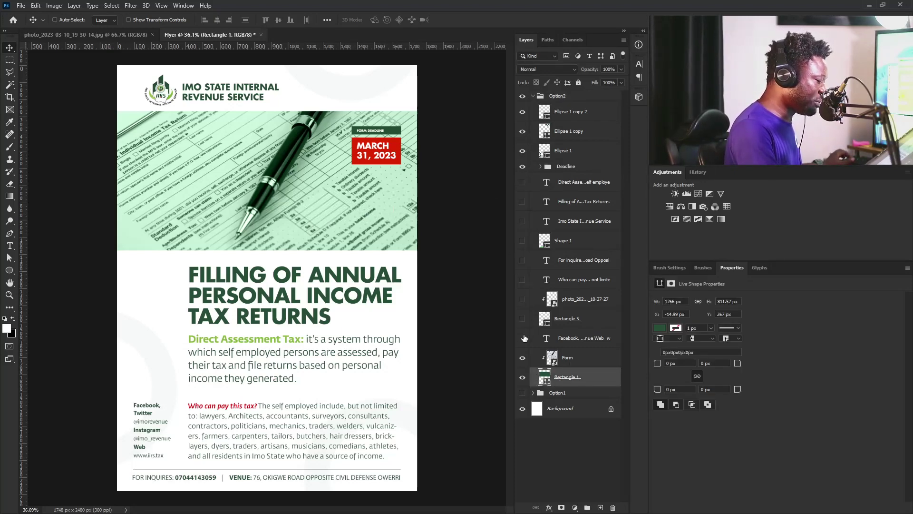
Hide the Deadline group and move the Form photo with its clipping rectangle down to about Y 1008 px
click(568, 358)
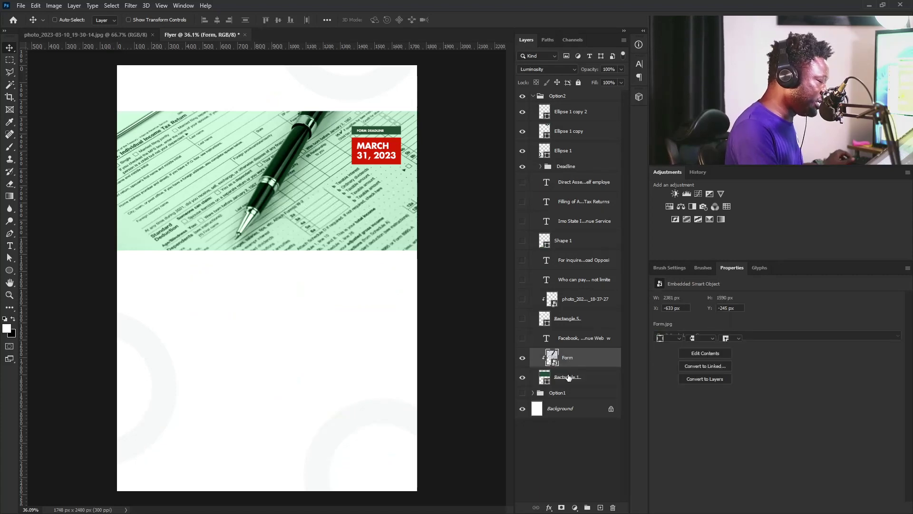
shift+click(569, 378)
click(522, 166)
drag(369, 174, 377, 295)
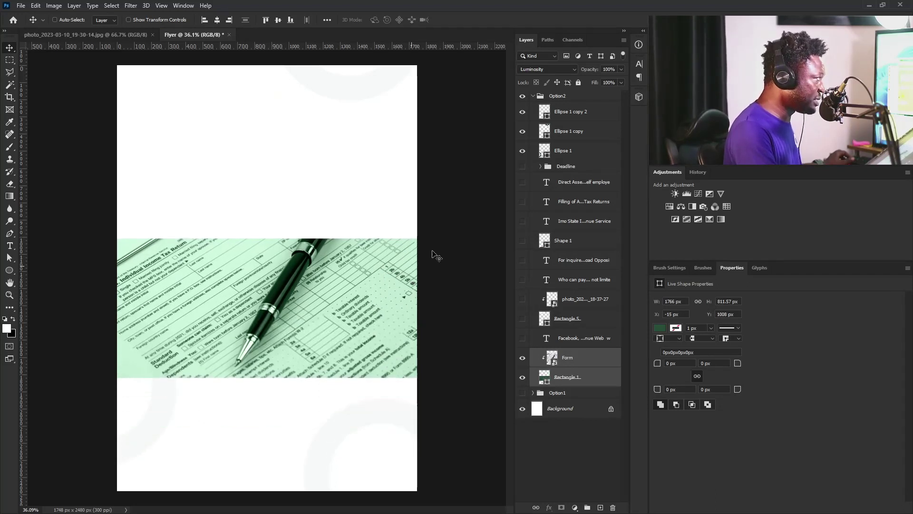
Show the "Who can pay this tax?" text, the inquiries line and the Shape 1 divider in Option2
click(523, 281)
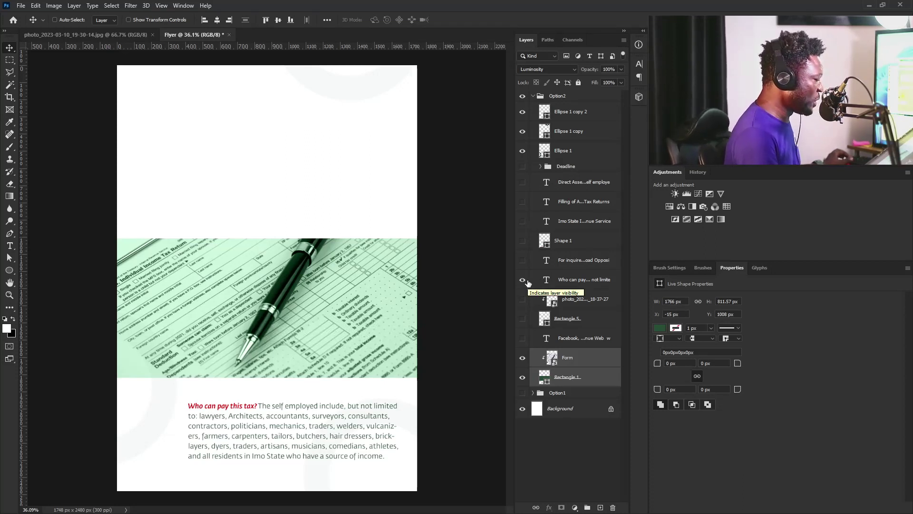
click(522, 261)
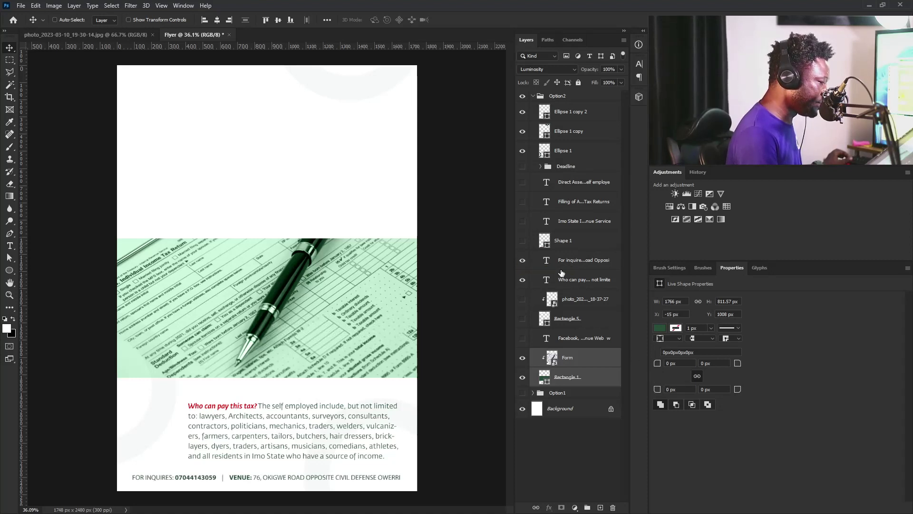
click(522, 241)
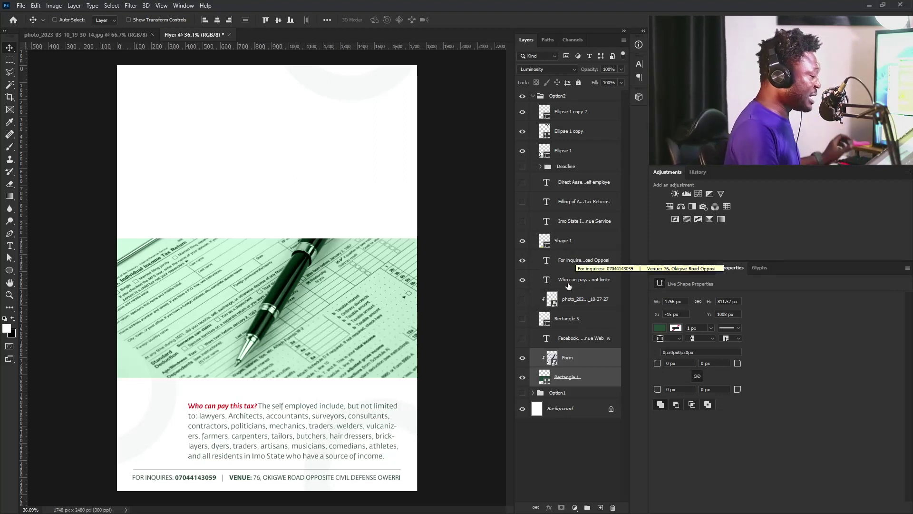
Show the Direct Assessment Tax text and the guides, and move the text above the photo against the left margin guide
click(522, 182)
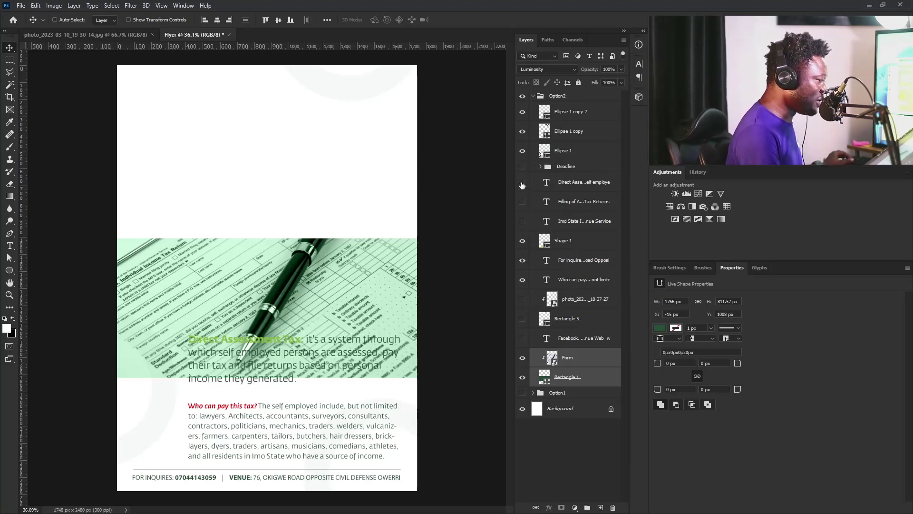
click(522, 183)
click(522, 183)
click(522, 184)
click(522, 183)
drag(316, 343, 257, 172)
key(ctrl+semicolon)
drag(167, 180, 163, 190)
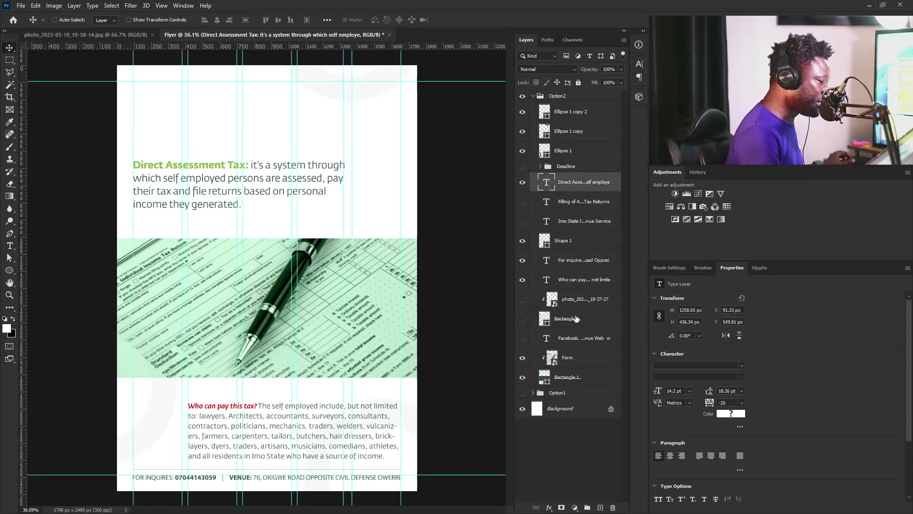
Show the social media contacts text, the Imo State Internal Revenue Service name and the logo with Rectangle 5
click(573, 340)
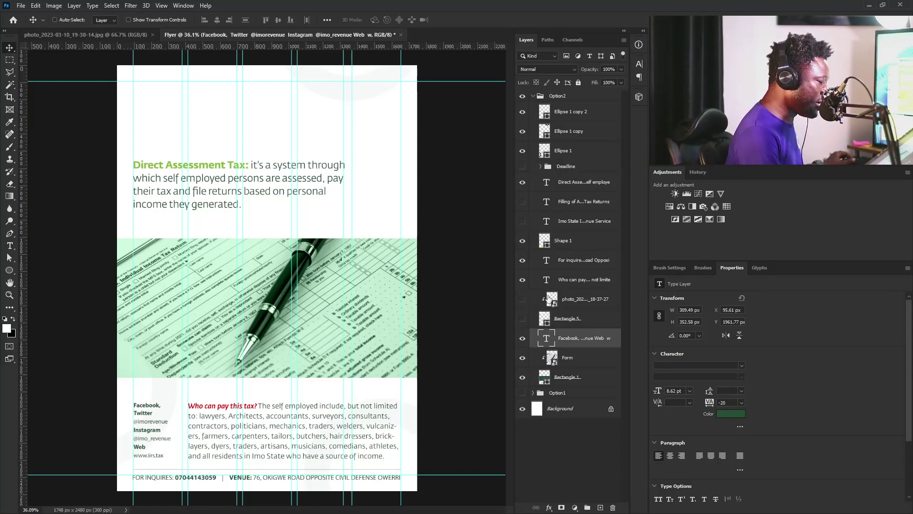
click(523, 222)
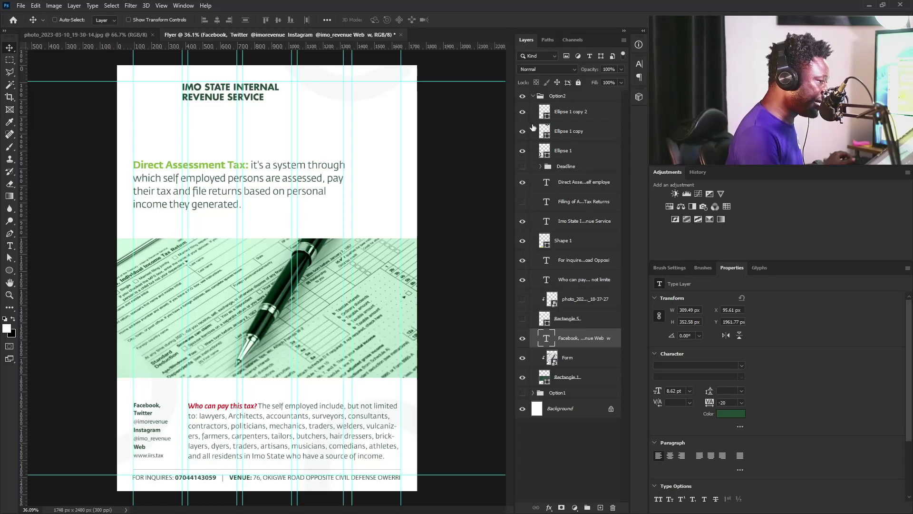
click(522, 300)
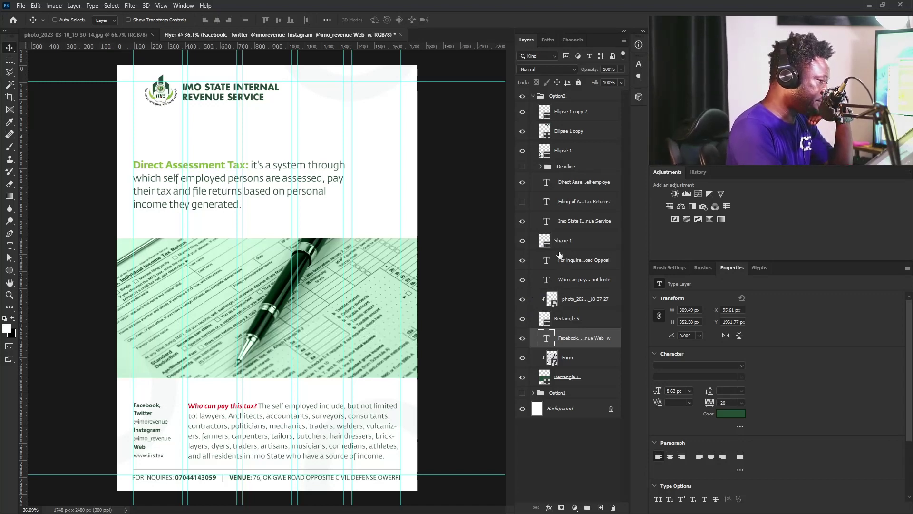
Show the headline, place it above the Direct Assessment Tax text at the left margin, and move that text down beneath it
click(520, 203)
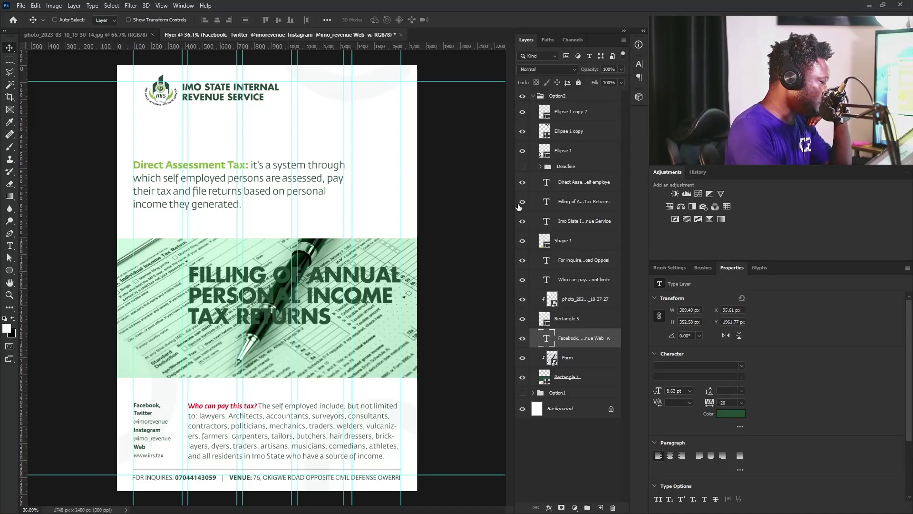
click(551, 204)
drag(264, 292, 208, 138)
right_click(216, 184)
click(240, 197)
drag(238, 187, 236, 204)
Scale the headline and the Direct Assessment Tax text together to about 91.07%, keeping them at the left margin
ctrl+click(573, 204)
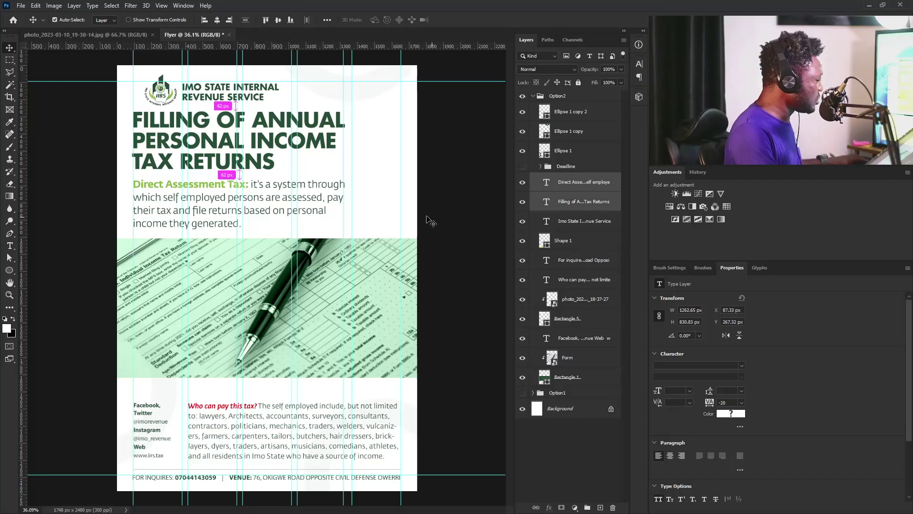
key(ctrl+t)
drag(348, 112, 332, 130)
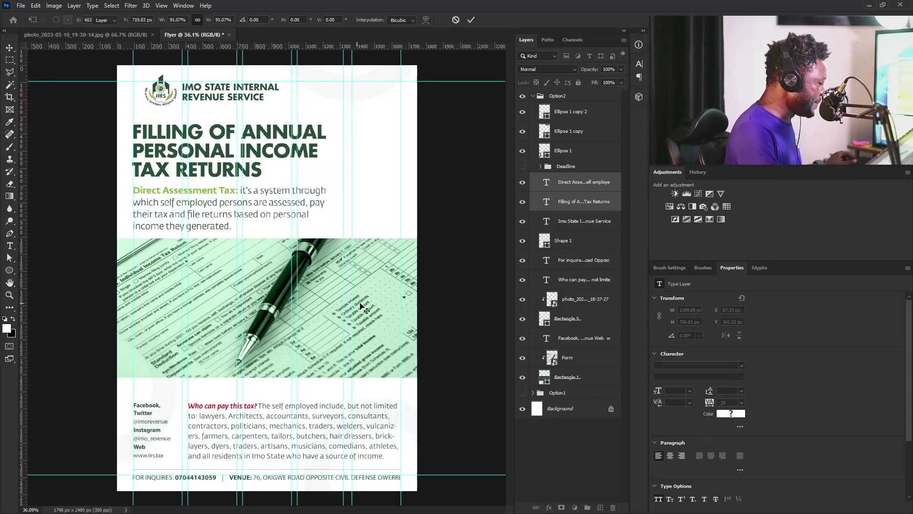
key(Return)
Move the form photo and its Rectangle 1 frame slightly down, away from the Direct Assessment Tax text, to about Y 1036 px
click(570, 368)
shift+click(570, 358)
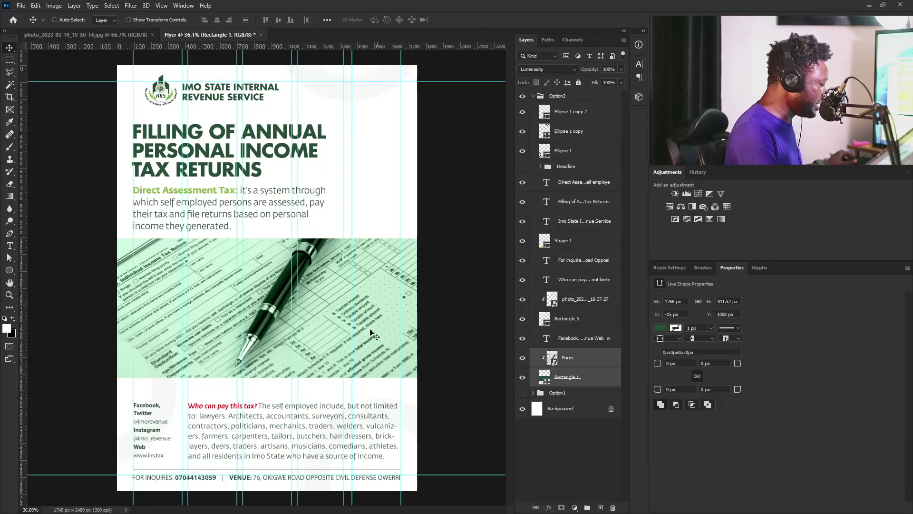
drag(375, 320, 374, 324)
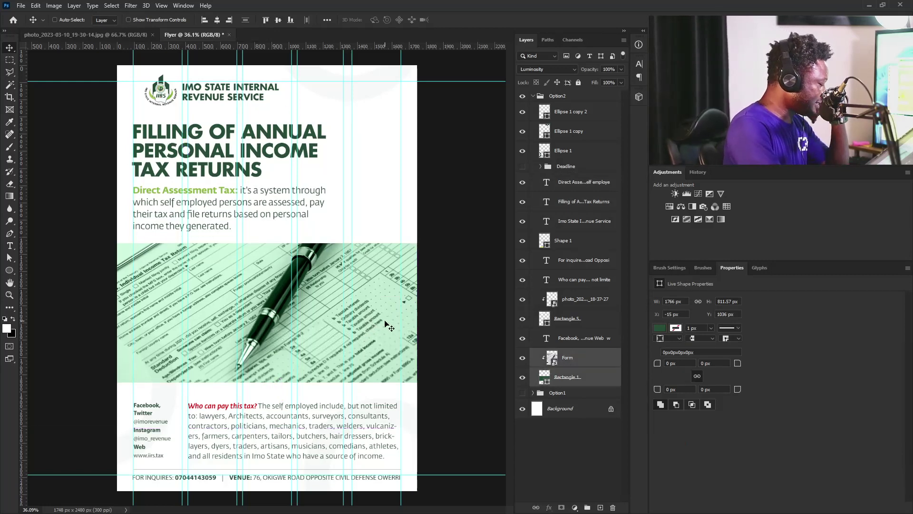
Draw a rectangle about 1757 by 650 px across the flyer's bottom, layered just above the Option1 group, and fill it dark green
click(577, 395)
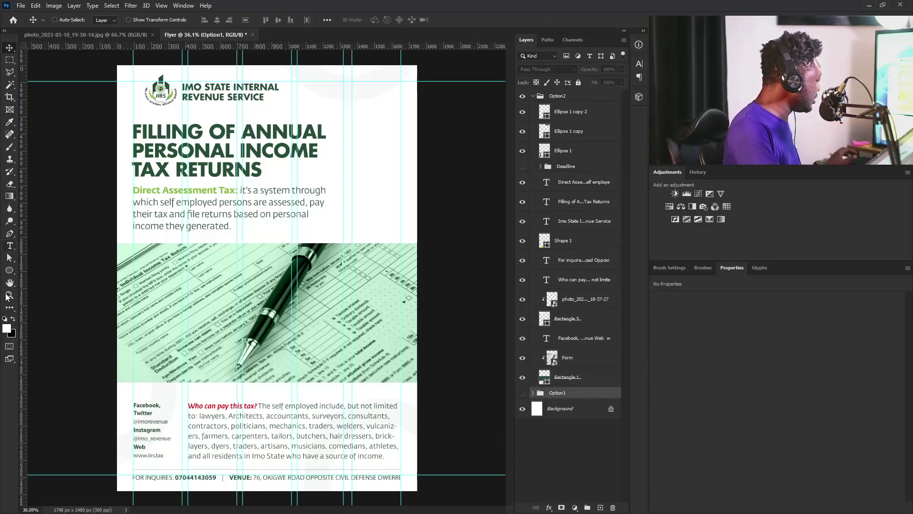
click(13, 272)
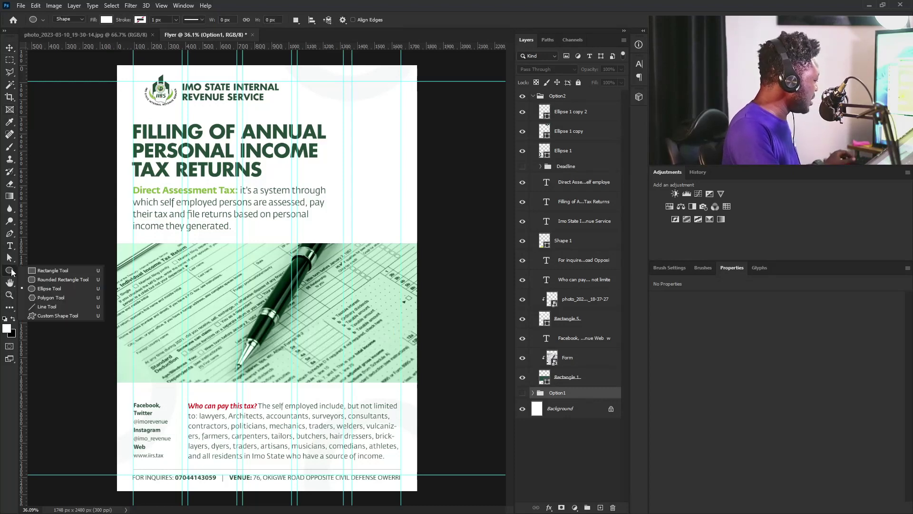
click(52, 270)
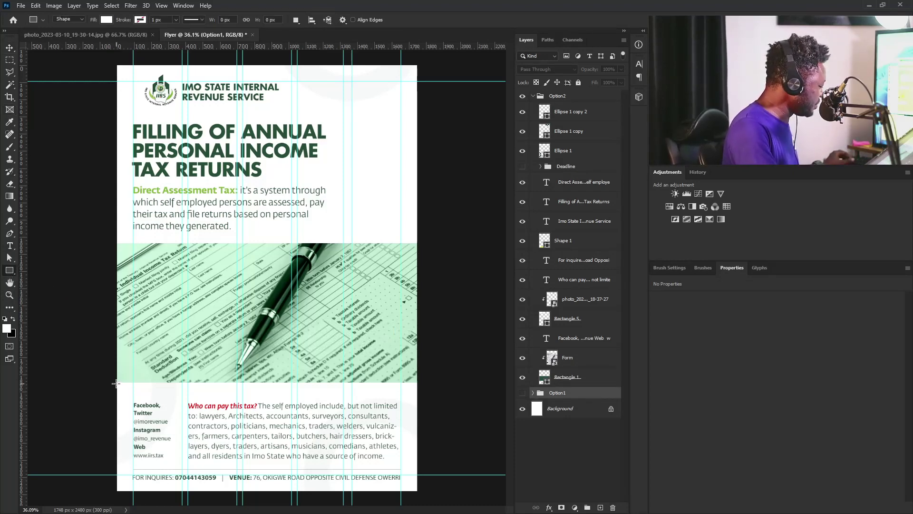
drag(116, 381, 417, 493)
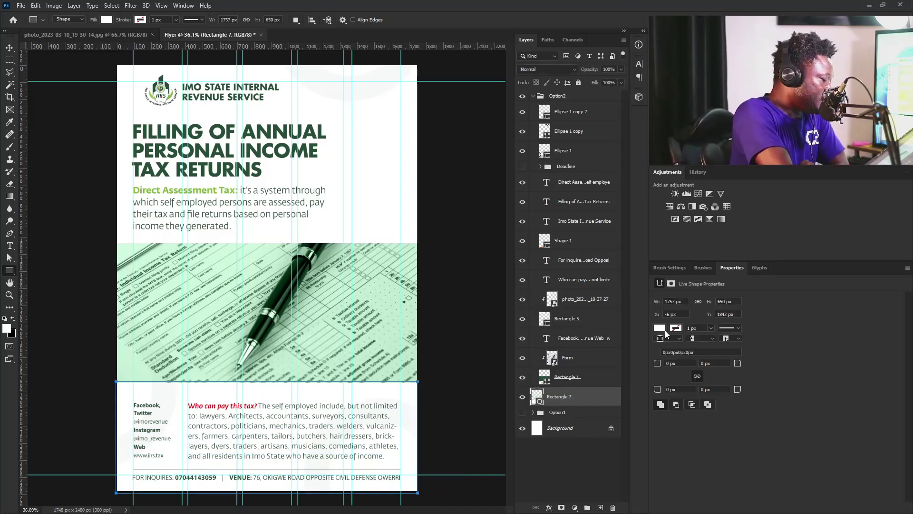
click(660, 328)
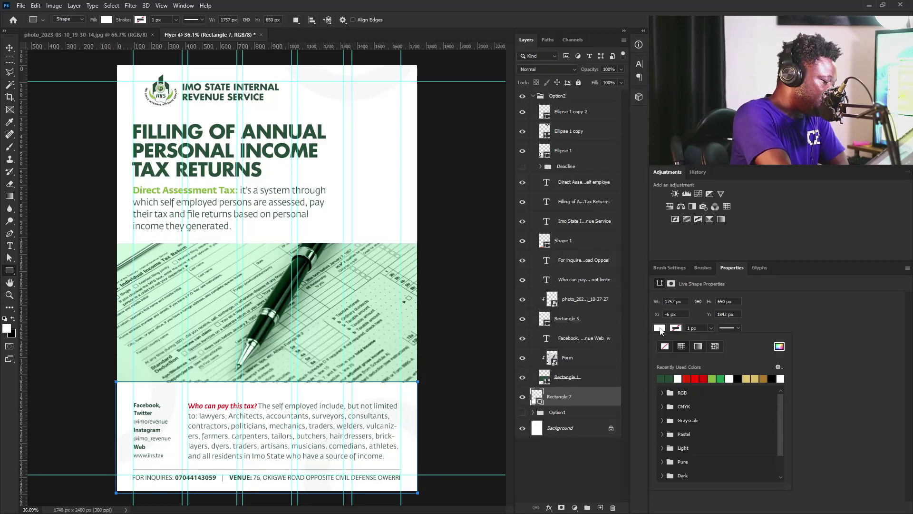
click(662, 378)
click(561, 393)
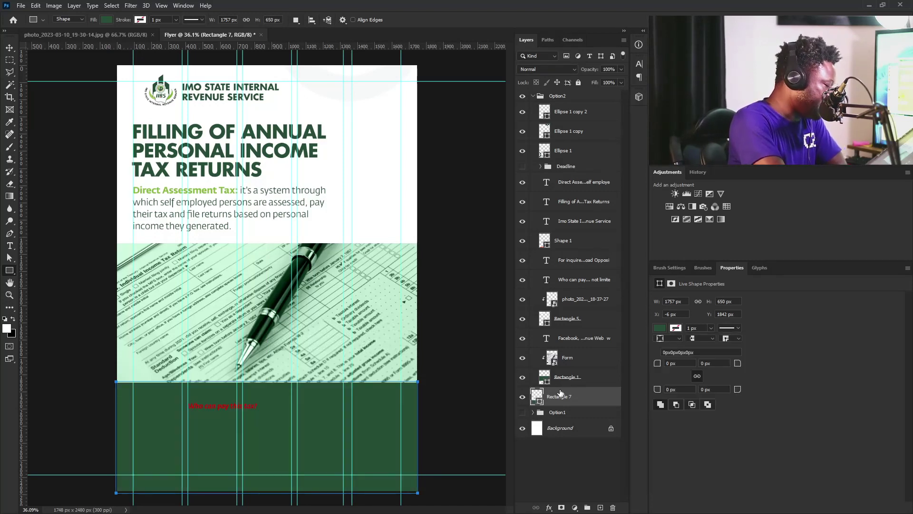
click(9, 48)
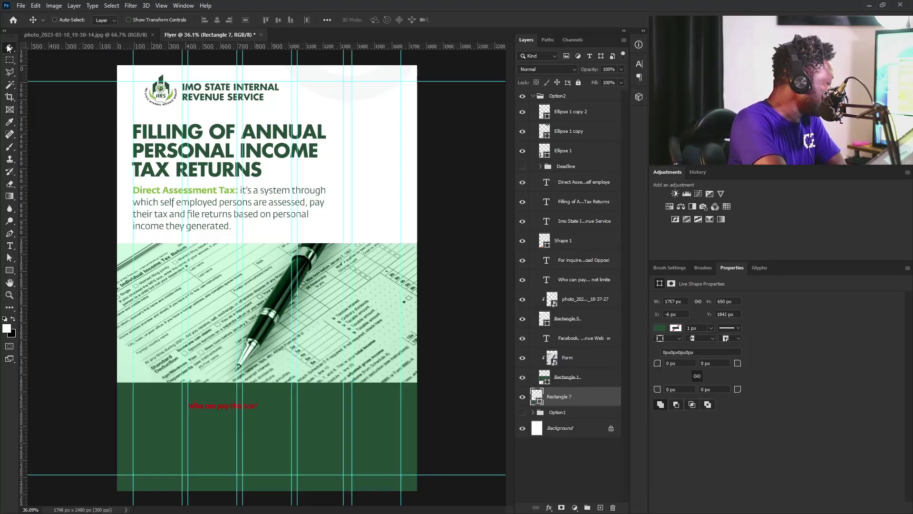
Set the colour of the whole "Who can pay this tax?" paragraph to white
click(577, 280)
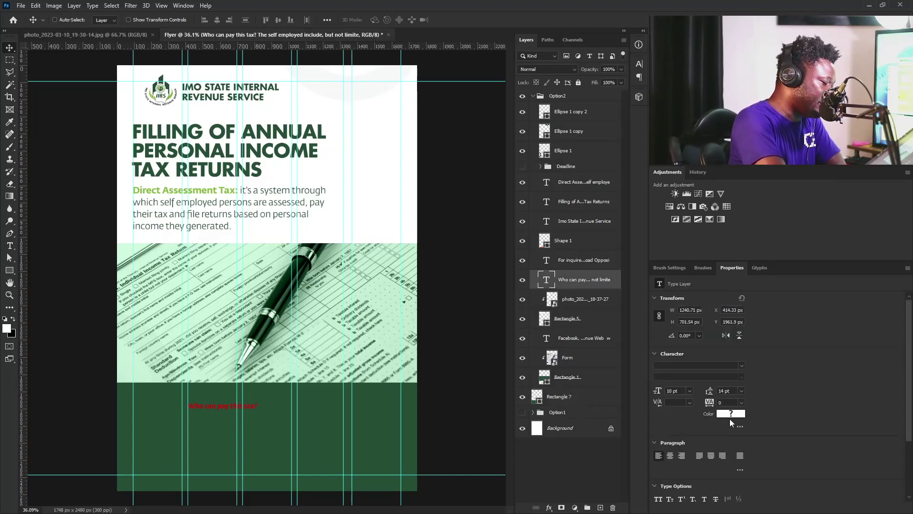
click(730, 415)
drag(680, 303, 662, 233)
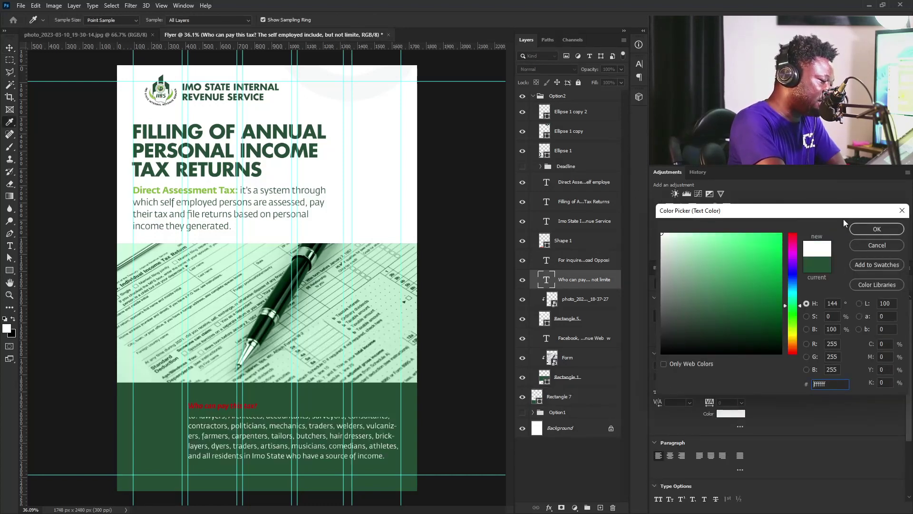
click(870, 231)
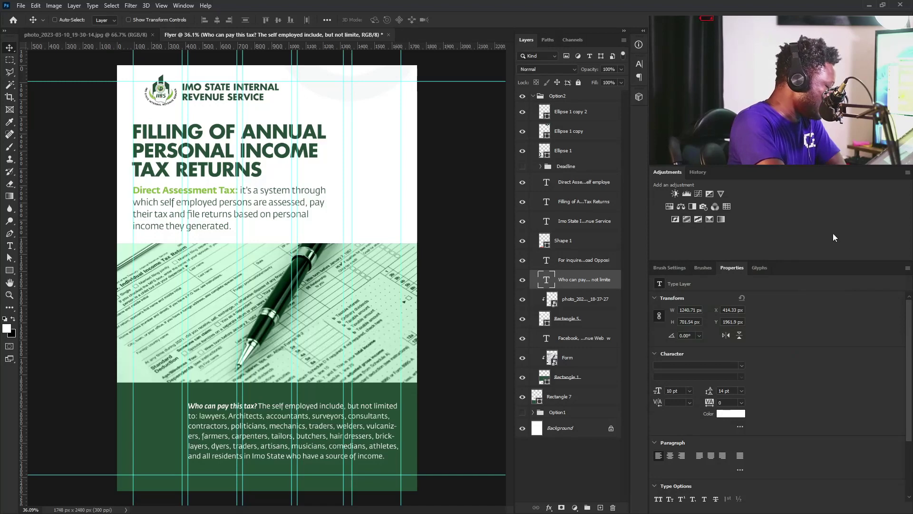
Recolour the social media contacts text and the inquiries and venue line to white (ffffff)
click(577, 266)
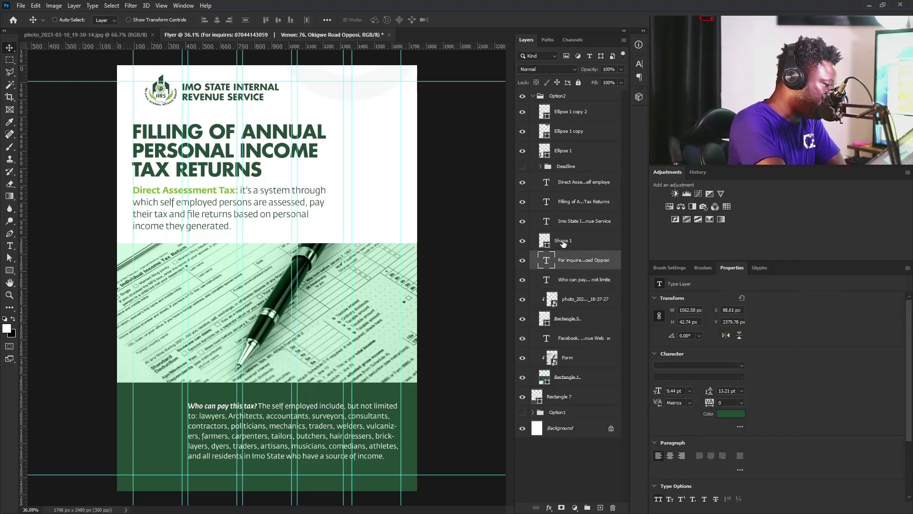
click(582, 339)
click(731, 413)
text(ffffff)
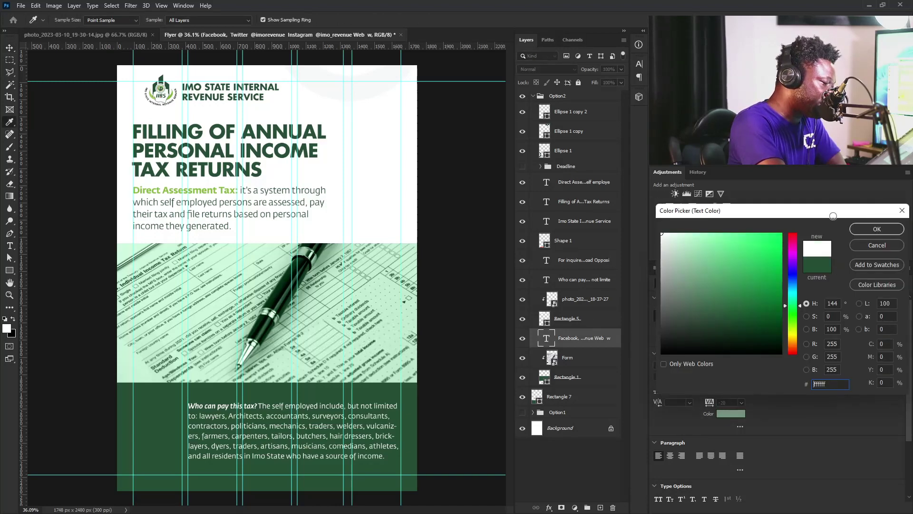
click(877, 228)
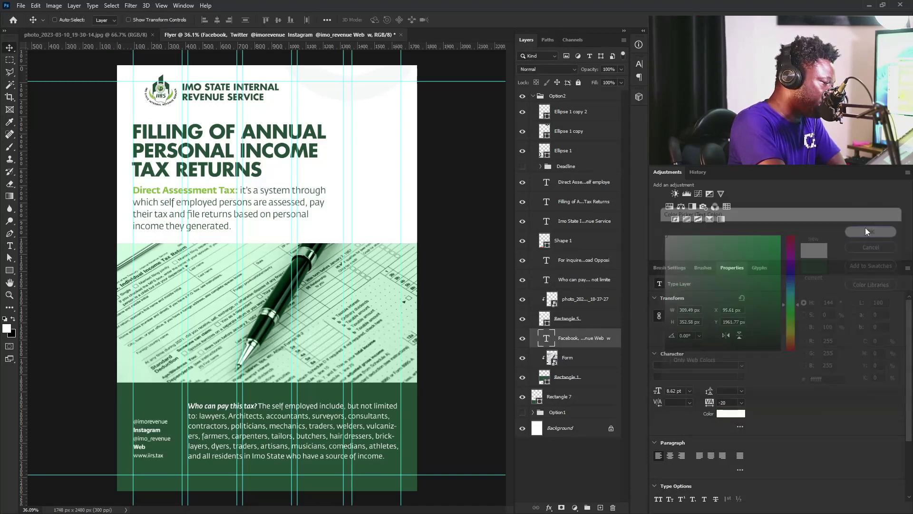
click(582, 261)
click(733, 415)
text(ffffff)
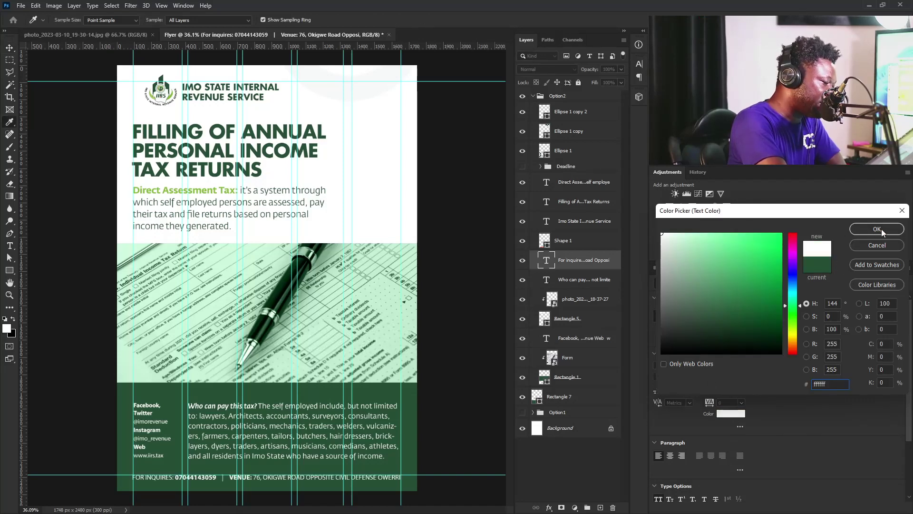
click(877, 228)
Reorder the logo, its Rectangle 5 frame and the Imo State Internal Revenue Service name to the top of the Option2 group
click(571, 319)
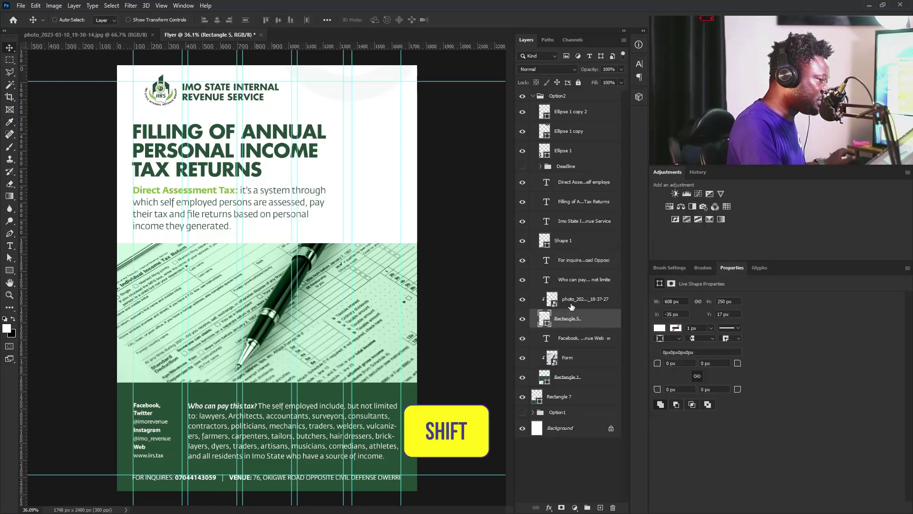
shift+click(570, 306)
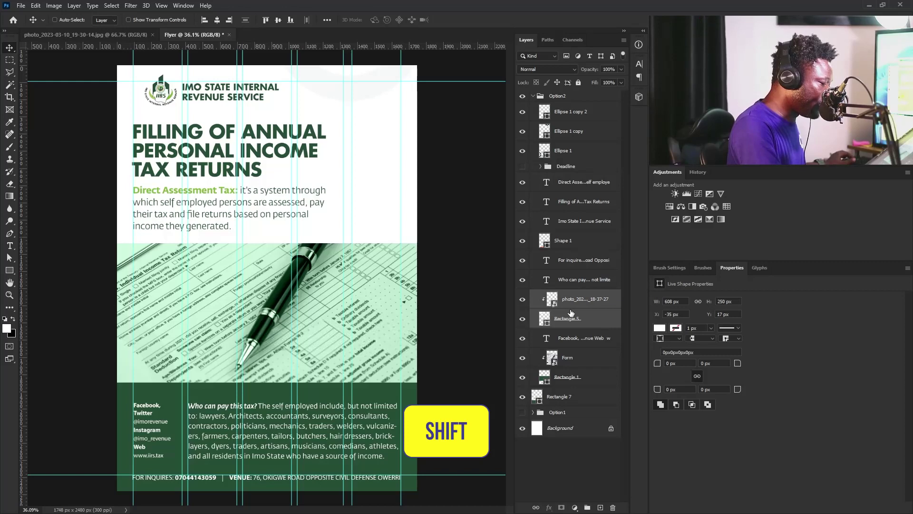
drag(570, 311, 579, 108)
shift+click(578, 222)
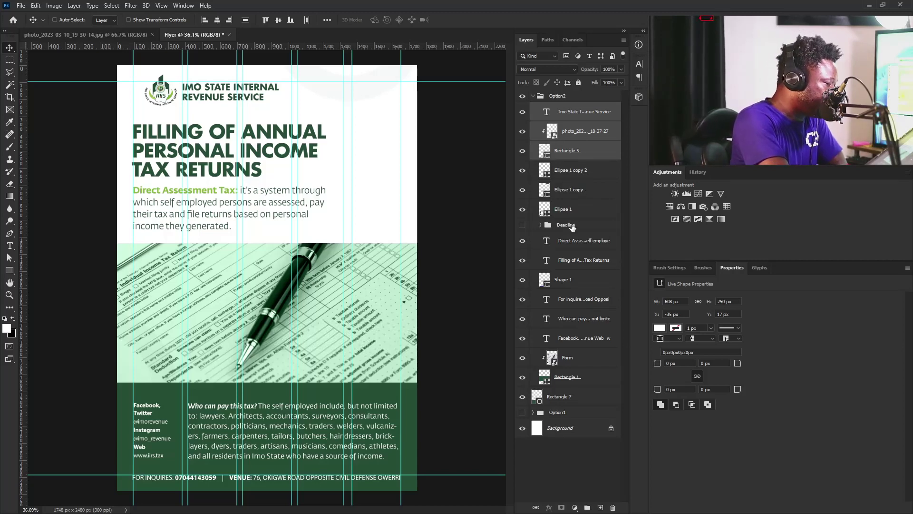
Show the Deadline group and set the stroke of the Shape 1 divider line to white
click(523, 225)
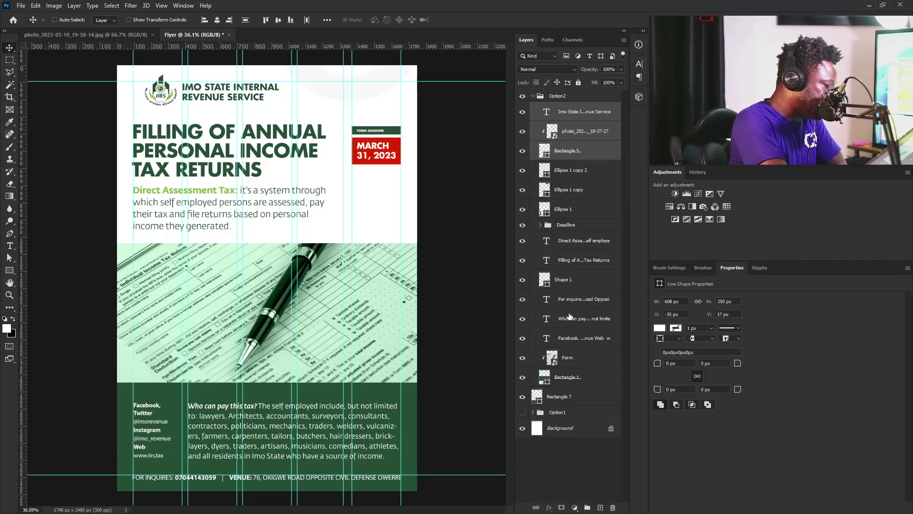
click(558, 281)
click(522, 280)
click(9, 270)
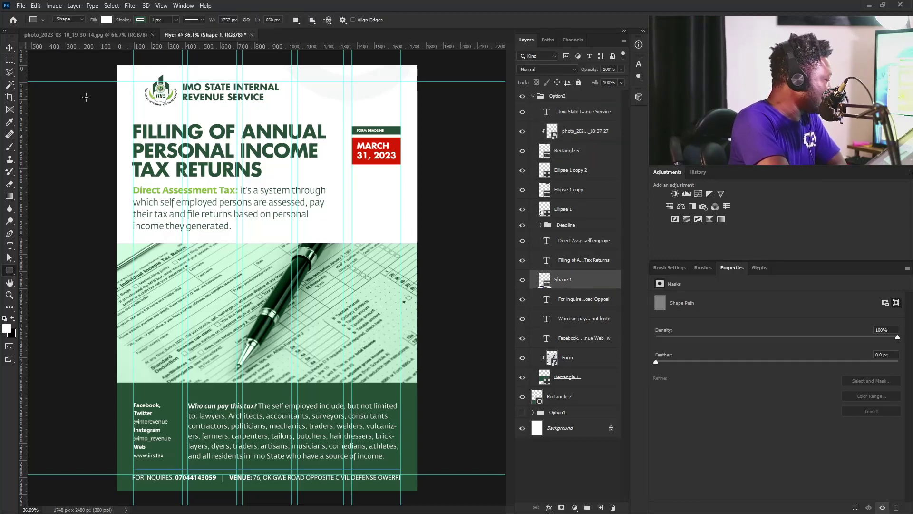
click(140, 20)
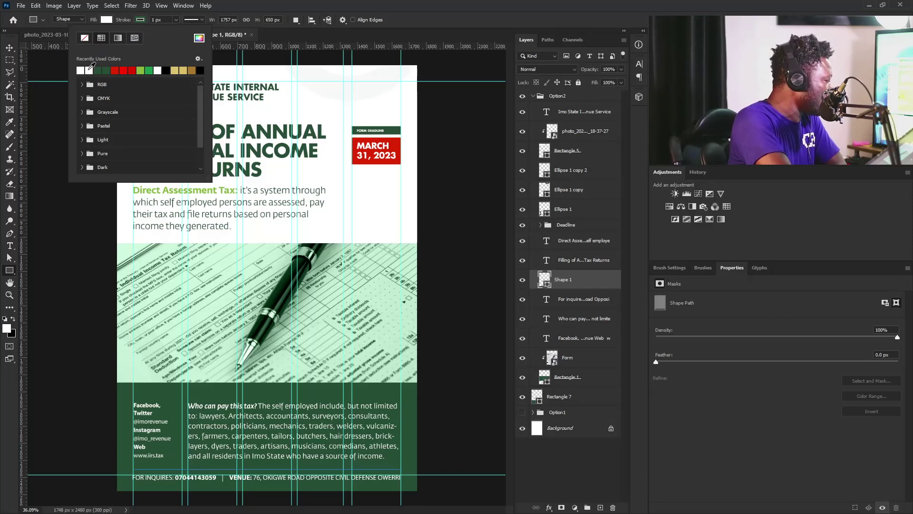
click(11, 48)
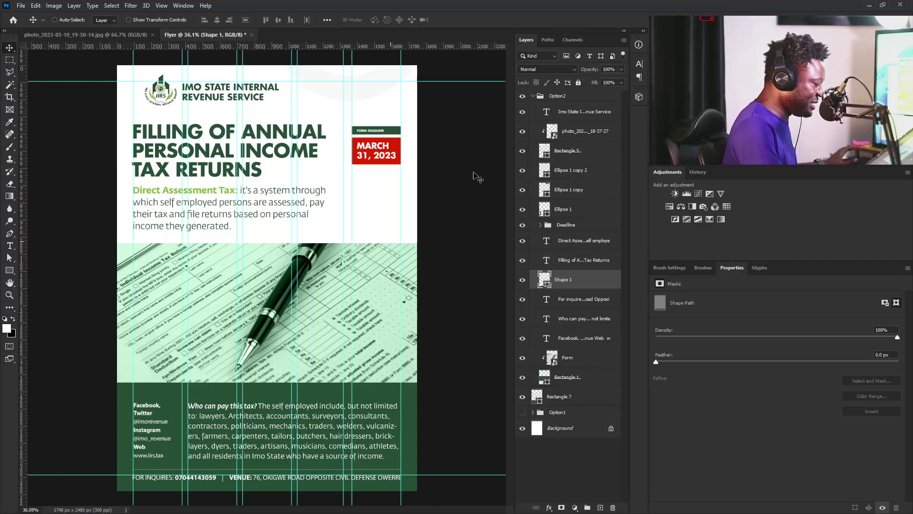
Shorten the Rectangle 1 photo frame from its upper edge to about 749 px high, and move it with the photo to about Y 1149 px
click(571, 377)
key(ctrl+t)
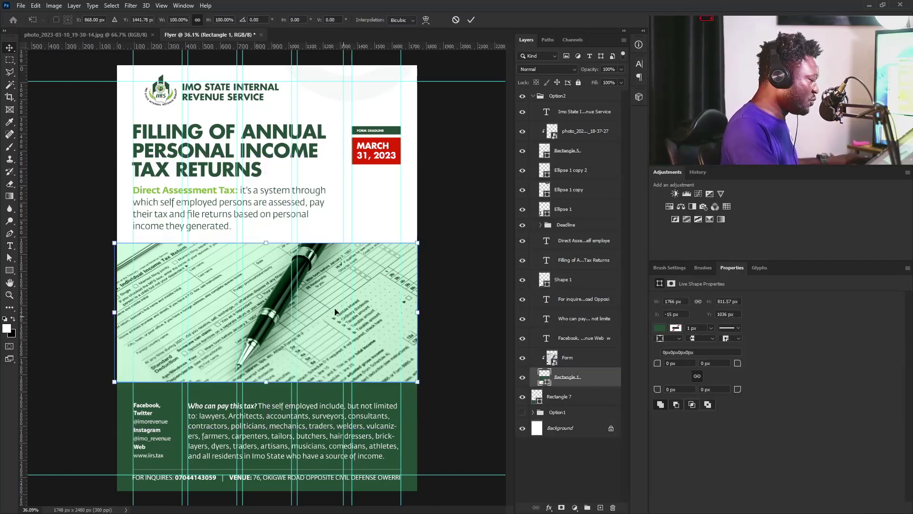
drag(268, 244, 269, 254)
key(Return)
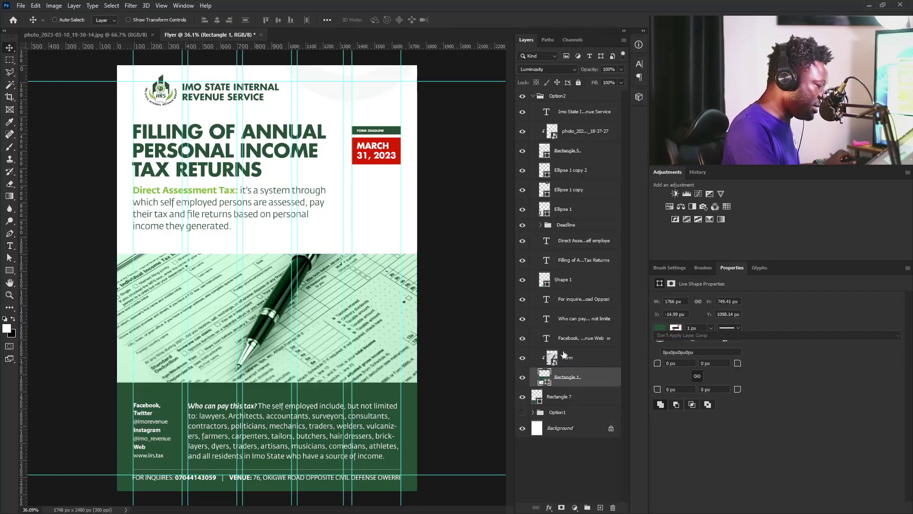
ctrl+click(341, 318)
drag(369, 314, 368, 334)
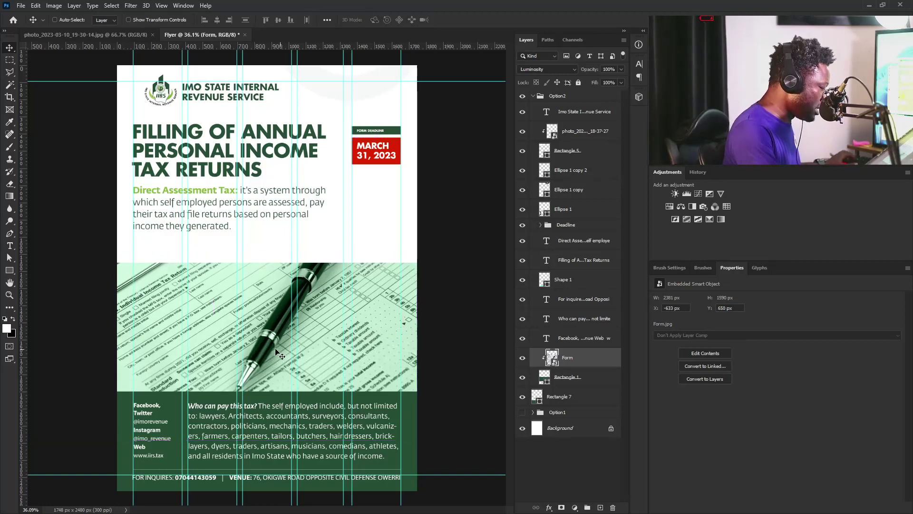
Extend Rectangle 1 downward over the green block to about 848 px high, and group it with the Form photo
click(573, 377)
key(ctrl+t)
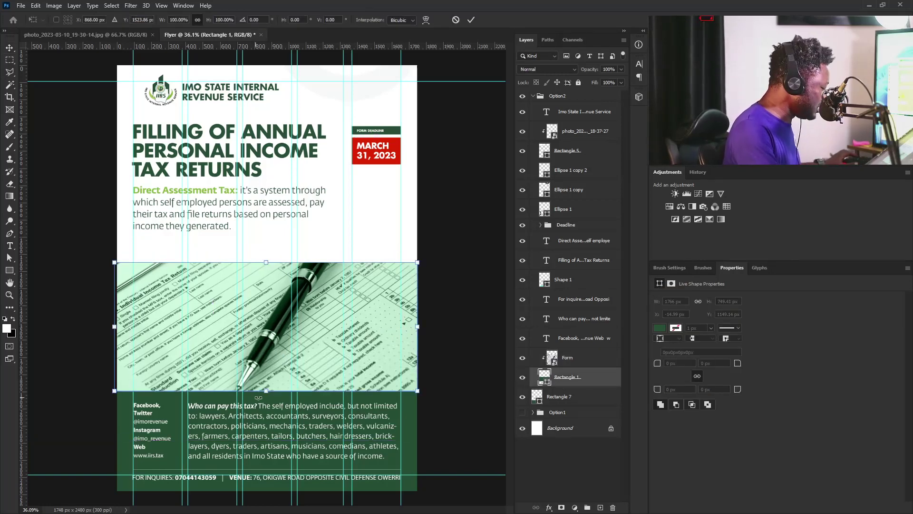
drag(265, 391, 265, 408)
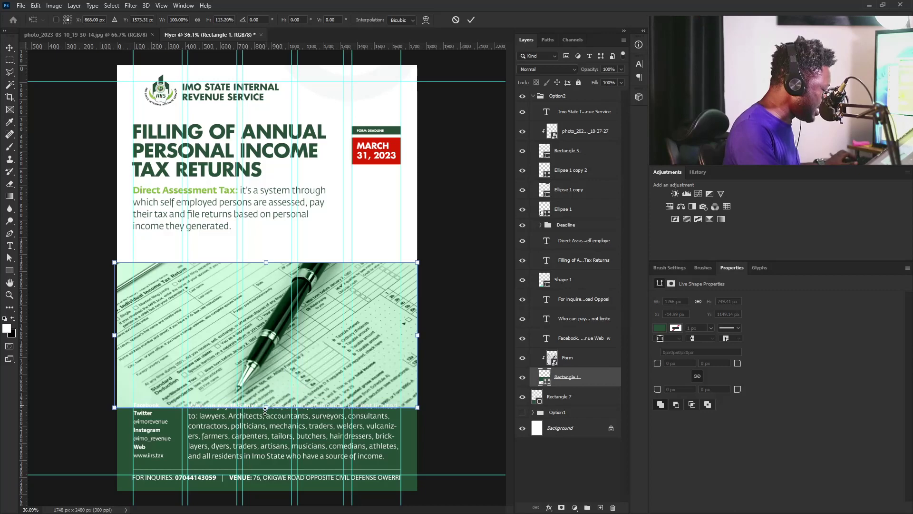
key(Return)
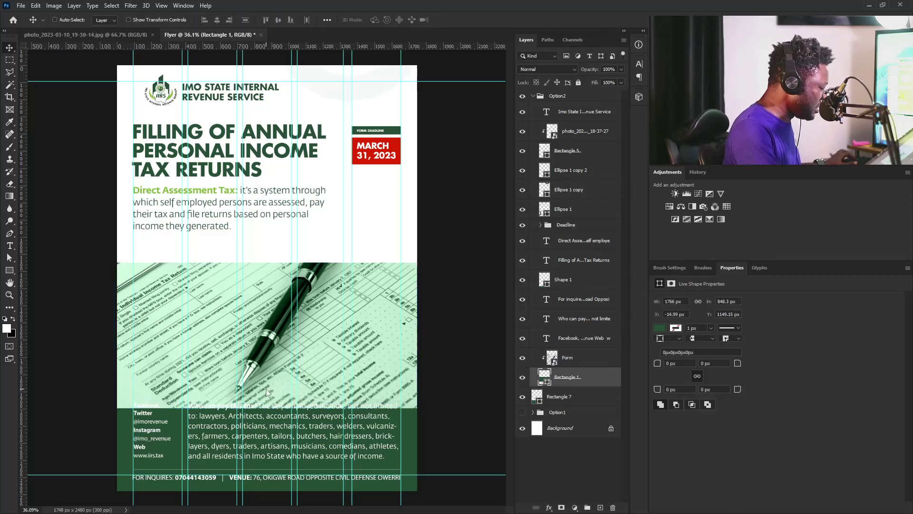
ctrl+click(577, 364)
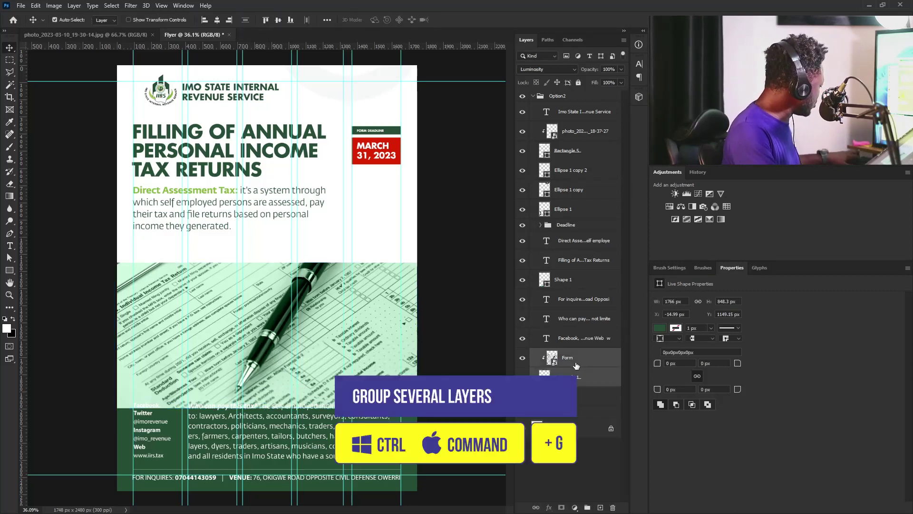
key(ctrl+g)
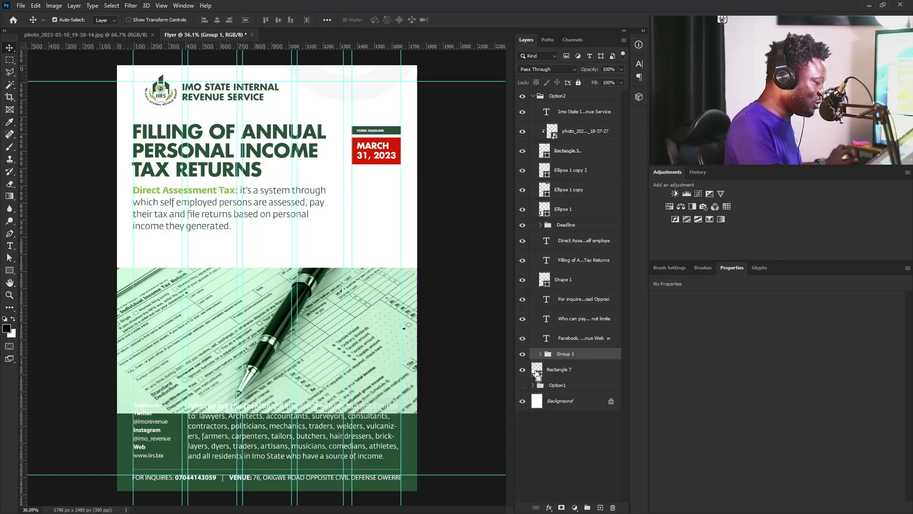
Mask the photo group with the inverted outline of Rectangle 7 and set the mask density to 0%
ctrl+click(537, 370)
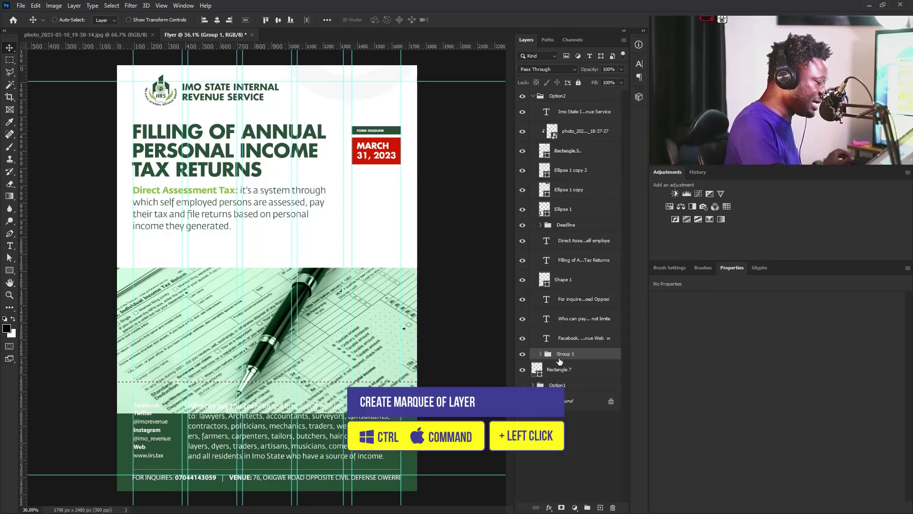
click(562, 508)
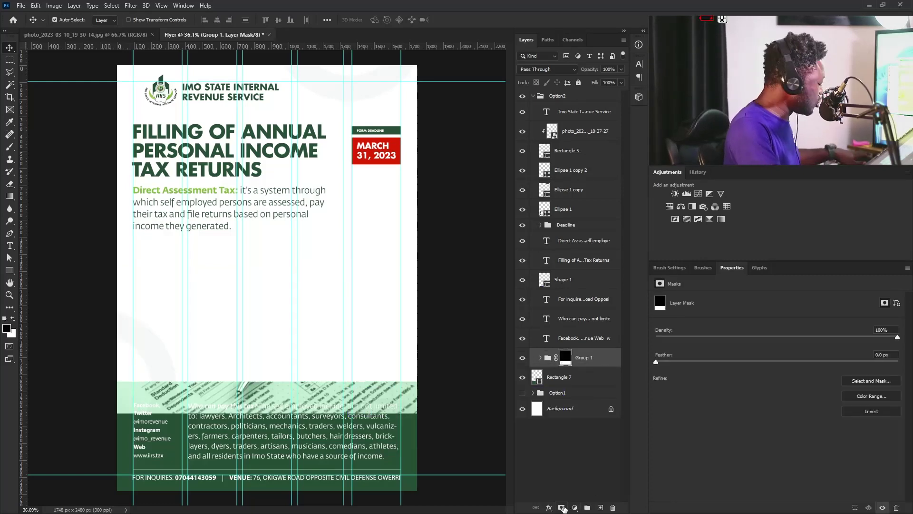
key(ctrl+i)
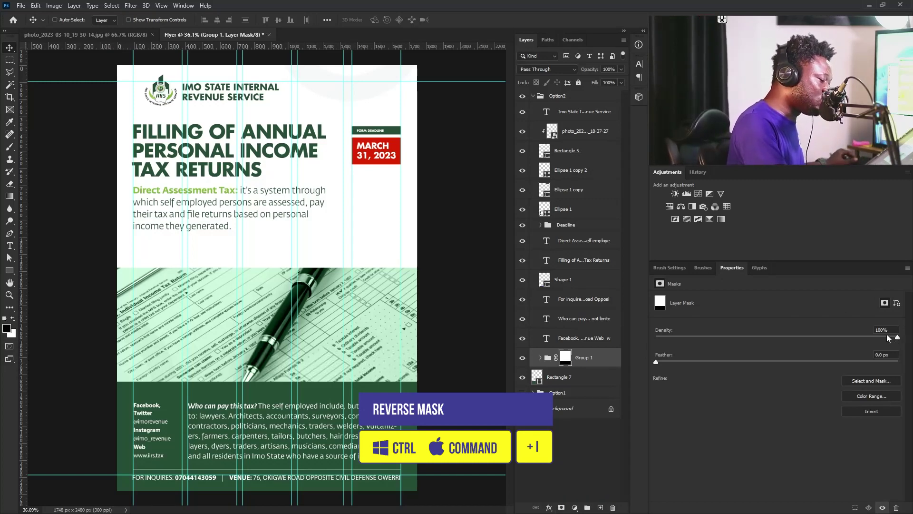
click(657, 337)
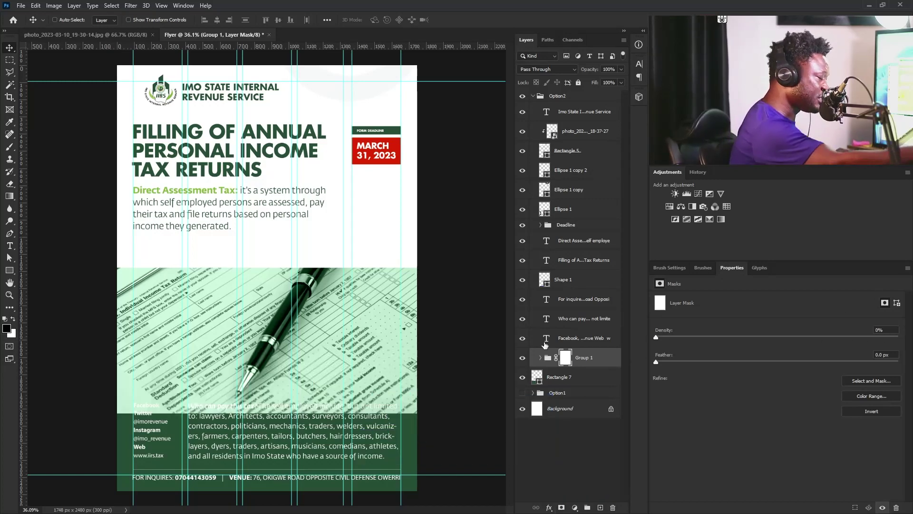
Hide the guides and activate the Pen tool for tracing the pen's tip in the photo
drag(243, 385, 350, 398)
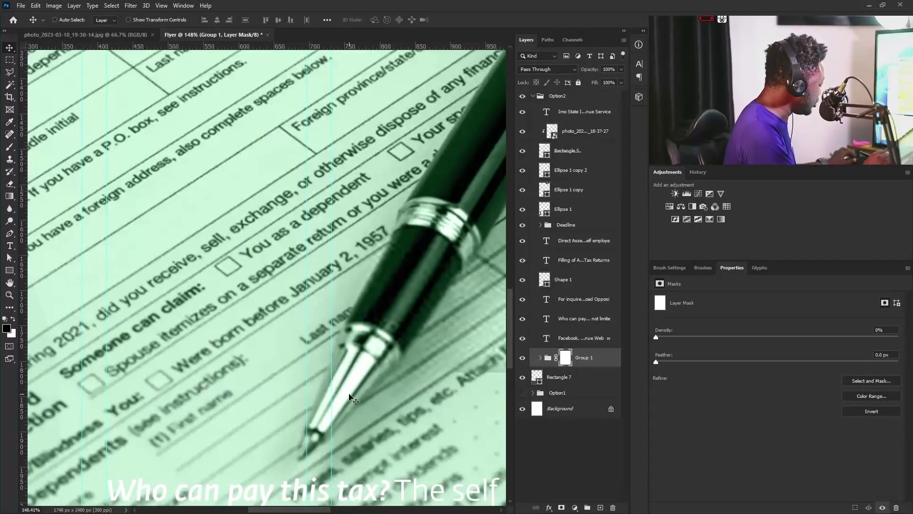
key(ctrl+h)
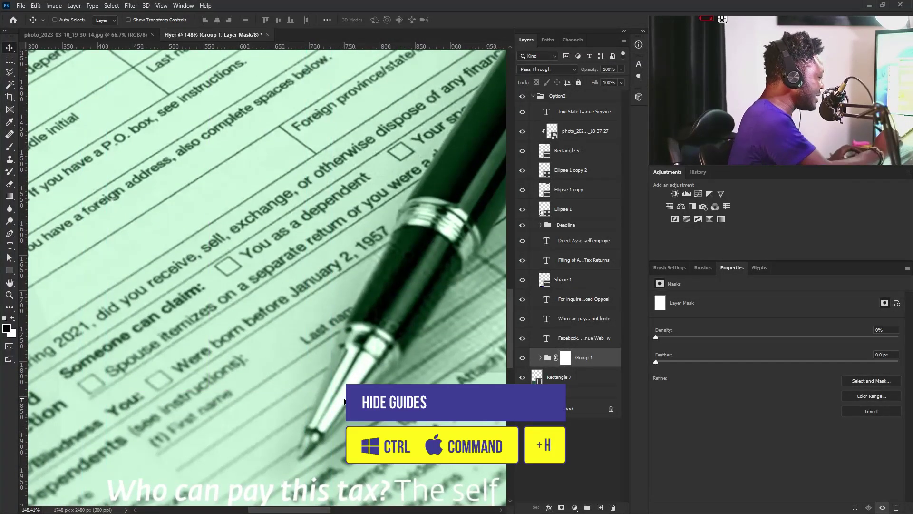
click(13, 232)
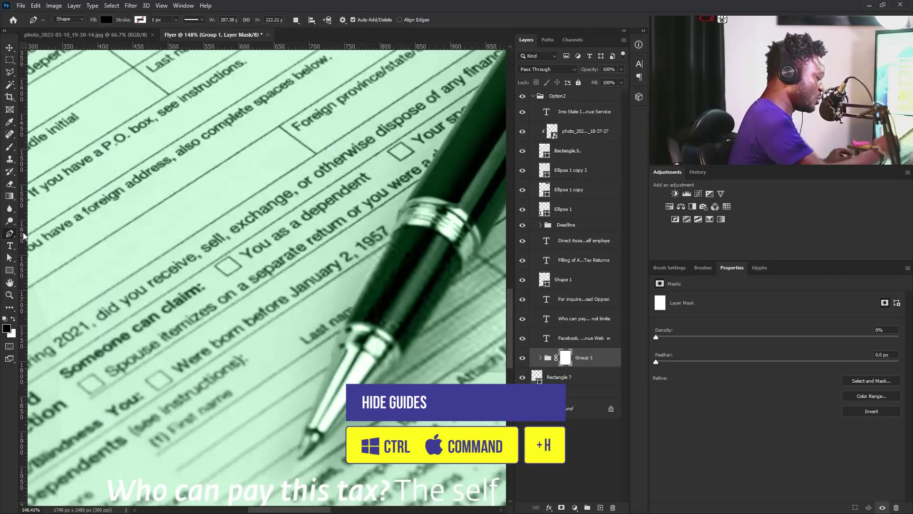
click(331, 349)
click(312, 413)
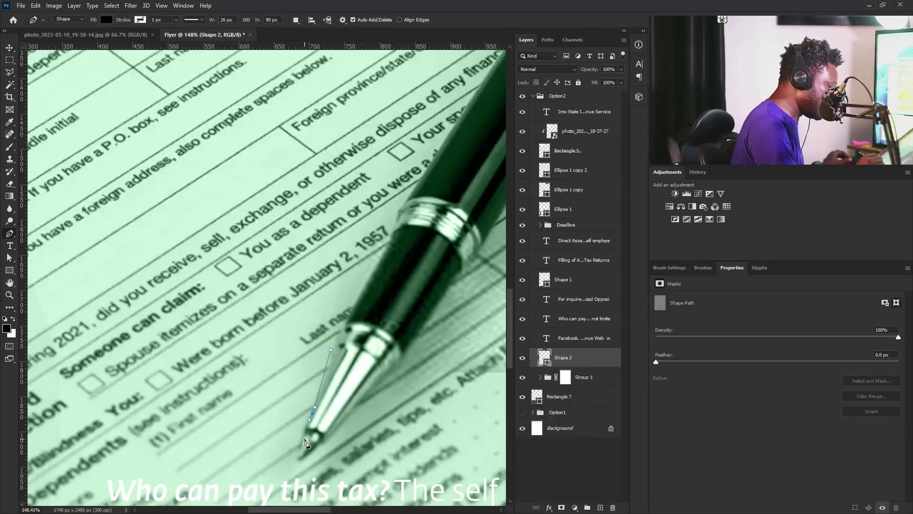
key(ctrl+z)
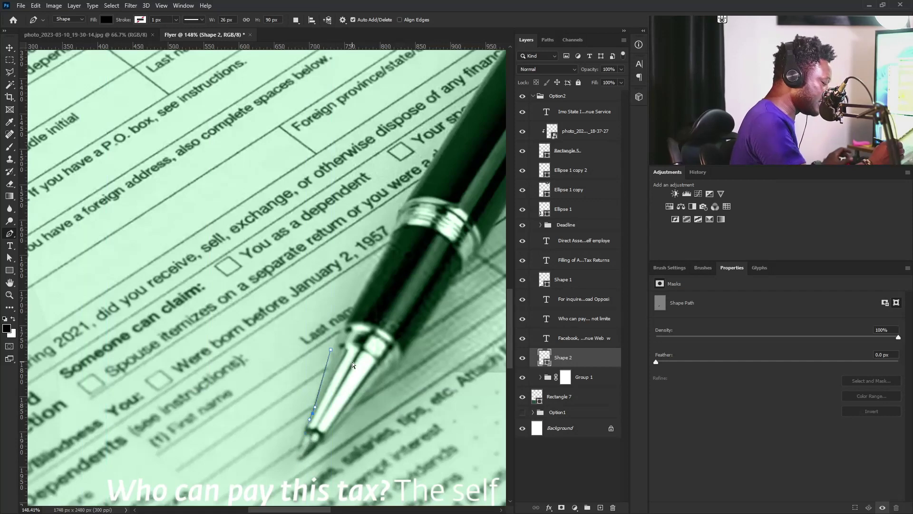
key(ctrl+z)
Trace the pen's metal tip with the Pen tool in Path mode and convert the closed path to a selection
click(69, 19)
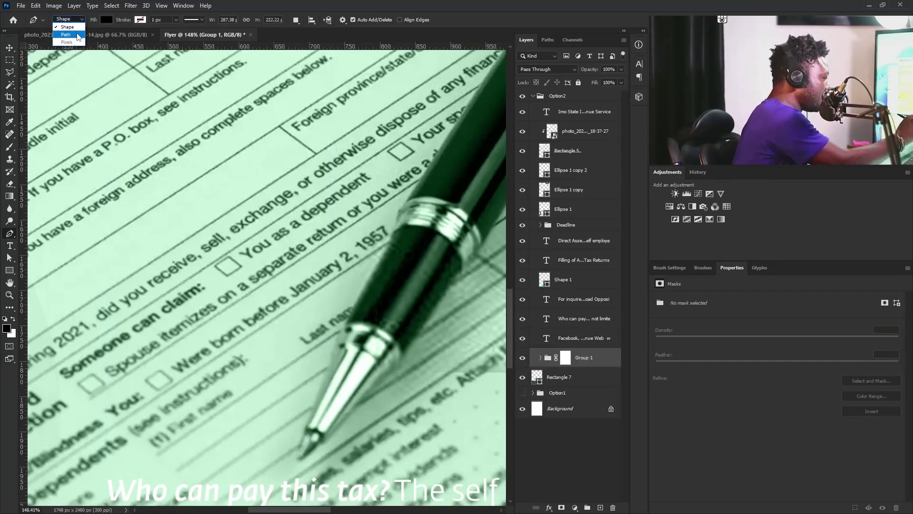
click(66, 31)
click(335, 347)
click(305, 425)
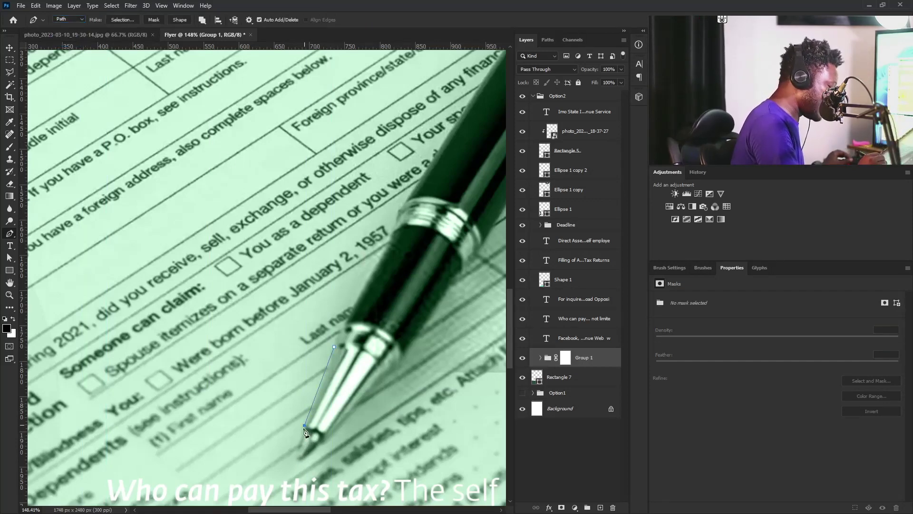
drag(293, 459, 305, 462)
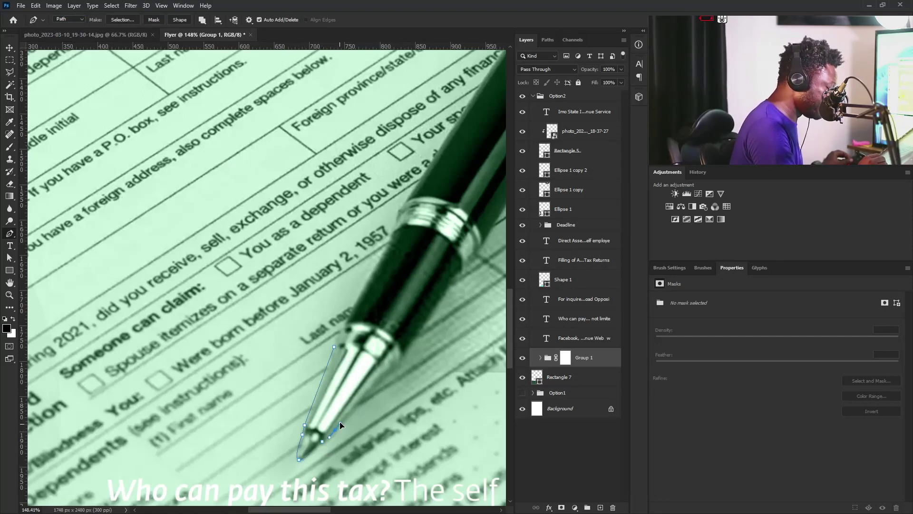
click(385, 310)
click(353, 313)
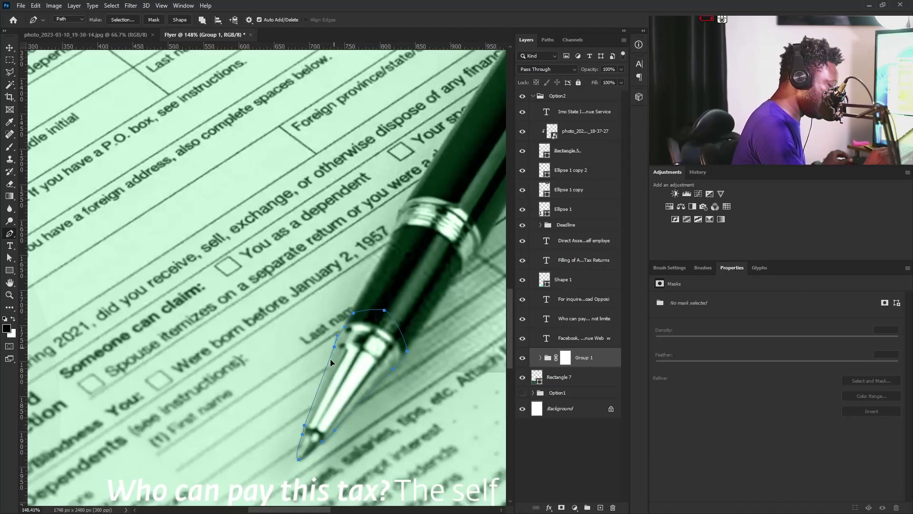
key(ctrl+Return)
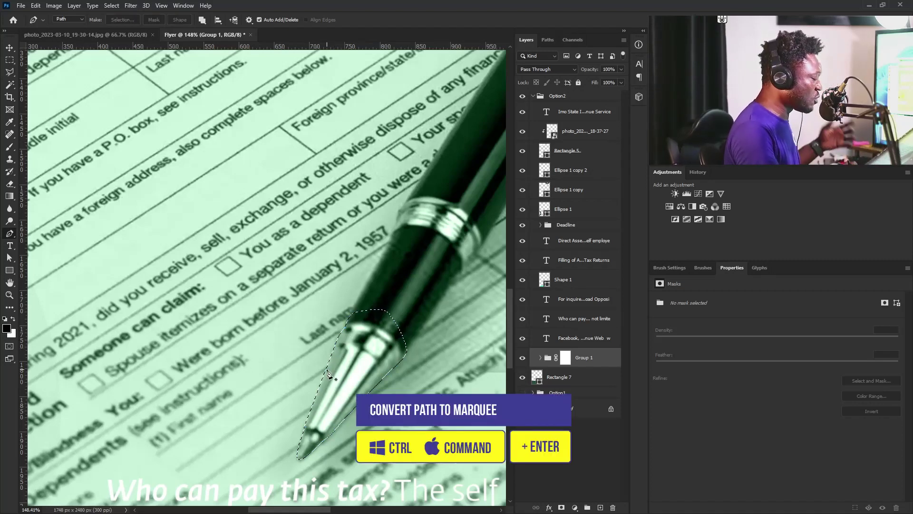
Fill the pen tip selection with white on the Group 1 mask, set the mask density to 100%, and deselect
click(566, 357)
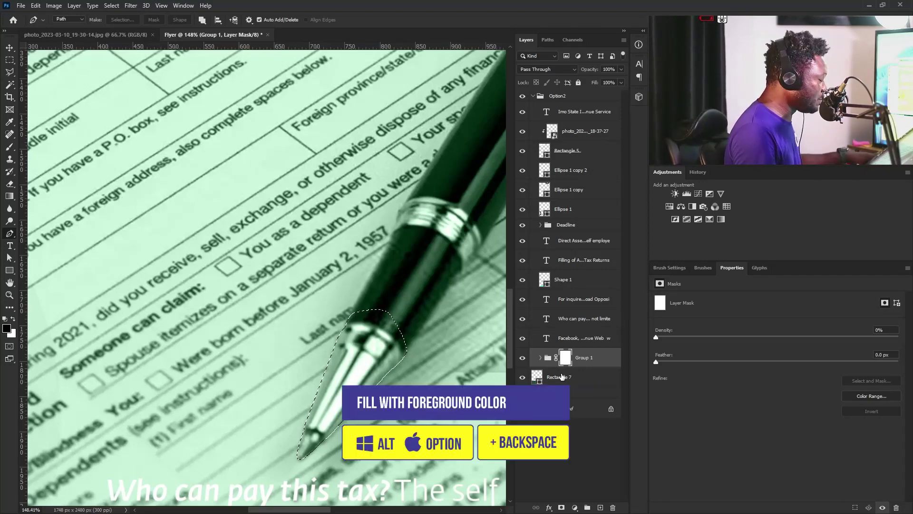
drag(656, 337, 899, 337)
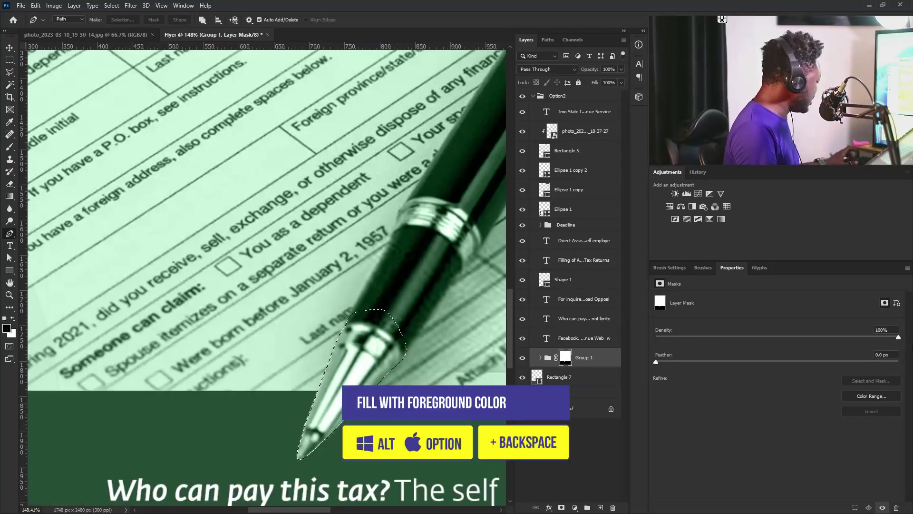
key(ctrl+d)
scroll(433, 351, down, 5)
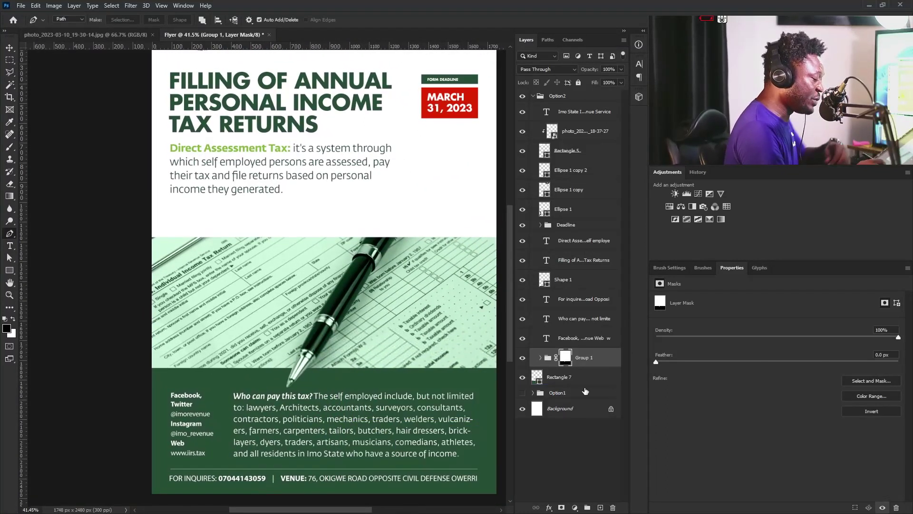
Change the blend mode of the Form photo inside Group 1 to Normal
click(540, 357)
click(573, 377)
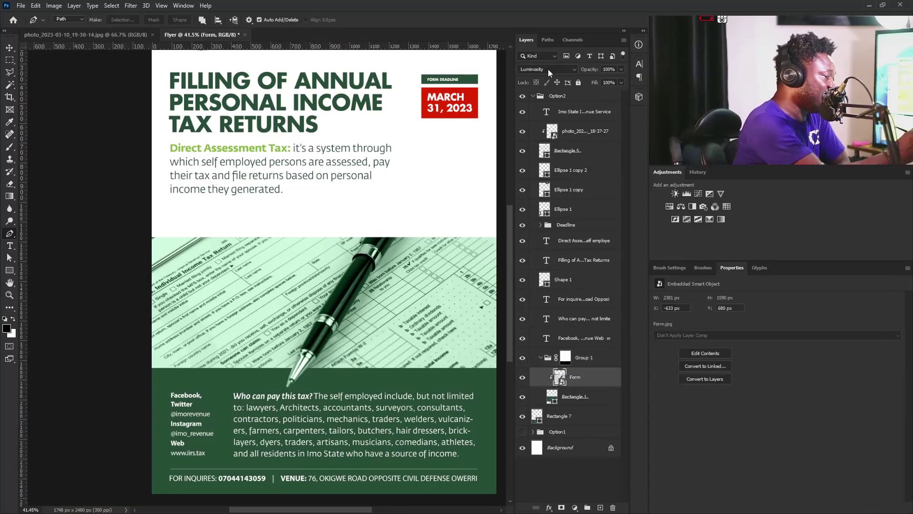
click(547, 70)
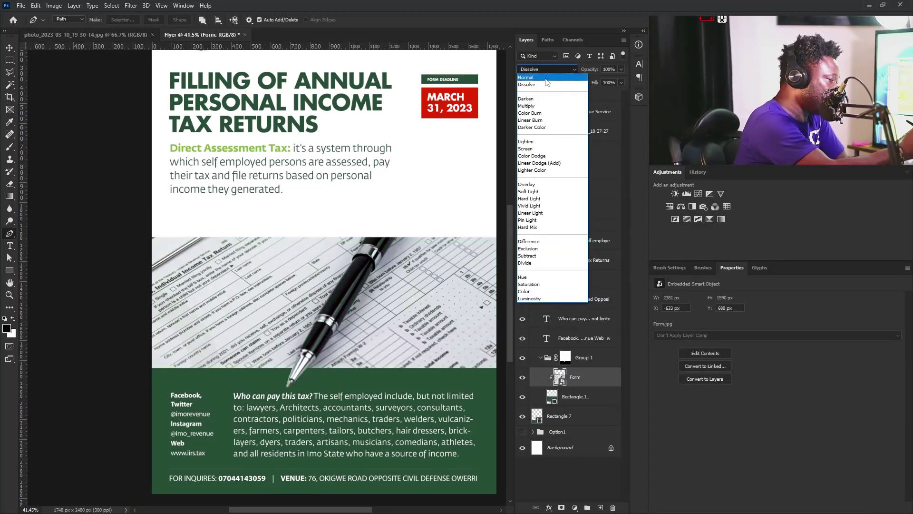
click(546, 79)
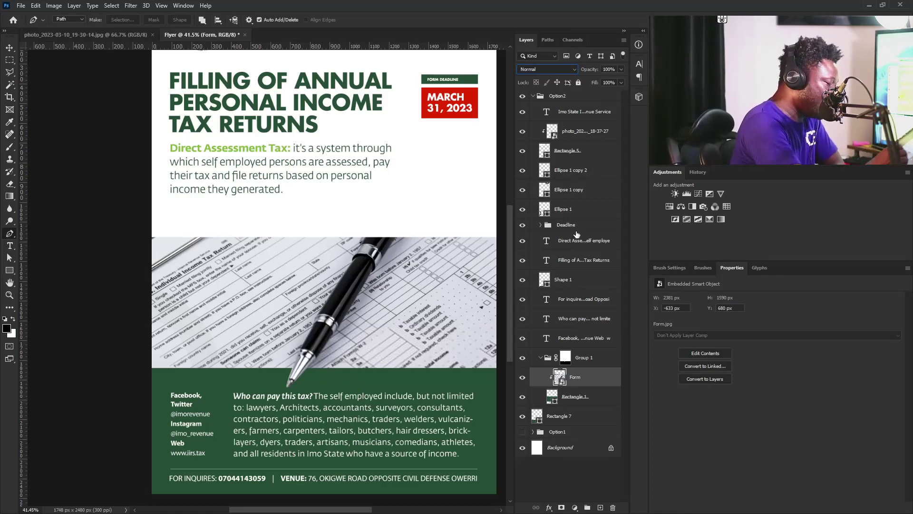
click(541, 361)
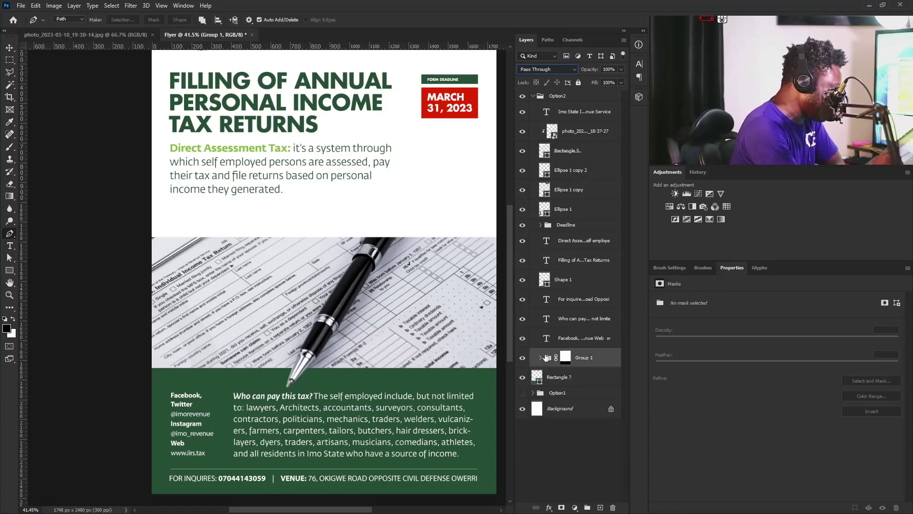
Recolor the words "Who can pay this tax?" light green (#a9da65), sampled from the "Direct Assessment Tax:" text
ctrl+click(317, 401)
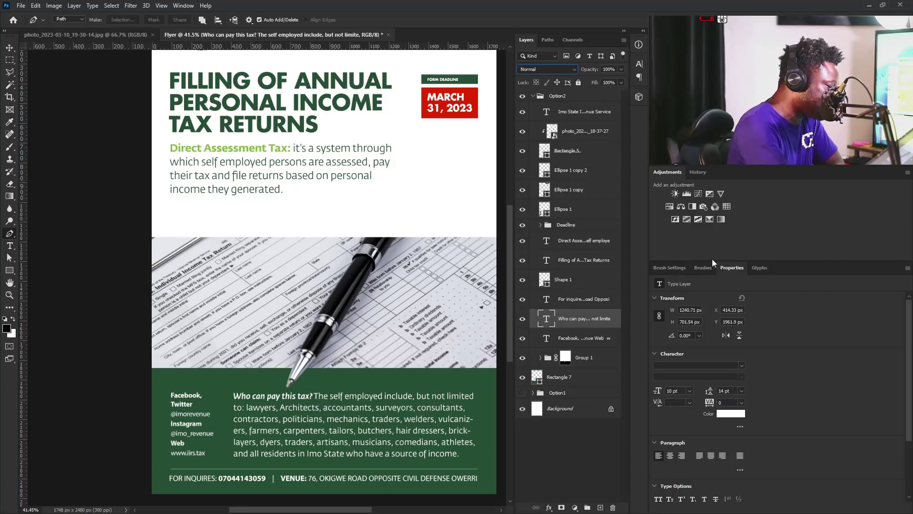
double_click(547, 319)
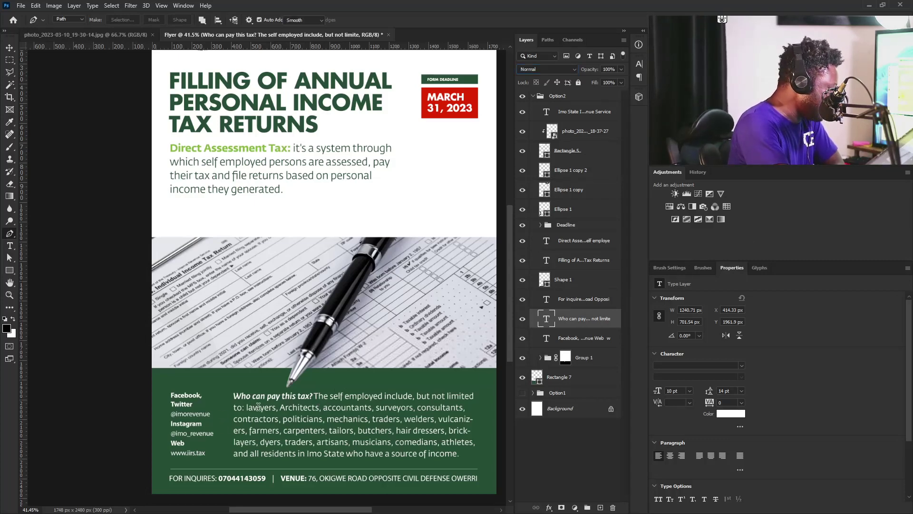
drag(312, 397, 192, 363)
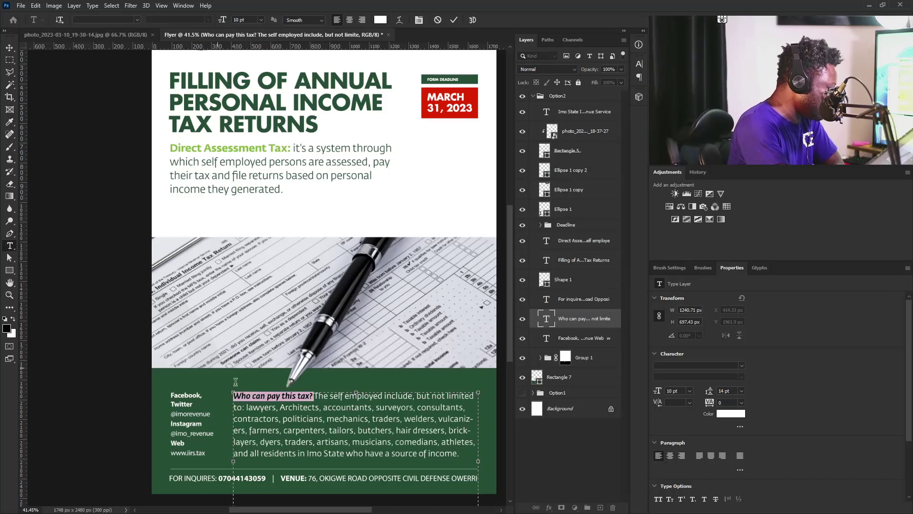
click(732, 414)
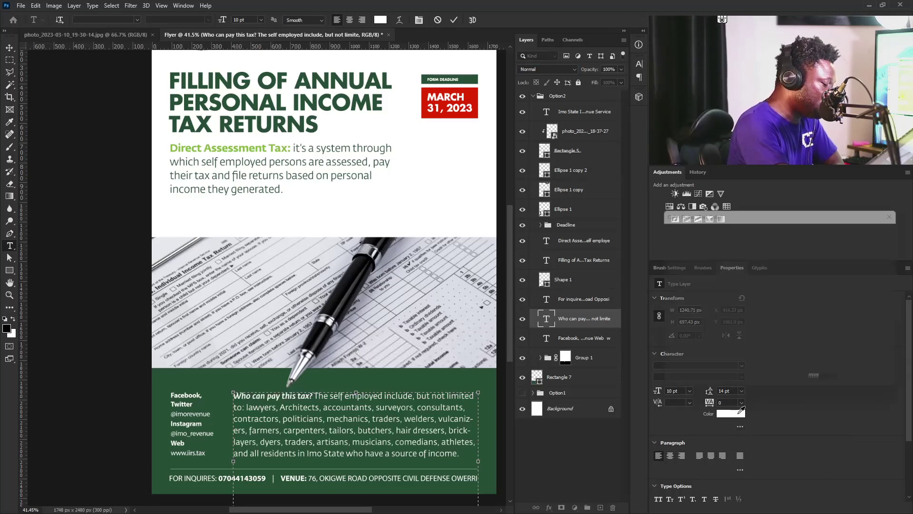
click(273, 143)
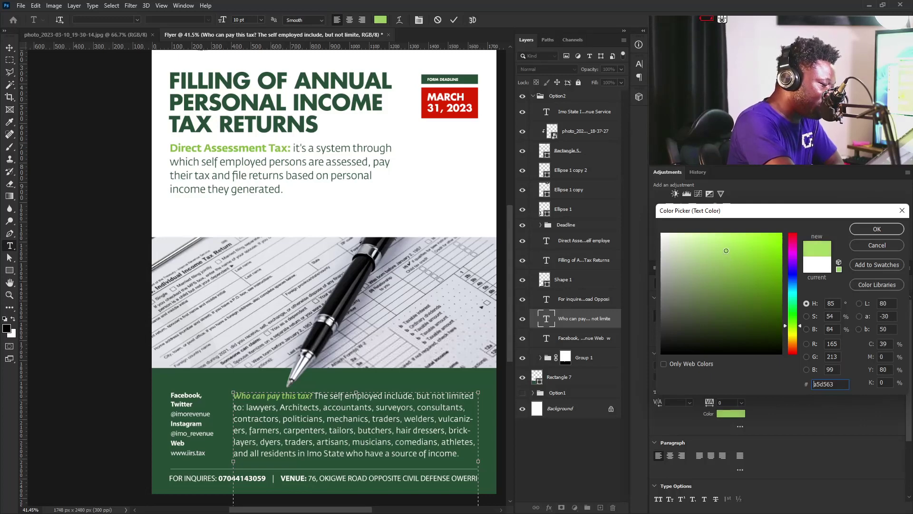
click(860, 228)
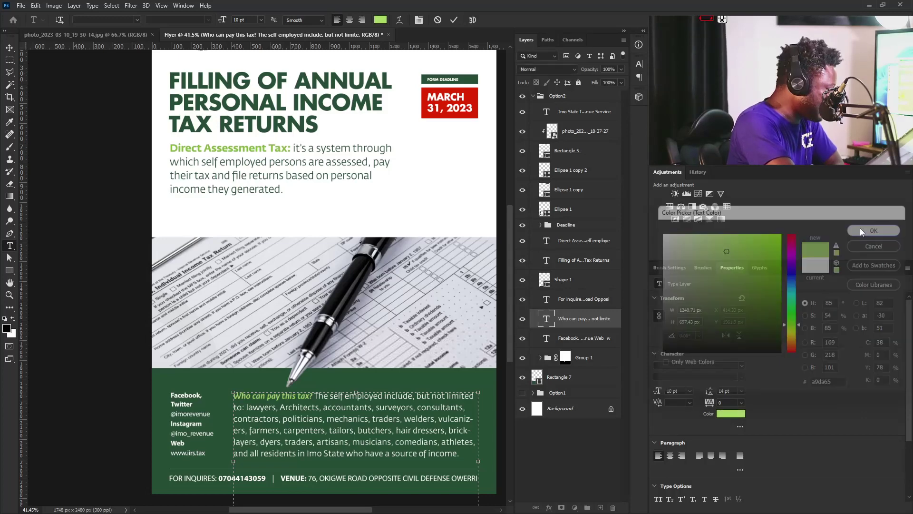
click(10, 48)
Draw a circle about 318 px in diameter over the March 31, 2023 block inside the Deadline group
scroll(386, 305, down, 2)
scroll(267, 162, up, 2)
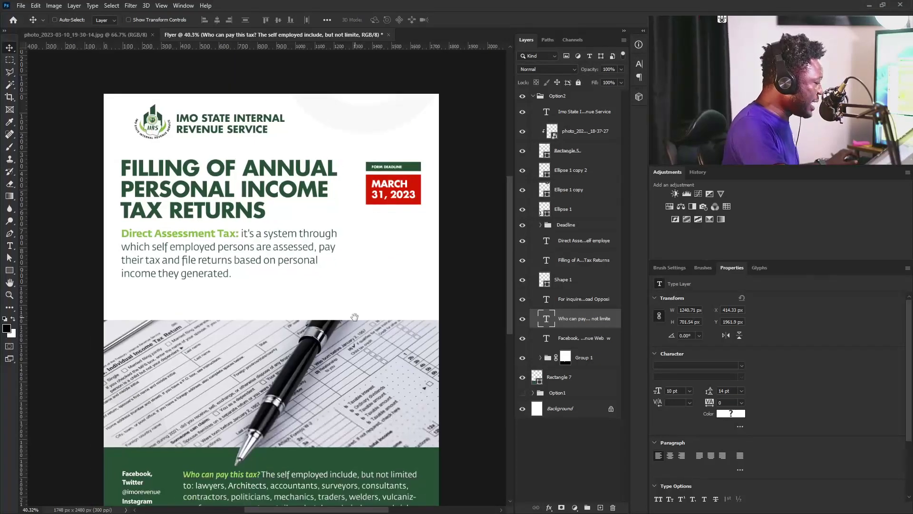
scroll(355, 295, down, 3)
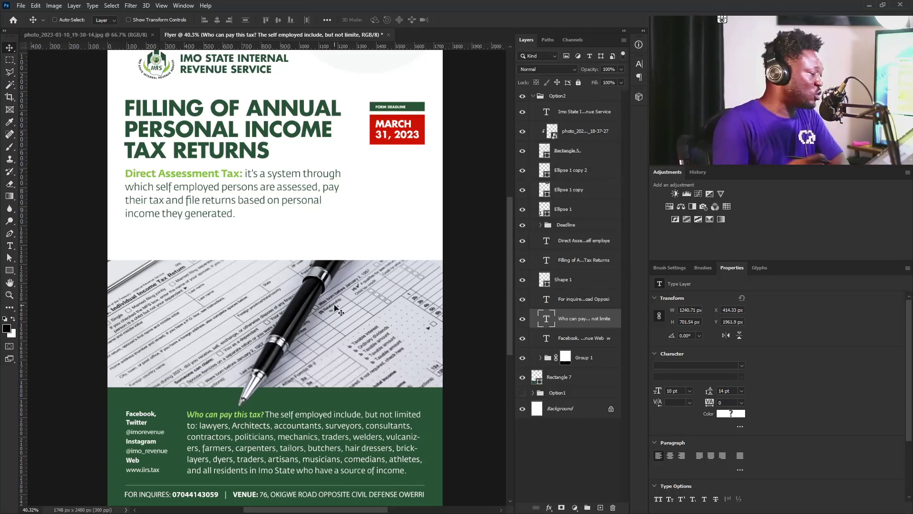
click(569, 102)
click(541, 227)
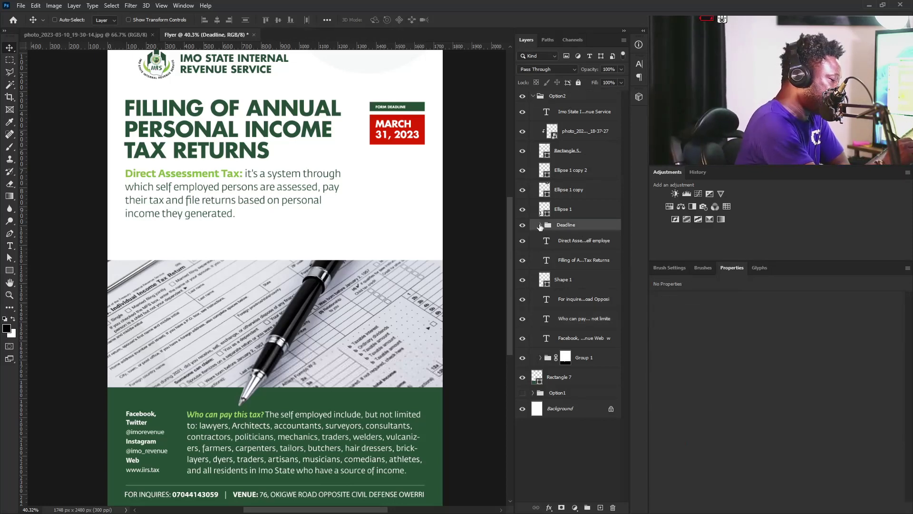
click(541, 225)
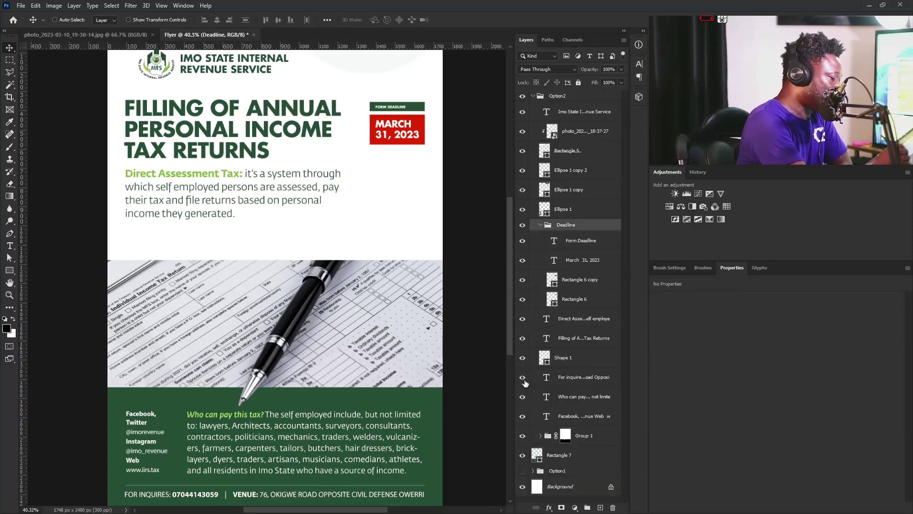
key(u)
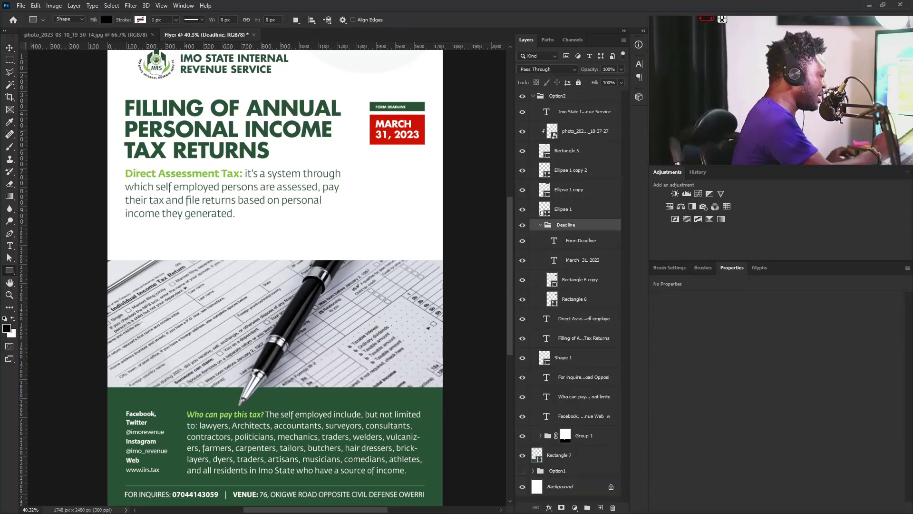
right_click(10, 271)
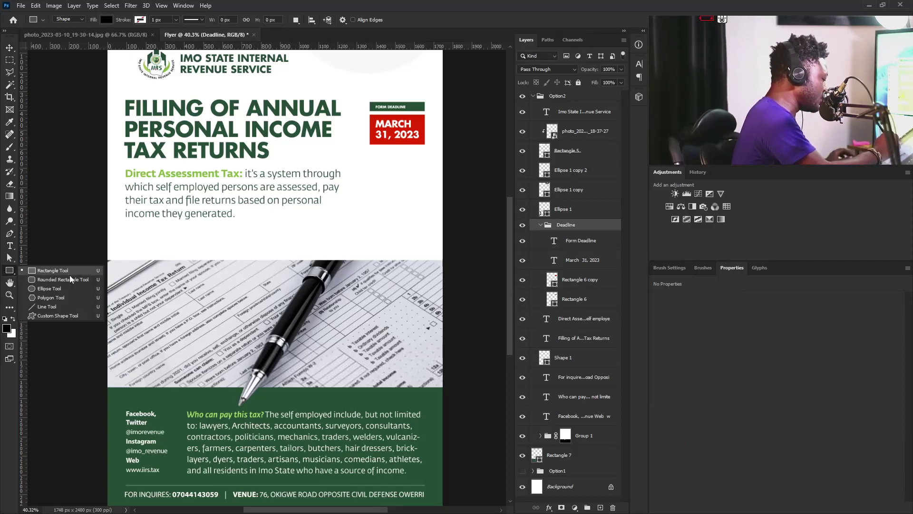
click(68, 280)
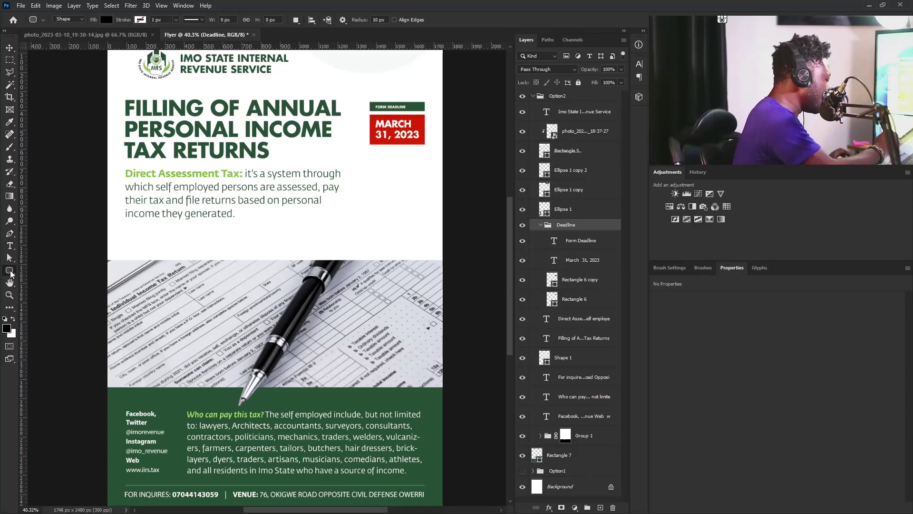
right_click(10, 271)
click(47, 289)
drag(412, 153, 359, 101)
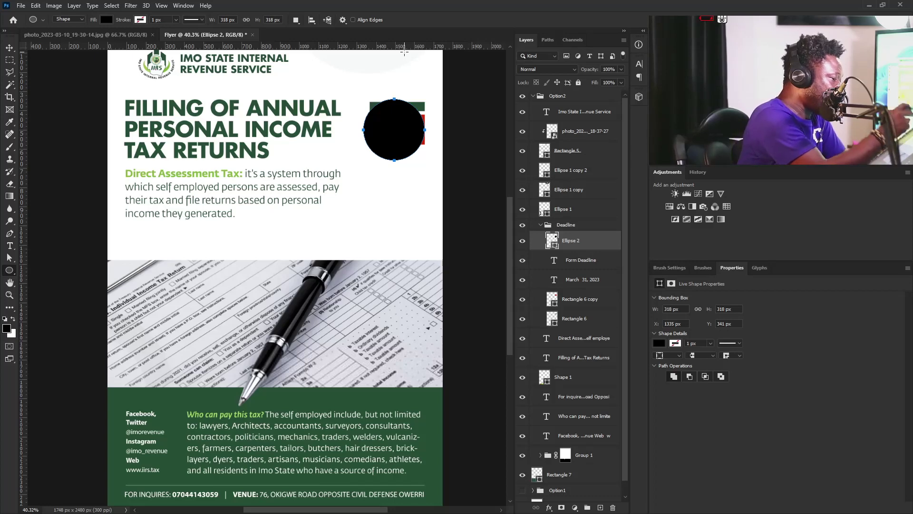
Give the circle around the deadline date a red 8 px stroke and no fill
click(676, 343)
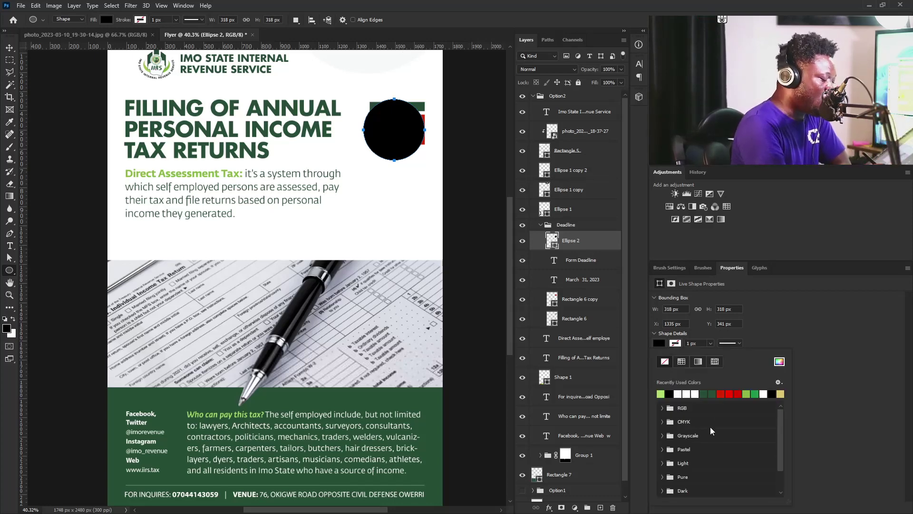
click(738, 394)
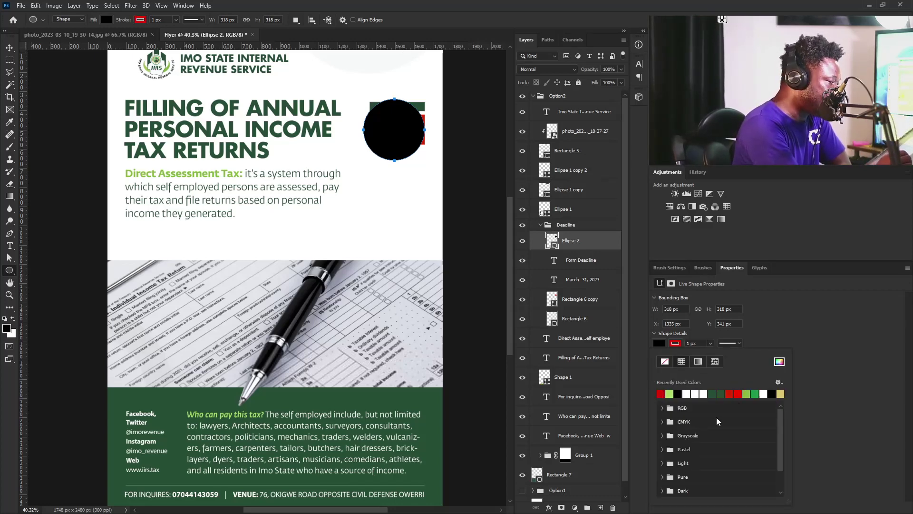
click(677, 342)
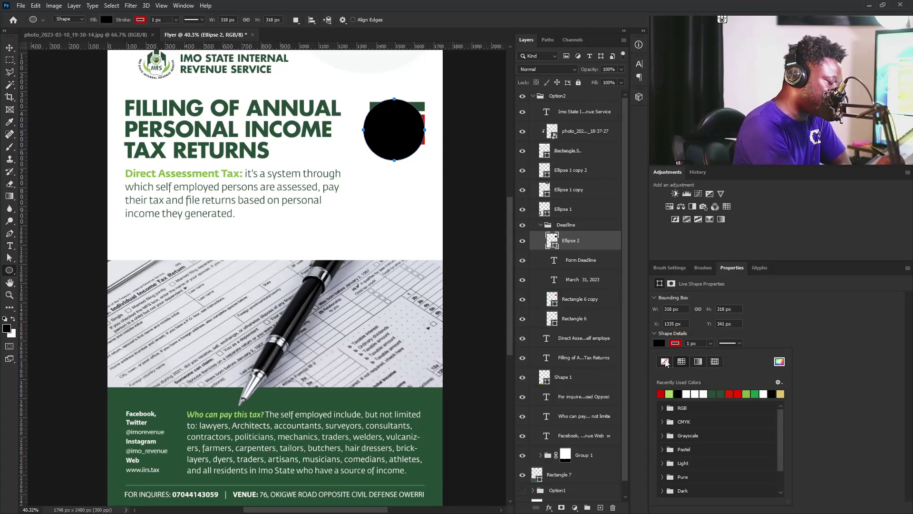
click(666, 362)
click(698, 342)
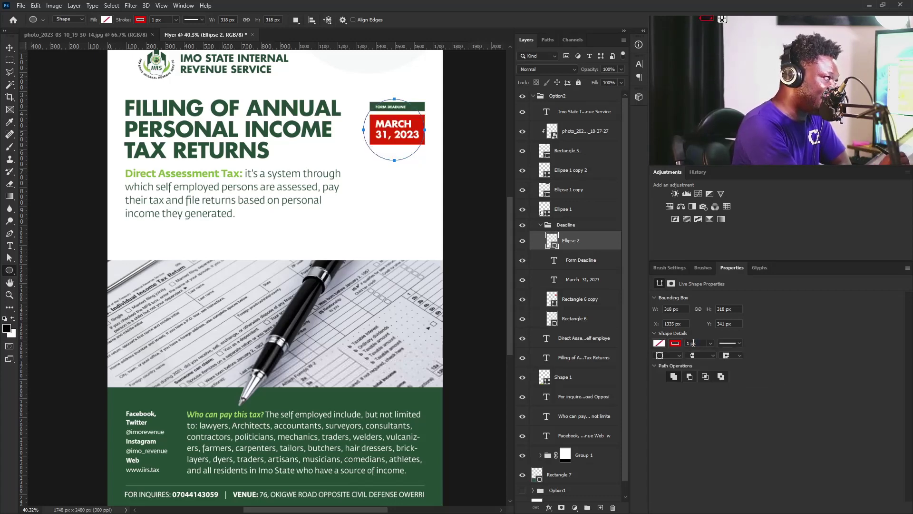
text(8)
key(Return)
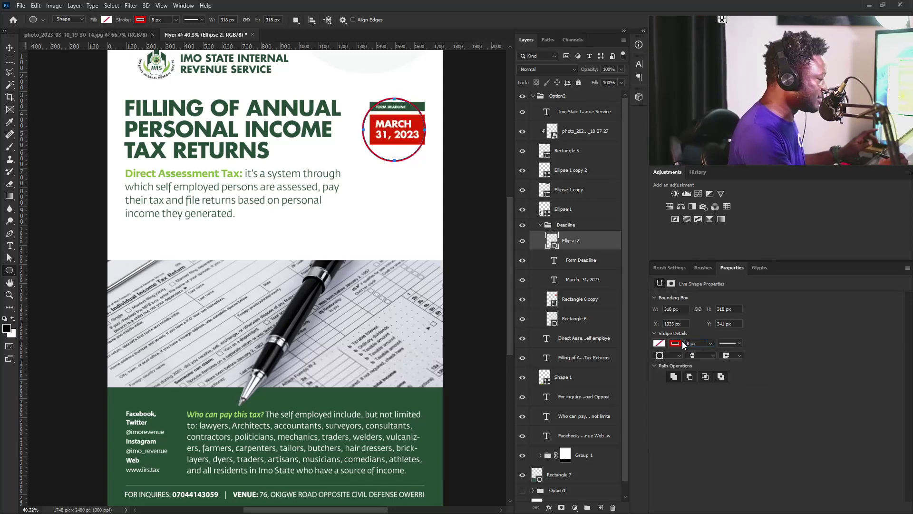
Recolor the "March 31, 2023" text red (#df0404), sampled from the rectangle behind it
click(570, 171)
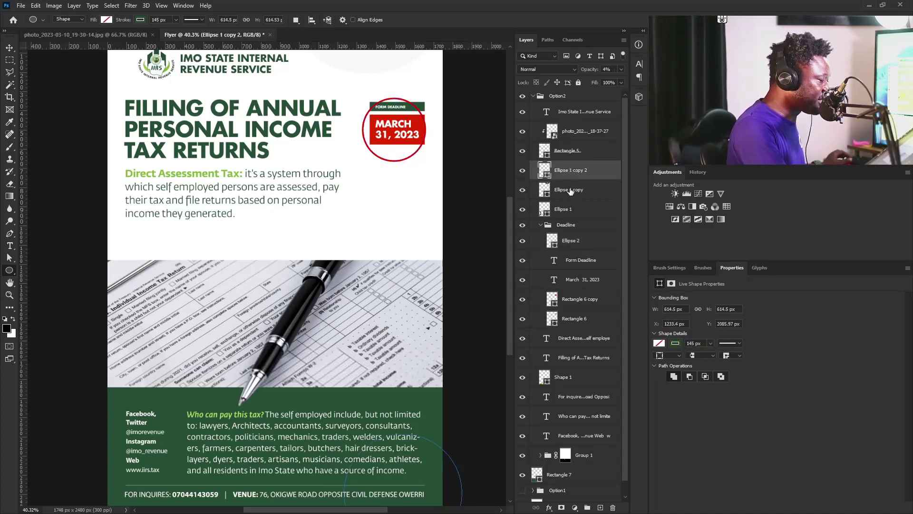
click(576, 282)
click(726, 413)
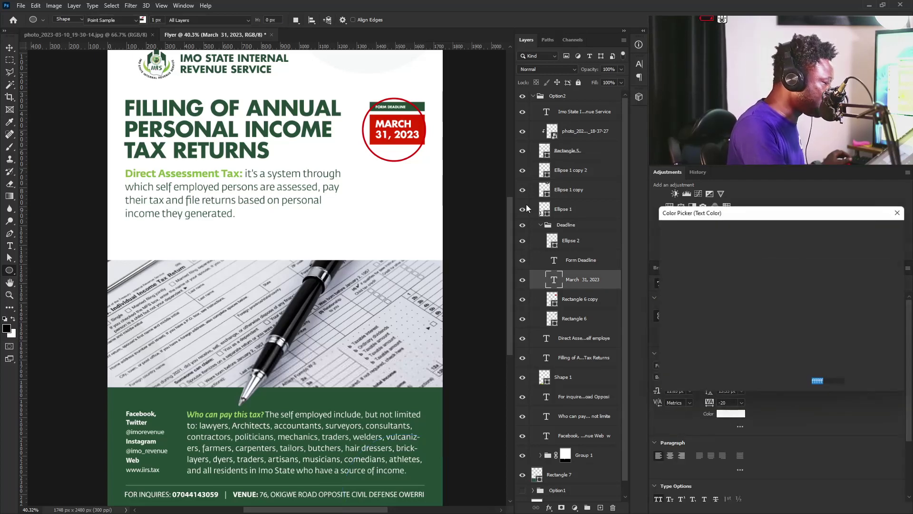
click(419, 149)
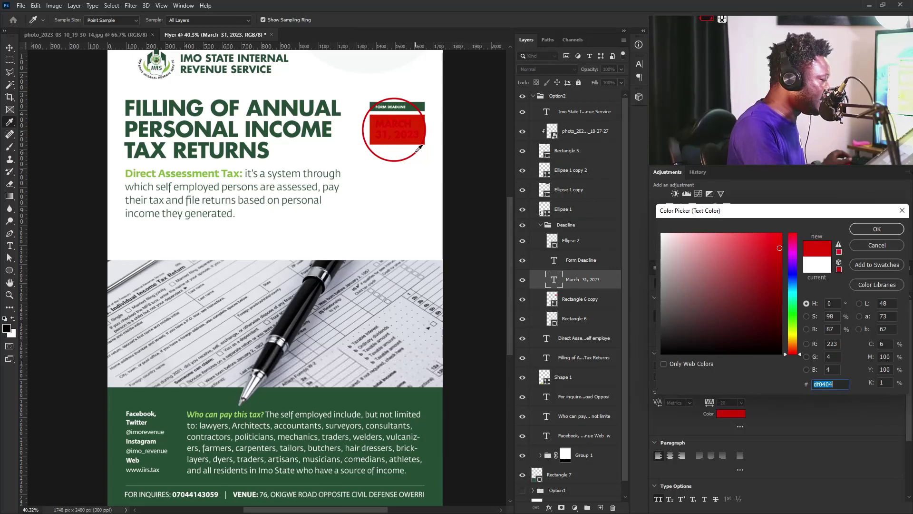
click(884, 229)
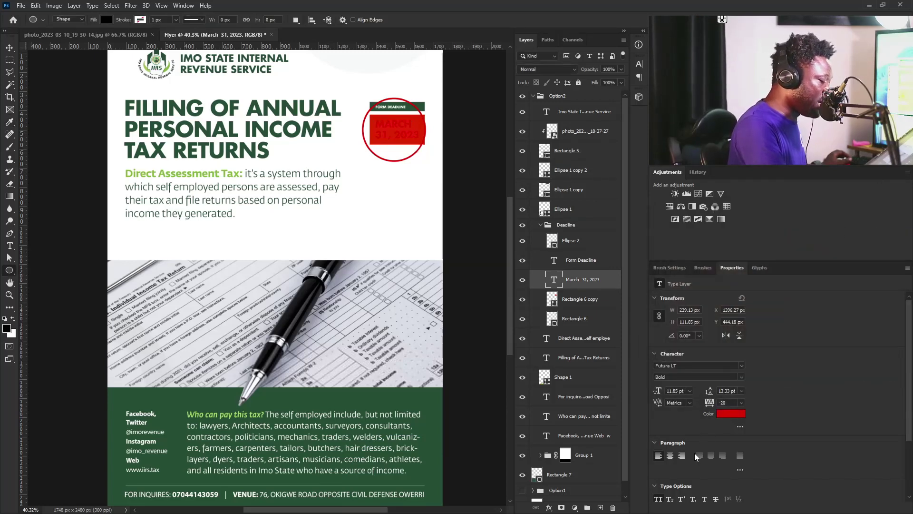
Center-align the "March 31, 2023" text, hide the red rectangle behind it, and move the date to the middle of the circle
click(669, 454)
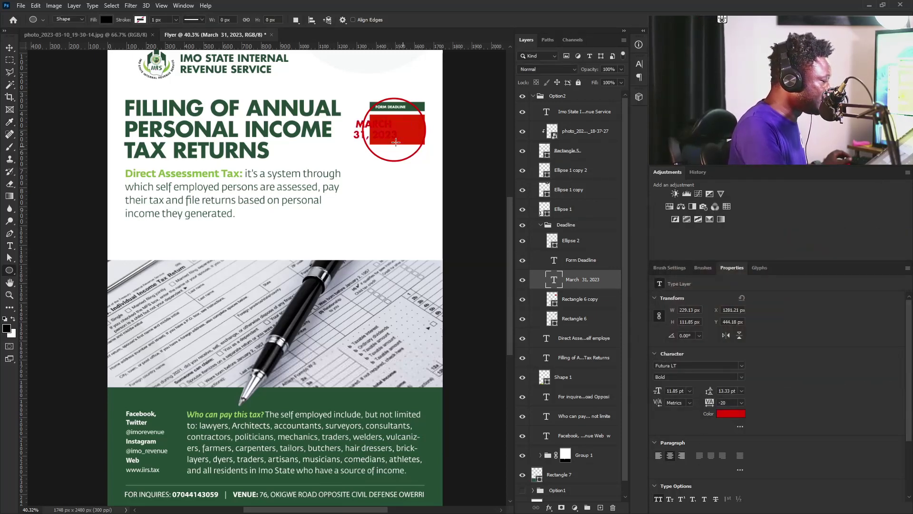
click(523, 300)
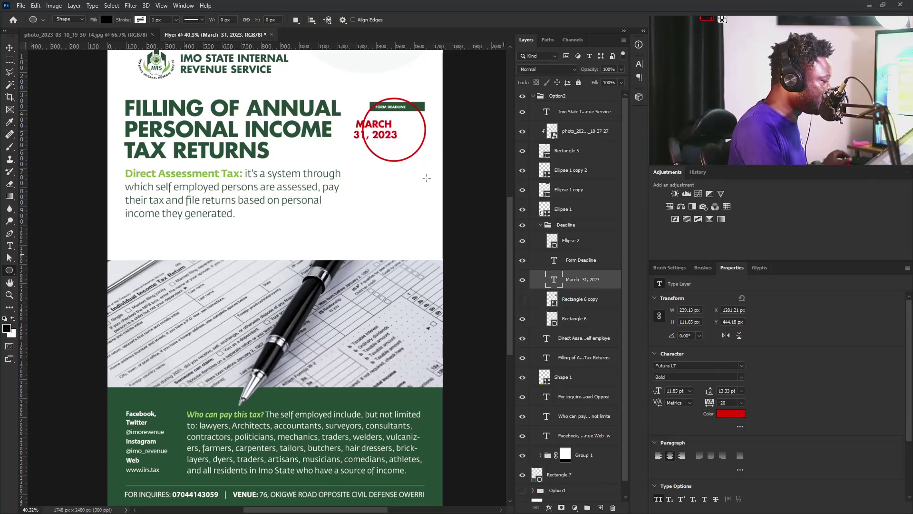
click(9, 47)
drag(395, 136, 410, 142)
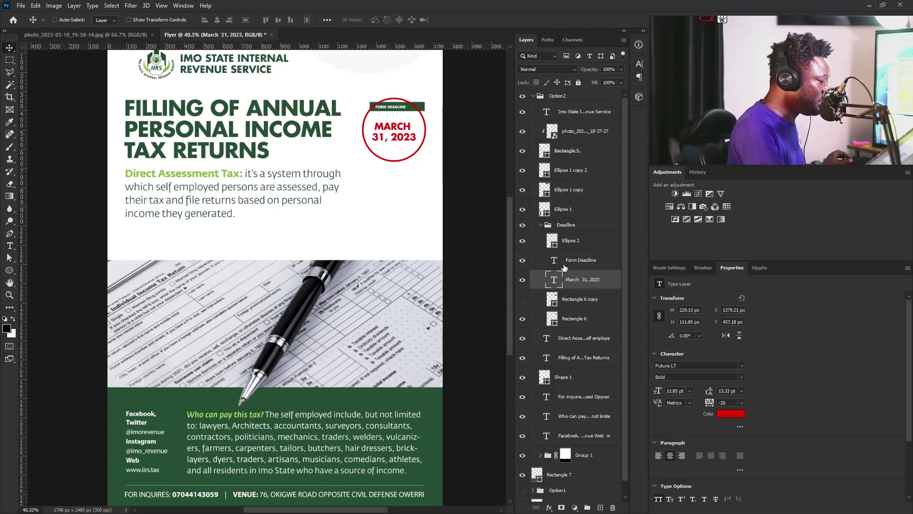
Recolor the "Form Deadline" text red and set it on two centered lines above the date inside the circle
click(580, 260)
click(732, 414)
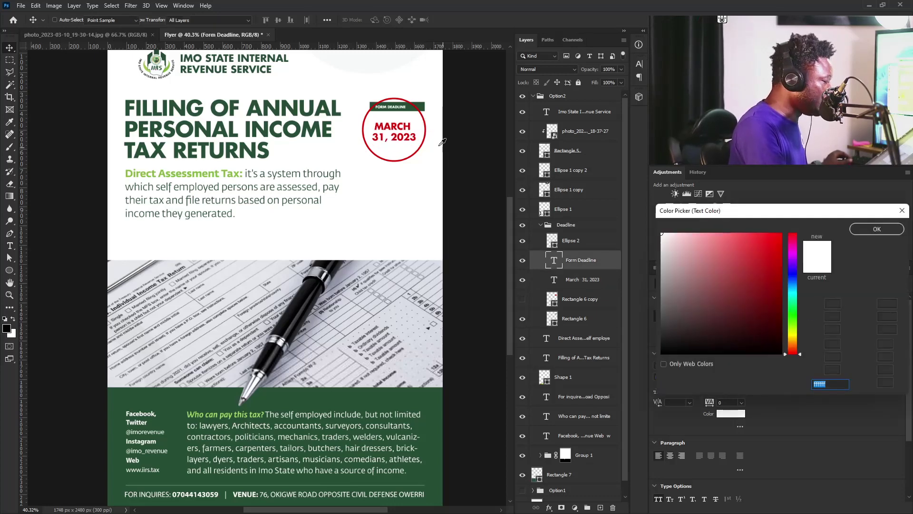
scroll(419, 151, up, 5)
click(433, 209)
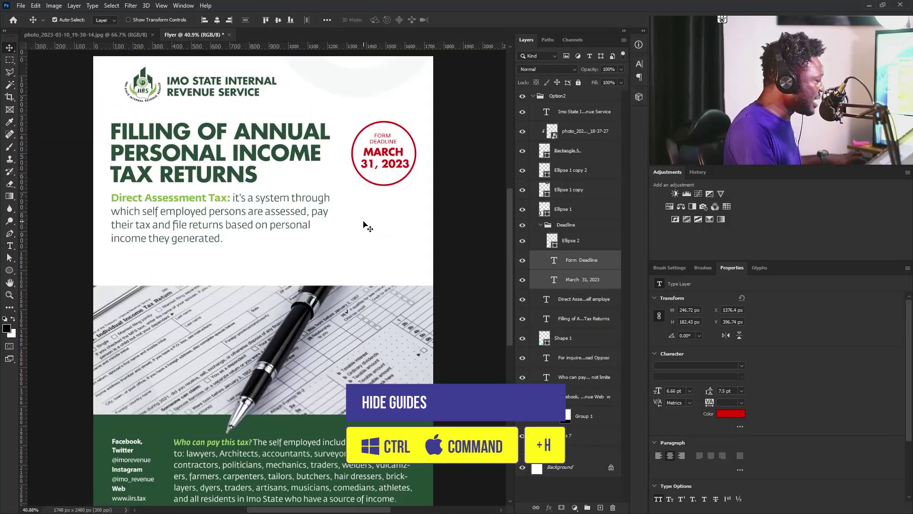
Show the guides, center the deadline text inside the circle, and add a horizontal guide at about 346 px along the headline's top
key(ctrl+h)
drag(383, 56, 388, 48)
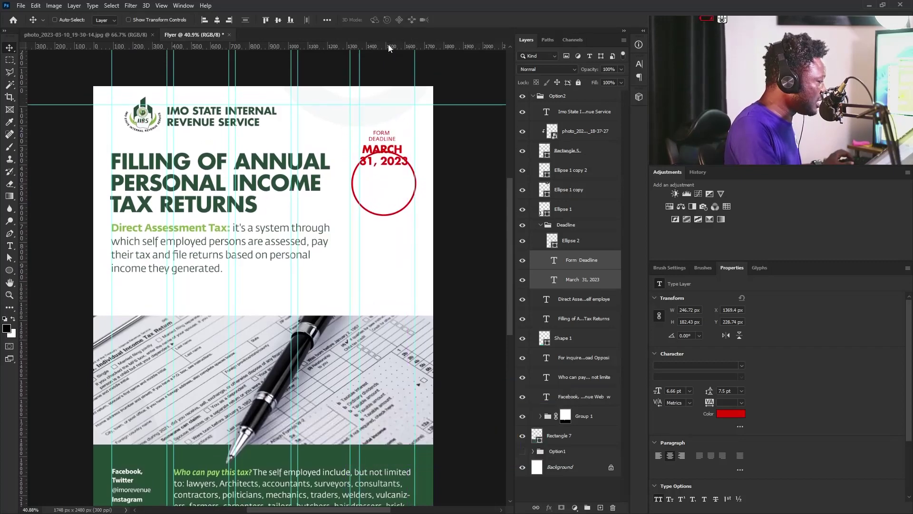
drag(362, 213, 364, 173)
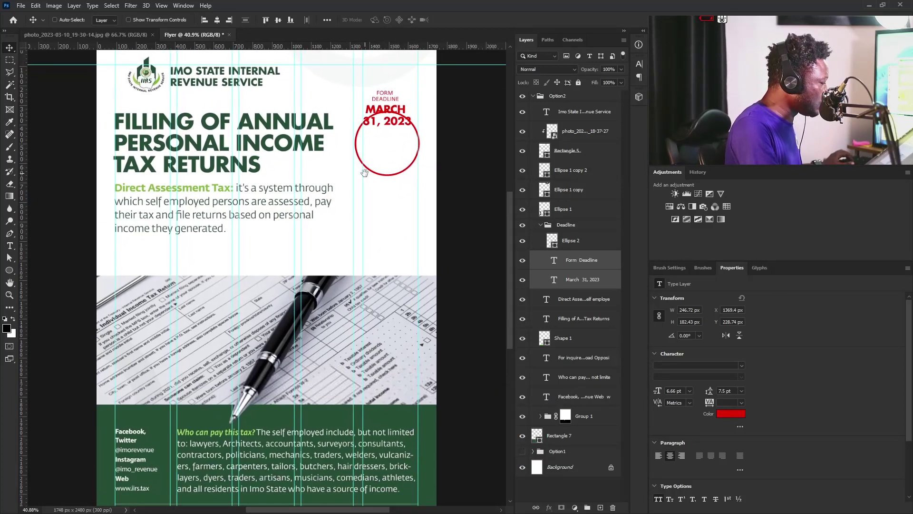
drag(393, 138, 393, 139)
drag(481, 48, 464, 113)
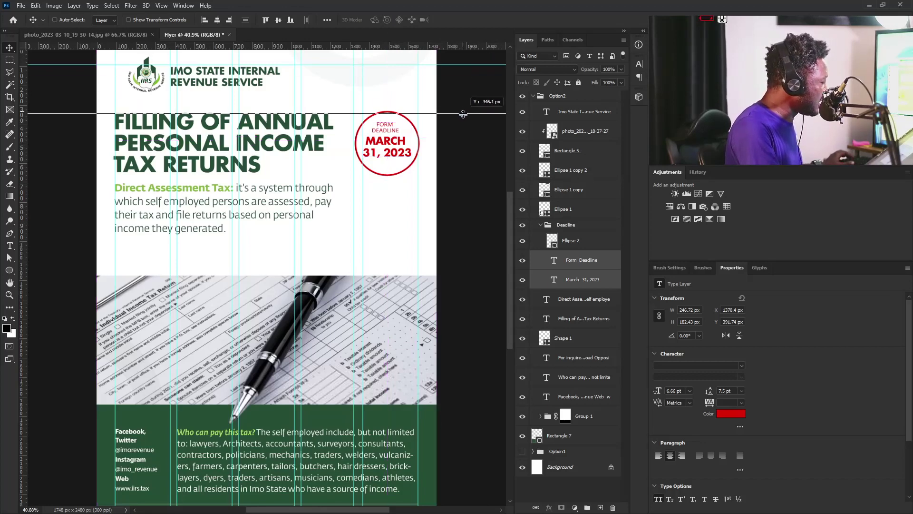
Scale the Deadline group up slightly to fill the last grid column, with its top on the guide level with the headline
click(566, 225)
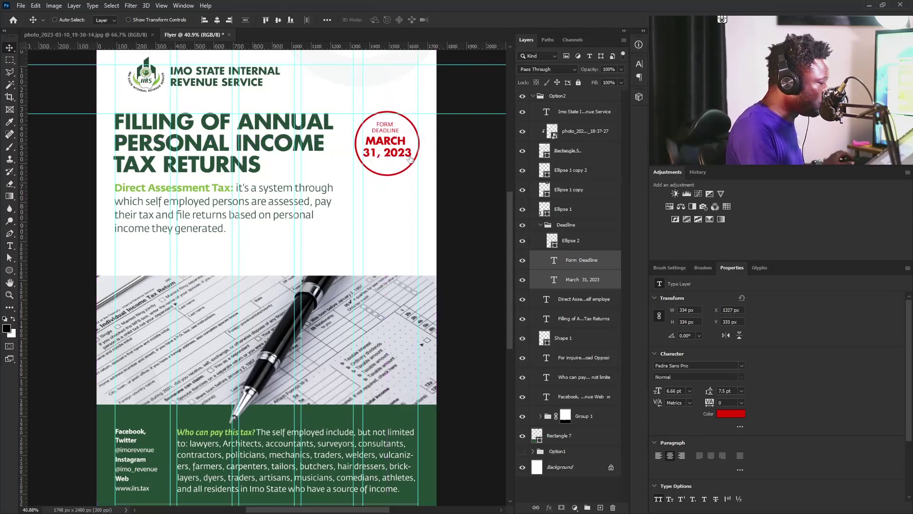
drag(396, 129, 396, 131)
key(ctrl+t)
drag(355, 178, 353, 180)
scroll(383, 186, down, 2)
key(Return)
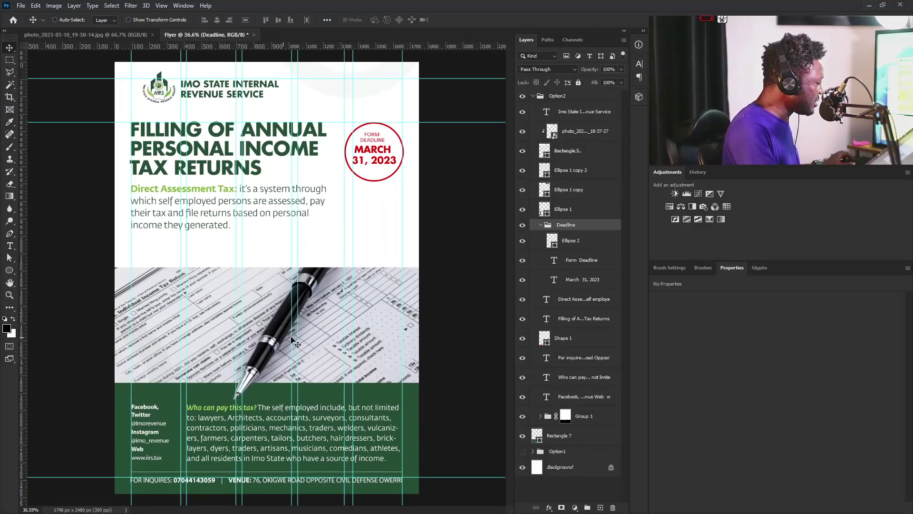
Extend the top edge of Rectangle 1, the form photo's clipping frame in Group 1, upward toward the body text
right_click(322, 288)
click(351, 301)
key(ctrl+t)
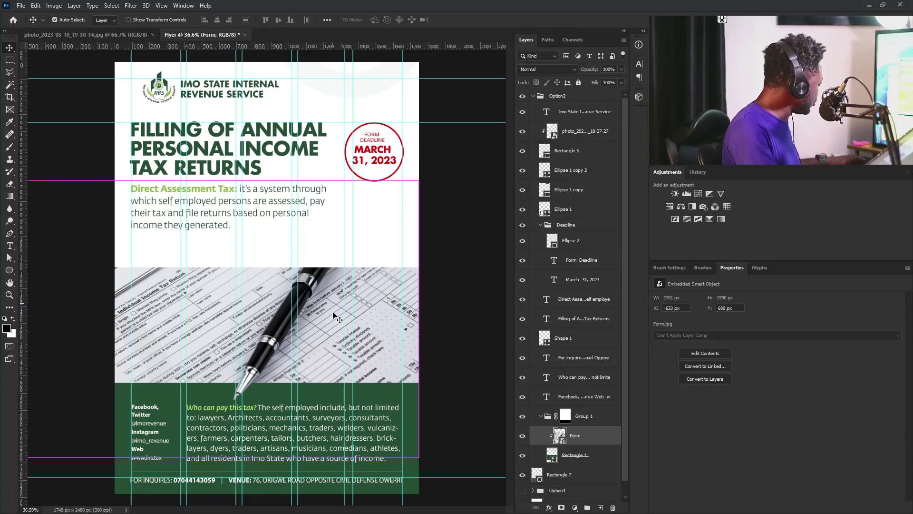
key(Return)
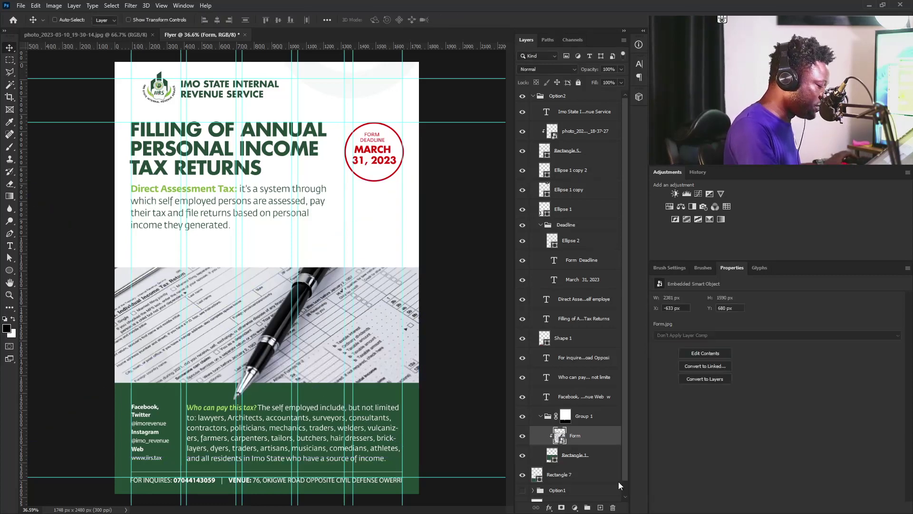
click(584, 458)
key(ctrl+t)
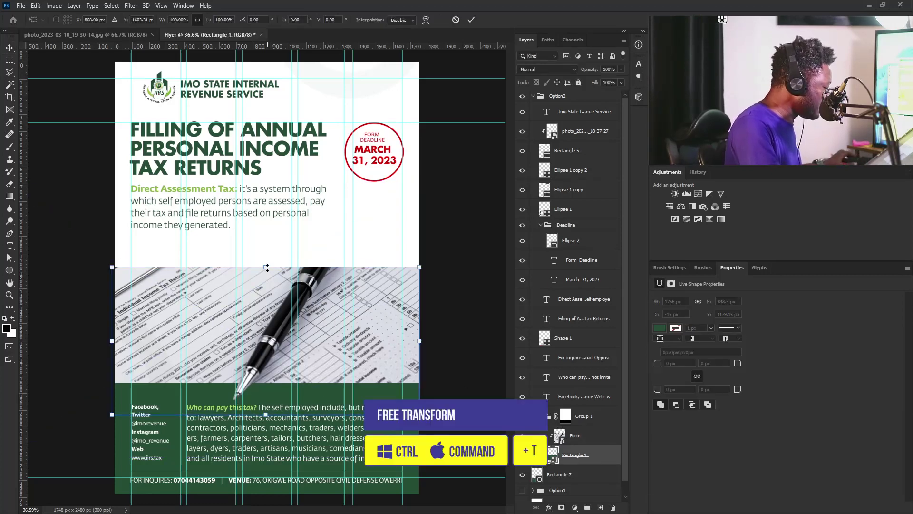
drag(267, 268, 267, 247)
key(Return)
Rasterize the Form photo layer in Group 1
click(573, 436)
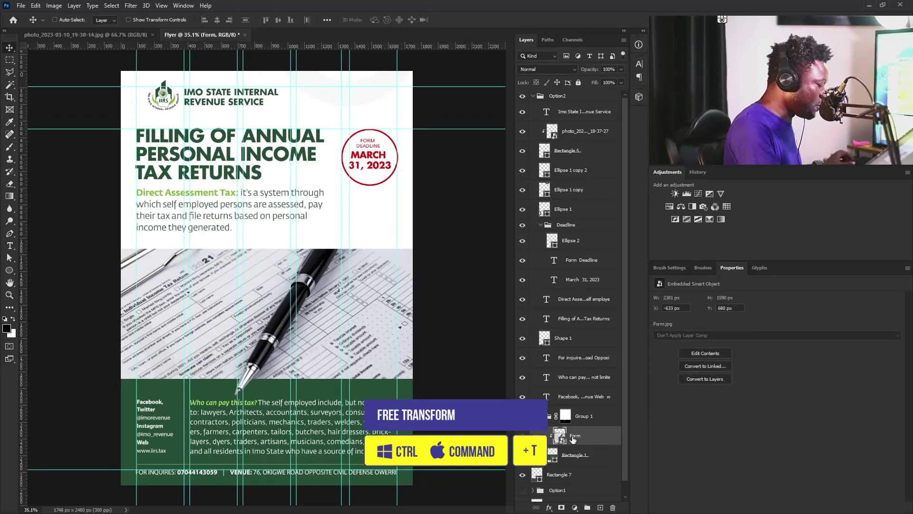
right_click(573, 438)
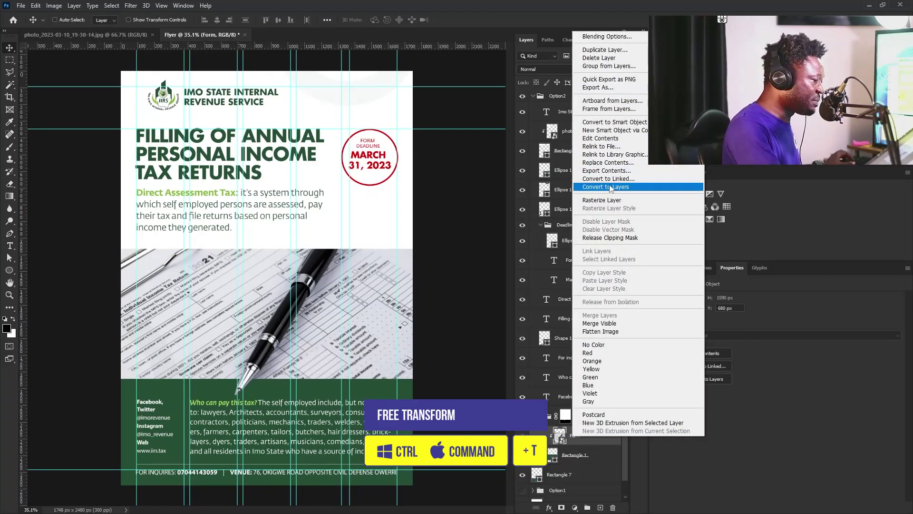
click(603, 200)
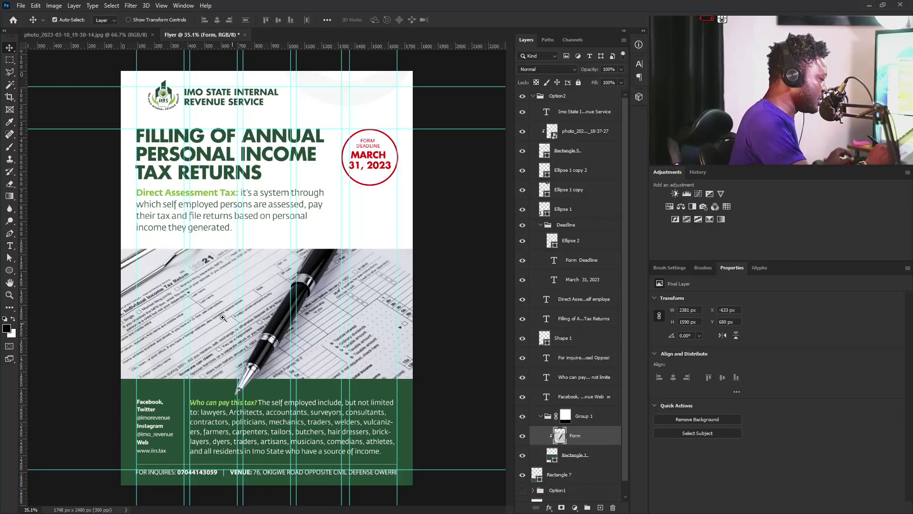
Remove the year "2021" and its leftover marks from the form photo with the content-aware Spot Healing Brush
ctrl+click(188, 257)
ctrl+click(188, 257)
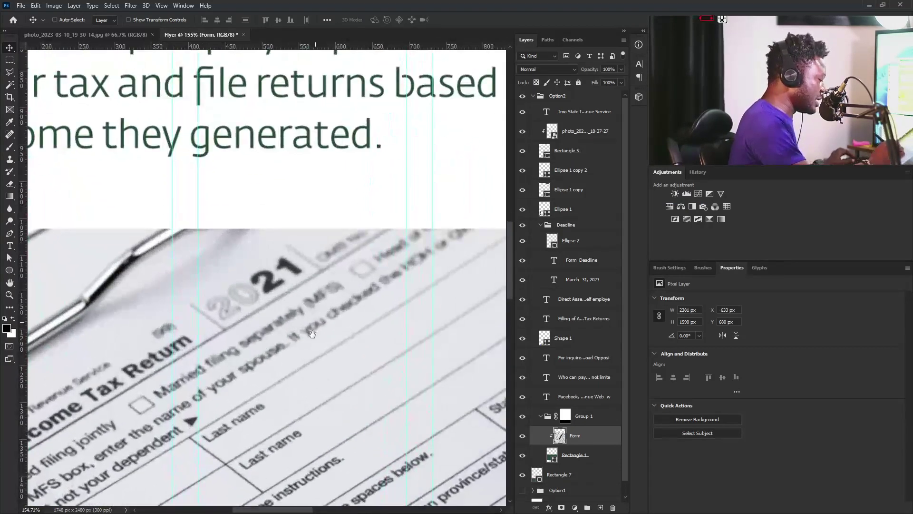
scroll(309, 364, up, 2)
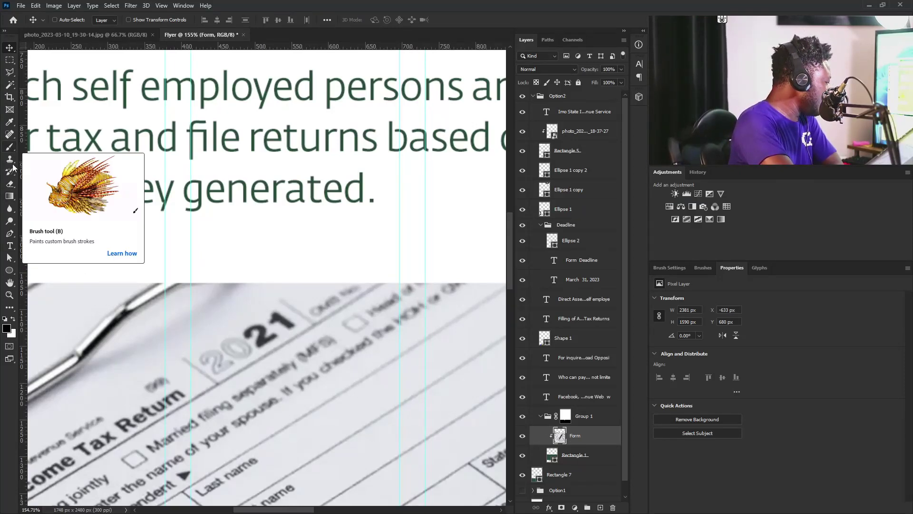
click(10, 134)
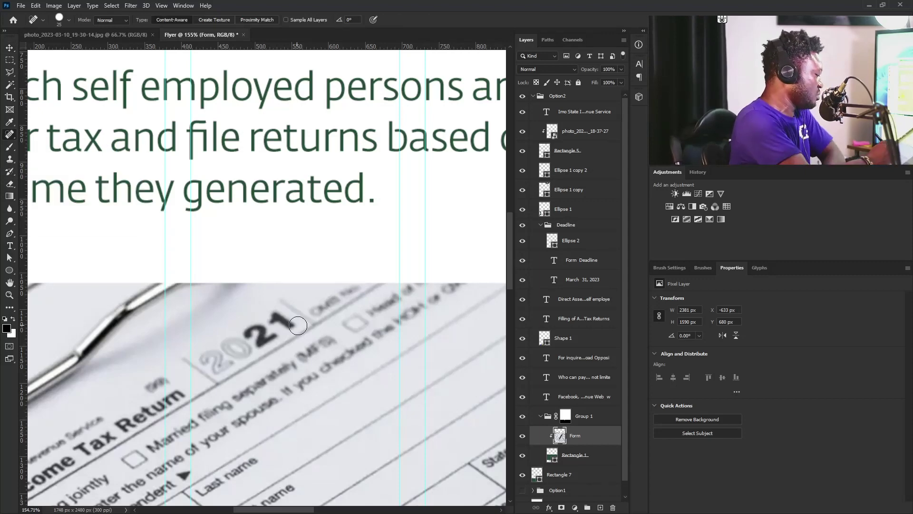
key(bracketright)
click(276, 320)
mouse_move(276, 319)
mouse_down()
mouse_move(215, 357)
mouse_move(257, 347)
mouse_move(276, 320)
mouse_move(268, 329)
mouse_up()
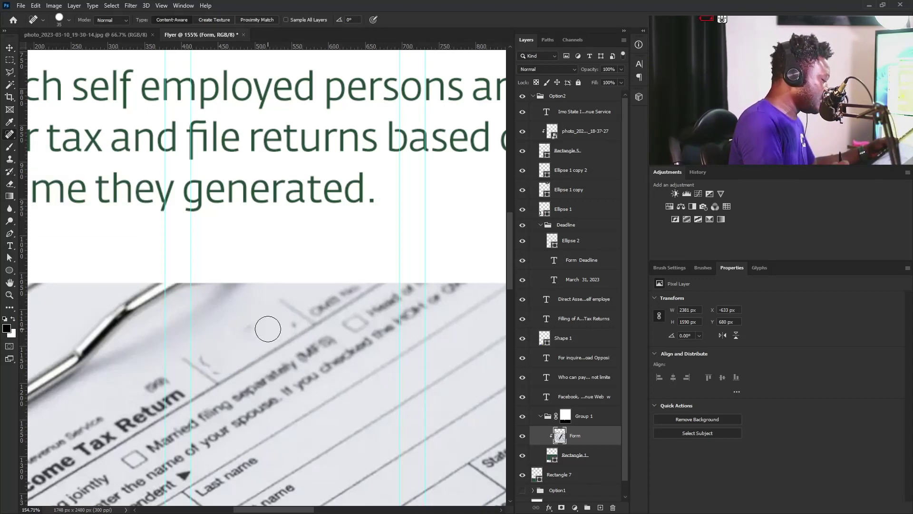
key(bracketleft)
key(bracketleft)
key(bracketleft)
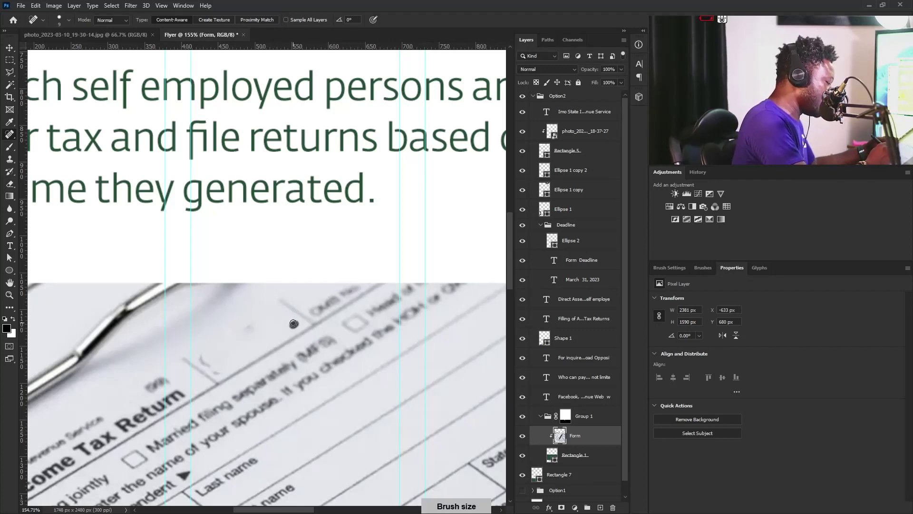
drag(233, 339, 257, 326)
drag(211, 343, 216, 374)
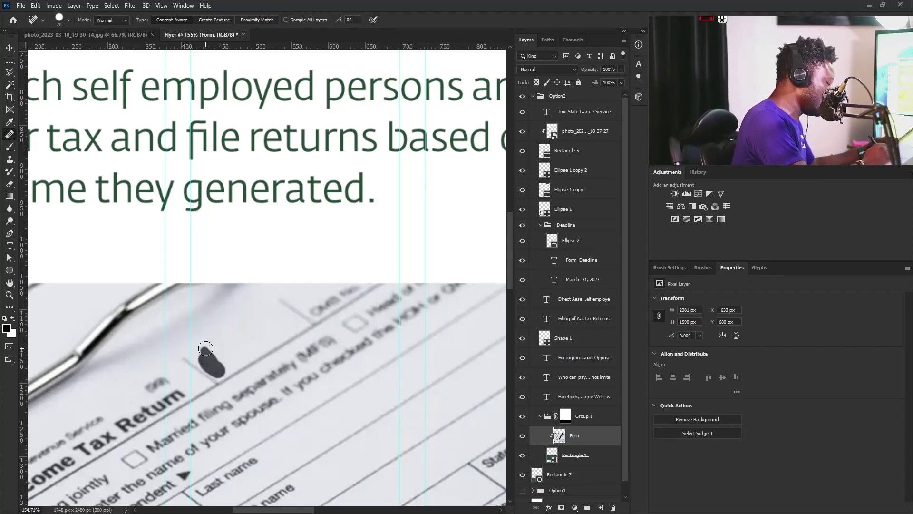
Hide the guides and the Option2 group
scroll(373, 379, down, 6)
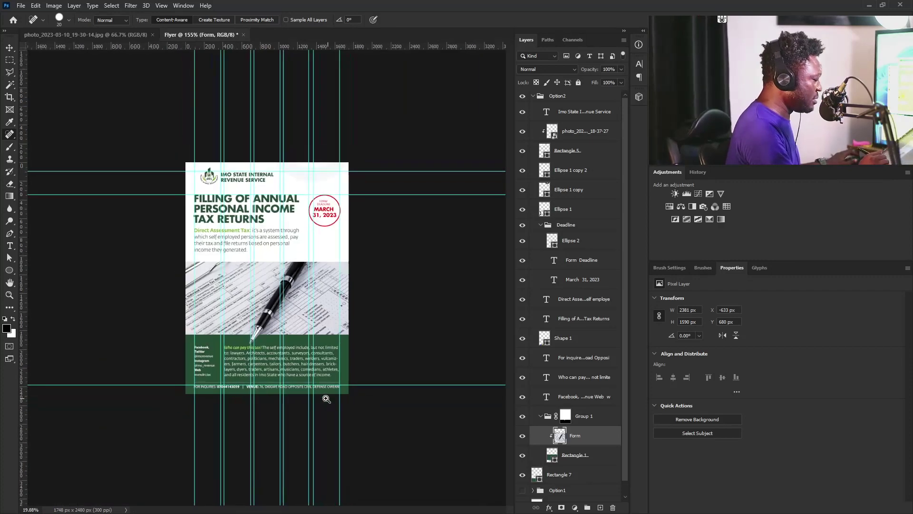
scroll(355, 378, up, 2)
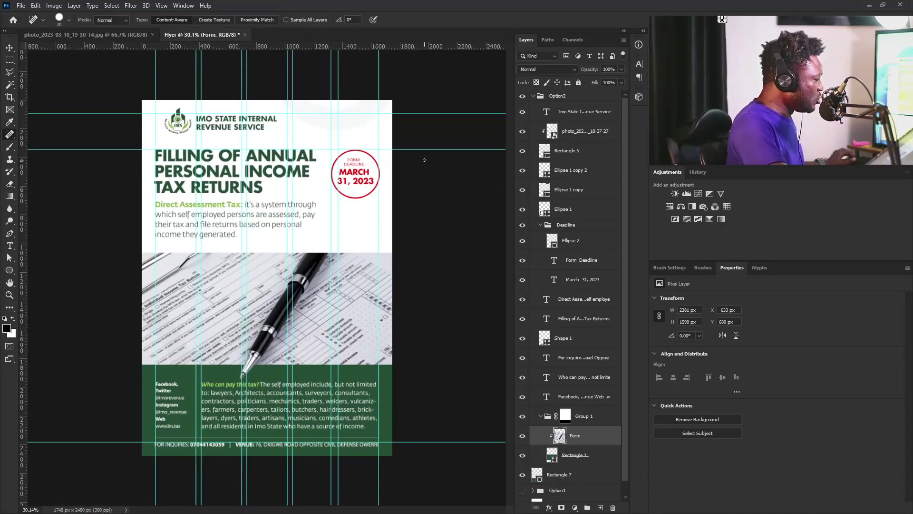
key(ctrl+h)
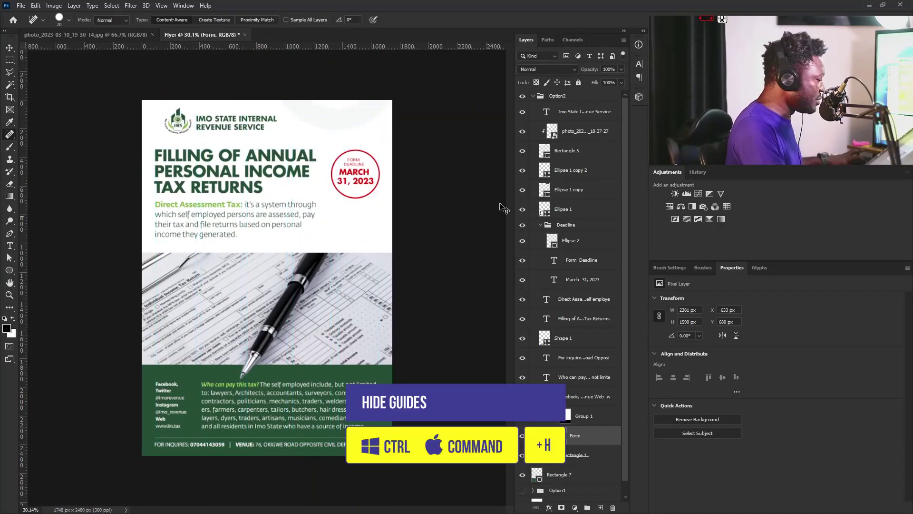
click(522, 96)
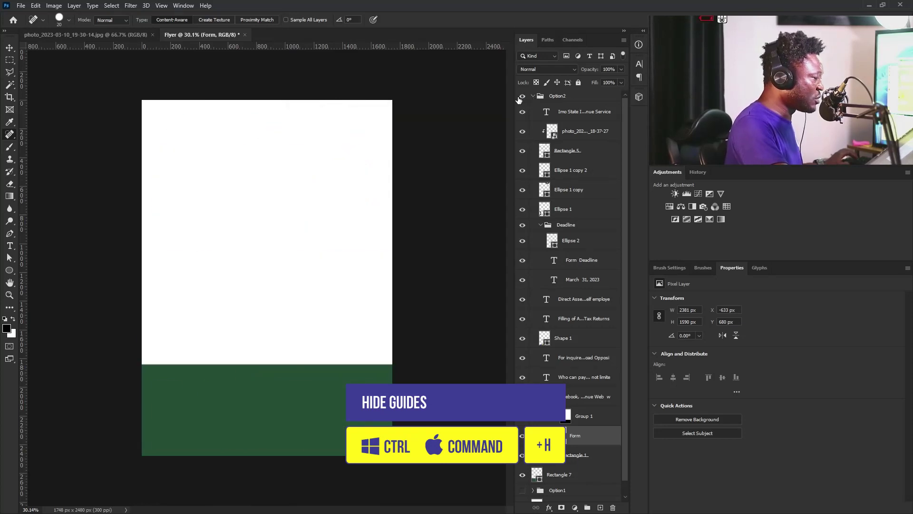
Show the Option2 group on the flyer and collapse its contents in the layer list
click(522, 97)
click(534, 97)
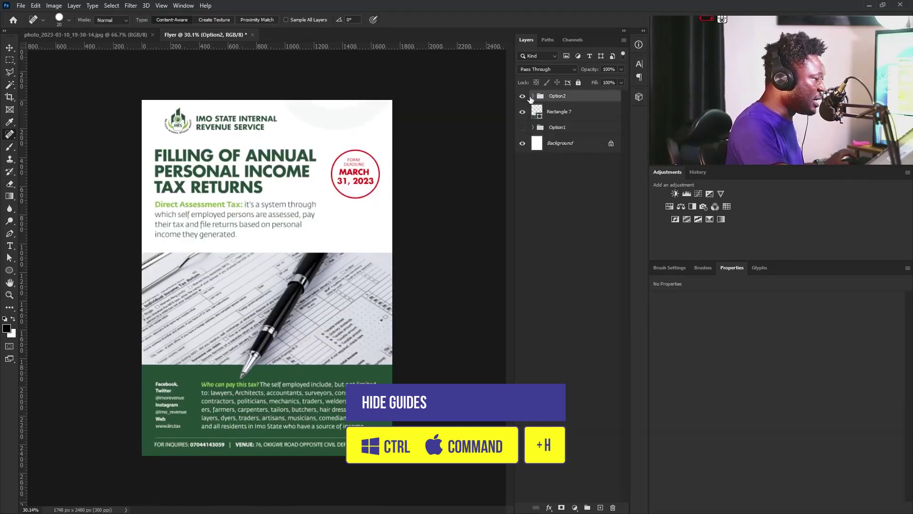
Try to move the green Rectangle 7 into the Option2 group beneath Group 1, and take it back out
click(533, 96)
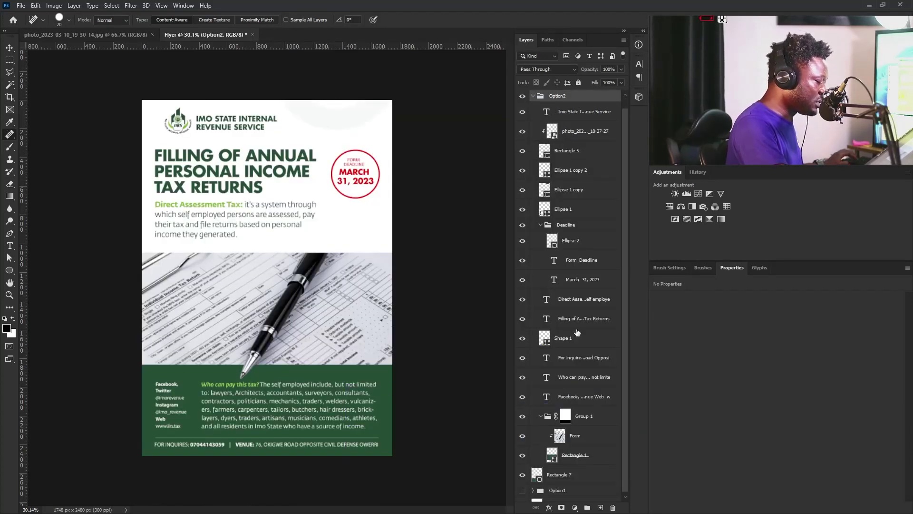
scroll(577, 318, down, 1)
drag(564, 460, 566, 451)
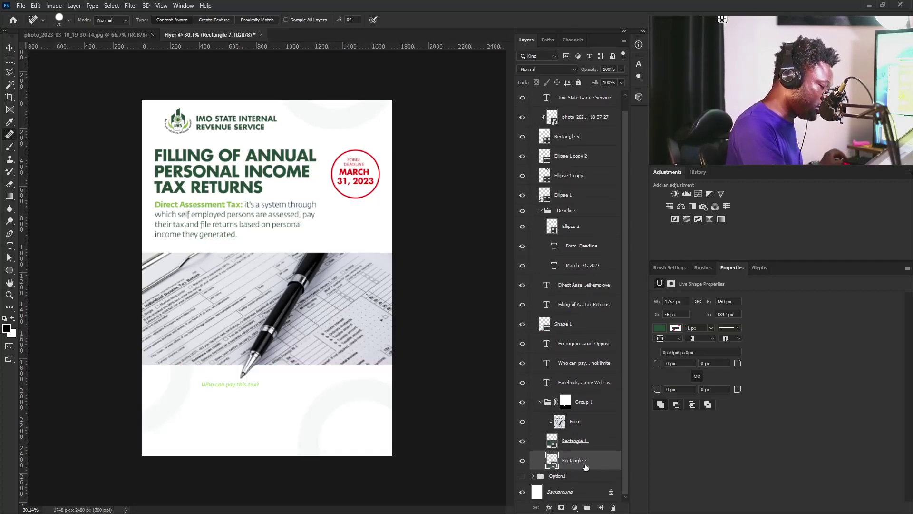
scroll(550, 104, up, 1)
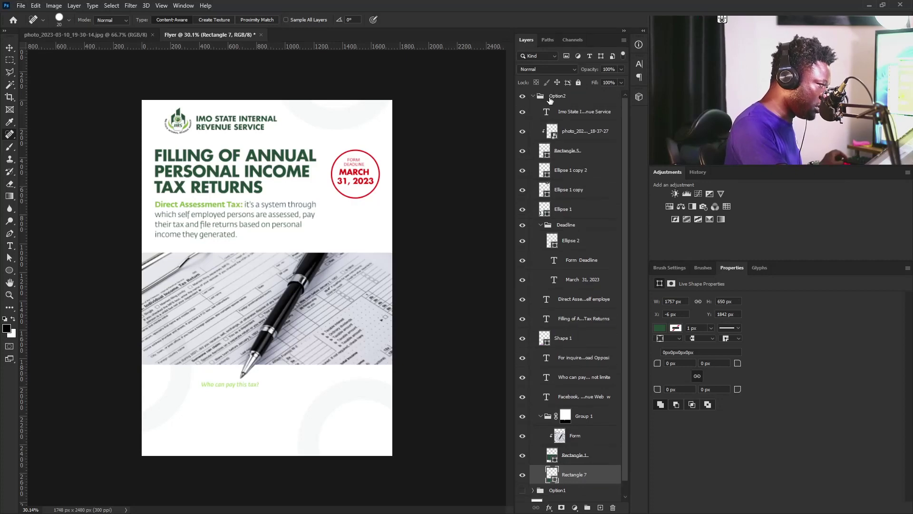
drag(571, 474, 586, 497)
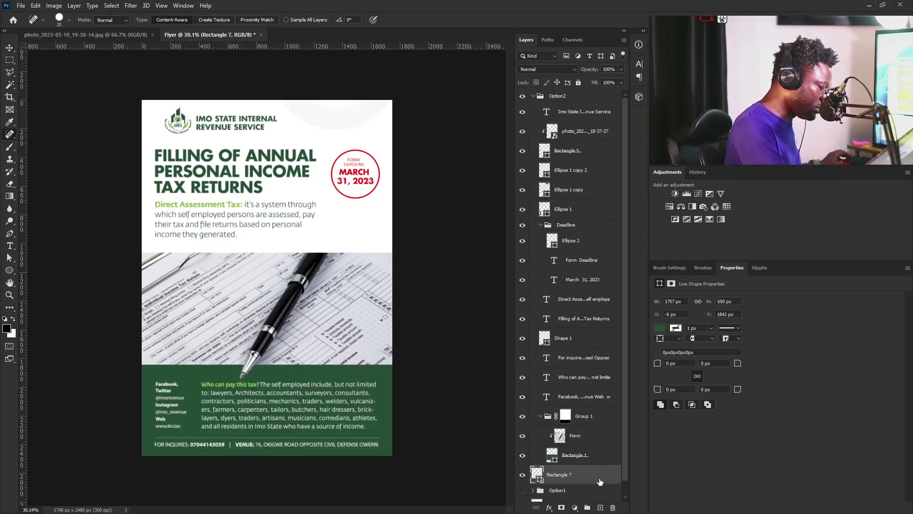
Group the Option2 group together with Rectangle 7 and name the new outer group Option2
click(534, 96)
shift+click(561, 97)
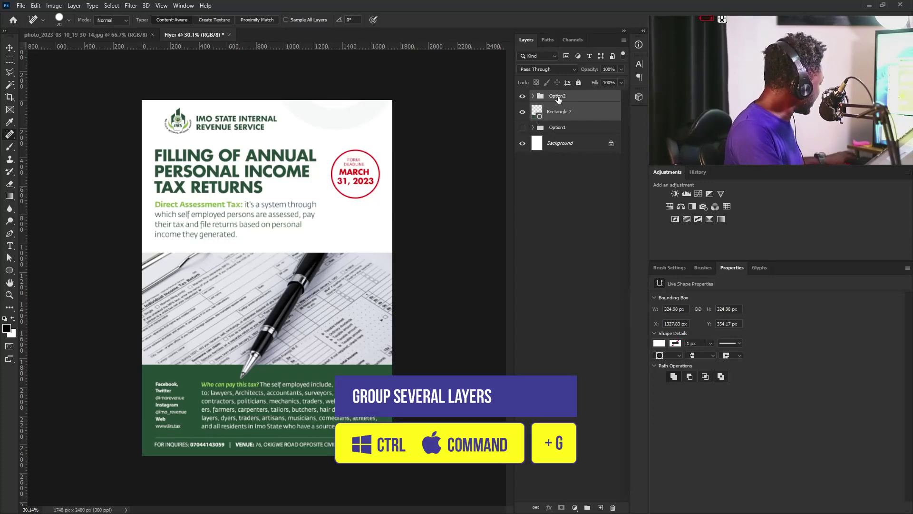
key(ctrl+g)
double_click(563, 97)
double_click(559, 108)
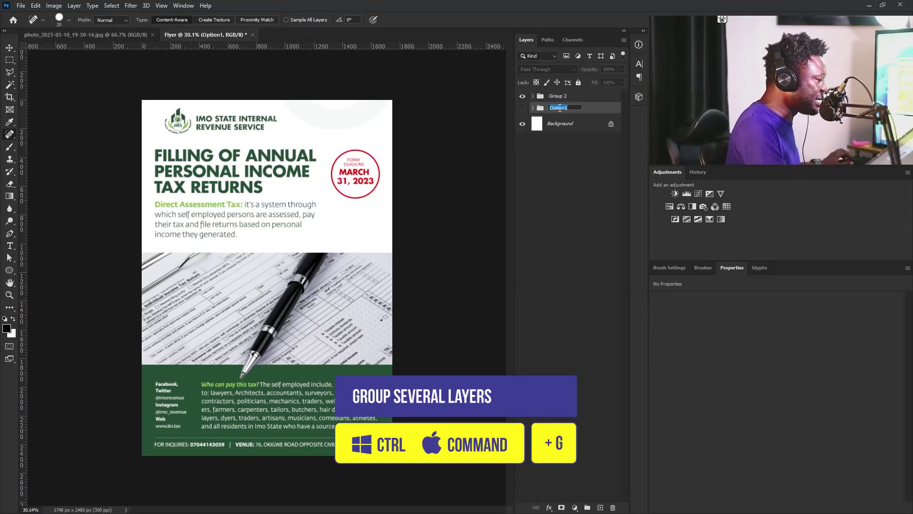
double_click(566, 97)
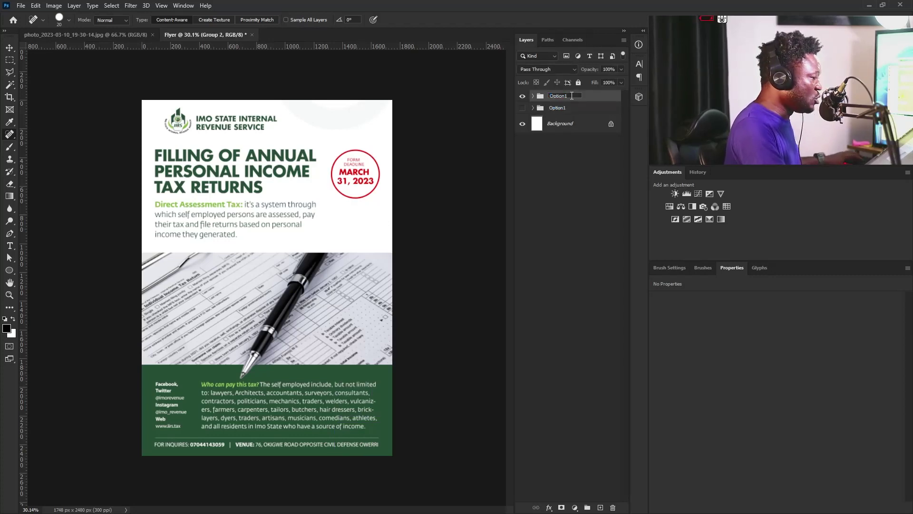
text(2)
key(Return)
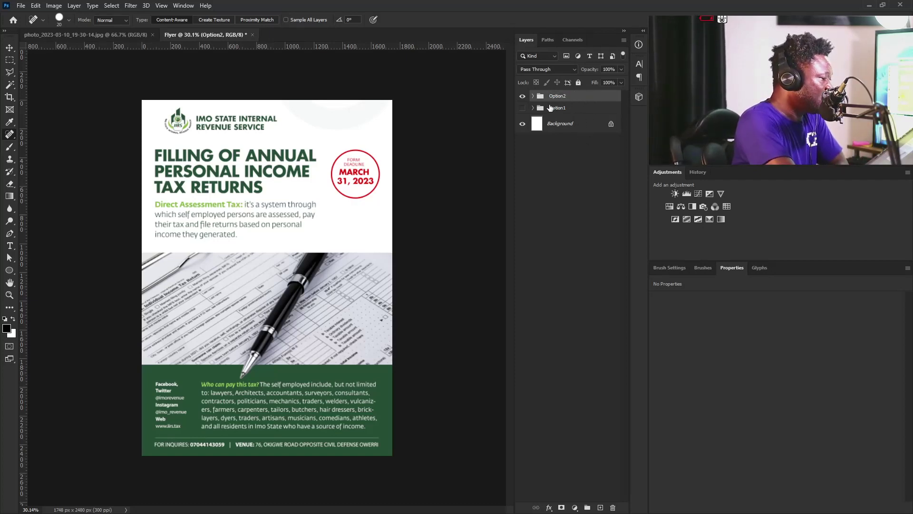
Compare the two flyer designs by displaying Option1 alone and returning to Option2
click(522, 96)
click(522, 108)
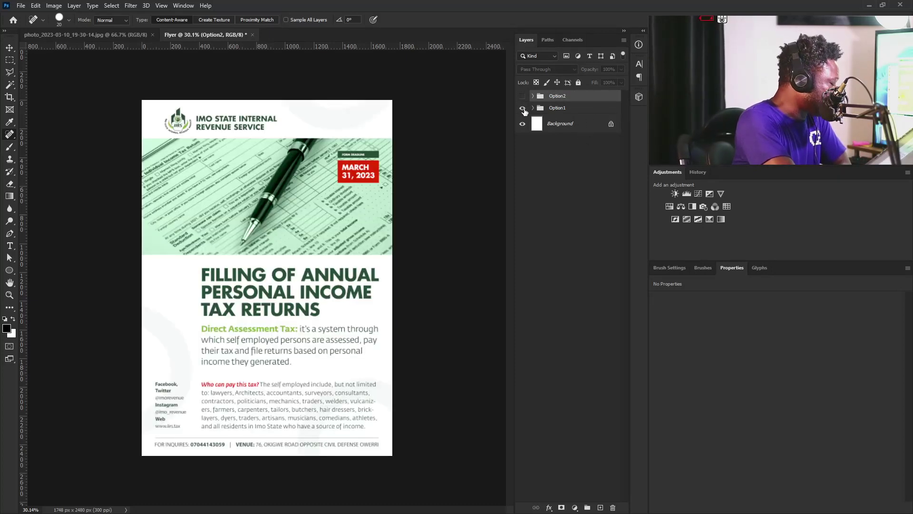
click(522, 108)
click(523, 96)
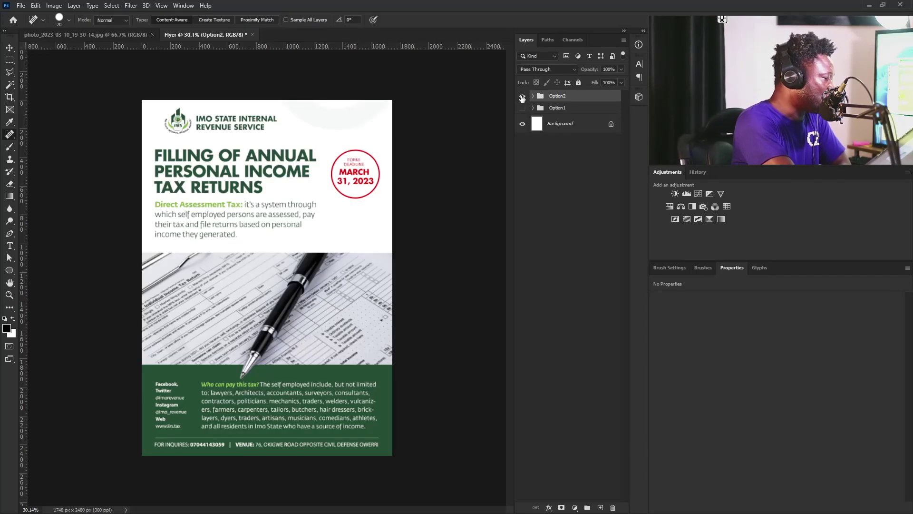
Show the guides and move the logo image inside Option2 left to line up with the flyer's left margin guide
click(533, 96)
key(v)
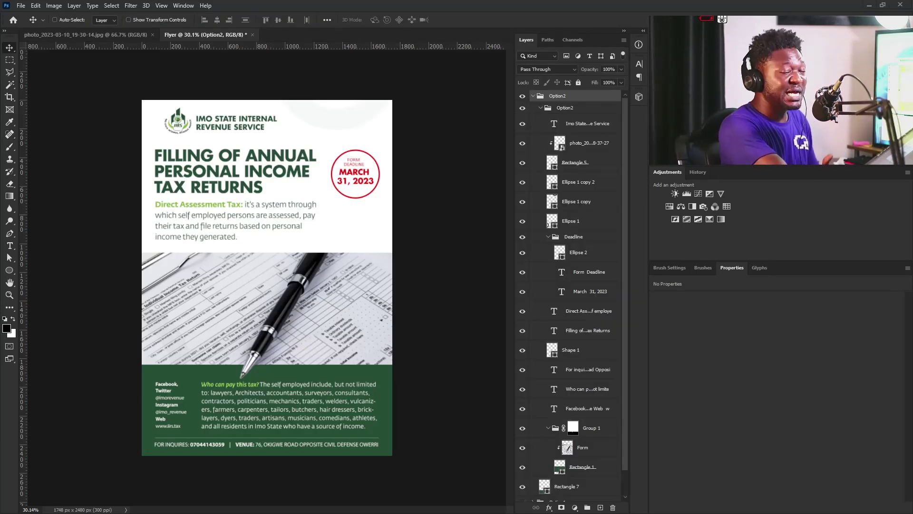
right_click(177, 128)
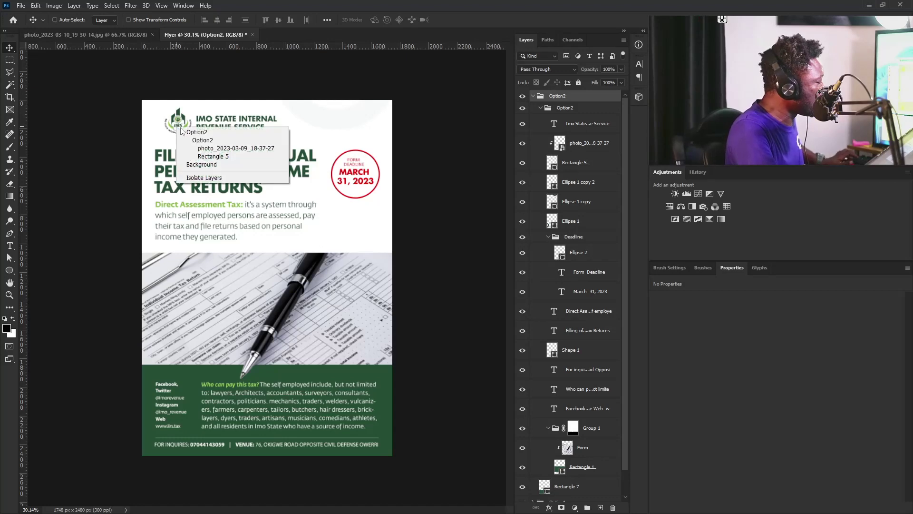
click(206, 148)
drag(184, 127, 220, 157)
key(ctrl+h)
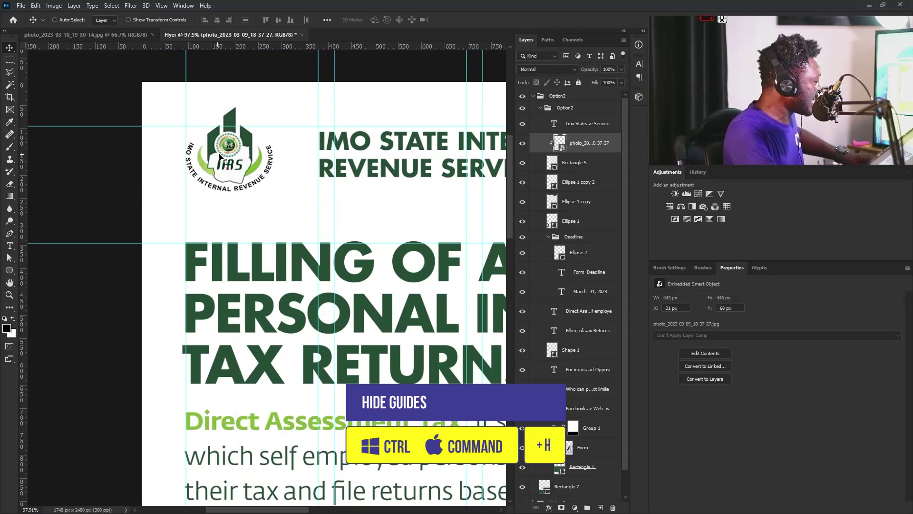
Move the "Imo State Internal Revenue Service" text left, closer to the logo, to about X 325 px, and hide the guides
right_click(400, 139)
click(425, 161)
drag(425, 161, 371, 152)
scroll(416, 122, down, 6)
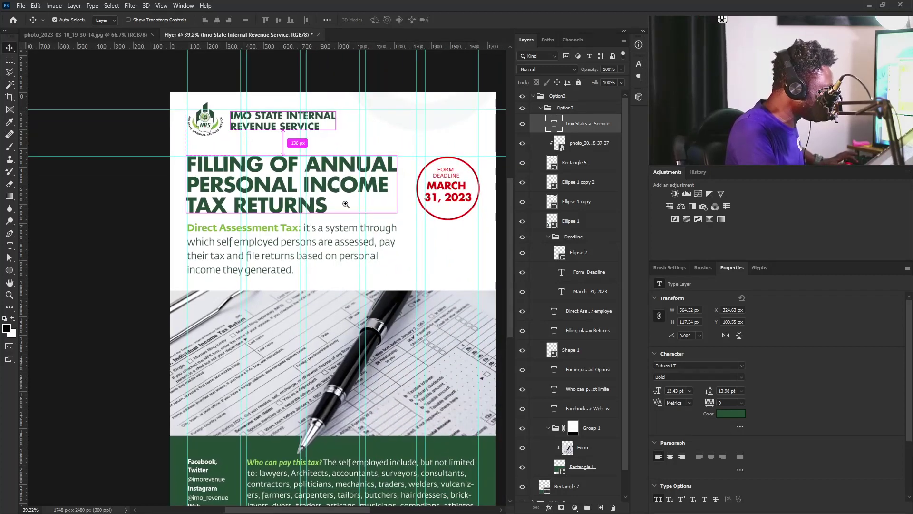
scroll(348, 204, down, 1)
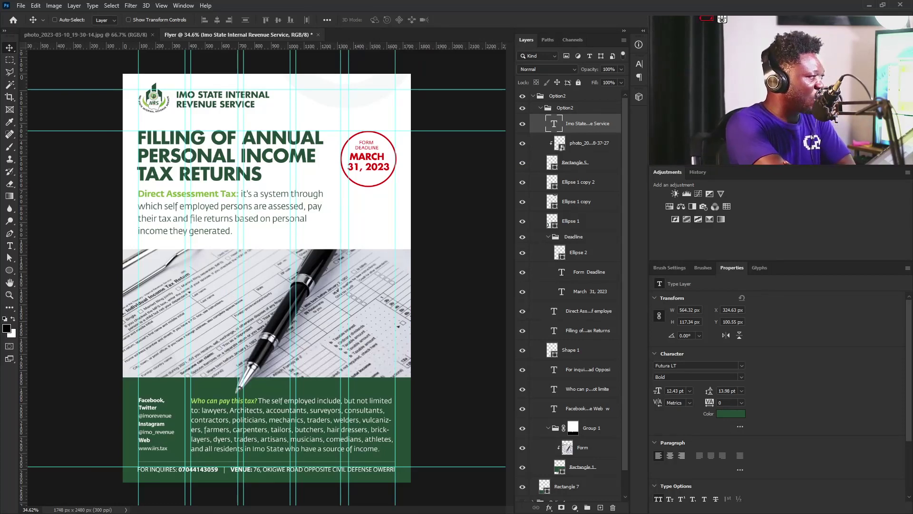
key(ctrl)
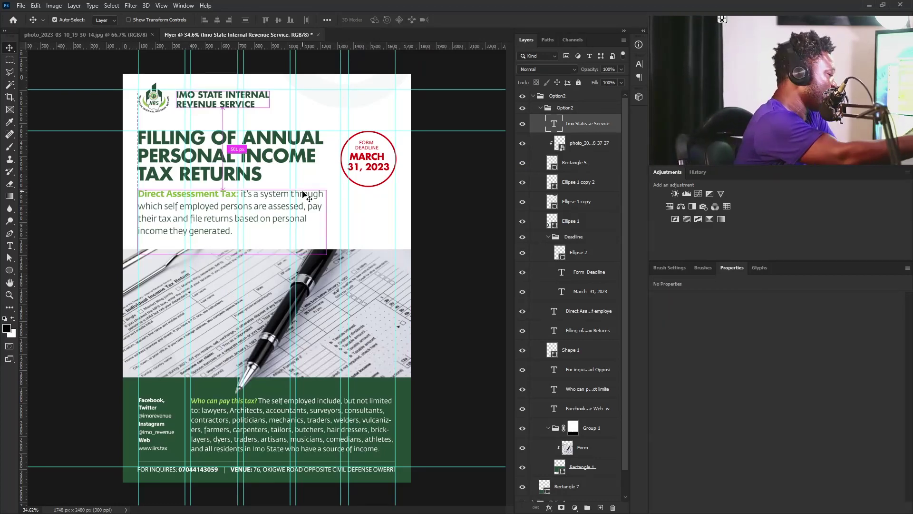
key(ctrl+h)
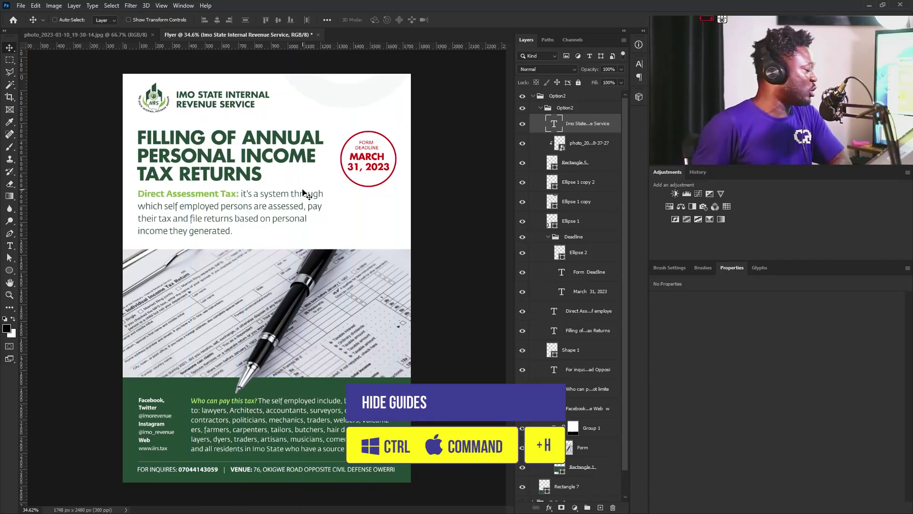